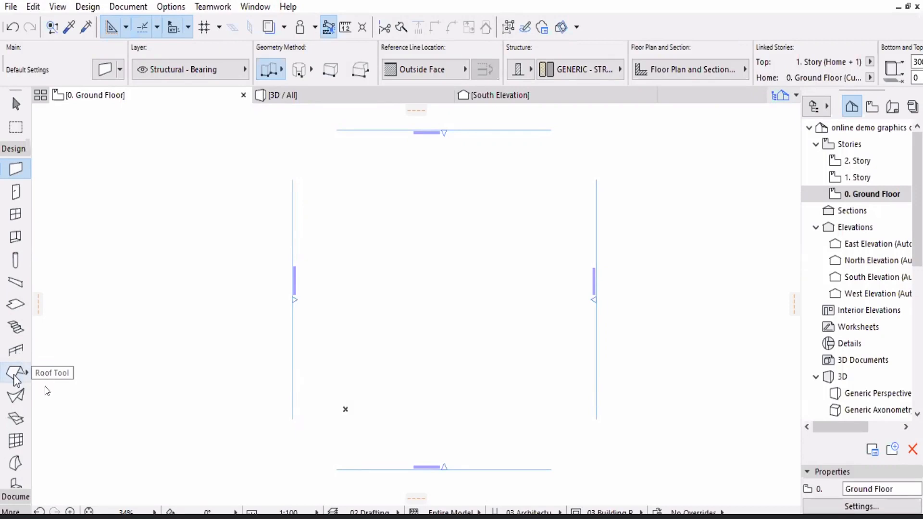
Activate the Roof tool and review its default settings, including pitch, pivot height, thickness, eaves overhang and the roof edge angle options.
{"action": "left_click", "coordinate": [16, 373]}
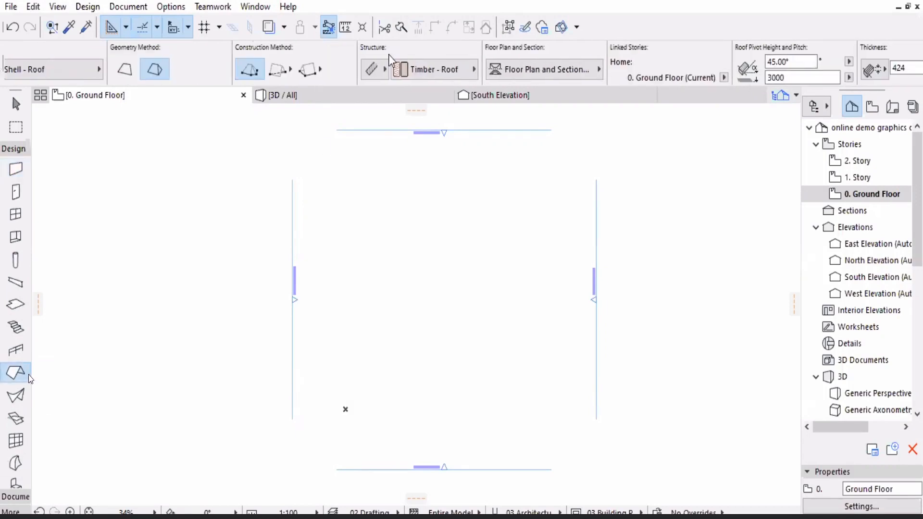
{"action": "scroll", "coordinate": [426, 62], "scroll_direction": "down", "scroll_amount": 3}
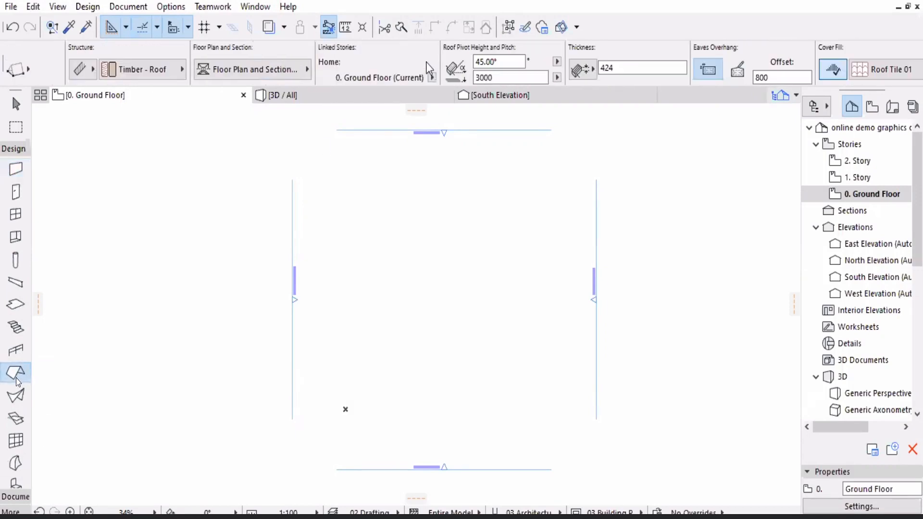
{"action": "scroll", "coordinate": [426, 62], "scroll_direction": "down", "scroll_amount": 1}
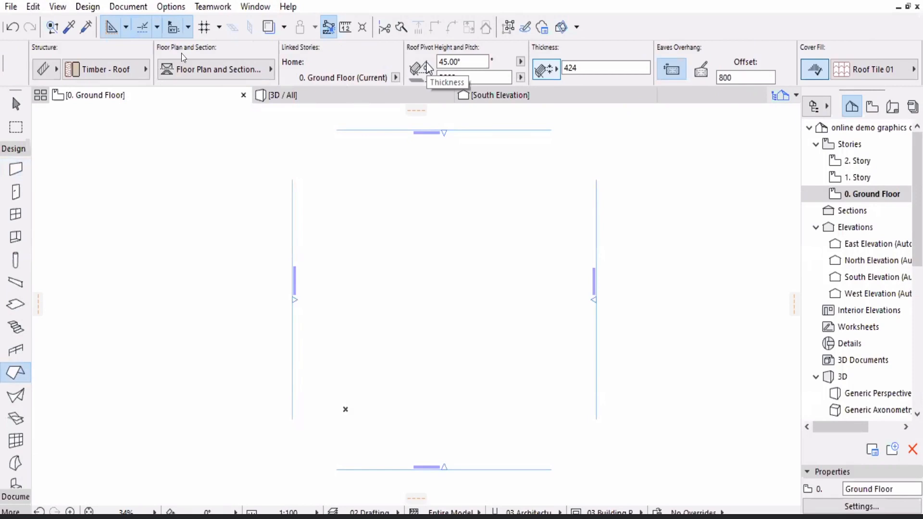
{"action": "scroll", "coordinate": [426, 65], "scroll_direction": "up", "scroll_amount": 5}
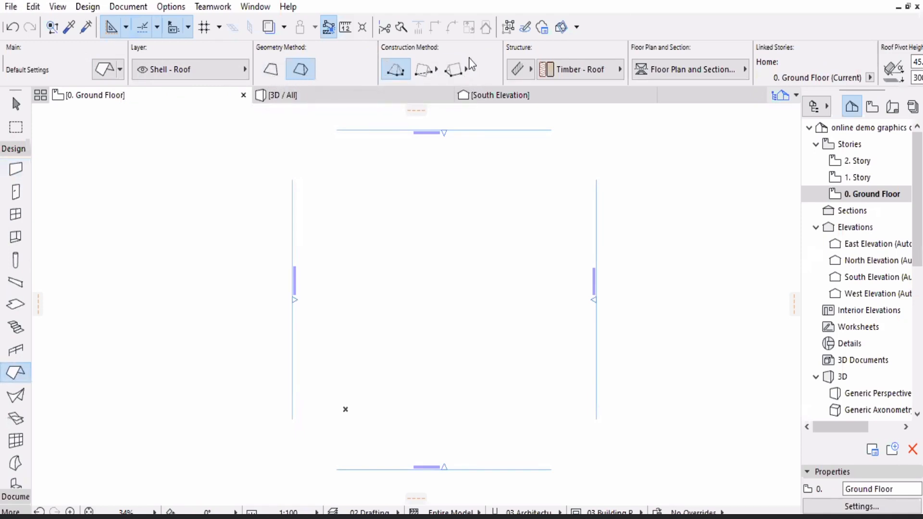
{"action": "left_click", "coordinate": [531, 72]}
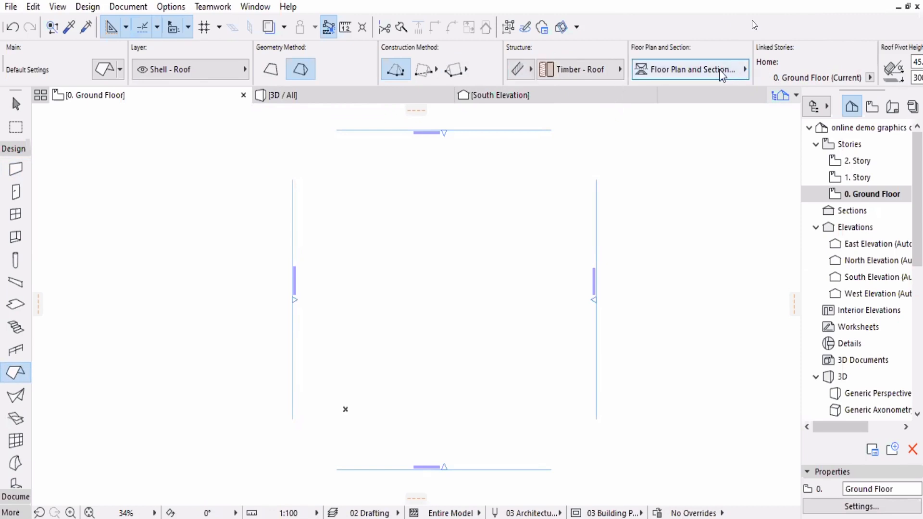
{"action": "scroll", "coordinate": [721, 77], "scroll_direction": "right", "scroll_amount": 3}
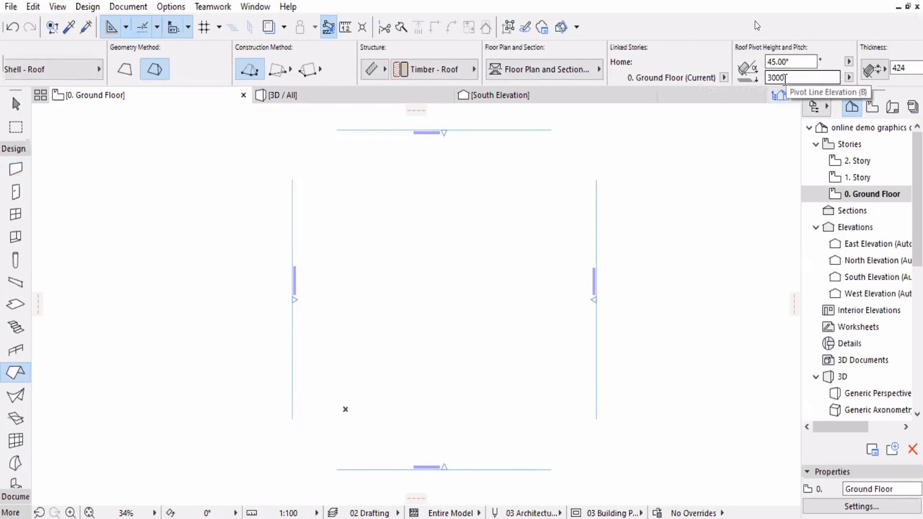
{"action": "scroll", "coordinate": [740, 79], "scroll_direction": "right", "scroll_amount": 3}
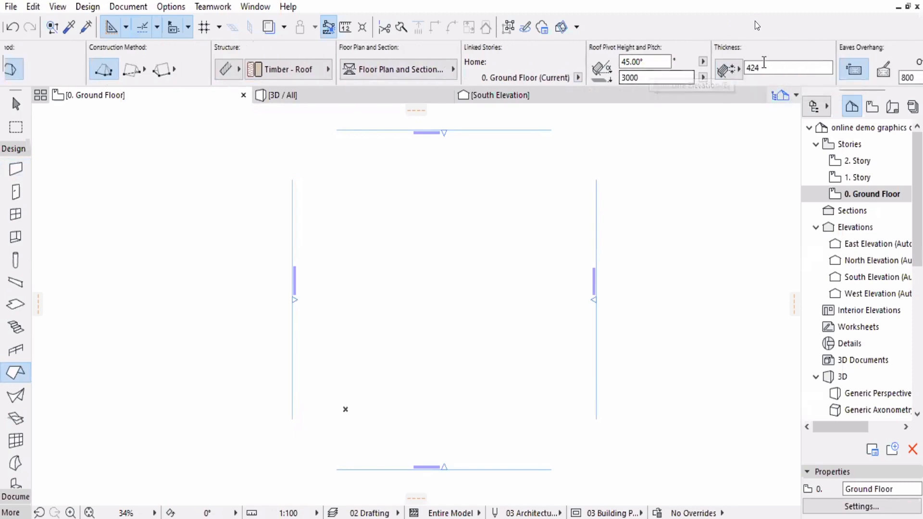
{"action": "left_click", "coordinate": [771, 61]}
{"action": "scroll", "coordinate": [769, 65], "scroll_direction": "right", "scroll_amount": 3}
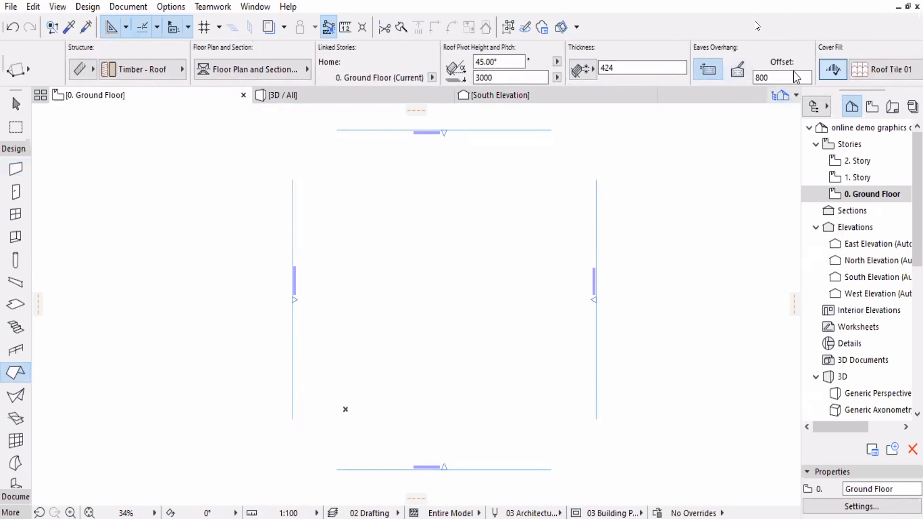
{"action": "scroll", "coordinate": [801, 73], "scroll_direction": "right", "scroll_amount": 2}
{"action": "scroll", "coordinate": [800, 73], "scroll_direction": "right", "scroll_amount": 2}
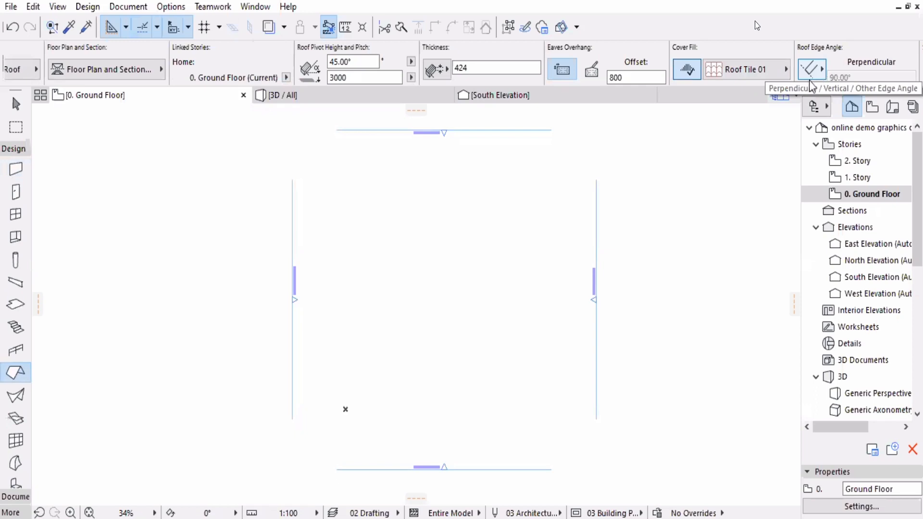
{"action": "left_click", "coordinate": [823, 73]}
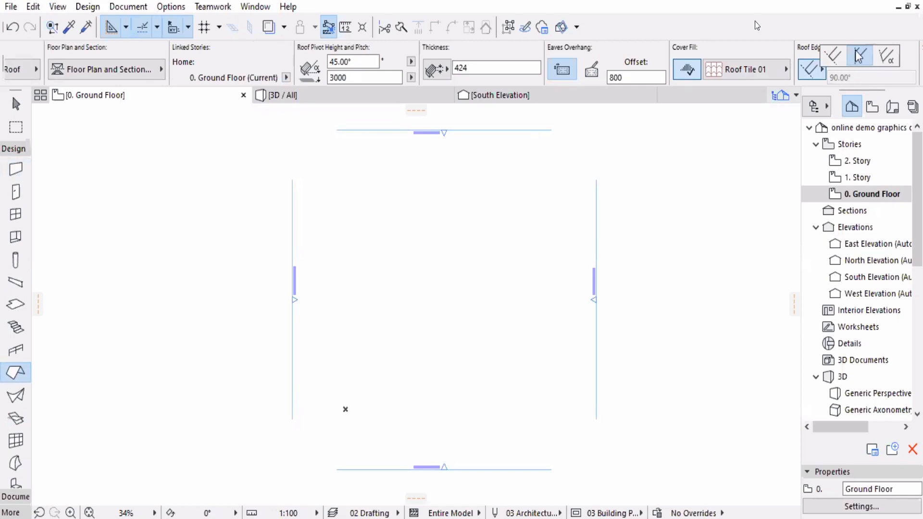
{"action": "left_click", "coordinate": [817, 31]}
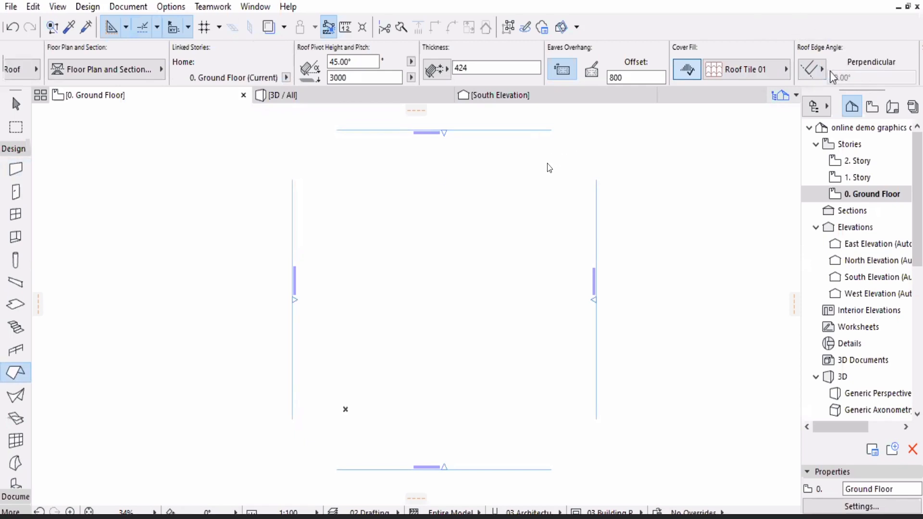
{"action": "left_click", "coordinate": [812, 69]}
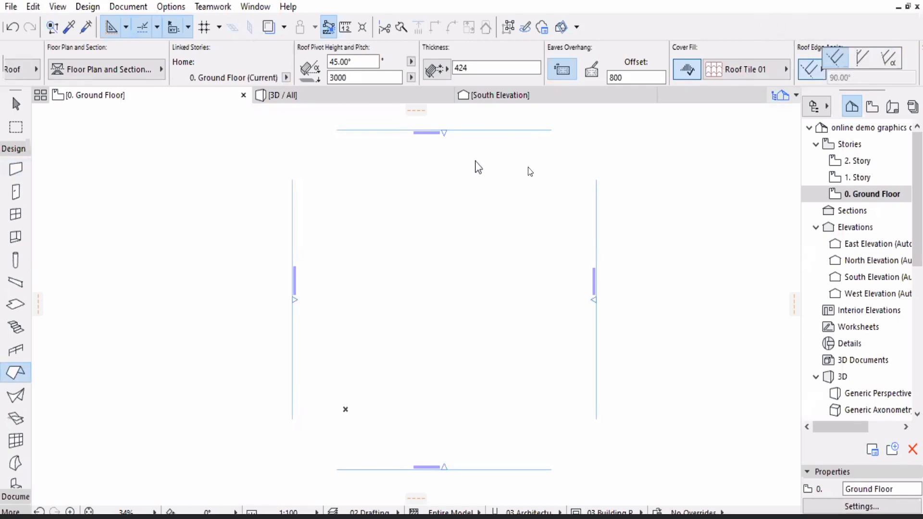
{"action": "left_click", "coordinate": [267, 62]}
Set the roof geometry method to single-plane.
{"action": "scroll", "coordinate": [266, 62], "scroll_direction": "up", "scroll_amount": 2}
{"action": "scroll", "coordinate": [267, 62], "scroll_direction": "up", "scroll_amount": 6}
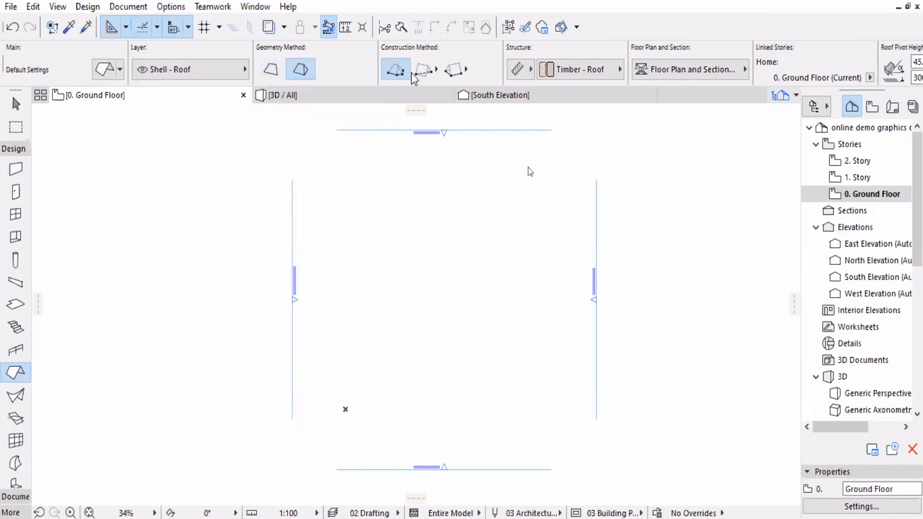
{"action": "left_click", "coordinate": [280, 76]}
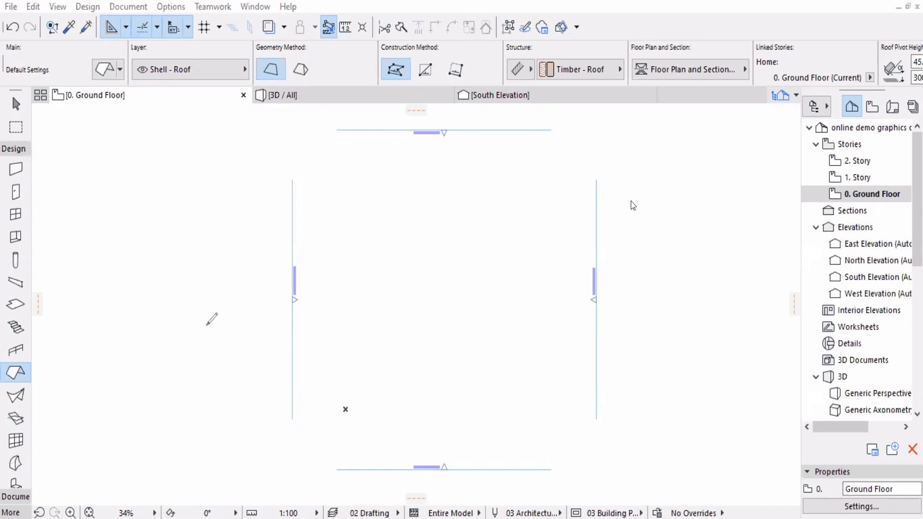
{"action": "left_click_drag", "start_coordinate": [147, 290], "coordinate": [356, 412]}
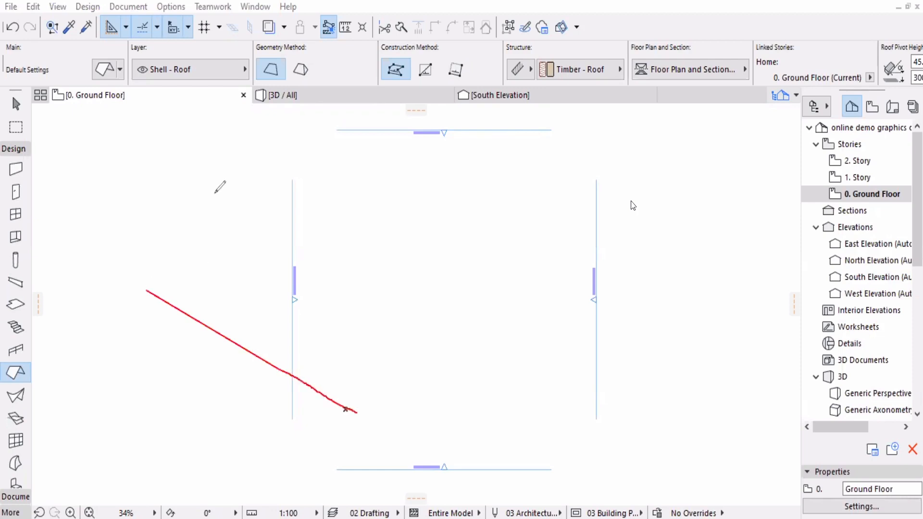
{"action": "mouse_move", "coordinate": [147, 291]}
{"action": "left_mouse_down"}
{"action": "mouse_move", "coordinate": [247, 140]}
{"action": "mouse_move", "coordinate": [406, 321]}
{"action": "mouse_move", "coordinate": [356, 409]}
{"action": "mouse_move", "coordinate": [746, 137]}
{"action": "left_mouse_up"}
{"action": "mouse_move", "coordinate": [381, 367]}
{"action": "left_mouse_down"}
{"action": "mouse_move", "coordinate": [406, 390]}
{"action": "mouse_move", "coordinate": [405, 366]}
{"action": "mouse_move", "coordinate": [421, 367]}
{"action": "left_mouse_up"}
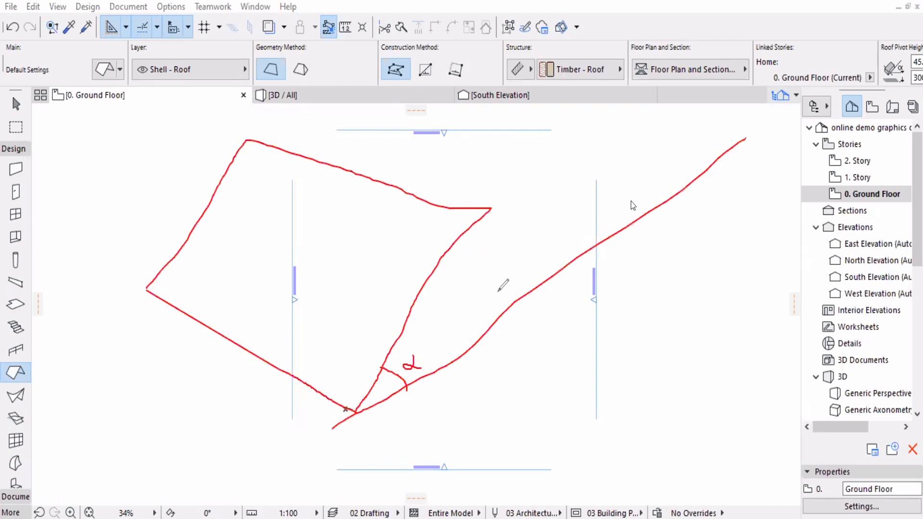
{"action": "mouse_move", "coordinate": [502, 295]}
{"action": "left_mouse_down"}
{"action": "mouse_move", "coordinate": [497, 257]}
{"action": "mouse_move", "coordinate": [472, 249]}
{"action": "mouse_move", "coordinate": [481, 269]}
{"action": "mouse_move", "coordinate": [491, 244]}
{"action": "left_mouse_up"}
{"action": "mouse_move", "coordinate": [300, 237]}
{"action": "left_mouse_down"}
{"action": "mouse_move", "coordinate": [317, 251]}
{"action": "mouse_move", "coordinate": [301, 260]}
{"action": "left_mouse_up"}
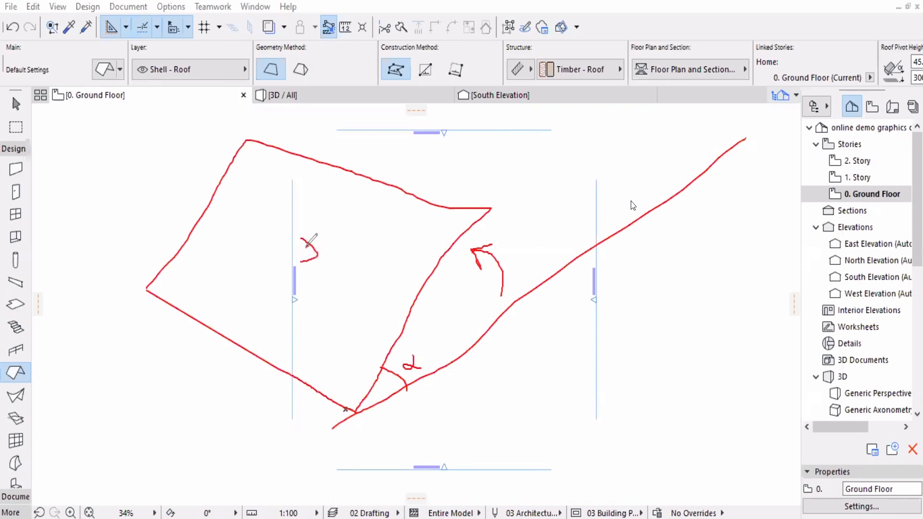
{"action": "left_click_drag", "start_coordinate": [306, 246], "coordinate": [317, 253]}
{"action": "mouse_move", "coordinate": [346, 243]}
{"action": "left_mouse_down"}
{"action": "mouse_move", "coordinate": [369, 213]}
{"action": "mouse_move", "coordinate": [376, 226]}
{"action": "left_mouse_up"}
{"action": "left_click_drag", "start_coordinate": [244, 382], "coordinate": [215, 426]}
{"action": "left_click_drag", "start_coordinate": [213, 414], "coordinate": [238, 420]}
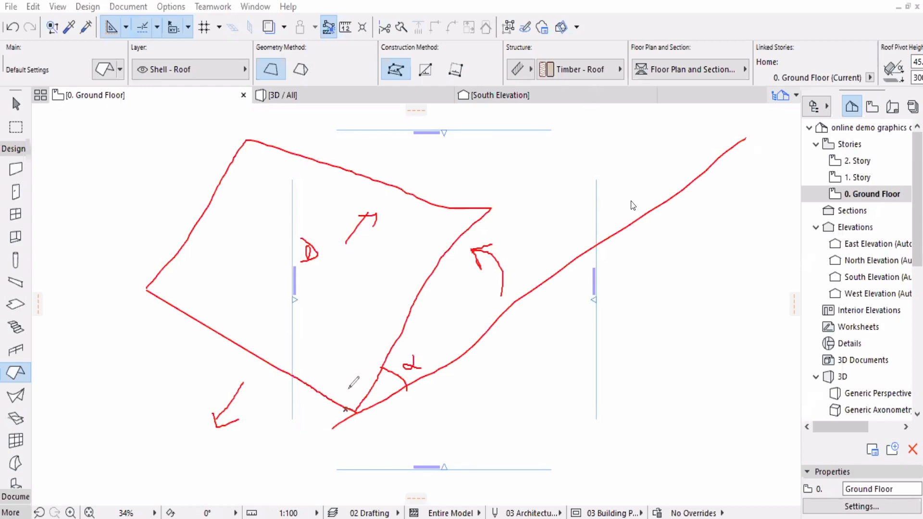
{"action": "mouse_move", "coordinate": [360, 406]}
{"action": "left_mouse_down"}
{"action": "mouse_move", "coordinate": [370, 414]}
{"action": "mouse_move", "coordinate": [360, 420]}
{"action": "mouse_move", "coordinate": [347, 406]}
{"action": "left_mouse_up"}
{"action": "left_click_drag", "start_coordinate": [146, 282], "coordinate": [347, 403]}
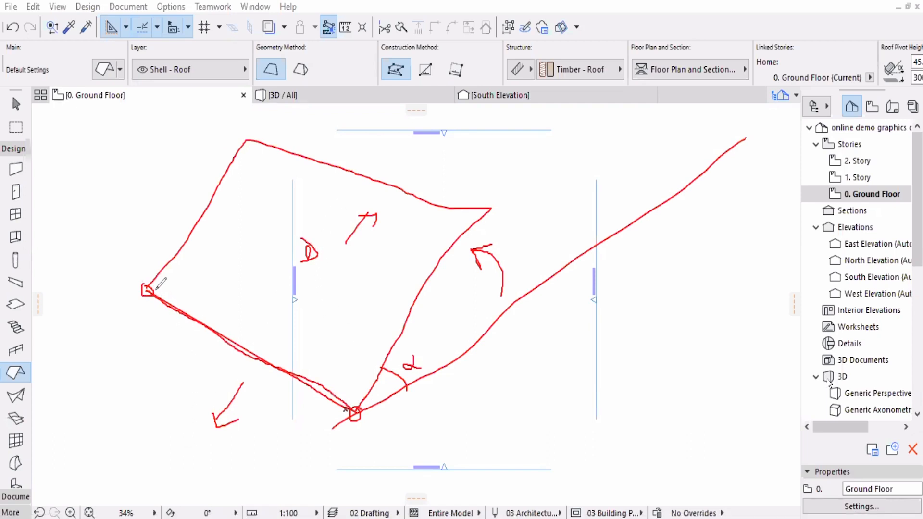
{"action": "mouse_move", "coordinate": [149, 286]}
{"action": "left_mouse_down"}
{"action": "mouse_move", "coordinate": [251, 144]}
{"action": "mouse_move", "coordinate": [377, 201]}
{"action": "mouse_move", "coordinate": [413, 306]}
{"action": "left_mouse_up"}
{"action": "mouse_move", "coordinate": [355, 408]}
{"action": "left_mouse_down"}
{"action": "mouse_move", "coordinate": [286, 393]}
{"action": "mouse_move", "coordinate": [139, 284]}
{"action": "left_mouse_up"}
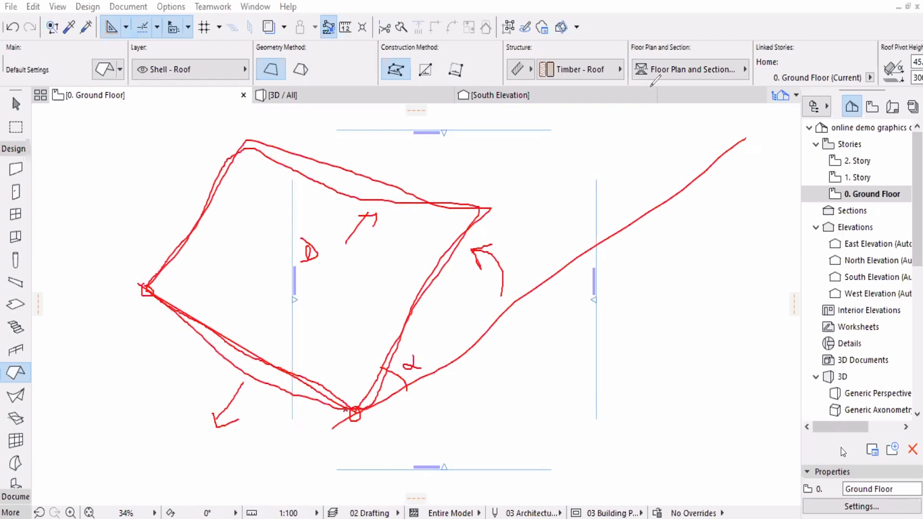
{"action": "key", "text": "e"}
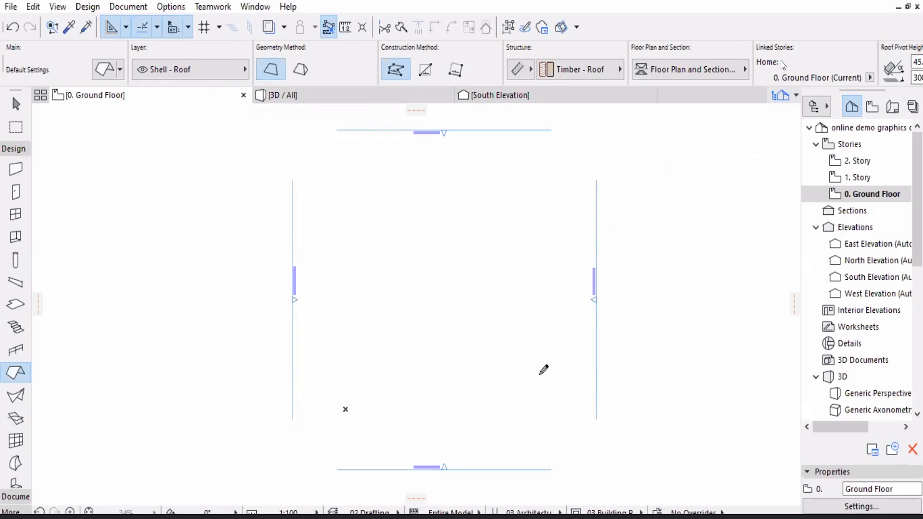
Create a single-plane roof with a horizontal pivot line about 17536 mm long and a rectangular outline about 20711 by 15420 mm around it.
{"action": "left_click", "coordinate": [372, 378]}
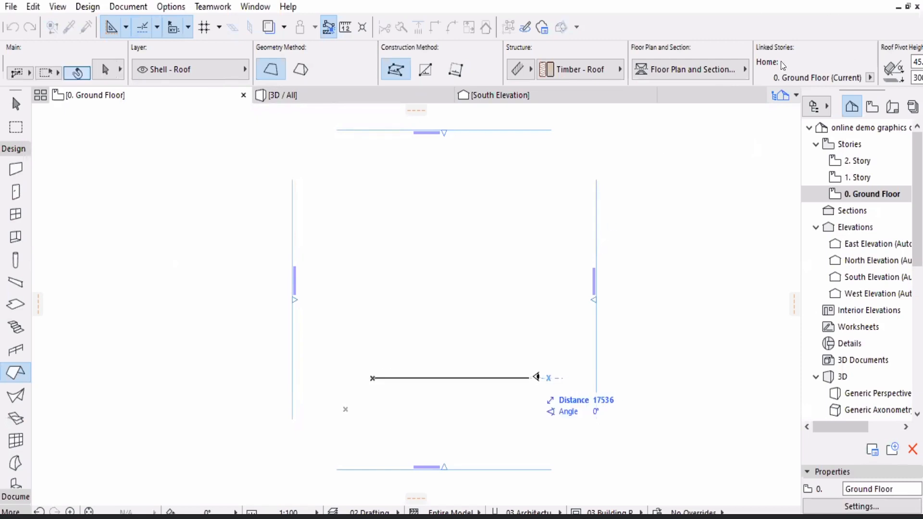
{"action": "left_click", "coordinate": [531, 378]}
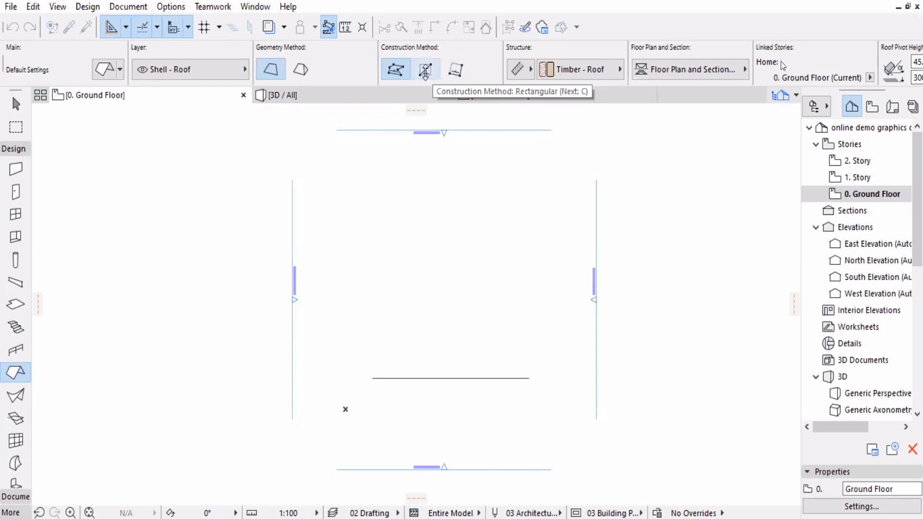
{"action": "left_click", "coordinate": [425, 71]}
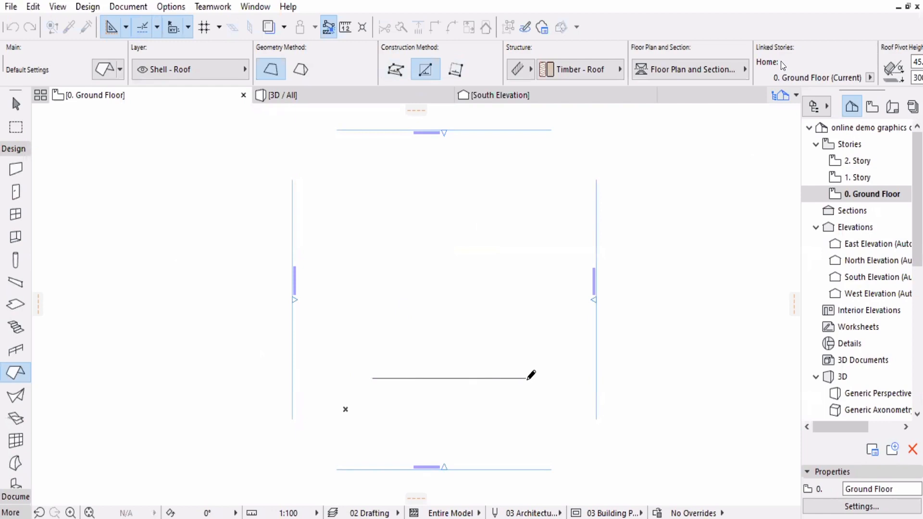
{"action": "left_click", "coordinate": [529, 378]}
{"action": "left_click", "coordinate": [360, 395]}
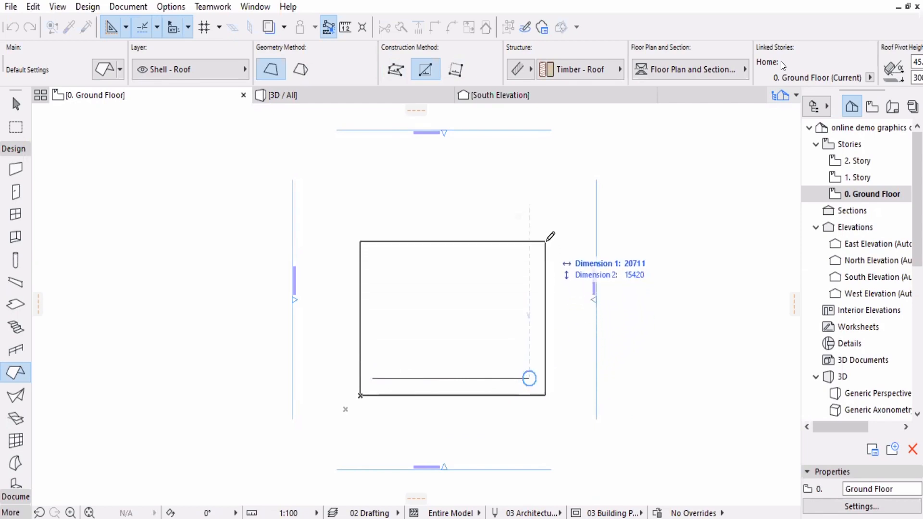
{"action": "left_click", "coordinate": [546, 241]}
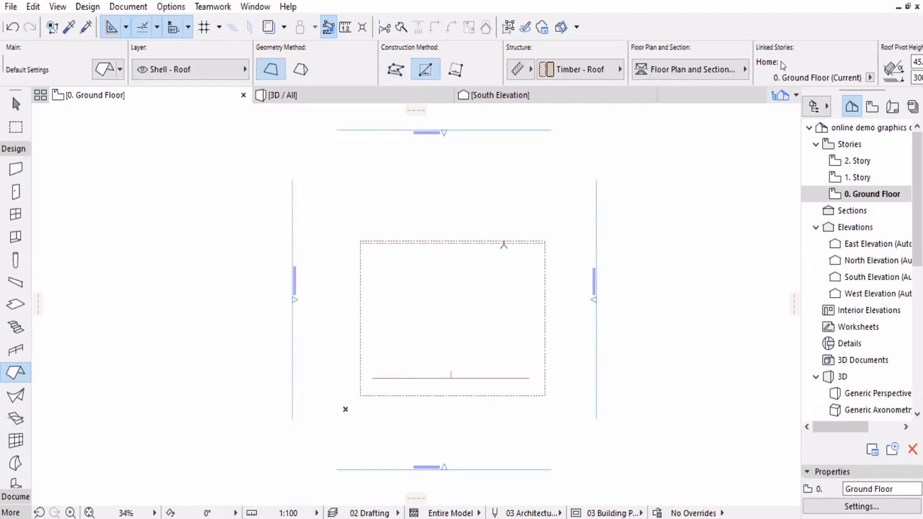
{"action": "key", "text": "Escape"}
{"action": "left_click", "coordinate": [531, 245]}
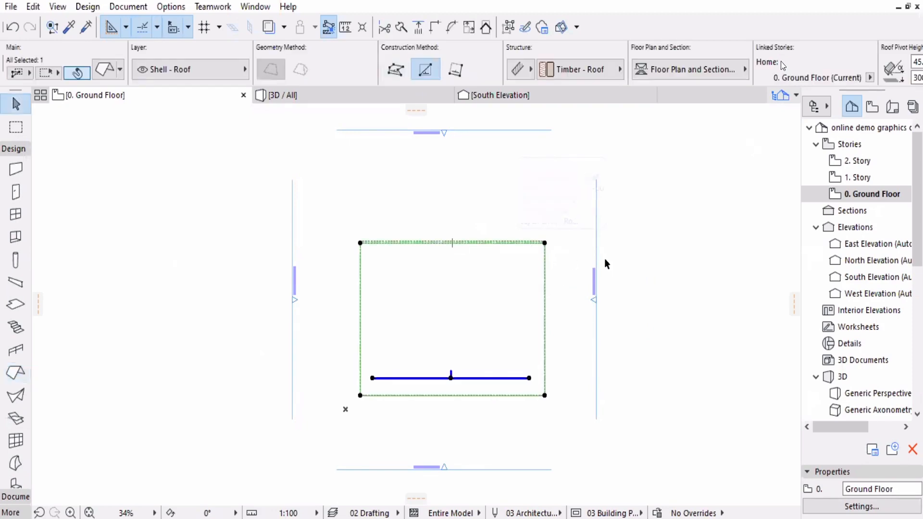
{"action": "left_click", "coordinate": [670, 247]}
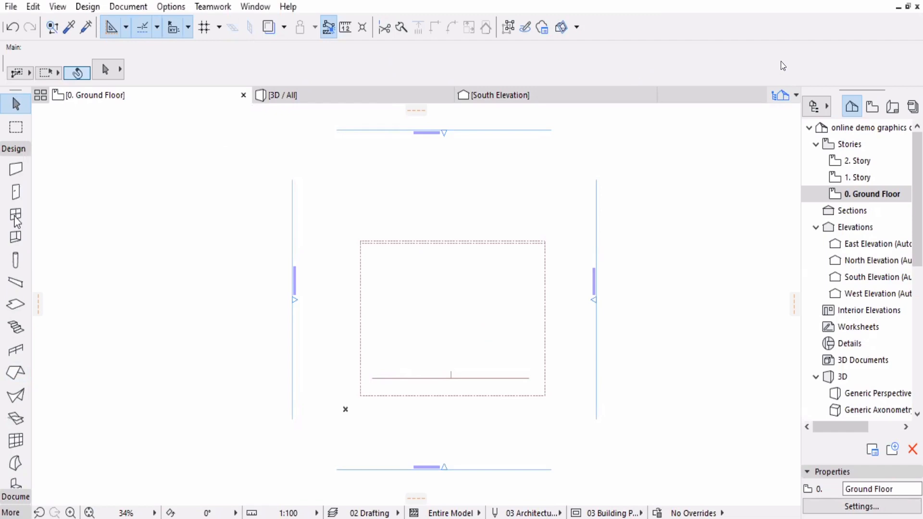
Open the 1. Story floor plan with the Roof tool active.
{"action": "key", "text": "w"}
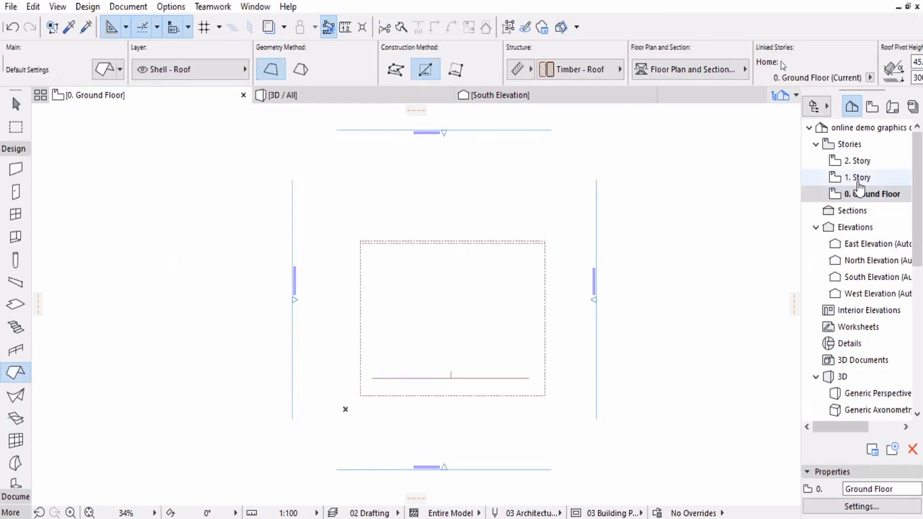
{"action": "left_click", "coordinate": [858, 179]}
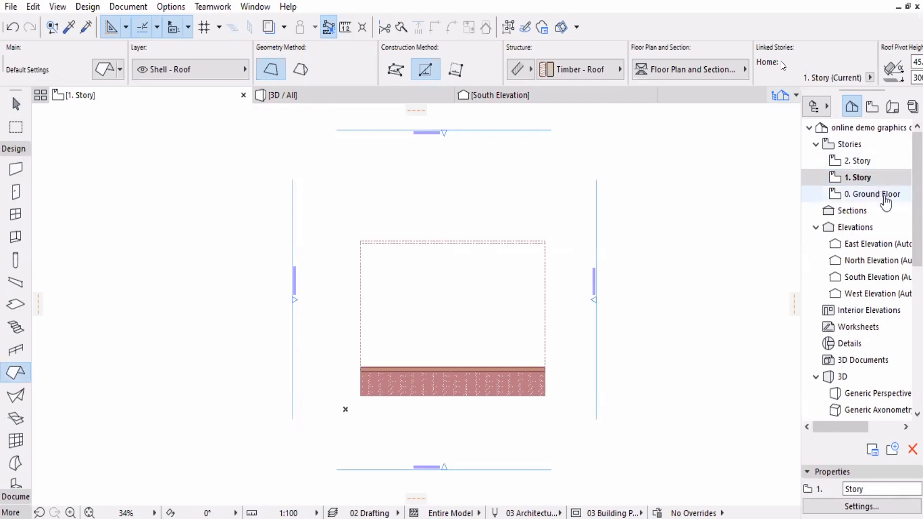
{"action": "left_click_drag", "start_coordinate": [914, 181], "coordinate": [468, 279]}
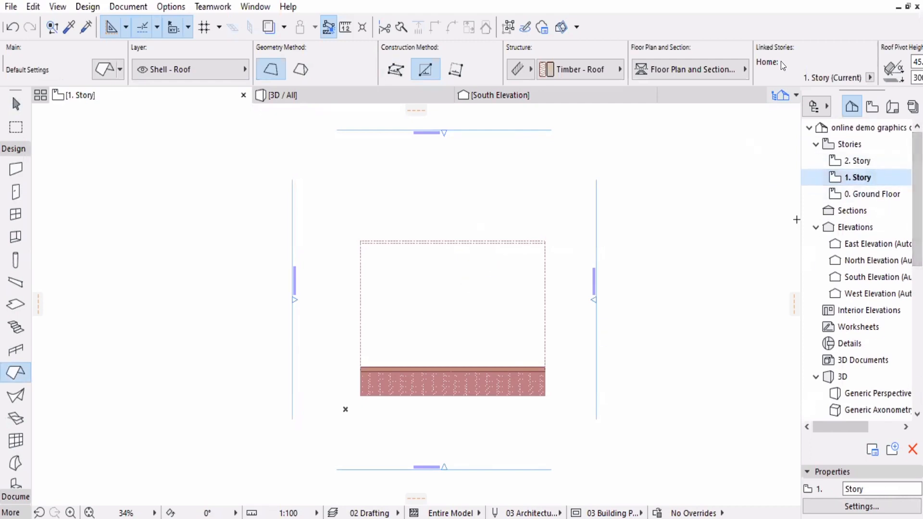
Select the single-plane roof and set its floor plan display to show on All Stories.
{"action": "left_click", "coordinate": [515, 243]}
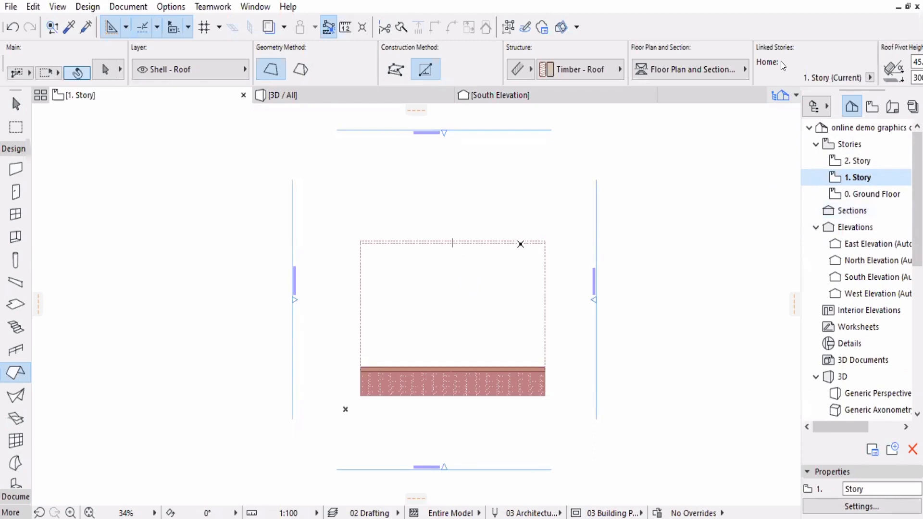
{"action": "left_click", "coordinate": [512, 247]}
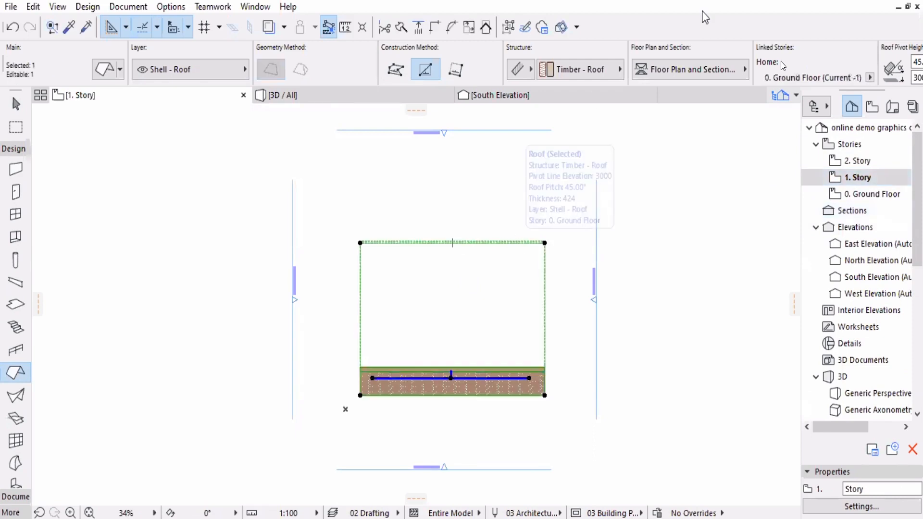
{"action": "left_click", "coordinate": [728, 72]}
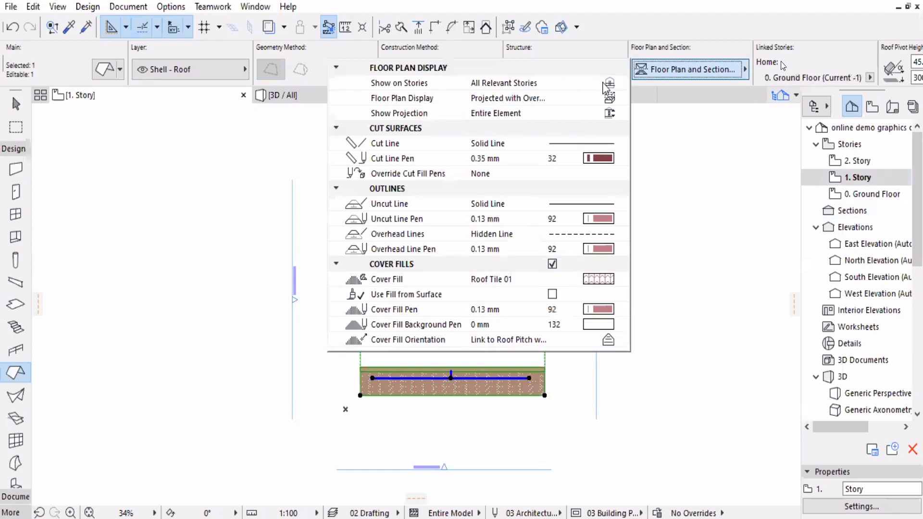
{"action": "left_click", "coordinate": [622, 84]}
{"action": "left_click", "coordinate": [663, 144]}
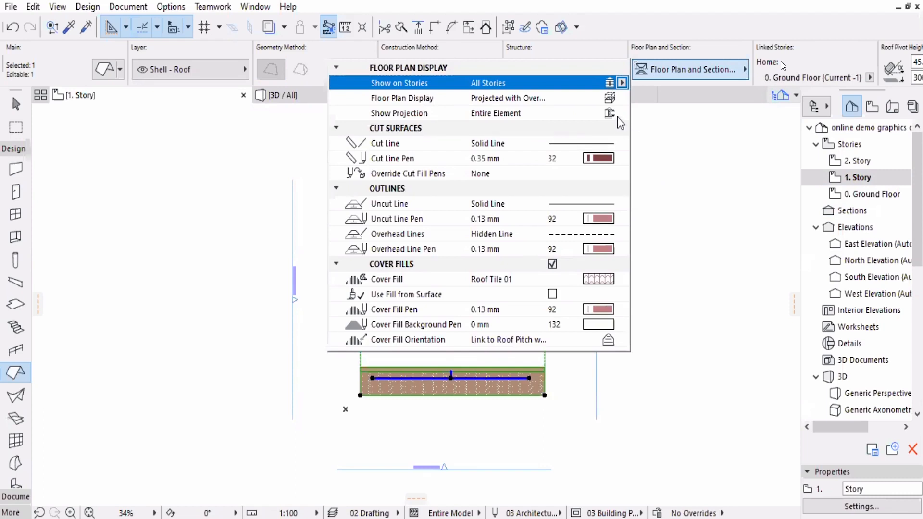
Set the rectangular single-plane roof's floor plan display to Overhead All while keeping it shown on All Stories.
{"action": "left_click", "coordinate": [621, 99]}
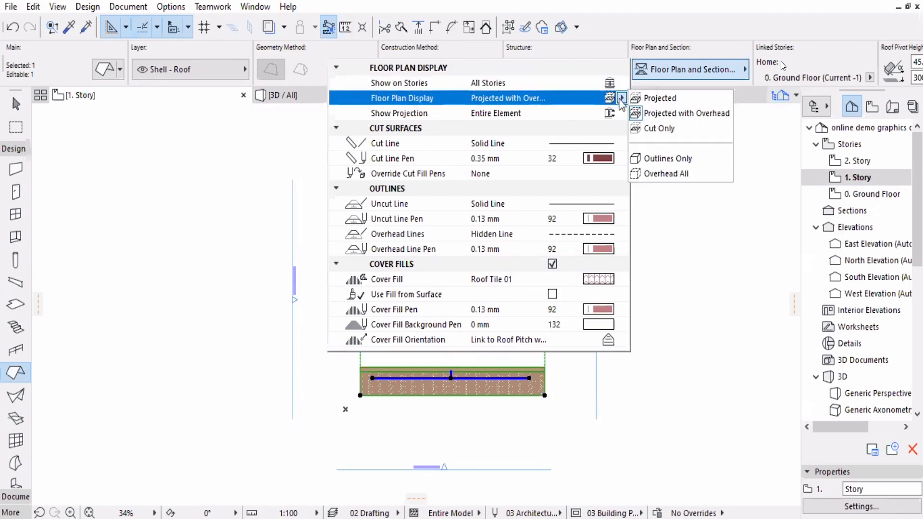
{"action": "left_click", "coordinate": [668, 174]}
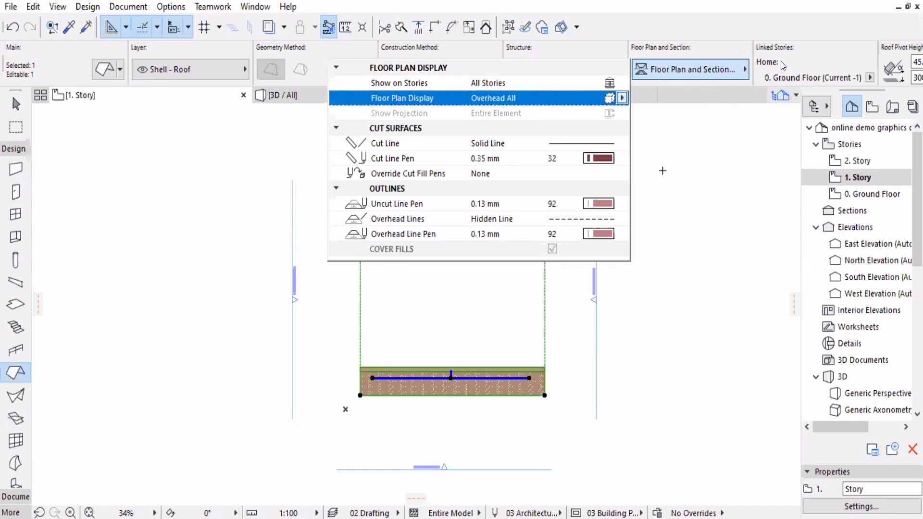
{"action": "left_click", "coordinate": [622, 83]}
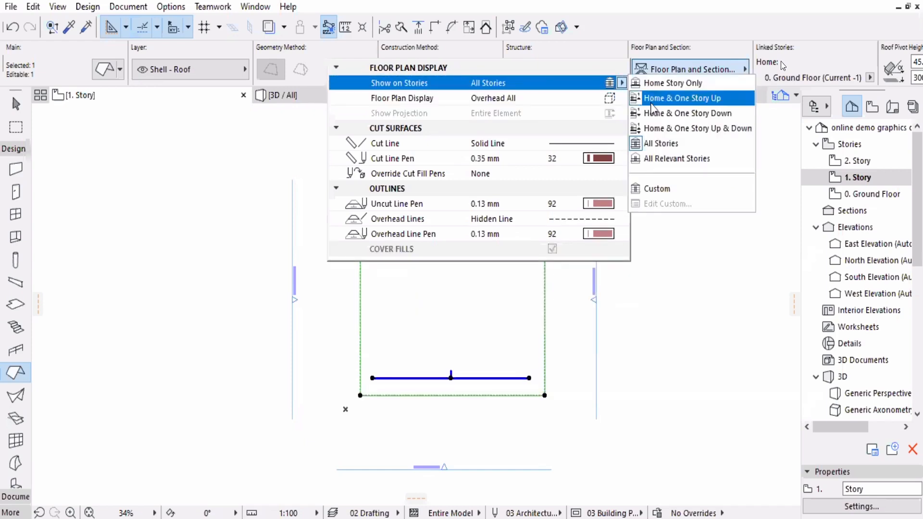
{"action": "left_click", "coordinate": [615, 98]}
{"action": "left_click", "coordinate": [616, 99]}
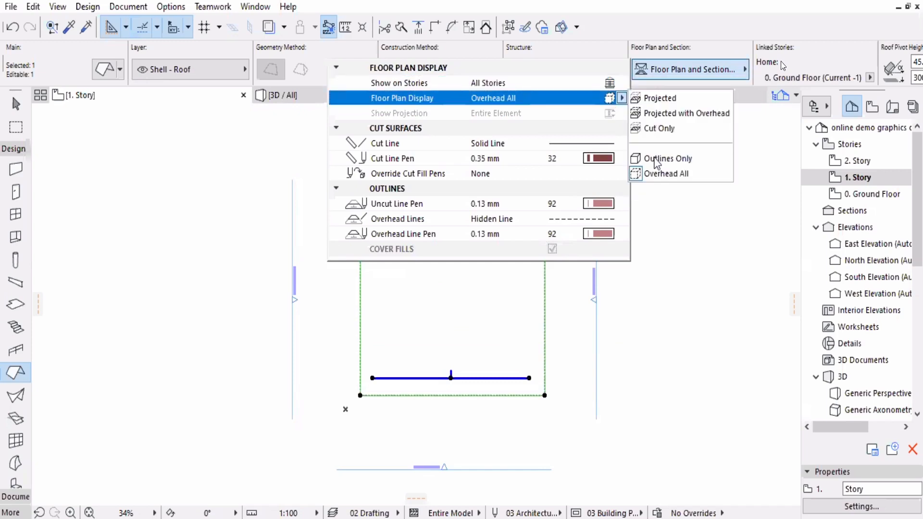
{"action": "left_click", "coordinate": [746, 199]}
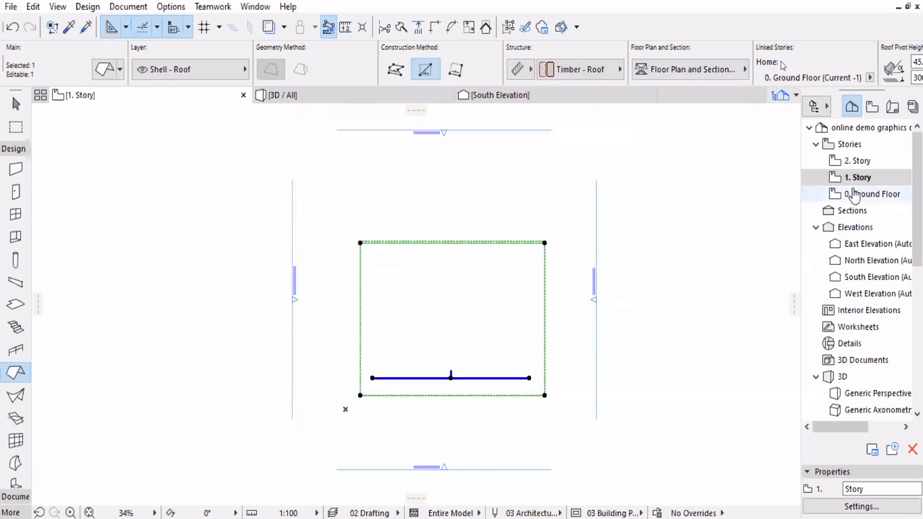
Open the Ground Floor plan and delete the rectangular single-plane roof.
{"action": "double_click", "coordinate": [860, 193]}
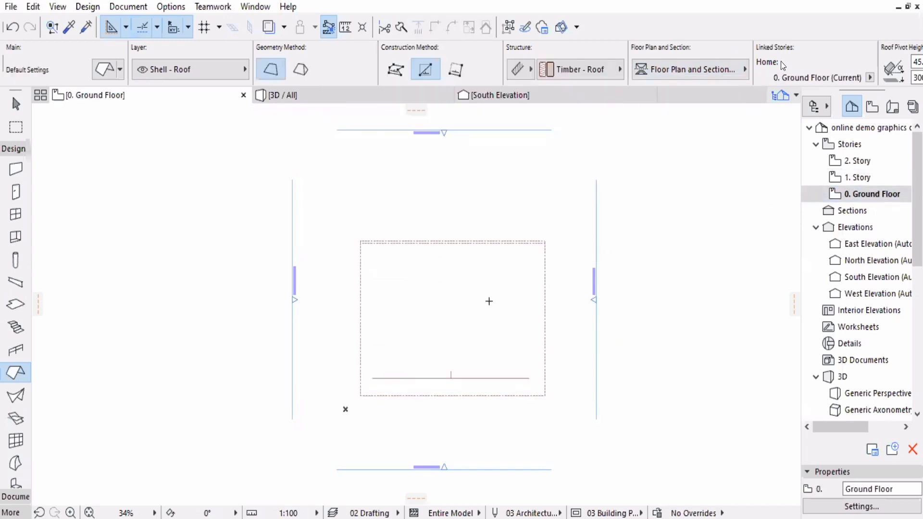
{"action": "scroll", "coordinate": [489, 300], "scroll_direction": "up", "scroll_amount": 1}
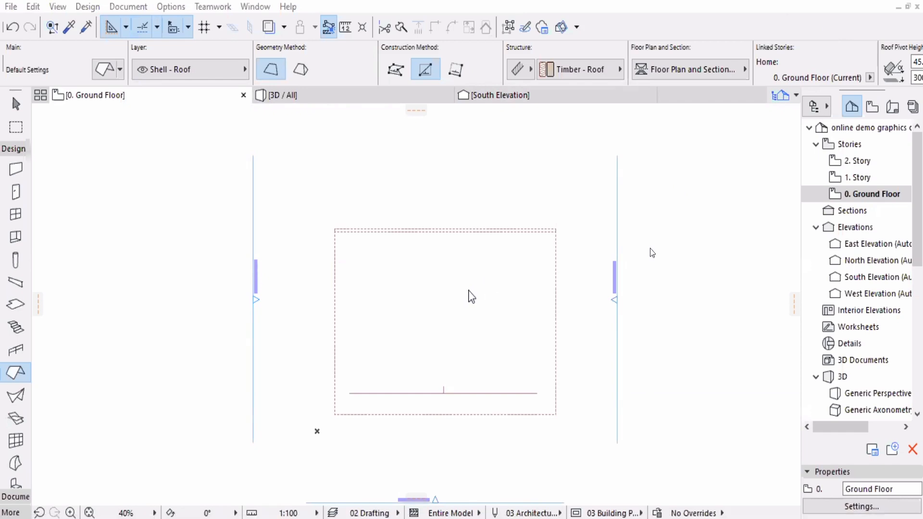
{"action": "scroll", "coordinate": [352, 234], "scroll_direction": "up", "scroll_amount": 2}
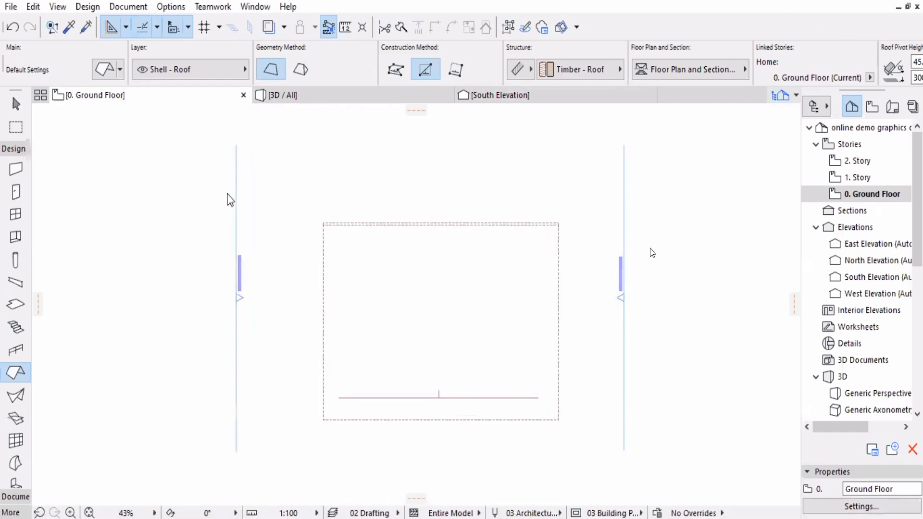
{"action": "scroll", "coordinate": [349, 217], "scroll_direction": "down", "scroll_amount": 1}
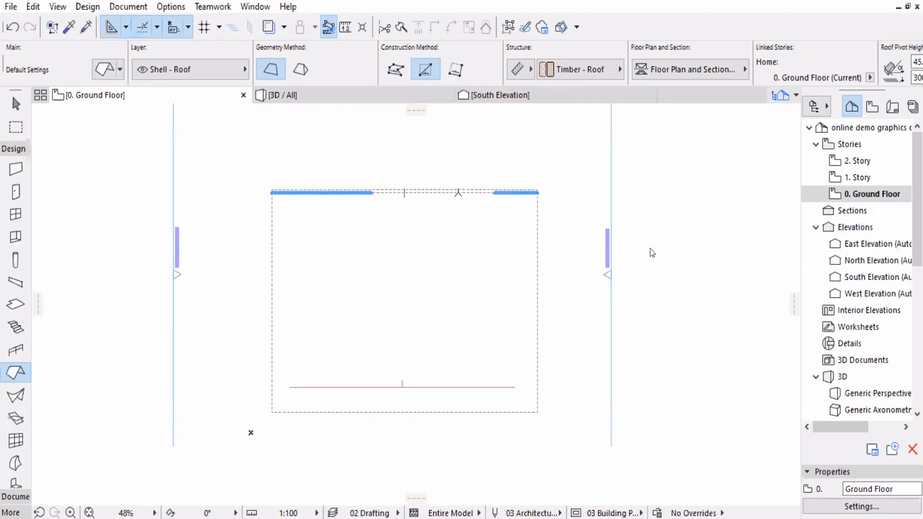
{"action": "left_click", "coordinate": [458, 194]}
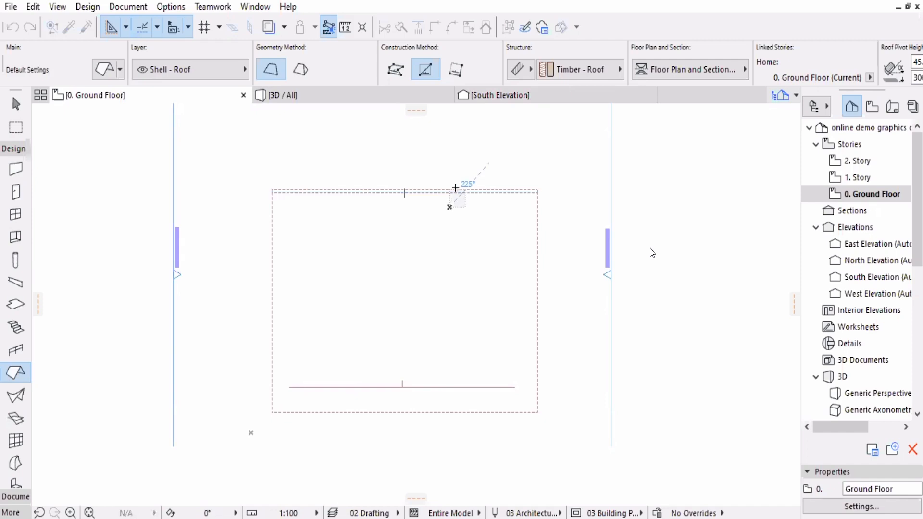
{"action": "key", "text": "shift"}
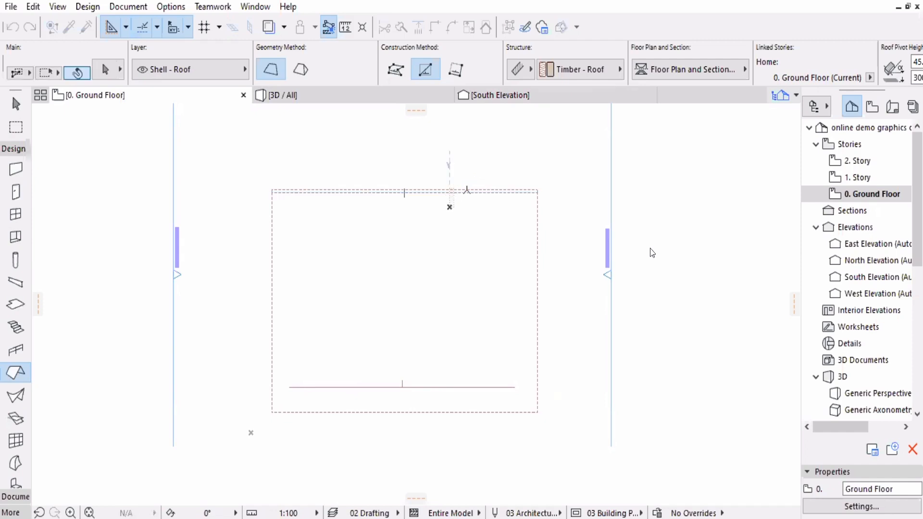
{"action": "key", "text": "Escape"}
{"action": "key", "text": "Delete"}
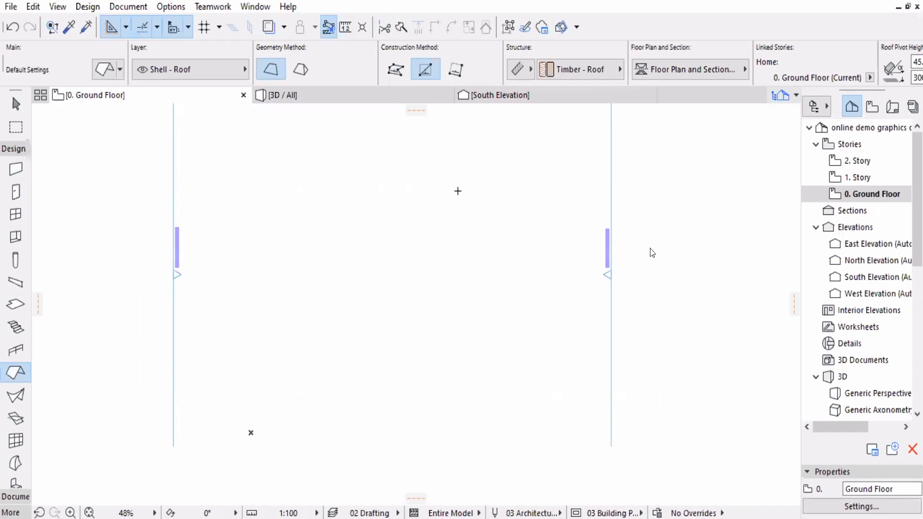
Create a single-plane roof with the polygonal construction method, using a horizontal pivot line about 17532 mm long and a five-sided outline extending above it.
{"action": "left_click", "coordinate": [295, 395]}
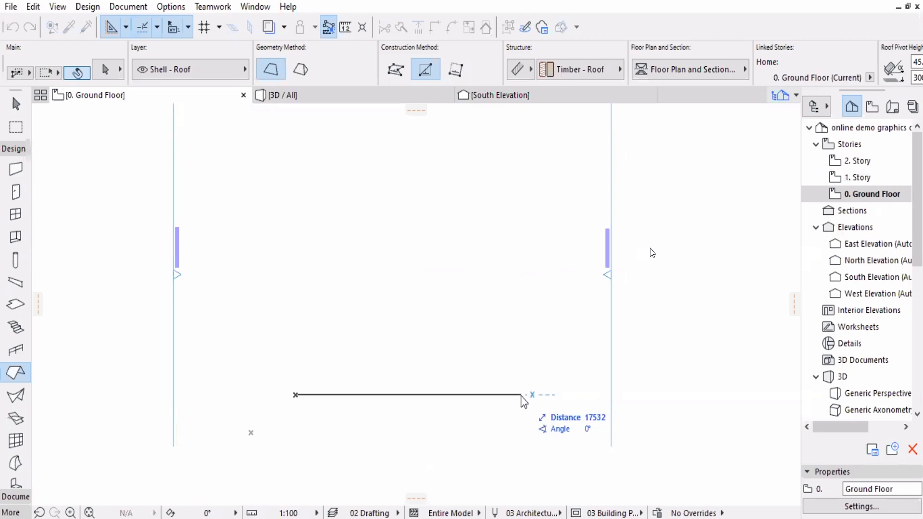
{"action": "key", "text": "Escape"}
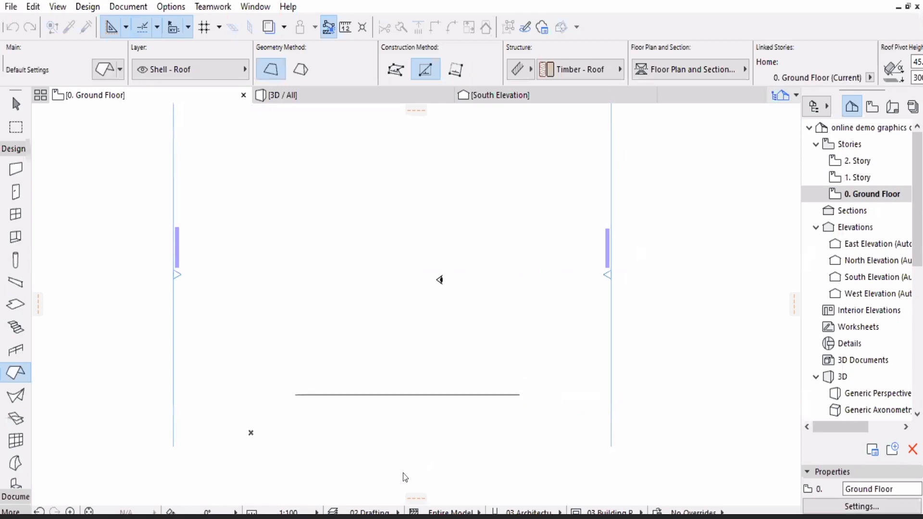
{"action": "left_click", "coordinate": [395, 69]}
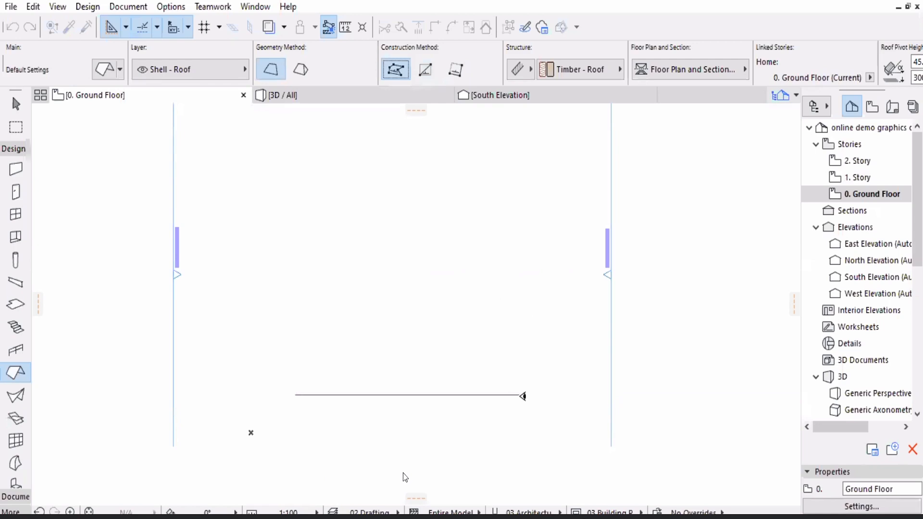
{"action": "left_click", "coordinate": [521, 395]}
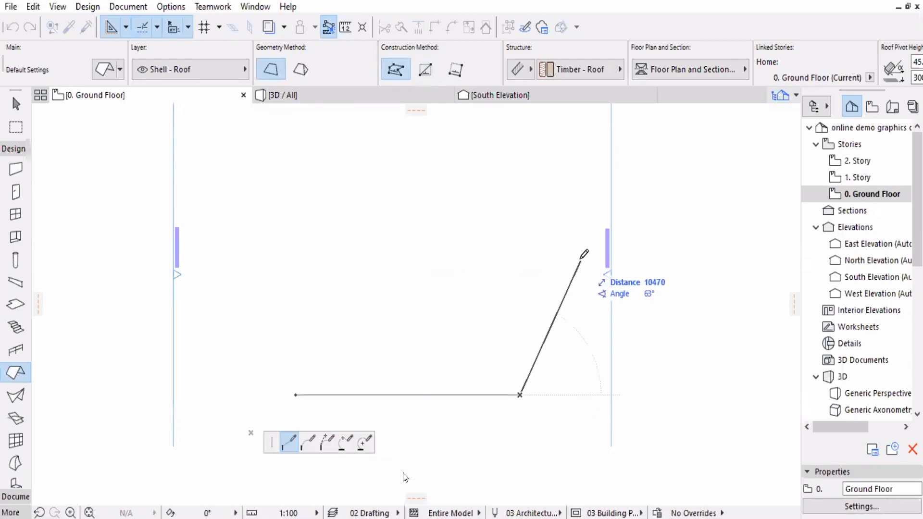
{"action": "left_click", "coordinate": [580, 254]}
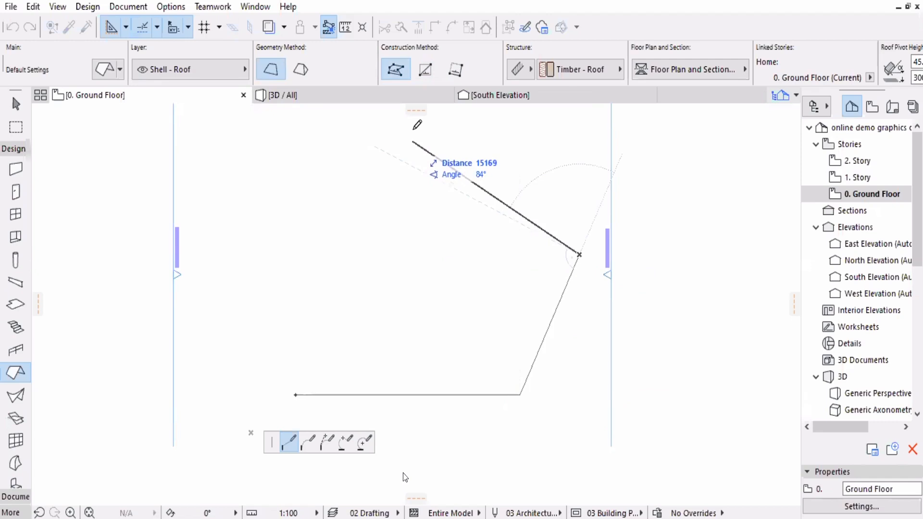
{"action": "left_click", "coordinate": [409, 126]}
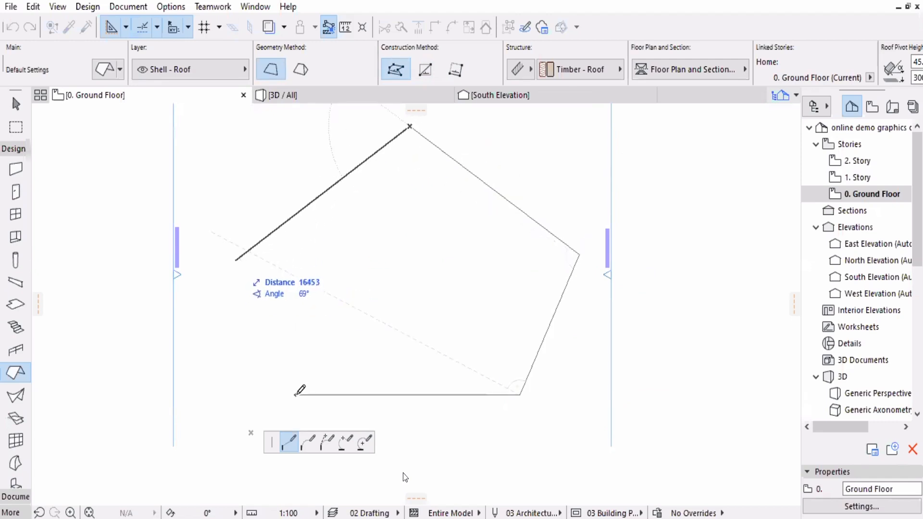
{"action": "left_click", "coordinate": [300, 390]}
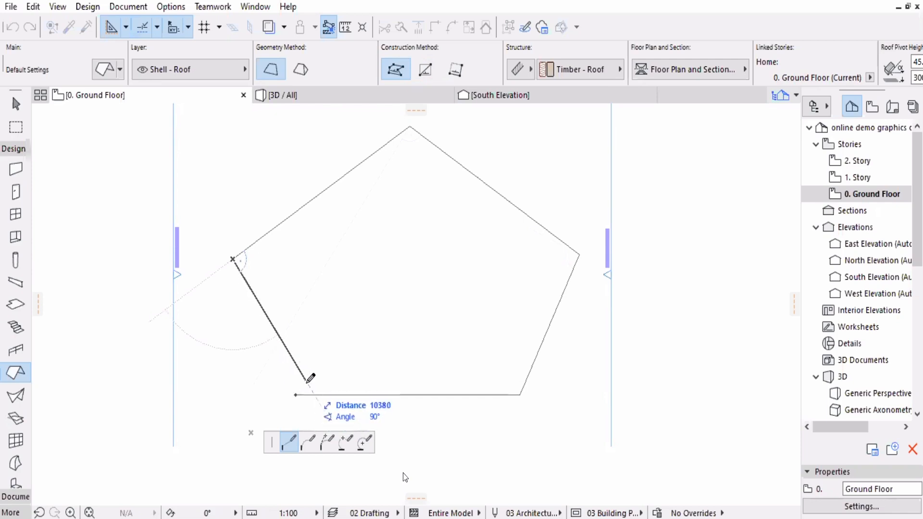
{"action": "left_click", "coordinate": [295, 395]}
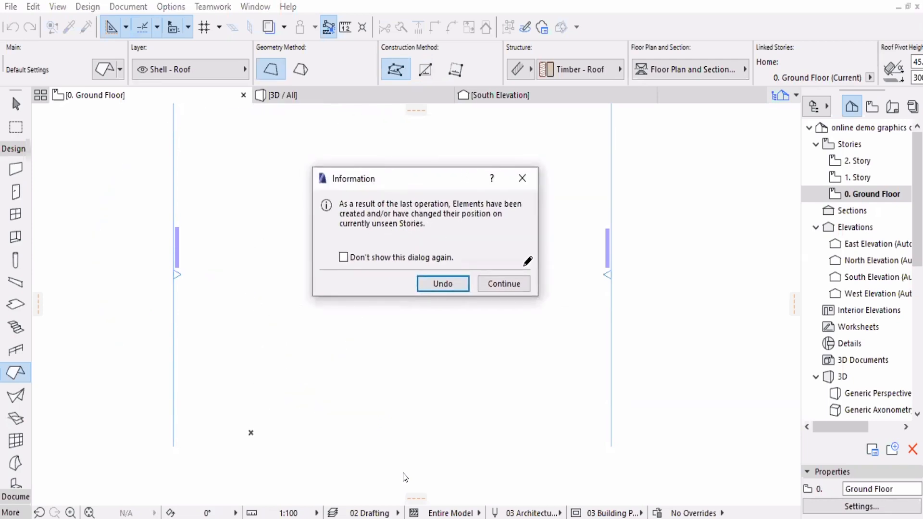
{"action": "left_click", "coordinate": [517, 282]}
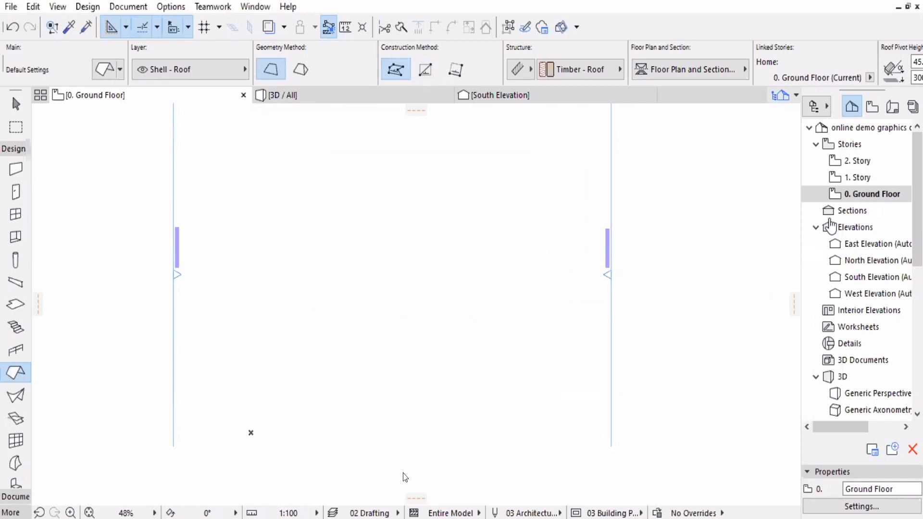
Open the 1. Story plan, select the pentagonal roof and set it to show on All Stories.
{"action": "double_click", "coordinate": [857, 178]}
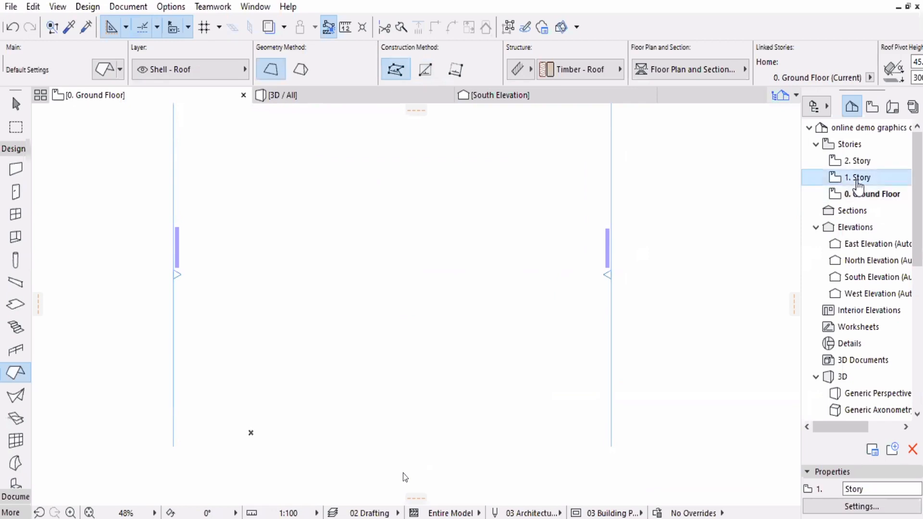
{"action": "left_click", "coordinate": [546, 232], "text": "shift"}
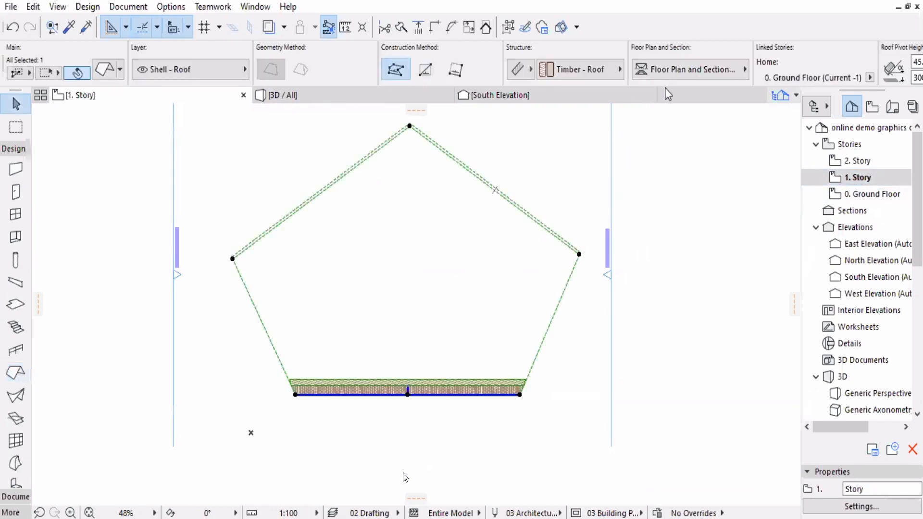
{"action": "left_click", "coordinate": [698, 79]}
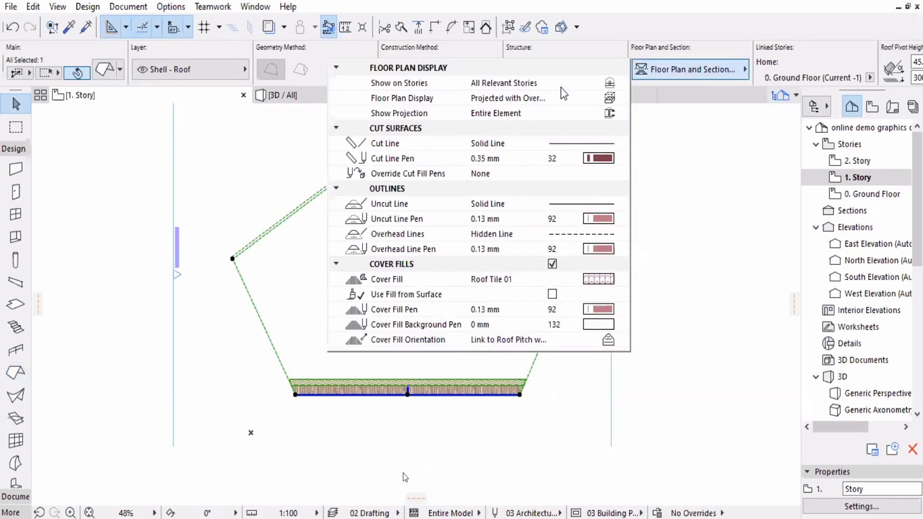
{"action": "left_click", "coordinate": [620, 84]}
{"action": "left_click", "coordinate": [622, 83]}
{"action": "left_click", "coordinate": [668, 142]}
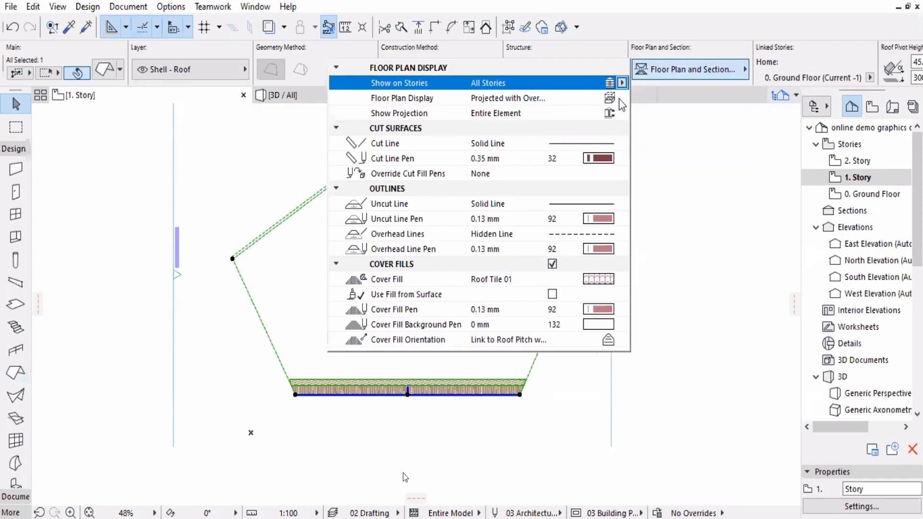
Set the pentagonal roof's floor plan display to Overhead All, deselect it and check it on the Ground Floor plan.
{"action": "left_click", "coordinate": [620, 99]}
{"action": "left_click", "coordinate": [622, 98]}
{"action": "left_click", "coordinate": [662, 174]}
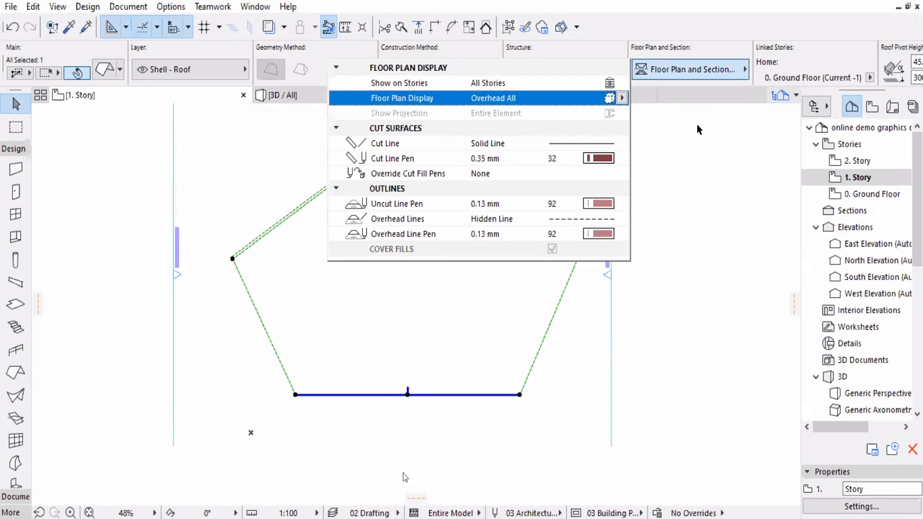
{"action": "left_click", "coordinate": [575, 207]}
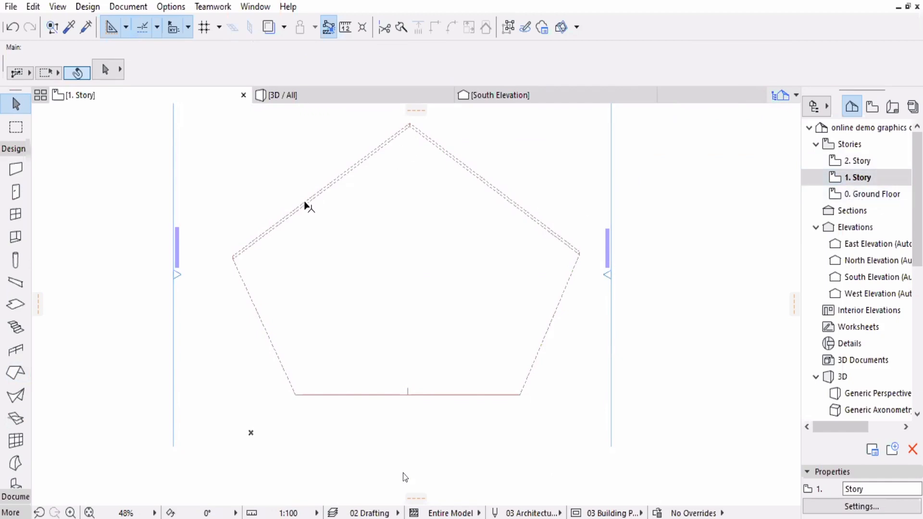
{"action": "double_click", "coordinate": [860, 194]}
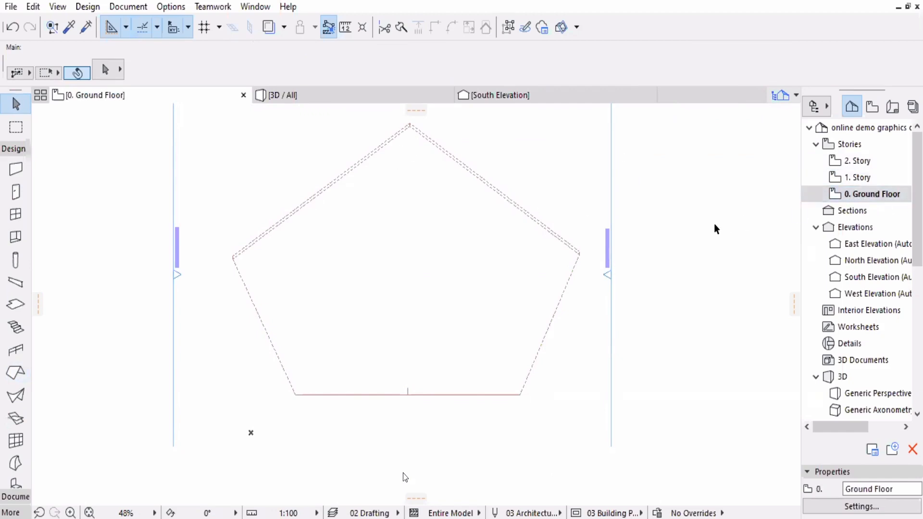
{"action": "left_click", "coordinate": [858, 161]}
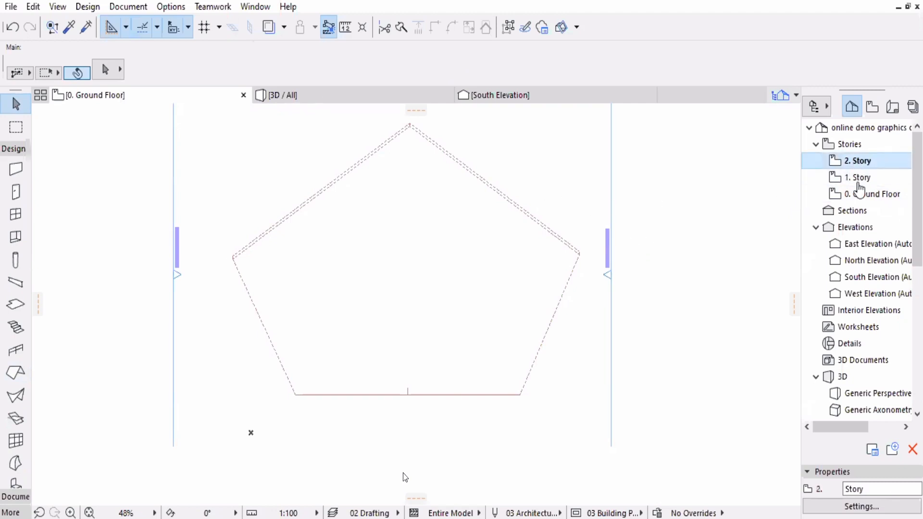
Open the 3D view of the whole model, select the pentagonal roof and view its slope from the side.
{"action": "left_click", "coordinate": [355, 96]}
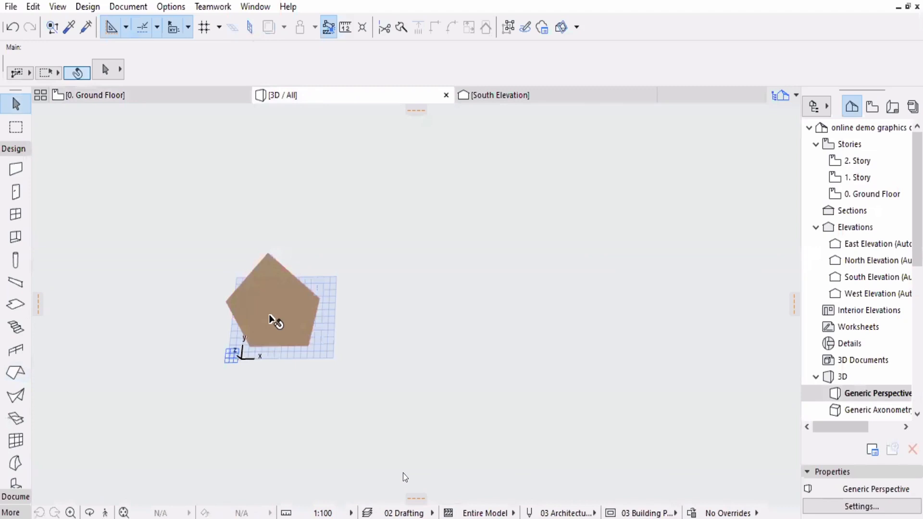
{"action": "left_click", "coordinate": [280, 302]}
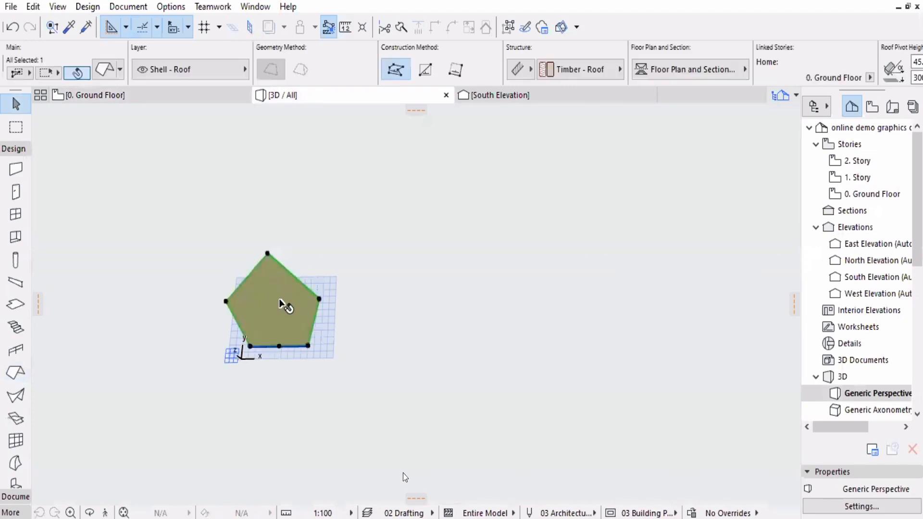
{"action": "scroll", "coordinate": [279, 301], "scroll_direction": "up", "scroll_amount": 1}
{"action": "middle_click_drag", "start_coordinate": [283, 310], "coordinate": [432, 310], "text": "shift"}
{"action": "scroll", "coordinate": [247, 303], "scroll_direction": "up", "scroll_amount": 4}
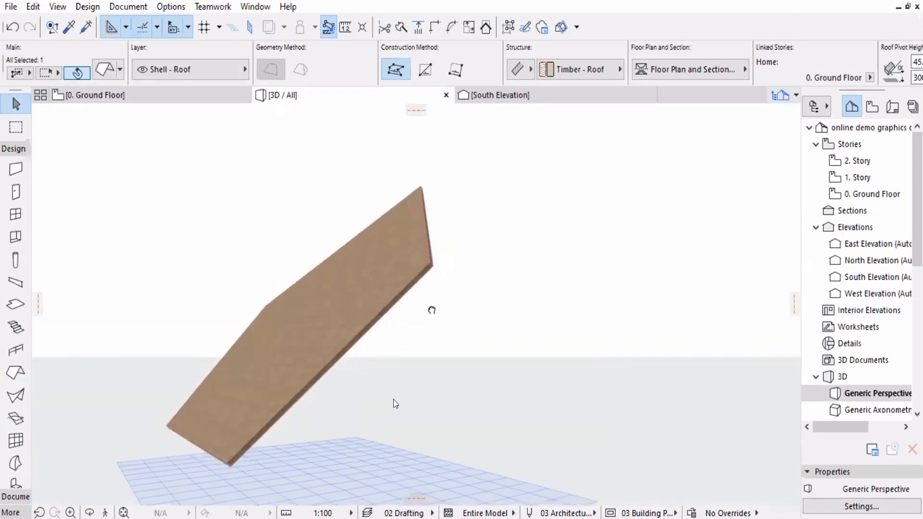
Set the pentagonal roof's structure to Basic with the Timber - Roof material and its thickness to 120.
{"action": "left_click", "coordinate": [532, 70]}
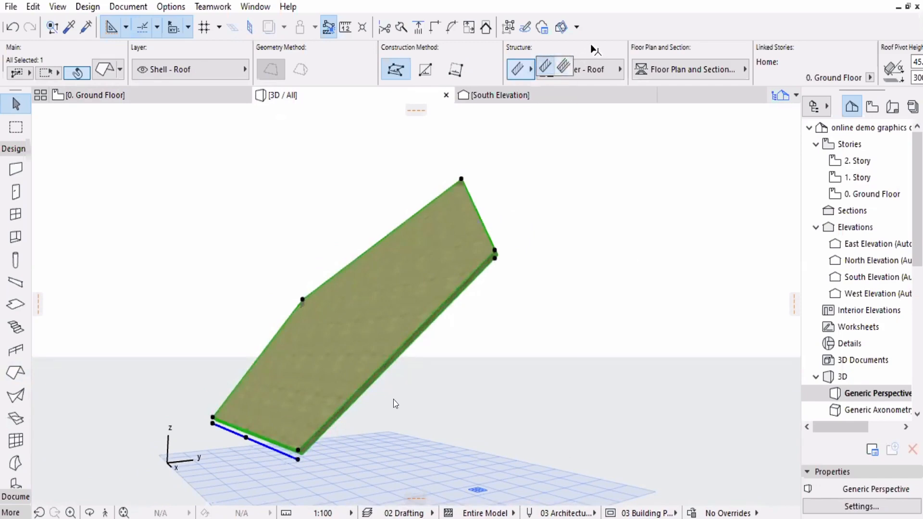
{"action": "left_click", "coordinate": [545, 69]}
{"action": "left_click", "coordinate": [530, 69]}
{"action": "left_click", "coordinate": [544, 68]}
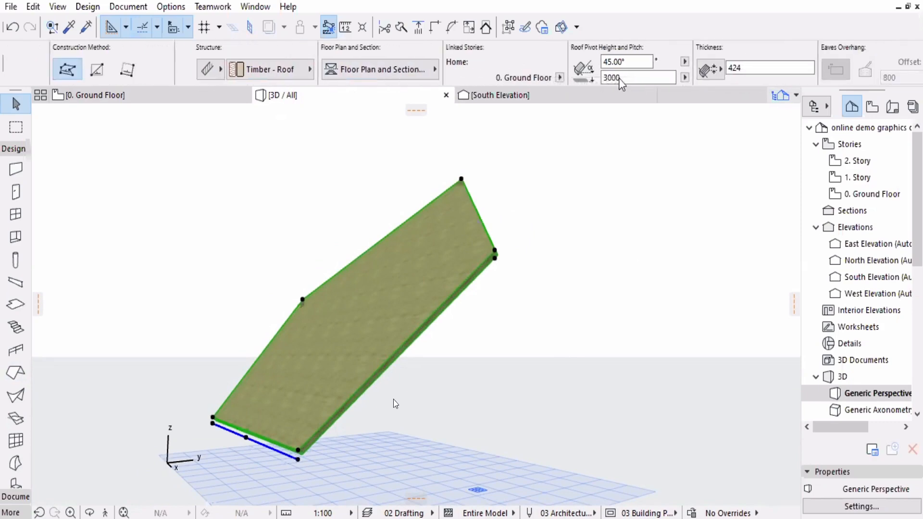
{"action": "left_click", "coordinate": [667, 74]}
{"action": "type", "text": "120"}
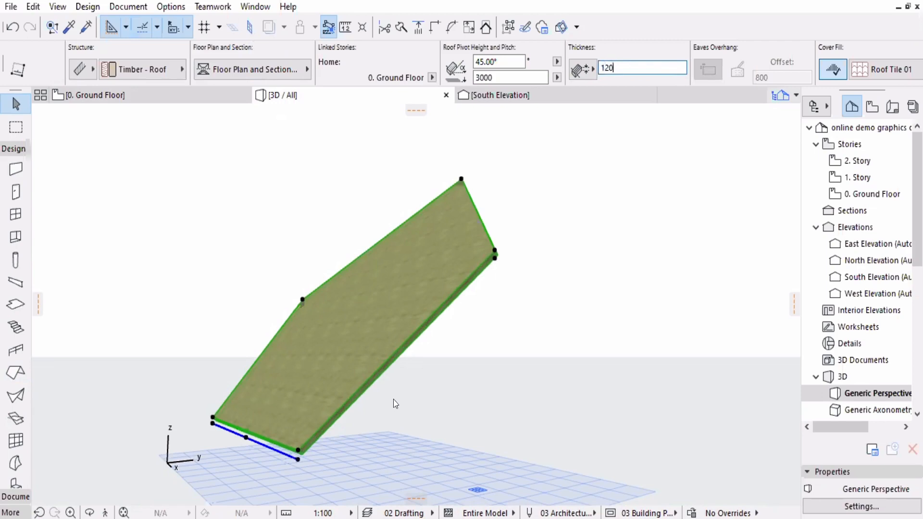
{"action": "key", "text": "Return"}
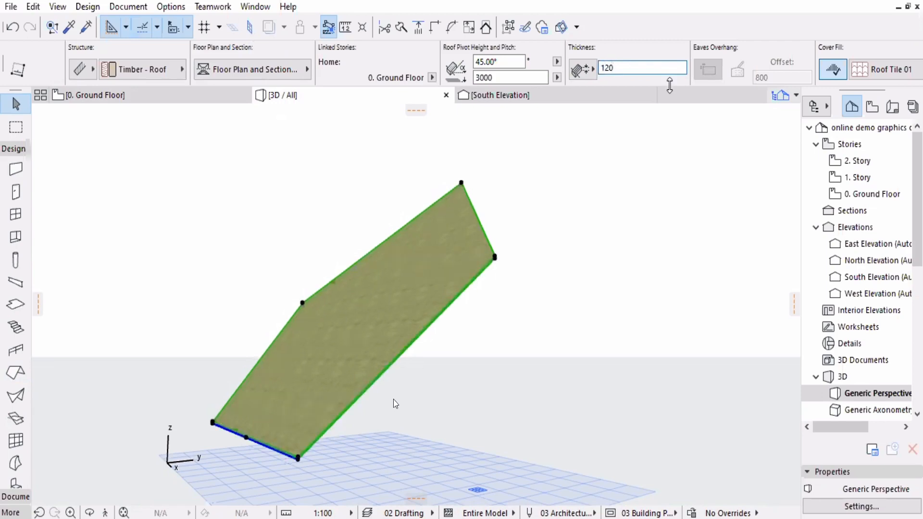
Set the pentagonal roof's pitch to 25°.
{"action": "left_click", "coordinate": [522, 63]}
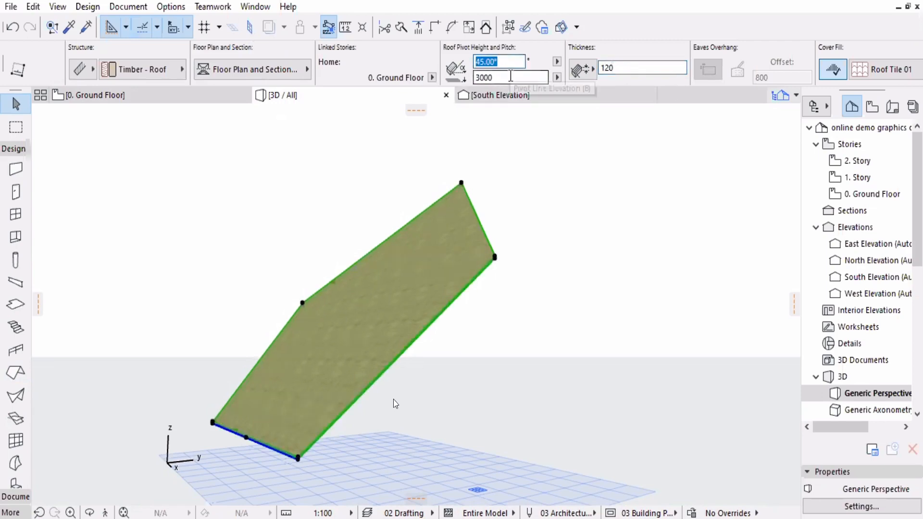
{"action": "type", "text": "2"}
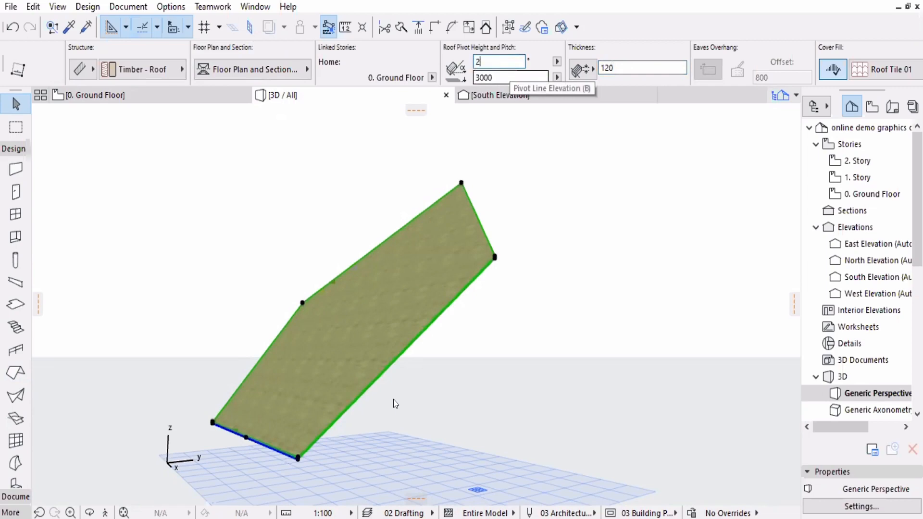
{"action": "key", "text": "Return"}
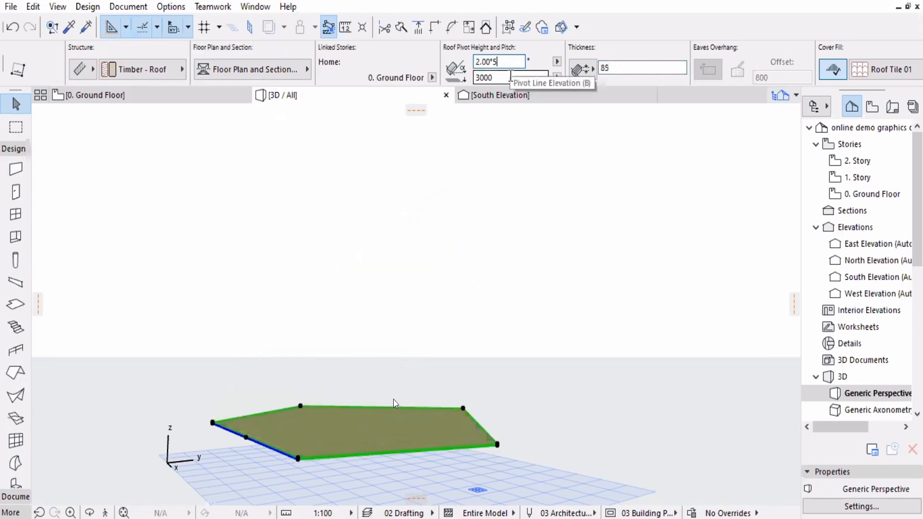
{"action": "left_click", "coordinate": [511, 62]}
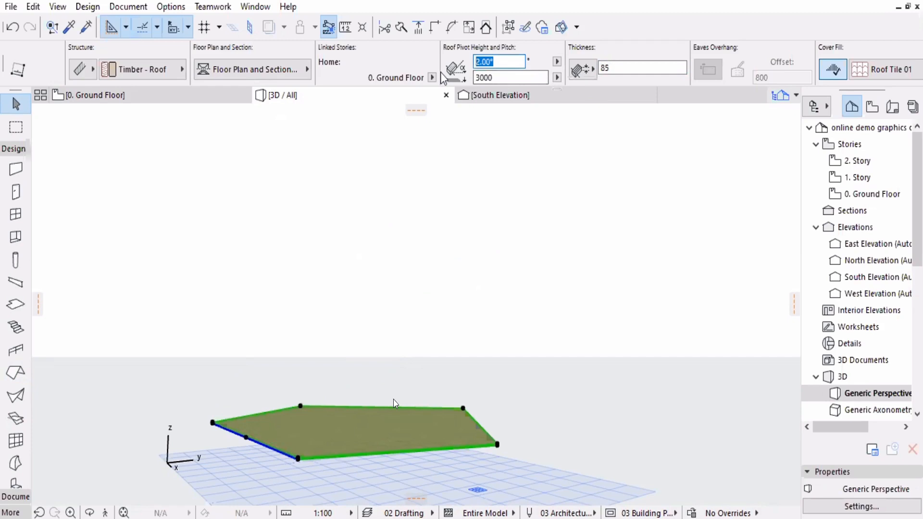
{"action": "type", "text": "25"}
{"action": "key", "text": "Return"}
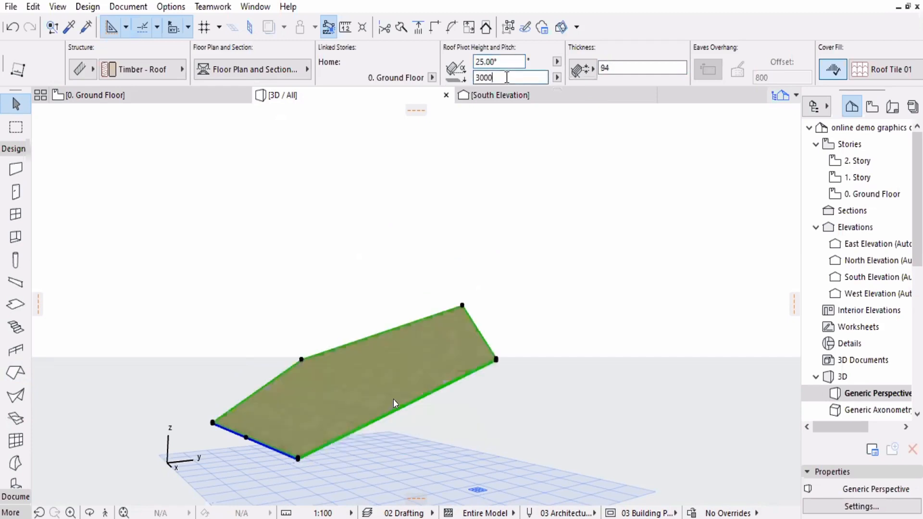
Try a pivot line elevation of 4000 for the pentagonal roof and return it to 3000.
{"action": "left_click", "coordinate": [477, 77]}
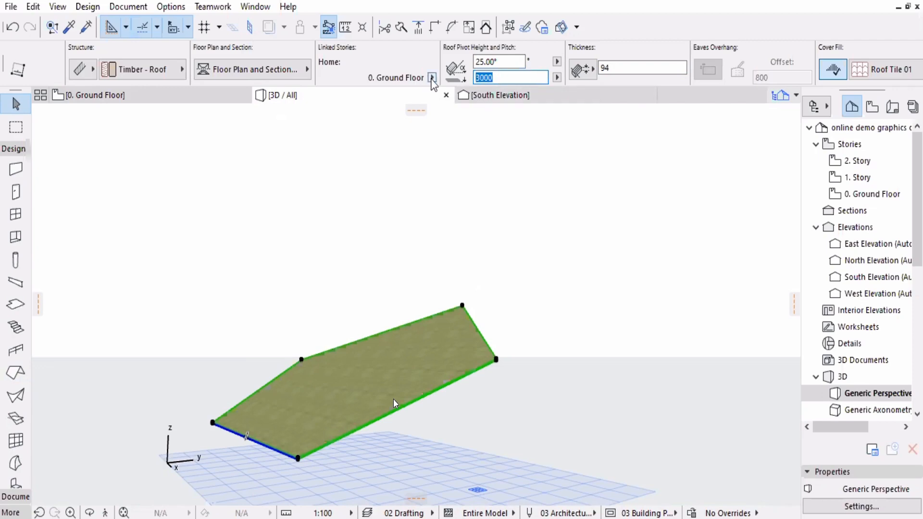
{"action": "type", "text": "4000"}
{"action": "key", "text": "Return"}
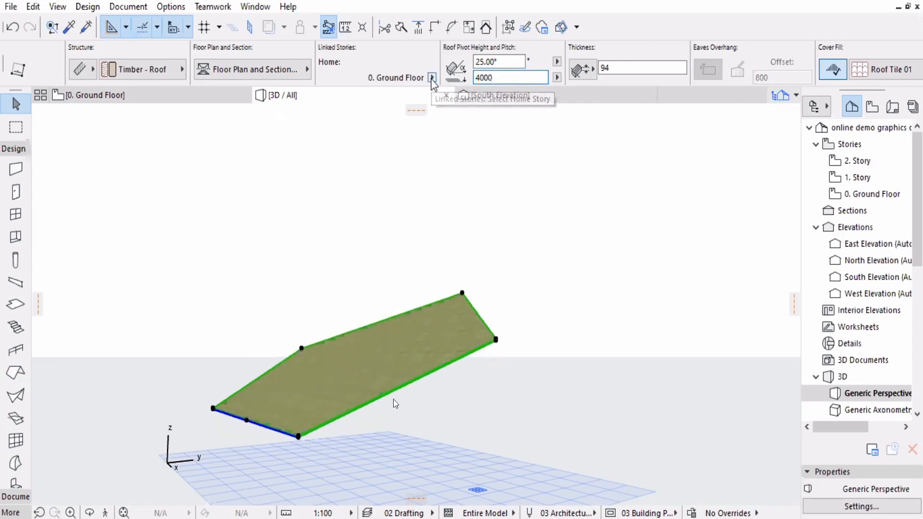
{"action": "type", "text": "3"}
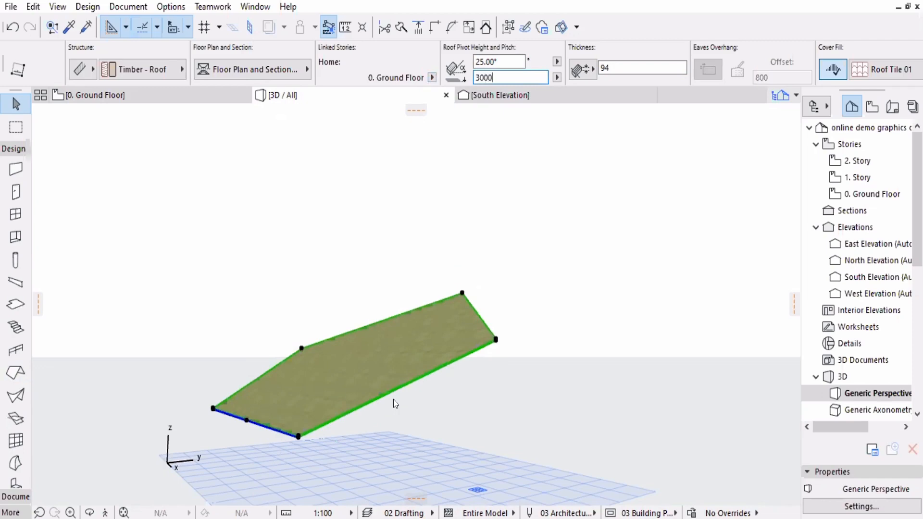
{"action": "key", "text": "Return"}
Reset the pentagonal roof's thickness to 120, deselect it and view the slope in 3D.
{"action": "key", "text": "Tab"}
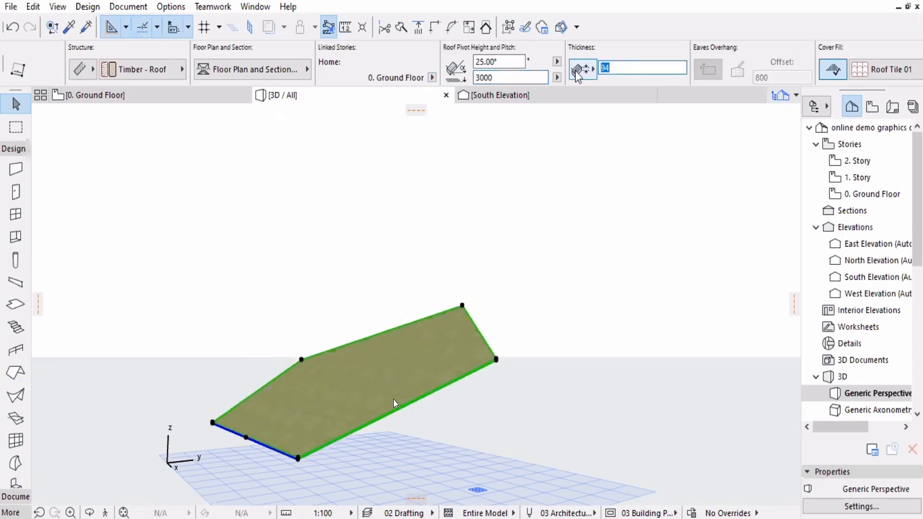
{"action": "type", "text": "120"}
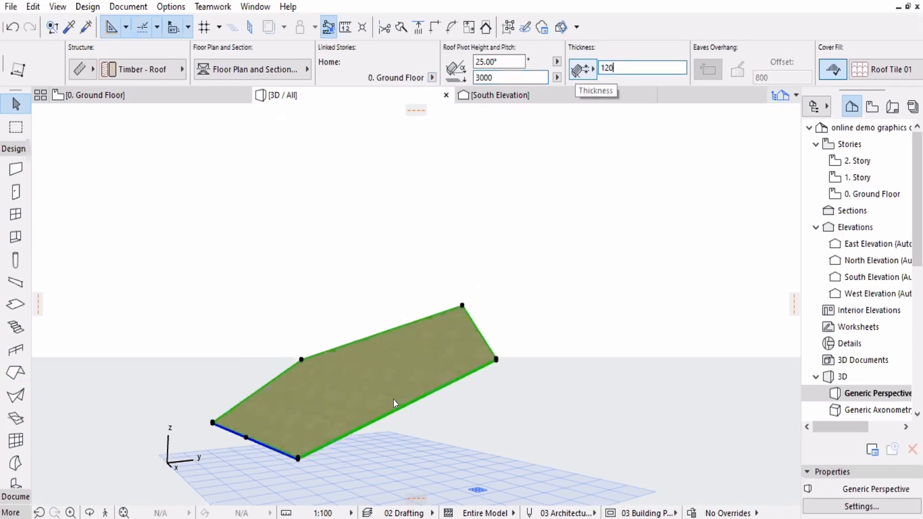
{"action": "left_click", "coordinate": [579, 202]}
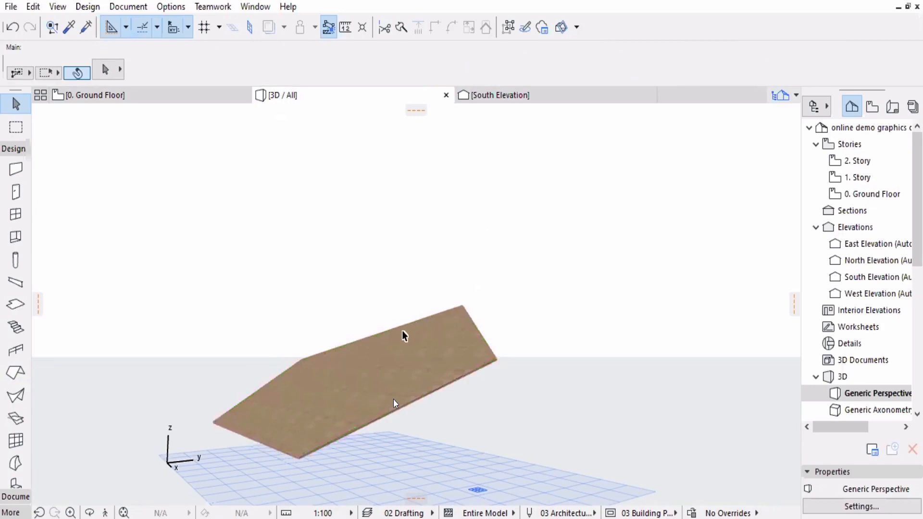
{"action": "middle_click_drag", "start_coordinate": [404, 335], "coordinate": [291, 288], "text": "shift"}
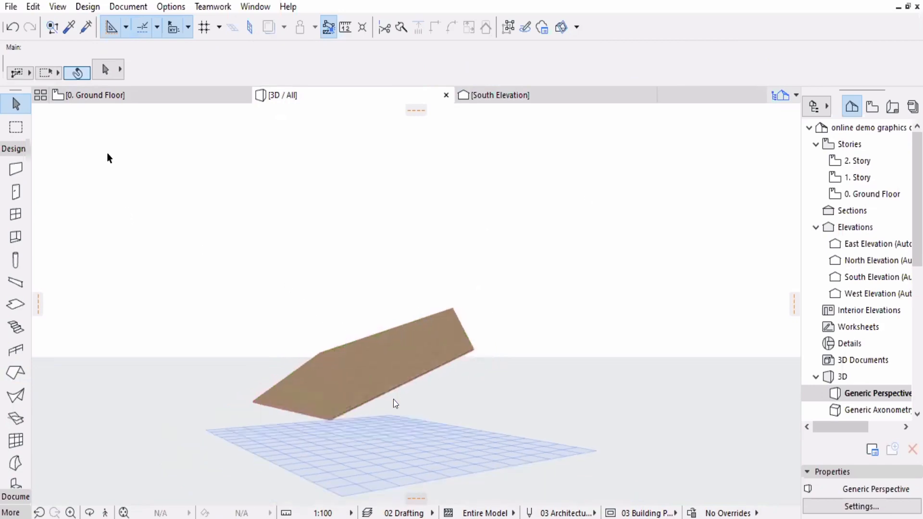
Open the Ground Floor plan and examine the pentagonal roof's outline and pivot line.
{"action": "left_click", "coordinate": [94, 94]}
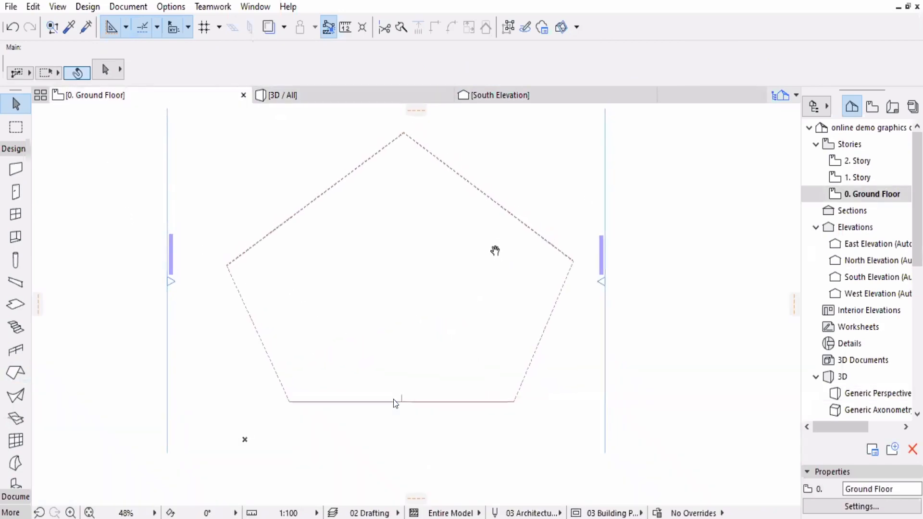
{"action": "scroll", "coordinate": [492, 232], "scroll_direction": "up", "scroll_amount": 2}
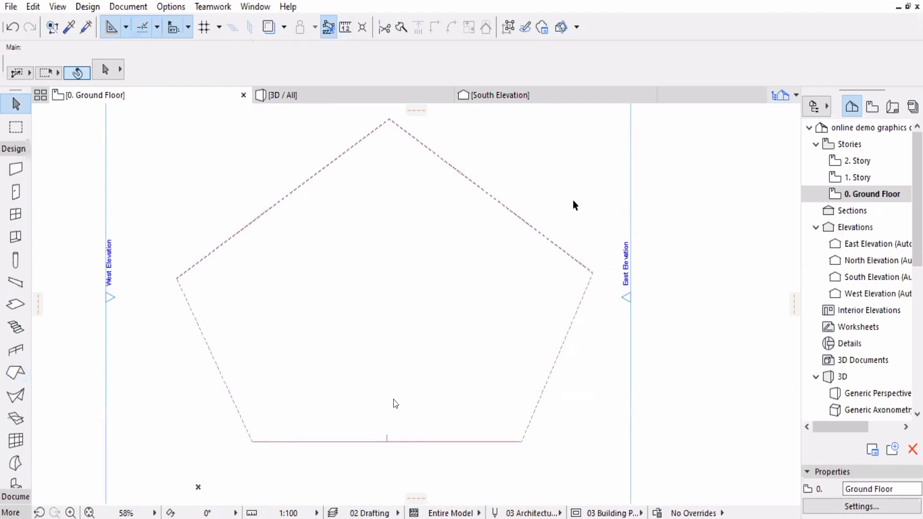
{"action": "scroll", "coordinate": [552, 263], "scroll_direction": "down", "scroll_amount": 3}
{"action": "middle_click_drag", "start_coordinate": [546, 260], "coordinate": [449, 272]}
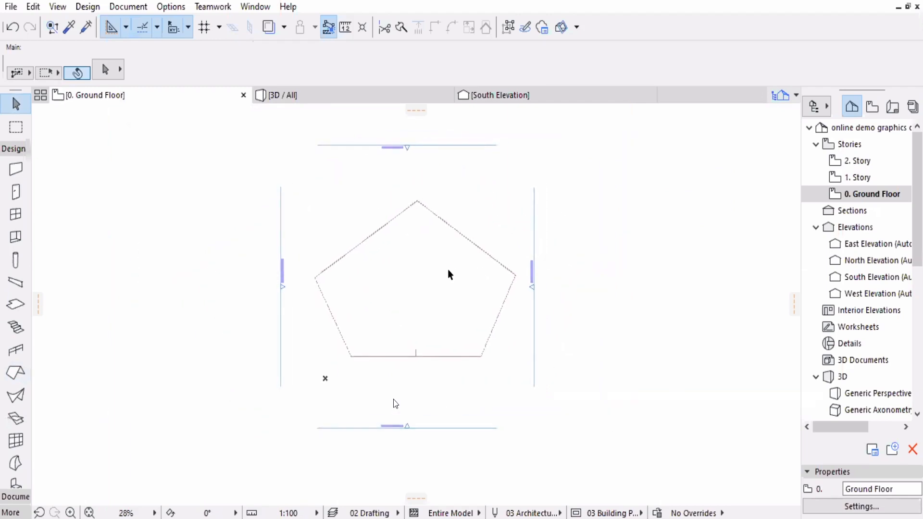
{"action": "scroll", "coordinate": [448, 262], "scroll_direction": "up", "scroll_amount": 3}
{"action": "scroll", "coordinate": [508, 236], "scroll_direction": "up", "scroll_amount": 1}
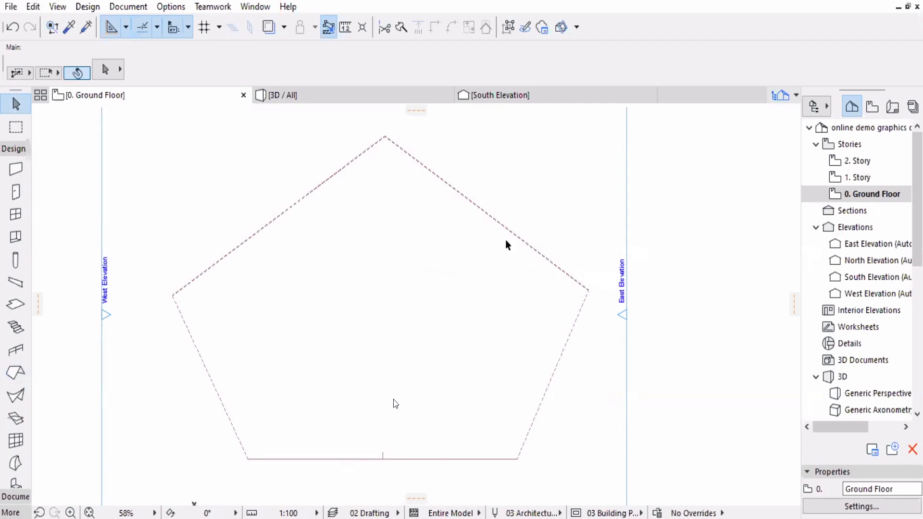
{"action": "scroll", "coordinate": [447, 269], "scroll_direction": "down", "scroll_amount": 2}
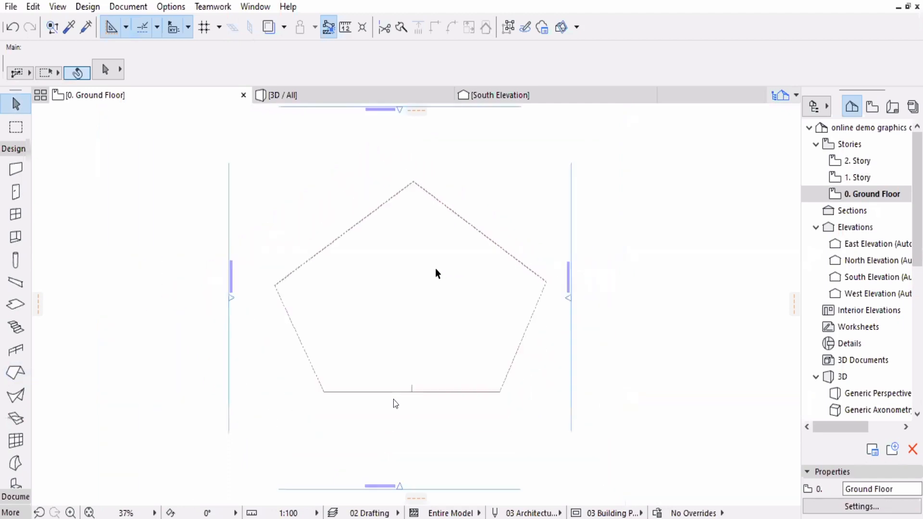
{"action": "scroll", "coordinate": [456, 264], "scroll_direction": "up", "scroll_amount": 2}
{"action": "scroll", "coordinate": [471, 265], "scroll_direction": "up", "scroll_amount": 1}
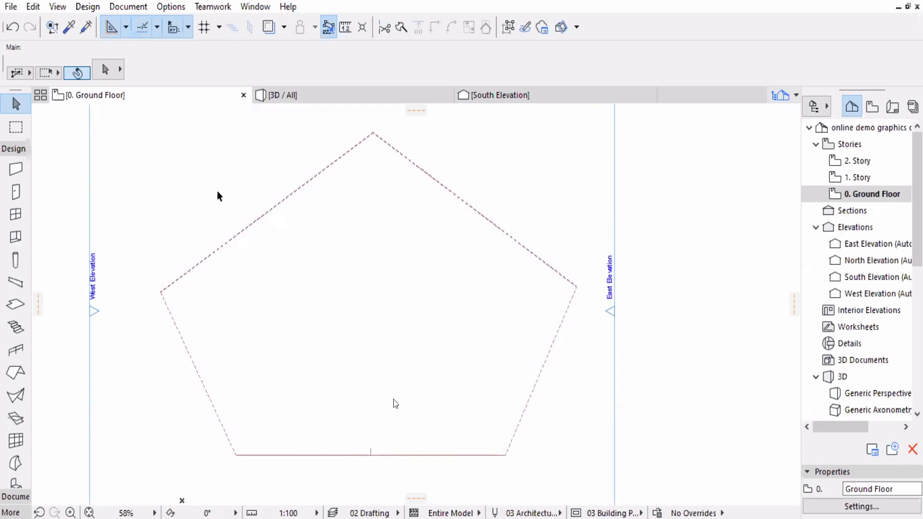
Trace the roof outline with the Magic Wand to create Outside Face walls along all five edges, on its inner side.
{"action": "left_click", "coordinate": [16, 171]}
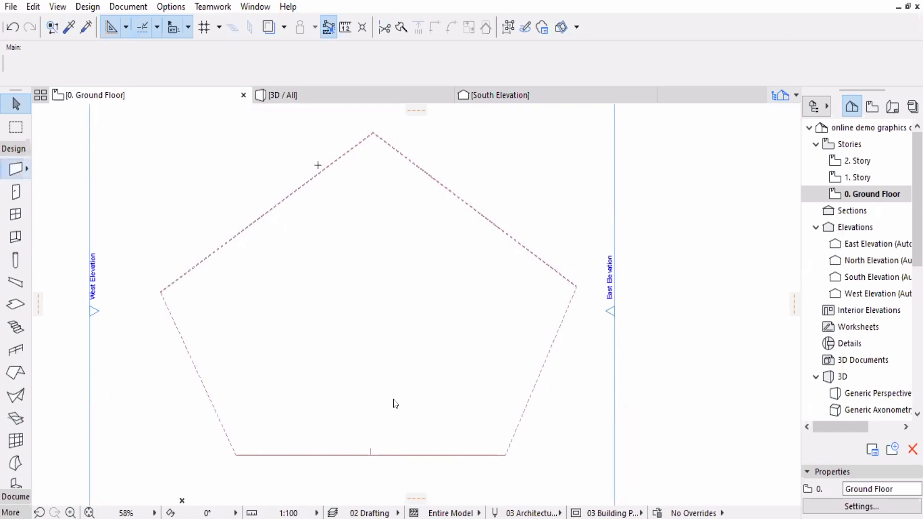
{"action": "left_click", "coordinate": [476, 210]}
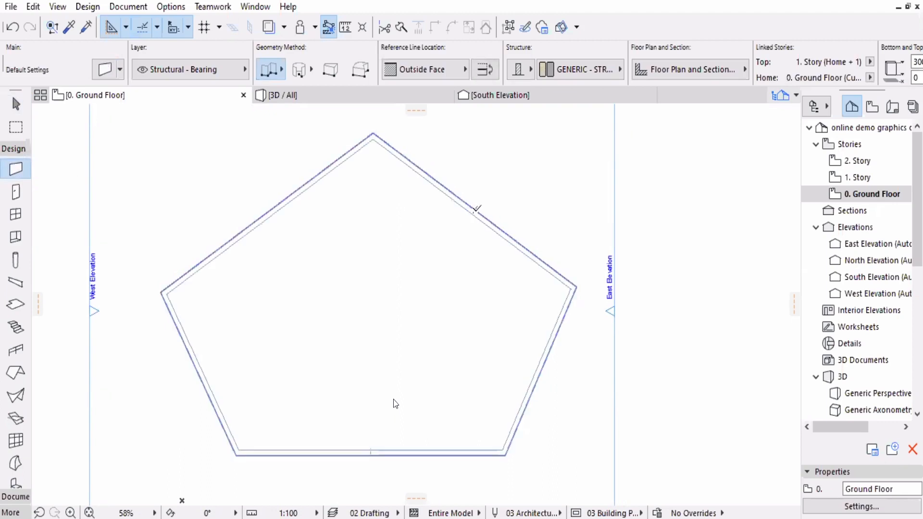
{"action": "key", "text": "ctrl+z"}
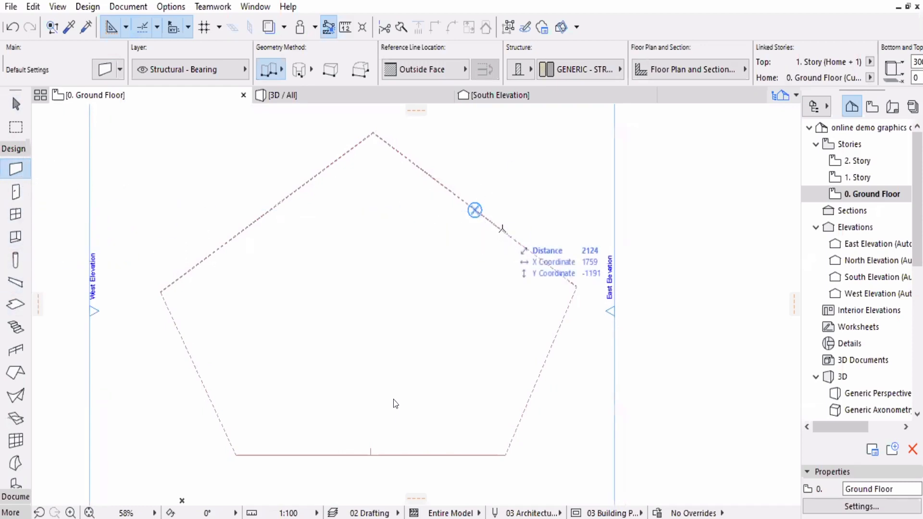
{"action": "key", "text": "space"}
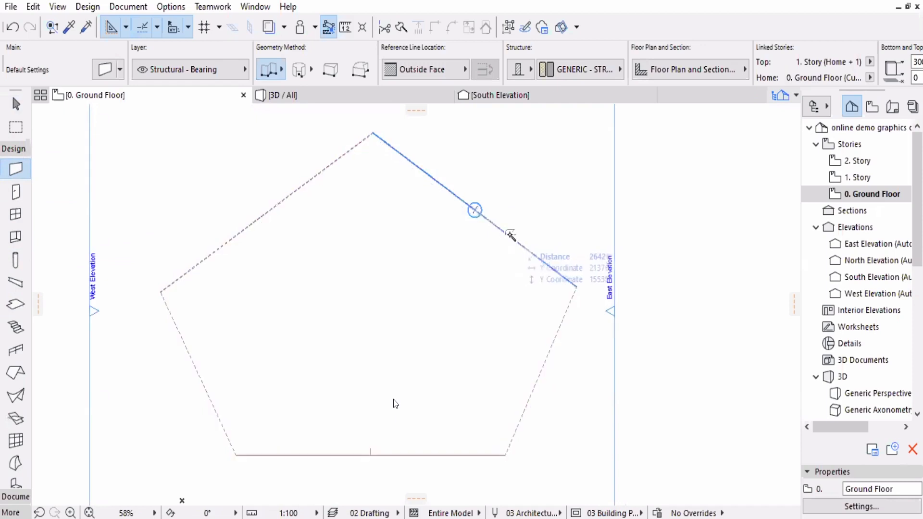
{"action": "left_click", "coordinate": [510, 236]}
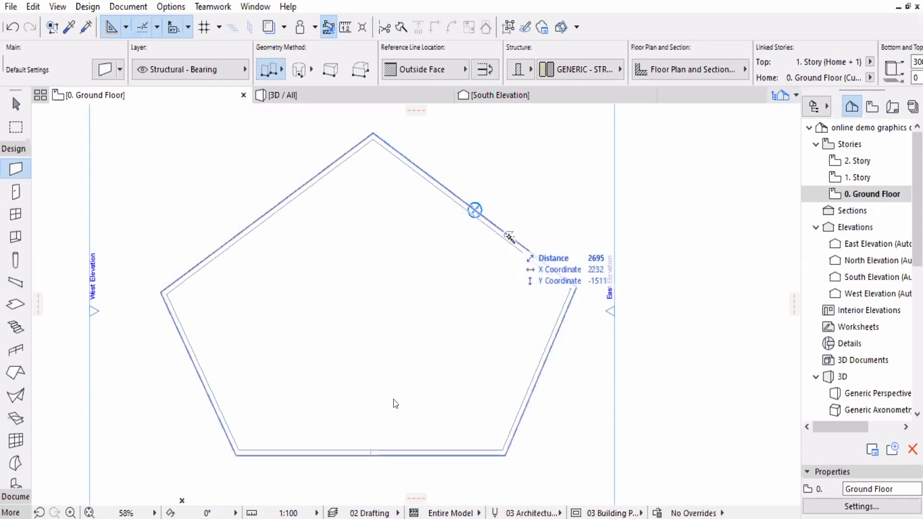
{"action": "key", "text": "space"}
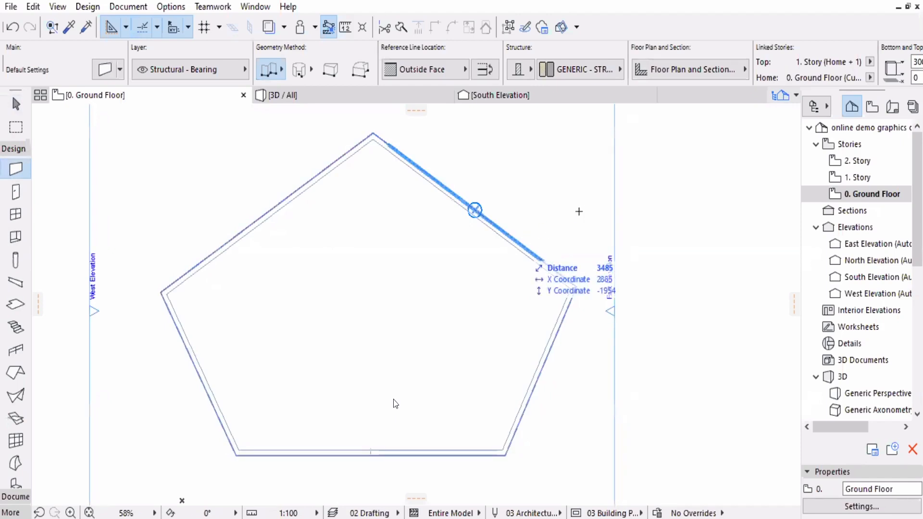
{"action": "left_click", "coordinate": [438, 223]}
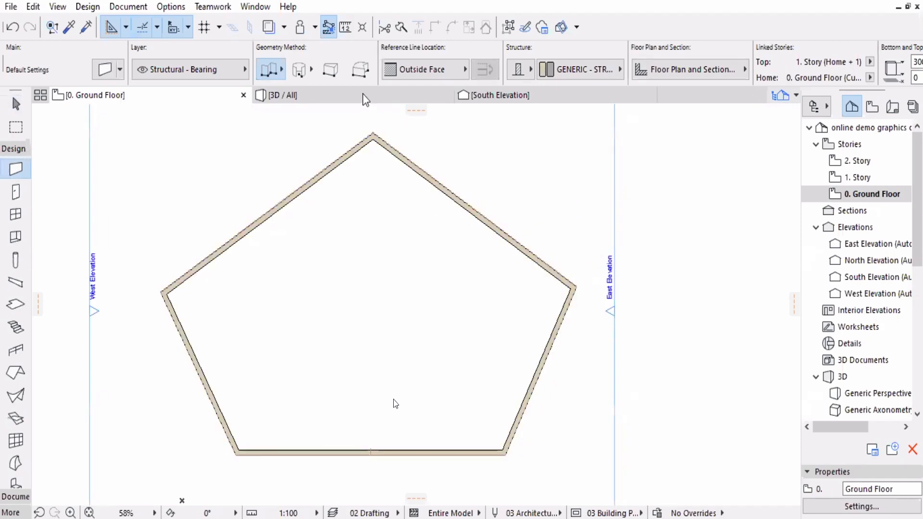
Inspect the new walls beneath the sloping roof in 3D from several angles and compare them with the Ground Floor plan.
{"action": "left_click", "coordinate": [386, 100]}
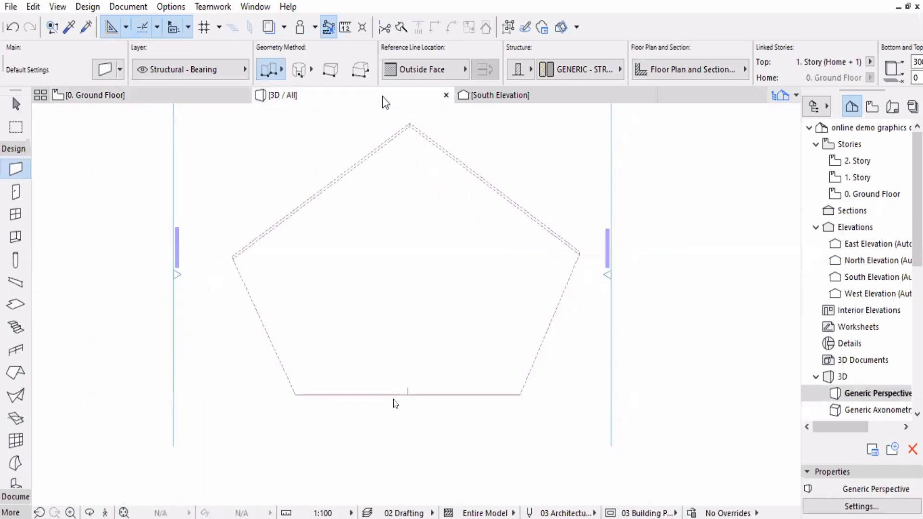
{"action": "middle_click_drag", "start_coordinate": [392, 361], "coordinate": [514, 377], "text": "shift"}
{"action": "left_click", "coordinate": [185, 98]}
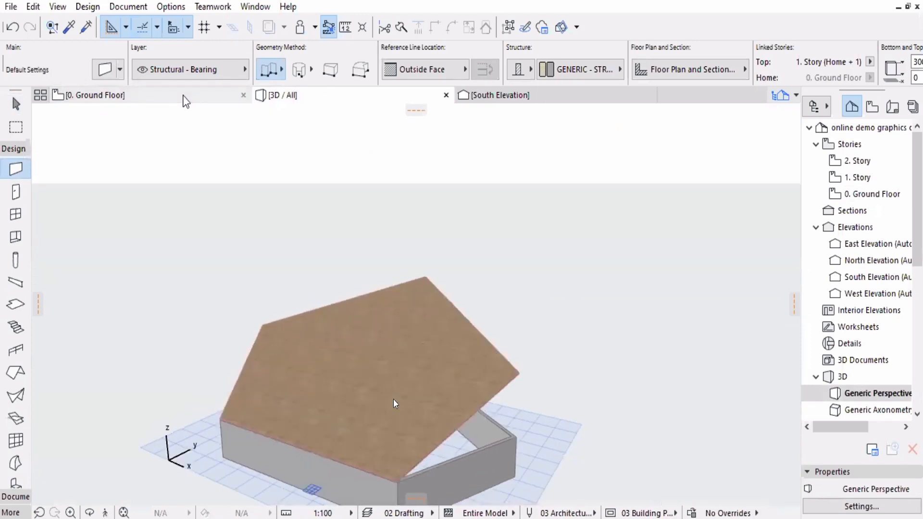
{"action": "middle_click_drag", "start_coordinate": [486, 250], "coordinate": [522, 251]}
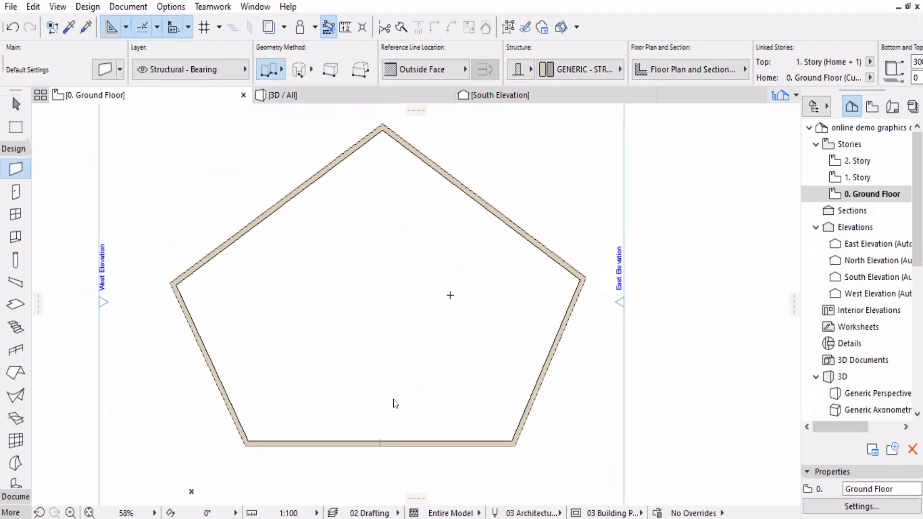
{"action": "left_click", "coordinate": [294, 97]}
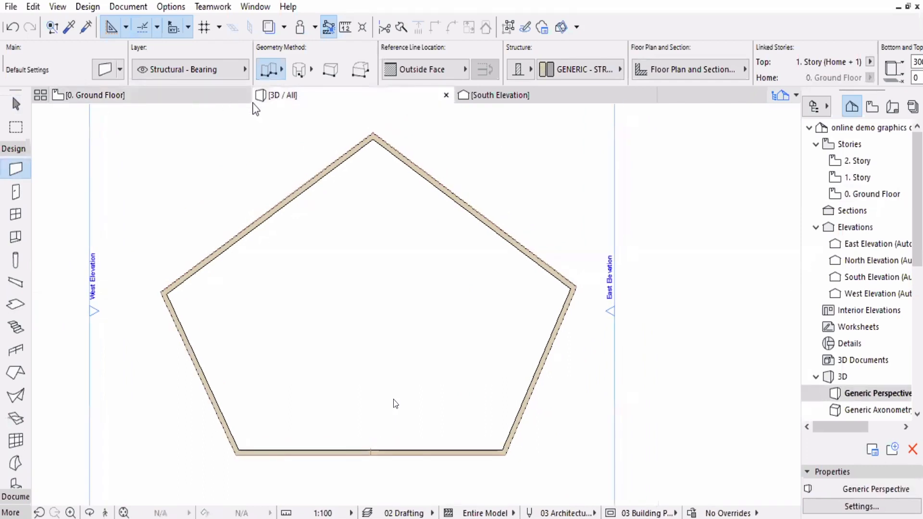
{"action": "key", "text": "F3"}
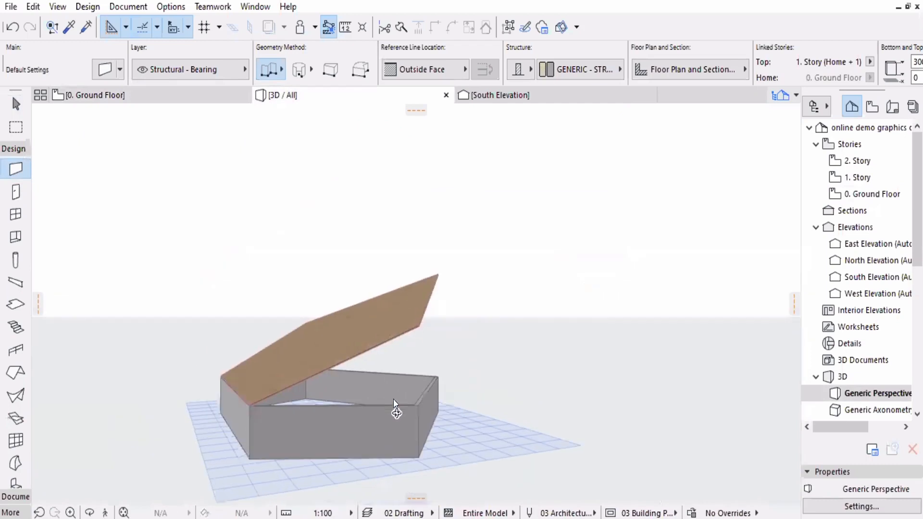
{"action": "middle_click_drag", "start_coordinate": [397, 412], "coordinate": [398, 364], "text": "shift"}
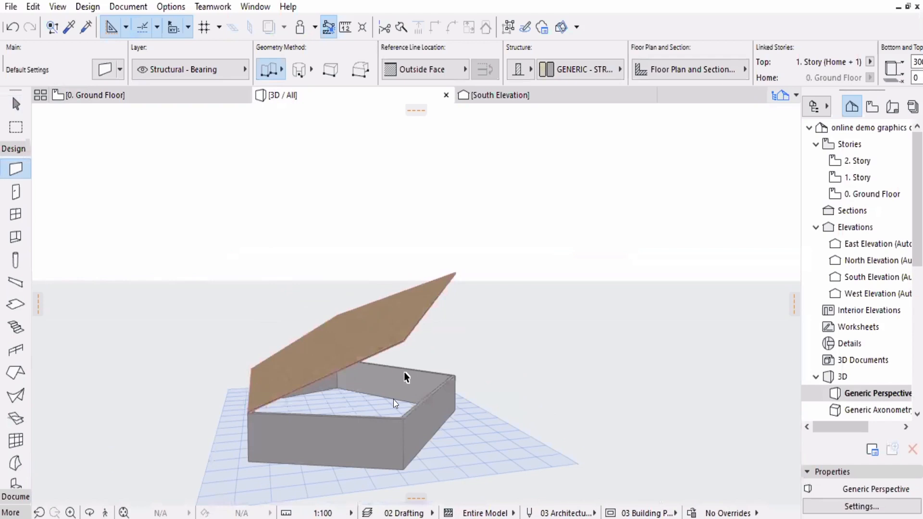
Examine the gap between the sloping pentagonal roof and the tops of the walls in 3D from several angles.
{"action": "middle_click_drag", "start_coordinate": [446, 333], "coordinate": [448, 289], "text": "shift"}
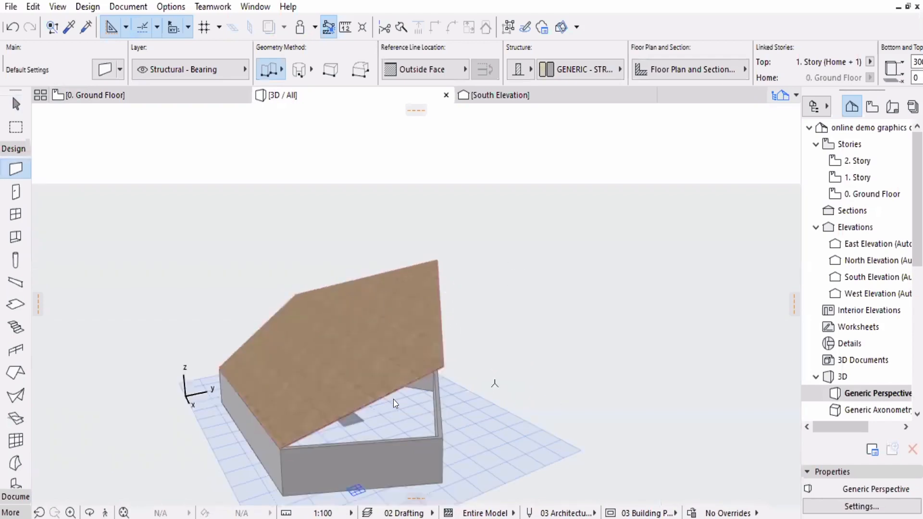
{"action": "scroll", "coordinate": [393, 399], "scroll_direction": "up", "scroll_amount": 2}
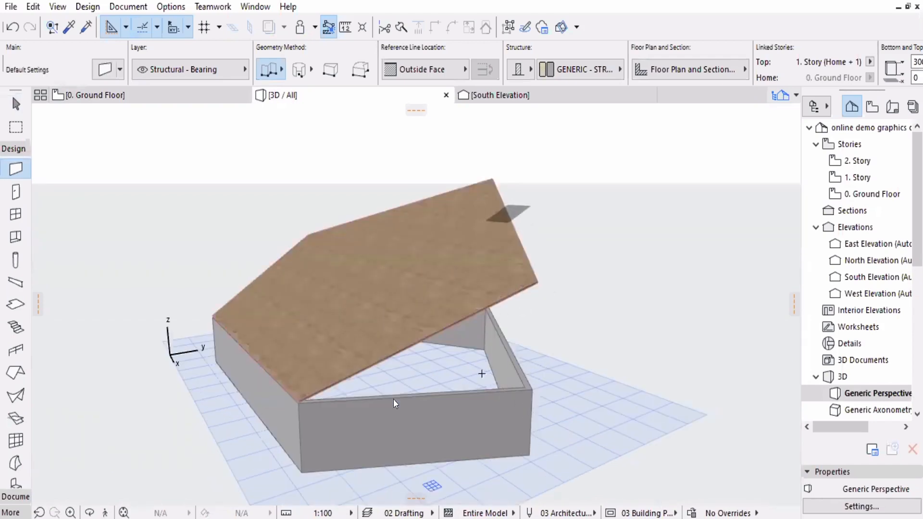
{"action": "middle_click_drag", "start_coordinate": [495, 216], "coordinate": [518, 339], "text": "shift"}
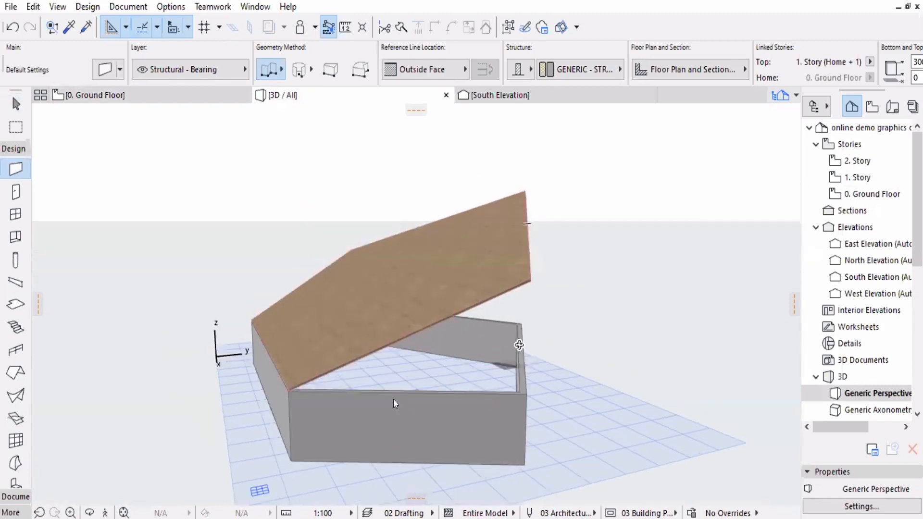
{"action": "scroll", "coordinate": [516, 393], "scroll_direction": "up", "scroll_amount": 1}
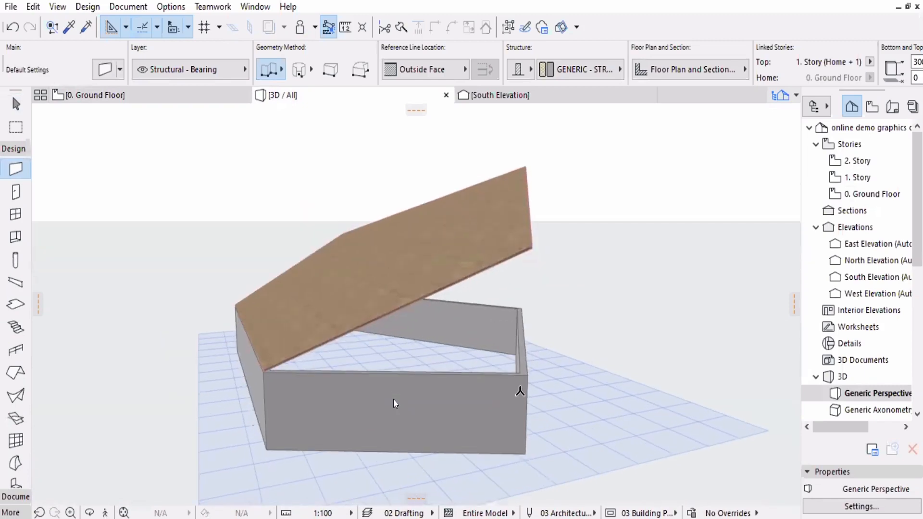
{"action": "middle_click_drag", "start_coordinate": [526, 356], "coordinate": [495, 350], "text": "shift"}
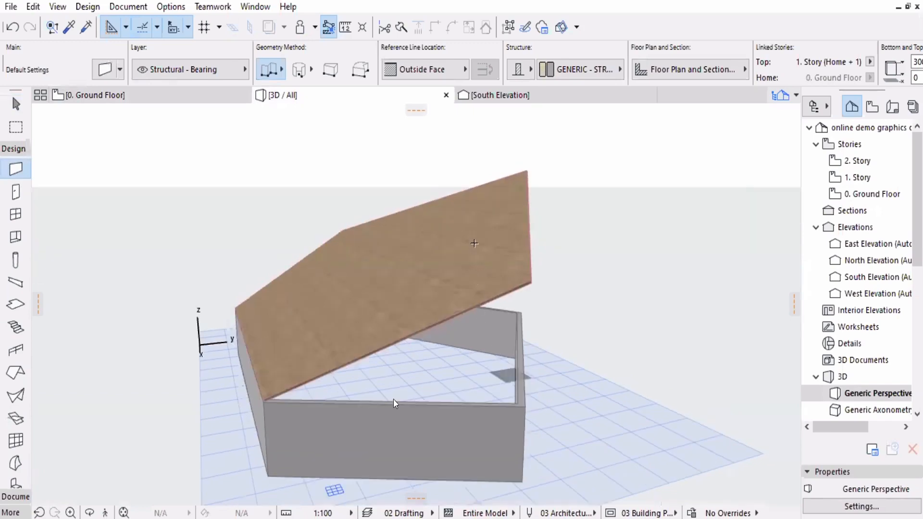
{"action": "middle_click_drag", "start_coordinate": [271, 347], "coordinate": [350, 305], "text": "shift"}
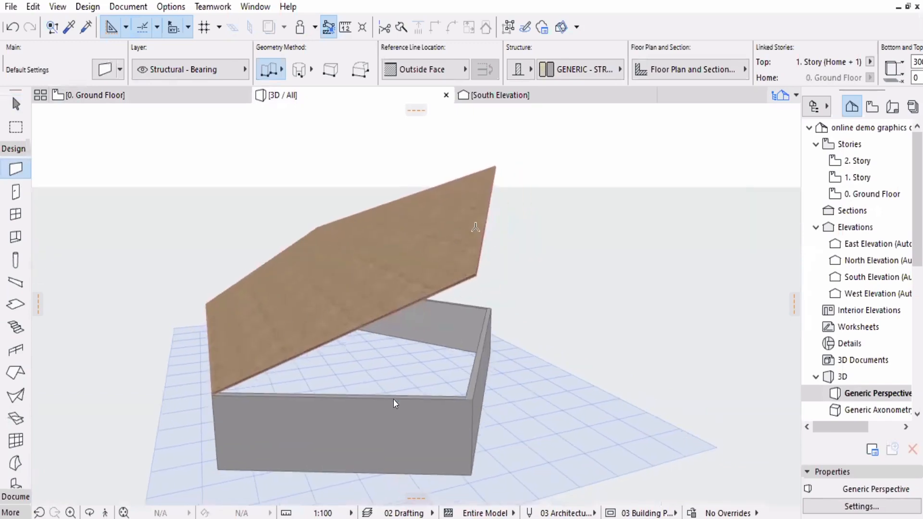
{"action": "middle_click_drag", "start_coordinate": [460, 195], "coordinate": [309, 208], "text": "shift"}
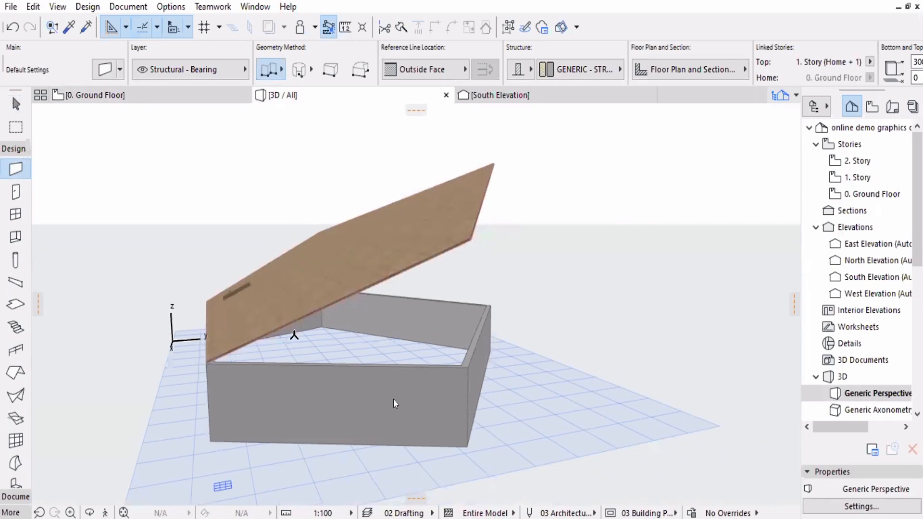
{"action": "middle_click_drag", "start_coordinate": [438, 338], "coordinate": [264, 336], "text": "shift"}
{"action": "scroll", "coordinate": [438, 327], "scroll_direction": "up", "scroll_amount": 3}
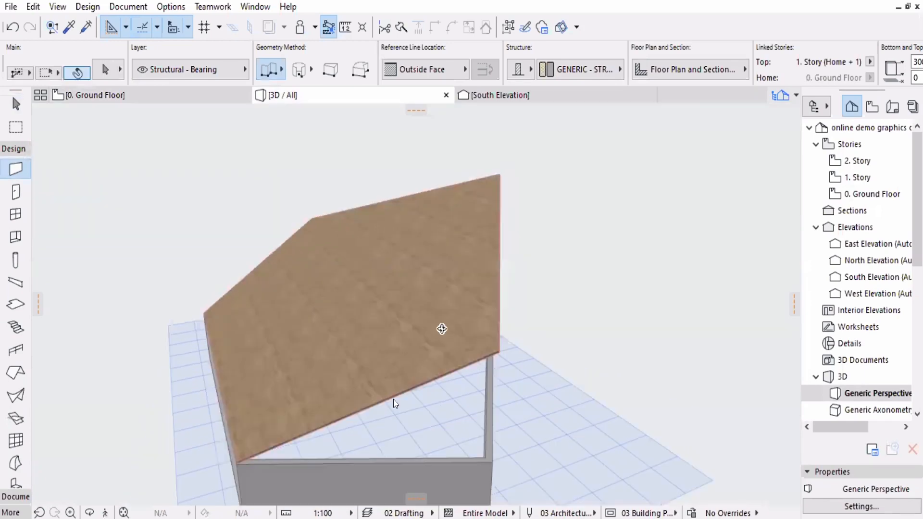
{"action": "middle_click_drag", "start_coordinate": [442, 331], "coordinate": [371, 417], "text": "shift"}
{"action": "mouse_move", "coordinate": [439, 272]}
{"action": "middle_mouse_down", "text": "shift"}
{"action": "mouse_move", "coordinate": [315, 361]}
{"action": "mouse_move", "coordinate": [412, 456]}
{"action": "middle_mouse_up", "text": "shift"}
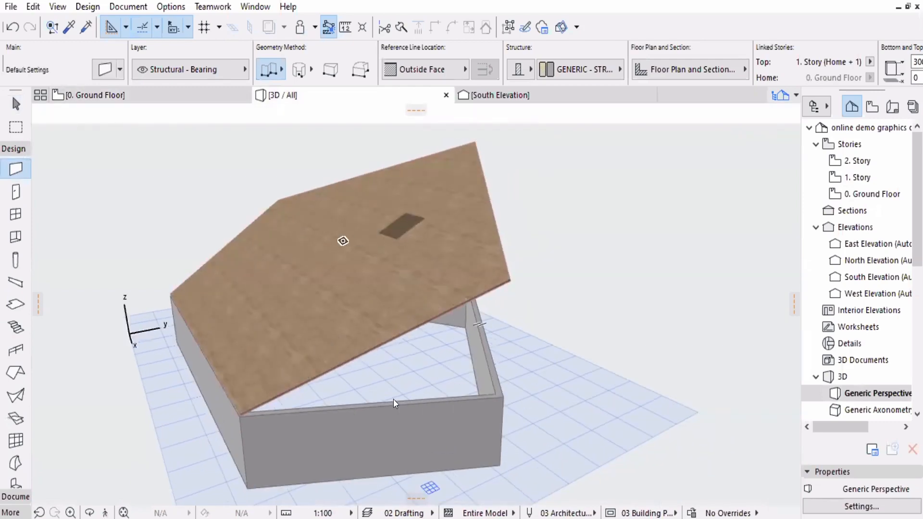
{"action": "key", "text": "shift"}
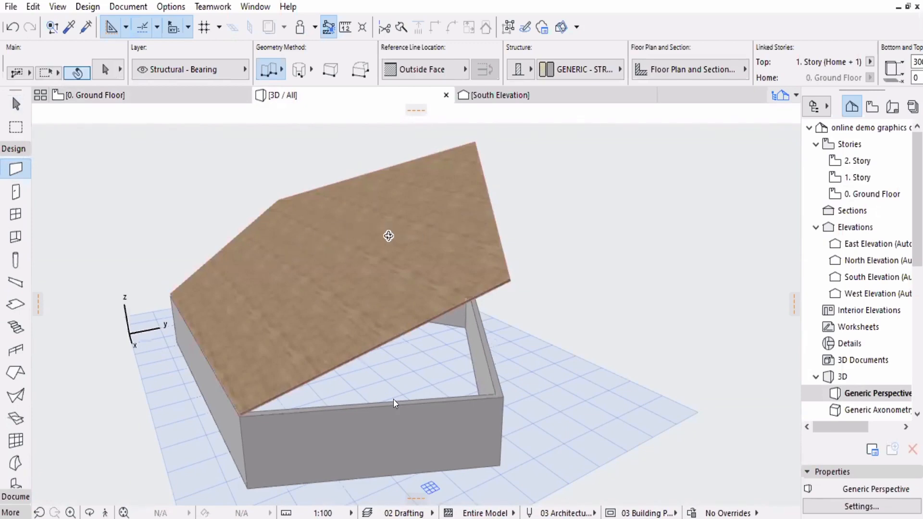
{"action": "mouse_move", "coordinate": [443, 218]}
{"action": "middle_mouse_down", "text": "shift"}
{"action": "mouse_move", "coordinate": [601, 206]}
{"action": "mouse_move", "coordinate": [627, 181]}
{"action": "mouse_move", "coordinate": [641, 251]}
{"action": "mouse_move", "coordinate": [601, 347]}
{"action": "mouse_move", "coordinate": [550, 382]}
{"action": "middle_mouse_up", "text": "shift"}
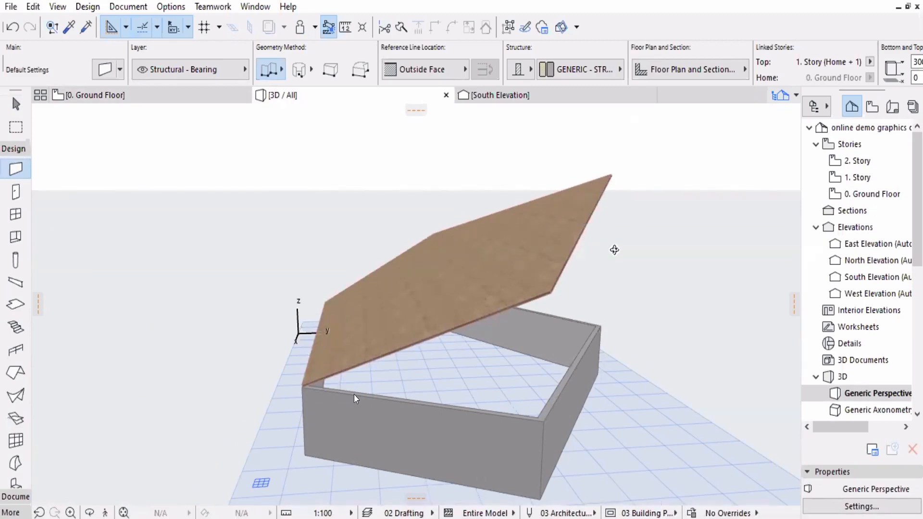
{"action": "middle_click_drag", "start_coordinate": [613, 249], "coordinate": [402, 292], "text": "shift"}
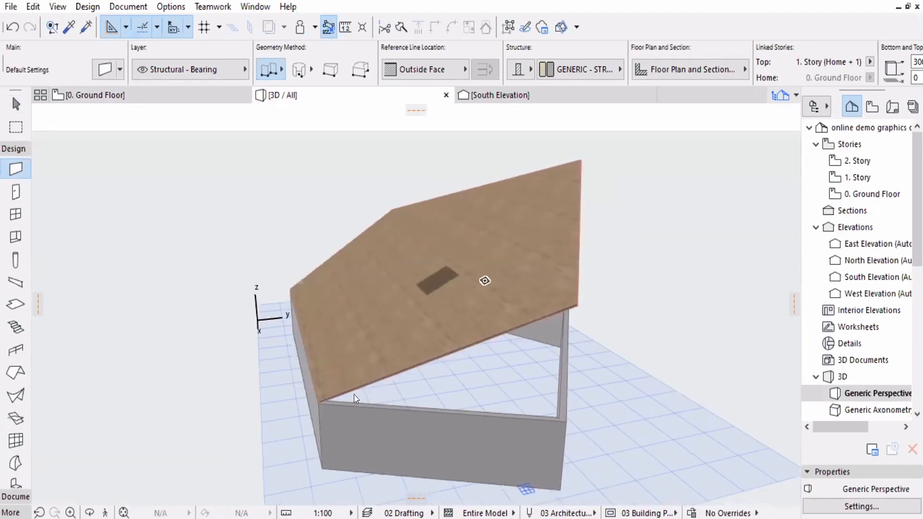
{"action": "middle_click_drag", "start_coordinate": [606, 292], "coordinate": [616, 296], "text": "shift"}
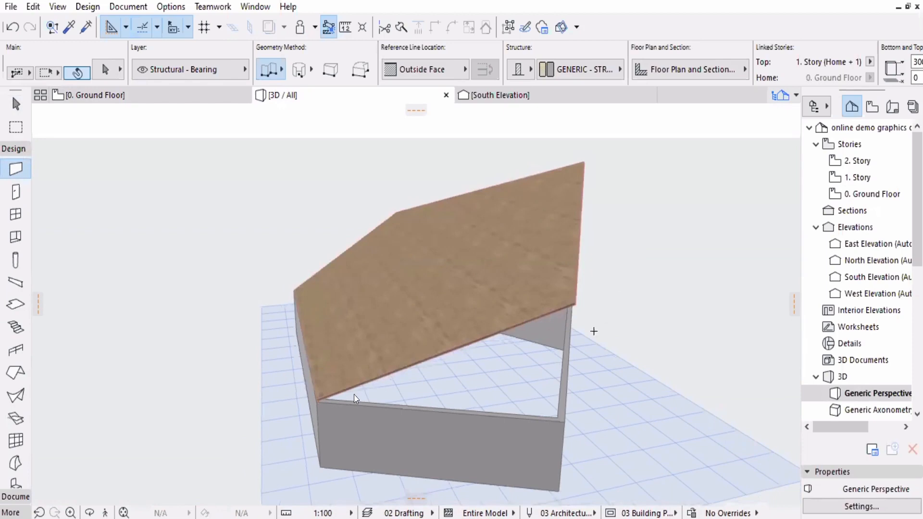
{"action": "middle_click_drag", "start_coordinate": [594, 332], "coordinate": [560, 397], "text": "shift"}
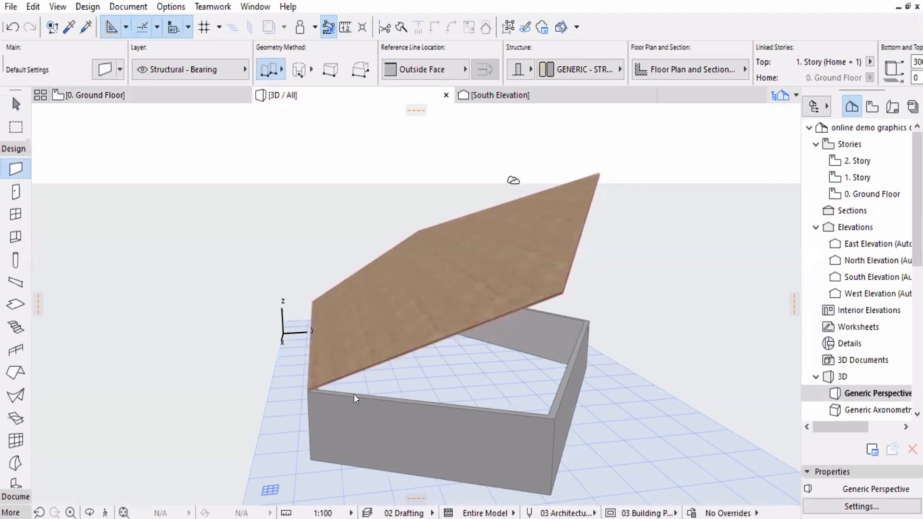
{"action": "middle_click_drag", "start_coordinate": [587, 268], "coordinate": [519, 302]}
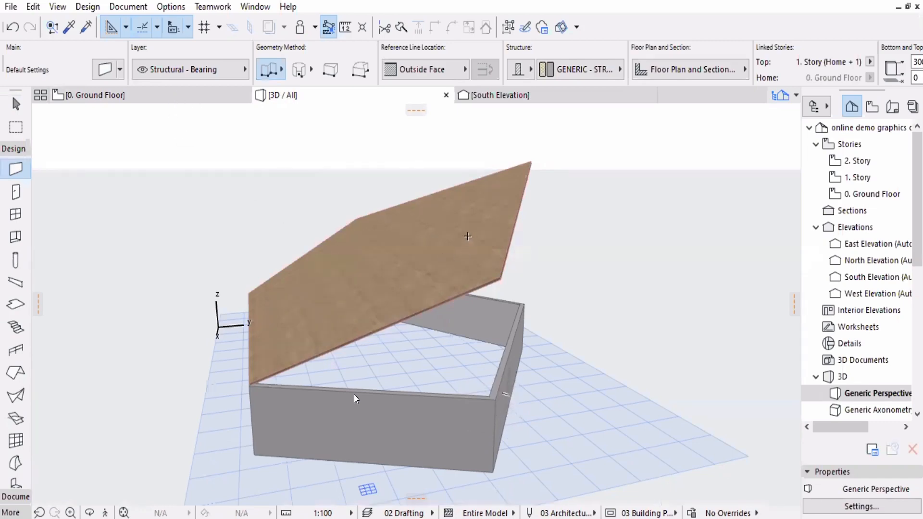
Check the pentagonal roof's outline against the walls on the Ground Floor plan and return to the 3D view.
{"action": "key", "text": "F2"}
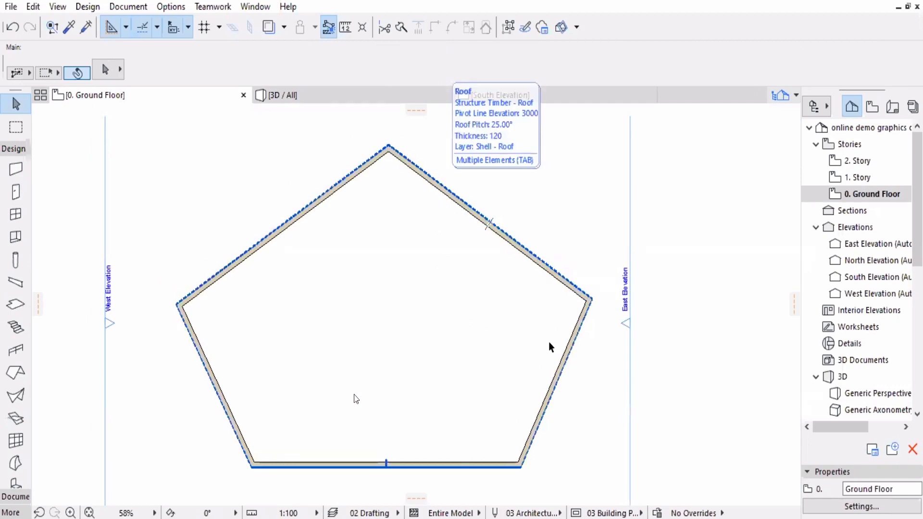
{"action": "left_click", "coordinate": [463, 317]}
{"action": "scroll", "coordinate": [505, 248], "scroll_direction": "up", "scroll_amount": 2}
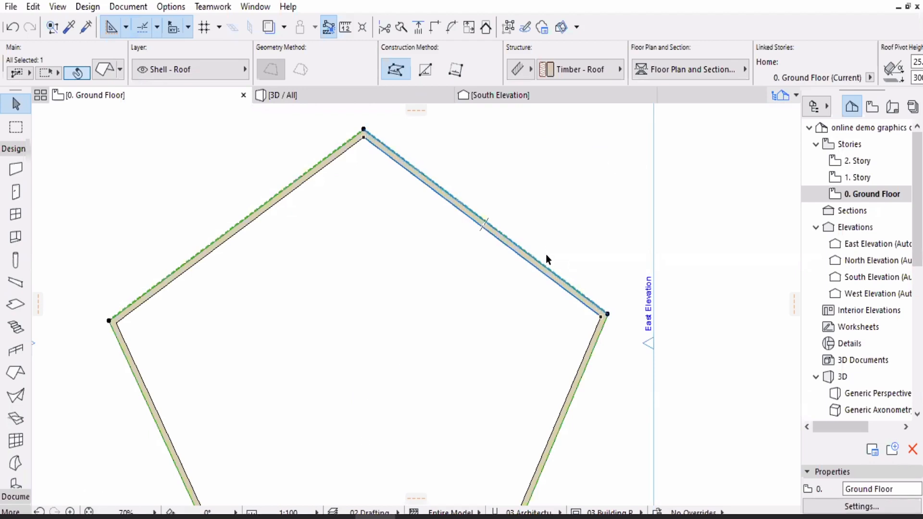
{"action": "key", "text": "ctrl+apostrophe"}
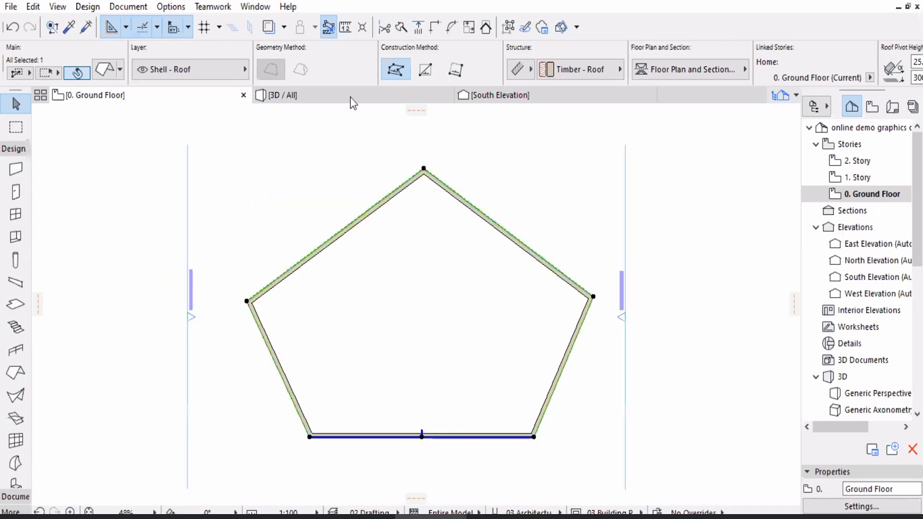
{"action": "left_click", "coordinate": [348, 95]}
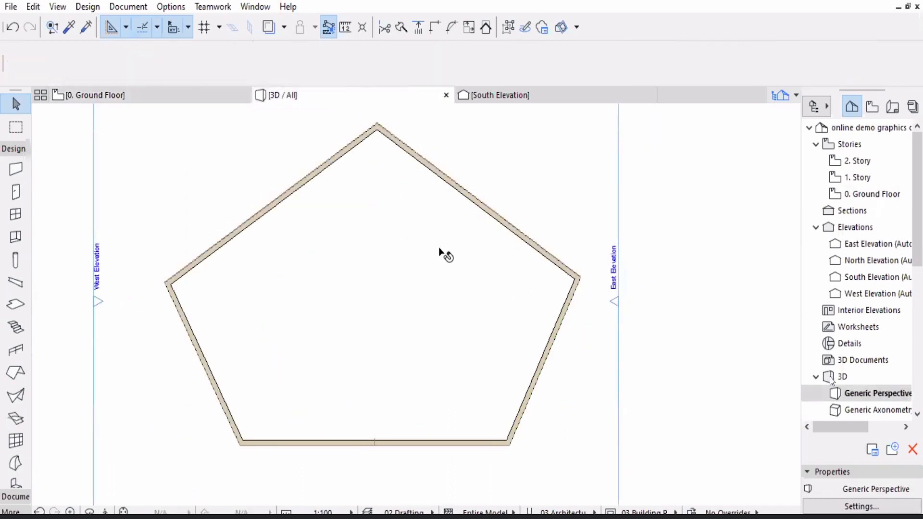
{"action": "left_click_drag", "start_coordinate": [454, 277], "coordinate": [634, 309]}
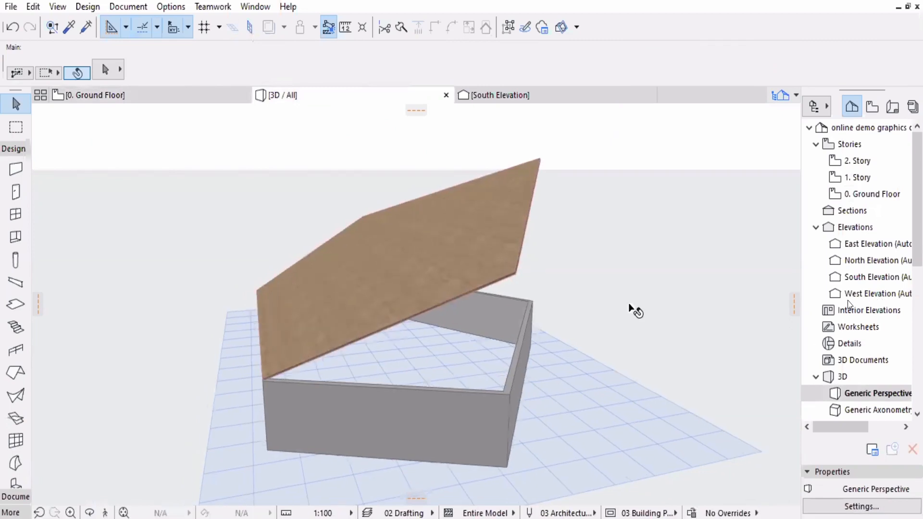
Select all five walls beneath the pentagonal roof and set their top elevation to 15000.
{"action": "key", "text": "ctrl+a"}
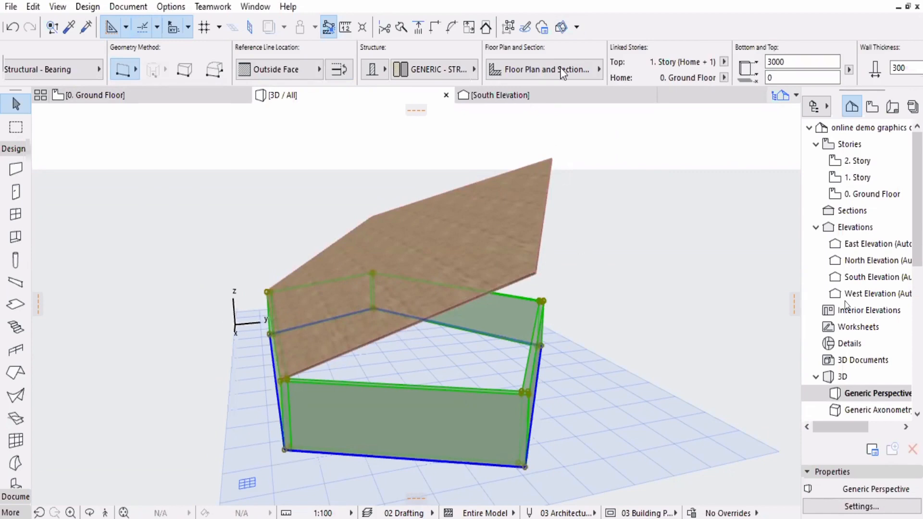
{"action": "scroll", "coordinate": [533, 74], "scroll_direction": "down", "scroll_amount": 6}
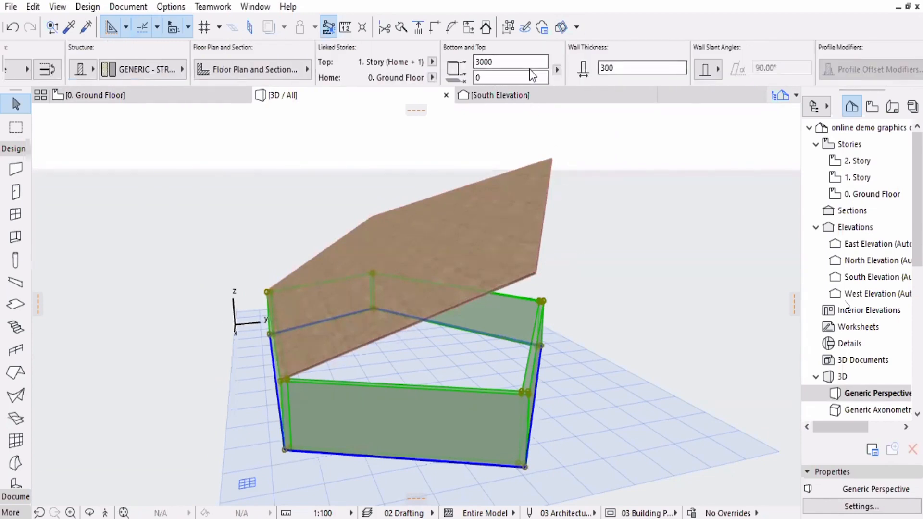
{"action": "scroll", "coordinate": [572, 67], "scroll_direction": "up", "scroll_amount": 3}
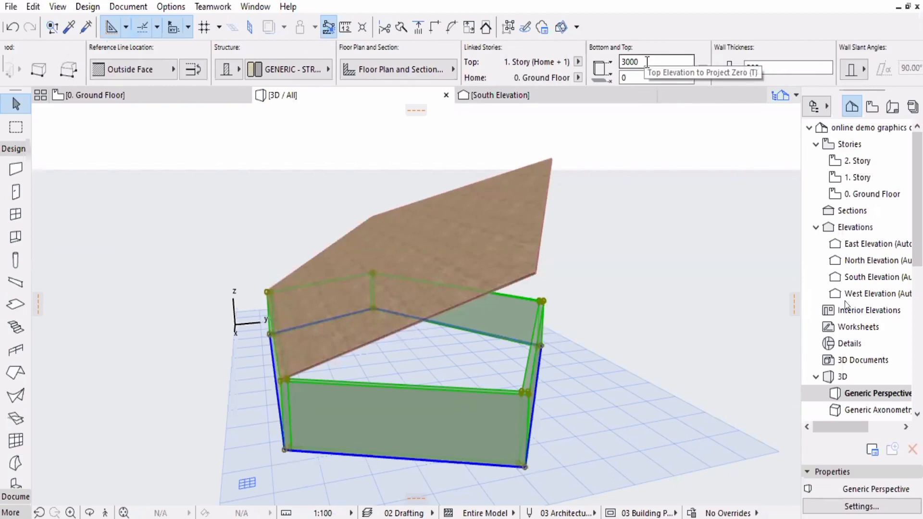
{"action": "scroll", "coordinate": [737, 68], "scroll_direction": "up", "scroll_amount": 3}
{"action": "scroll", "coordinate": [637, 74], "scroll_direction": "down", "scroll_amount": 3}
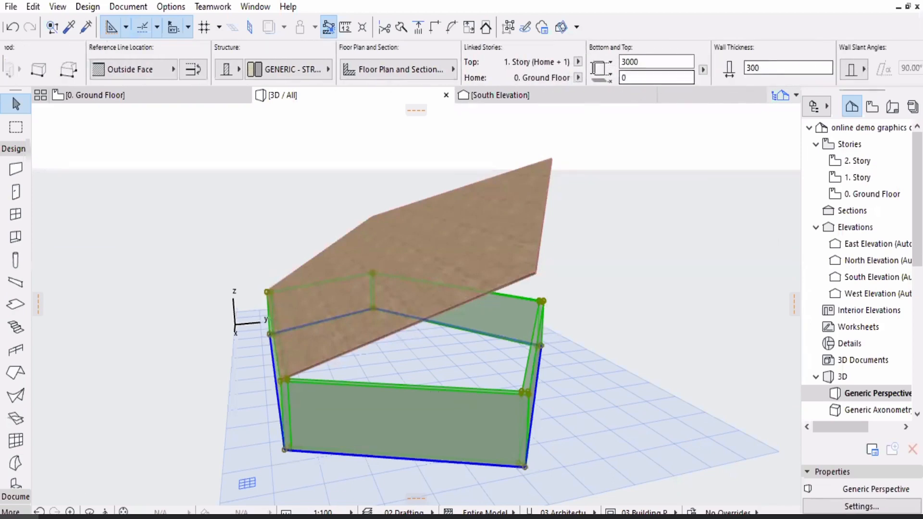
{"action": "double_click", "coordinate": [635, 62]}
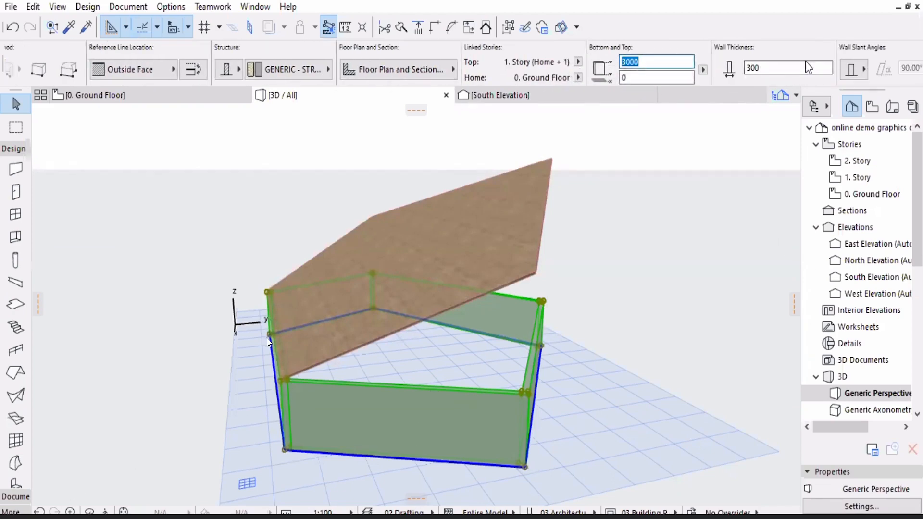
{"action": "type", "text": "15000"}
{"action": "key", "text": "Return"}
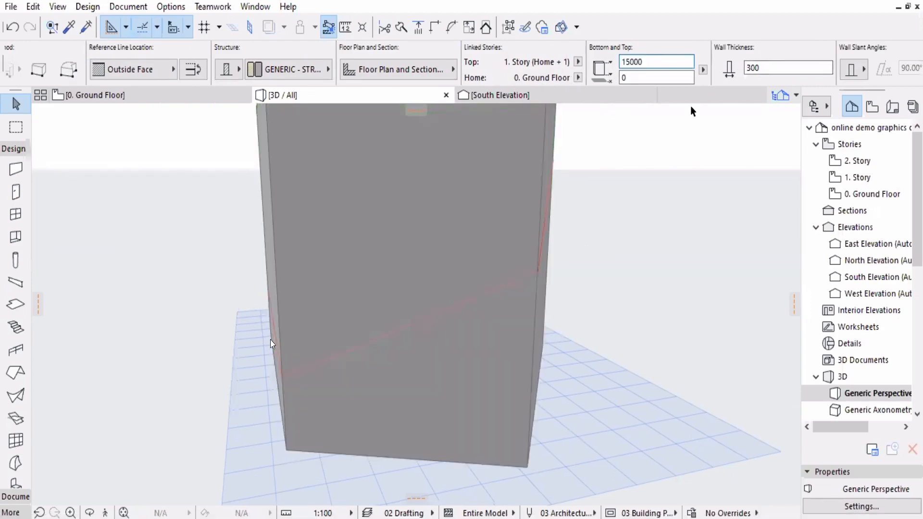
Try lower top elevations of 12000 and 10000 for the selected walls, checking their height against the roof in 3D.
{"action": "type", "text": "12"}
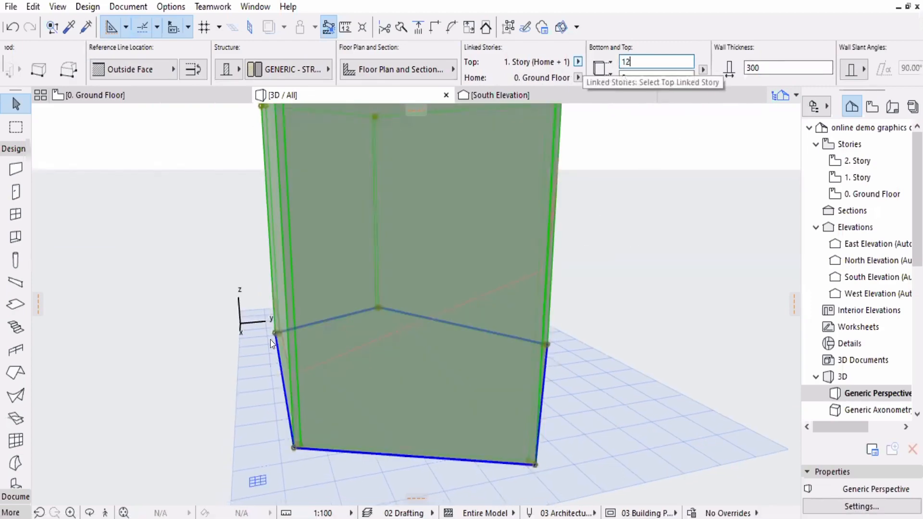
{"action": "type", "text": "000"}
{"action": "key", "text": "Return"}
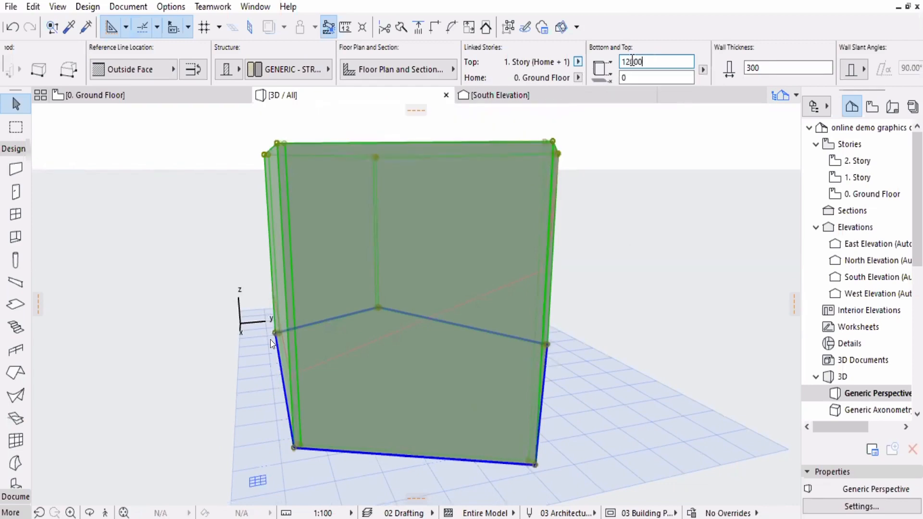
{"action": "key", "text": "BackSpace"}
{"action": "type", "text": "0"}
{"action": "key", "text": "Return"}
{"action": "middle_click_drag", "start_coordinate": [460, 232], "coordinate": [613, 169], "text": "shift"}
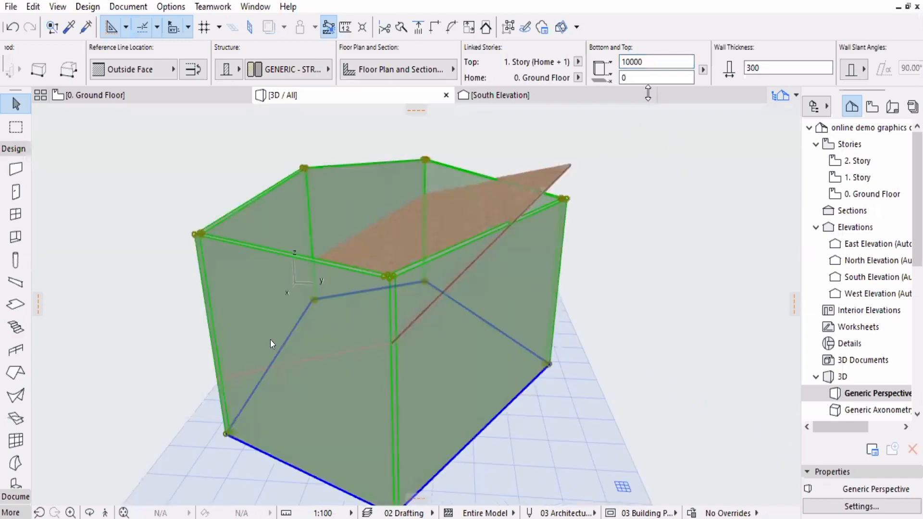
Set the top elevation of the selected walls to 13000 so they extend above the roof's highest corner.
{"action": "double_click", "coordinate": [652, 63]}
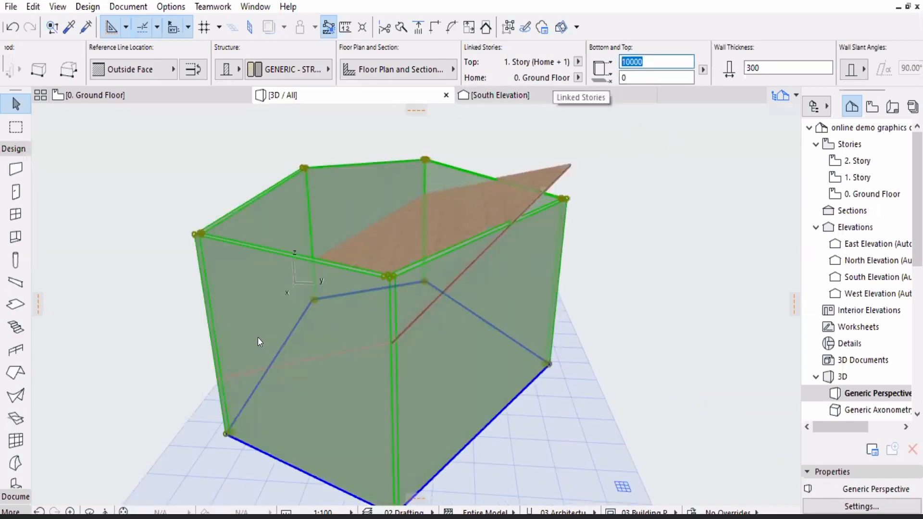
{"action": "type", "text": "13000"}
{"action": "key", "text": "Return"}
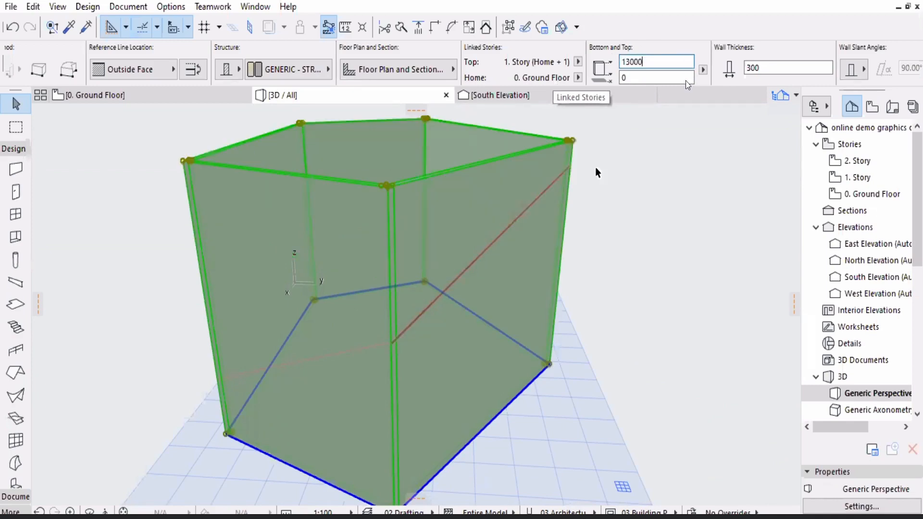
Select the pentagonal roof and crop the walls to it with Crop to Single-plane Roof, trimming the parts above its slope.
{"action": "middle_click_drag", "start_coordinate": [519, 190], "coordinate": [432, 274], "text": "shift"}
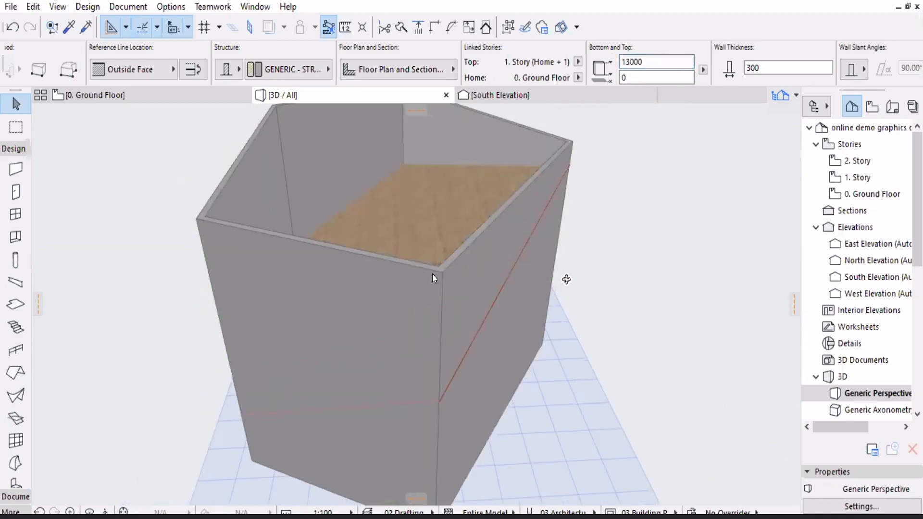
{"action": "middle_click_drag", "start_coordinate": [553, 242], "coordinate": [475, 215], "text": "shift"}
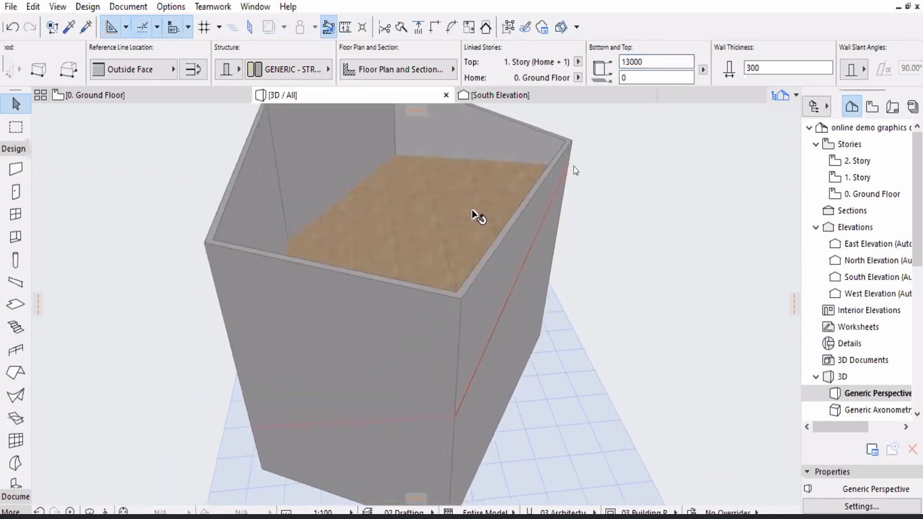
{"action": "left_click", "coordinate": [584, 219]}
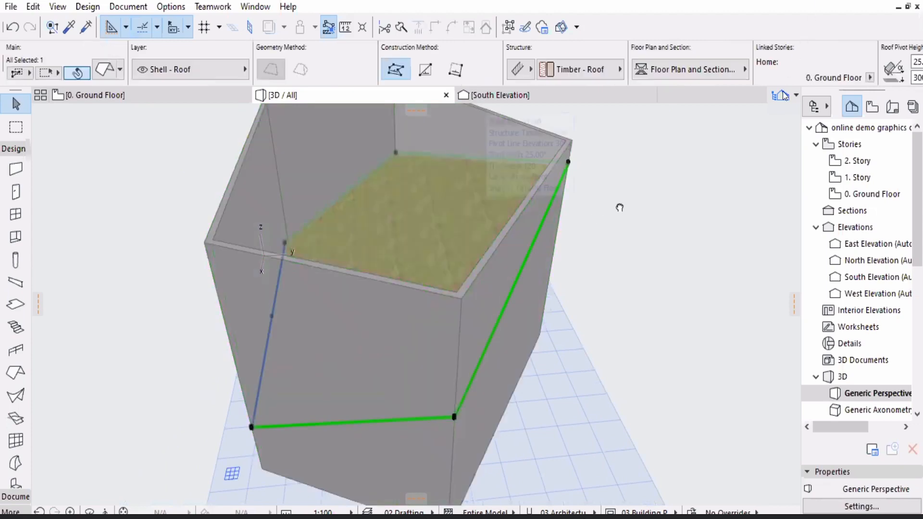
{"action": "middle_click_drag", "start_coordinate": [620, 207], "coordinate": [628, 201]}
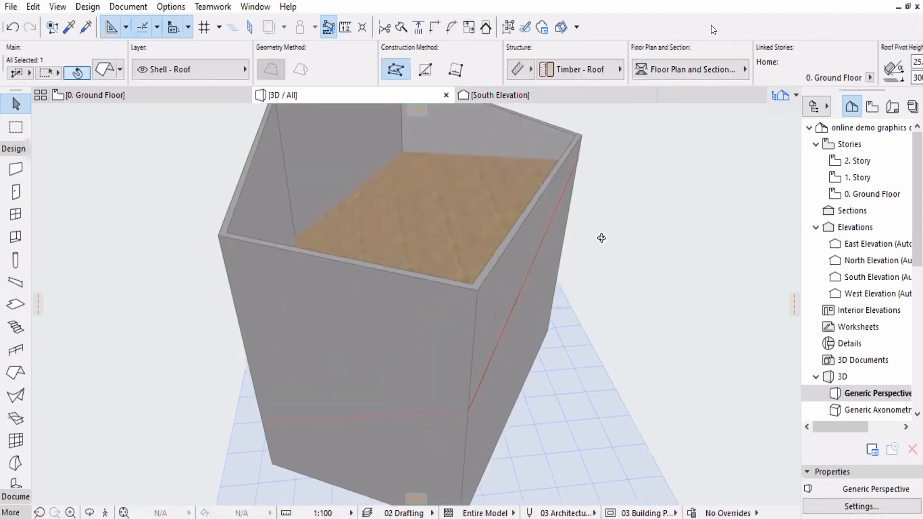
{"action": "middle_click_drag", "start_coordinate": [594, 242], "coordinate": [422, 274], "text": "shift"}
{"action": "left_click", "coordinate": [422, 257]}
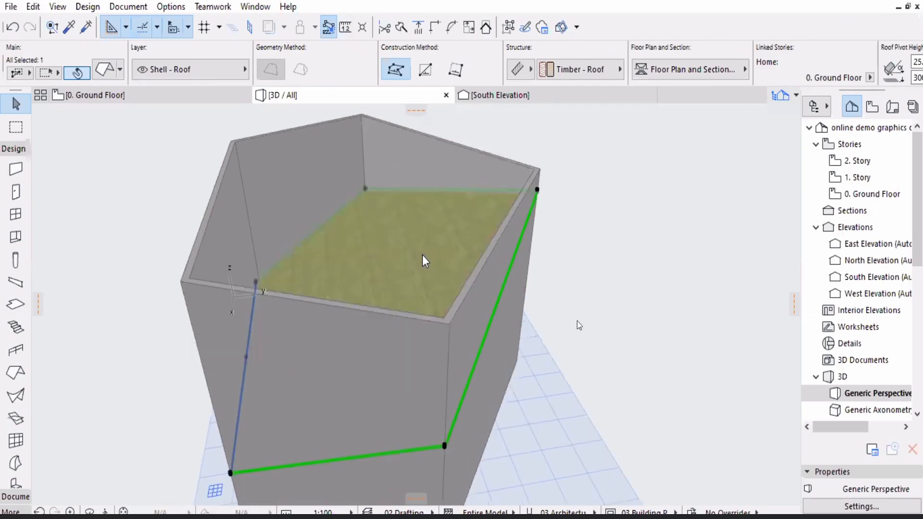
{"action": "right_click", "coordinate": [425, 302]}
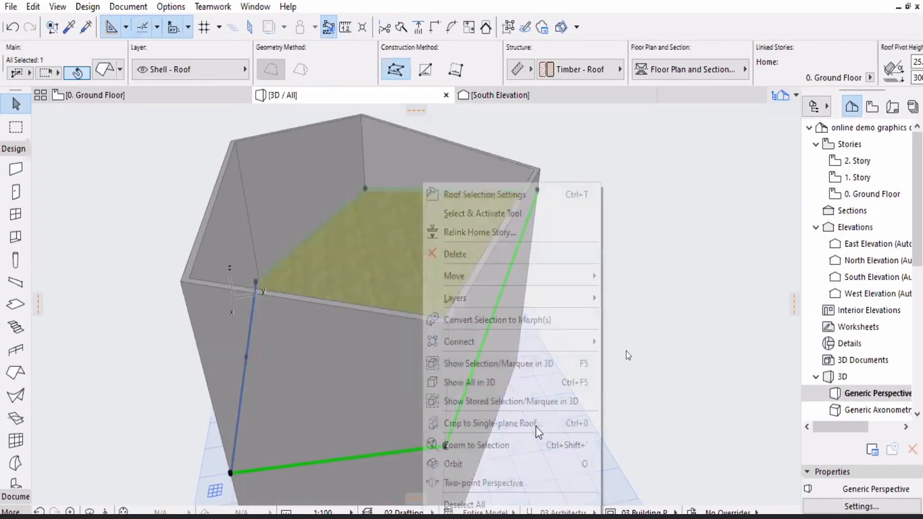
{"action": "left_click", "coordinate": [536, 424]}
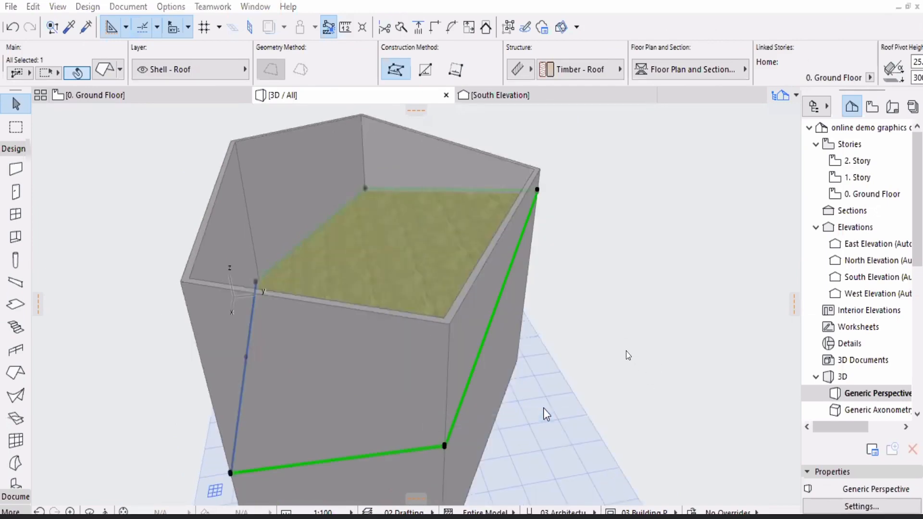
{"action": "left_click", "coordinate": [495, 319]}
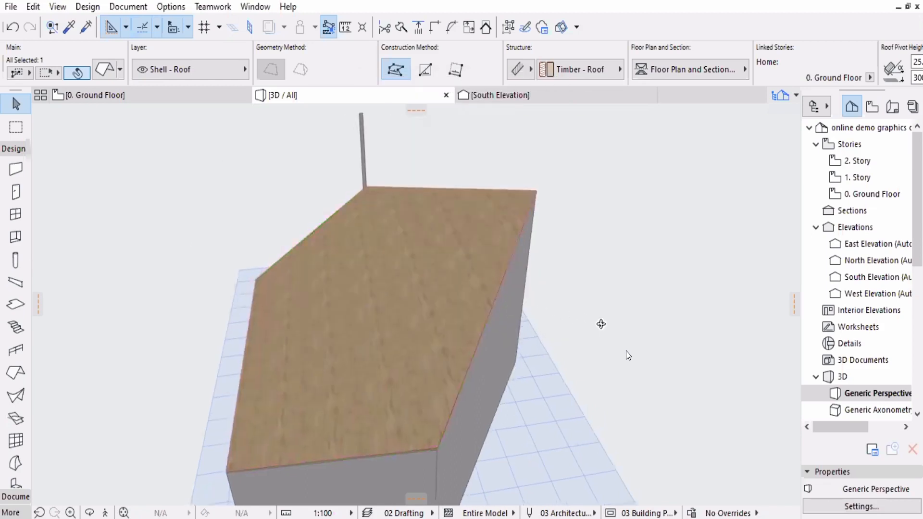
Examine the cropped wall tops along the roof's edges and at its highest corner from several angles.
{"action": "middle_click_drag", "start_coordinate": [601, 324], "coordinate": [585, 391], "text": "shift"}
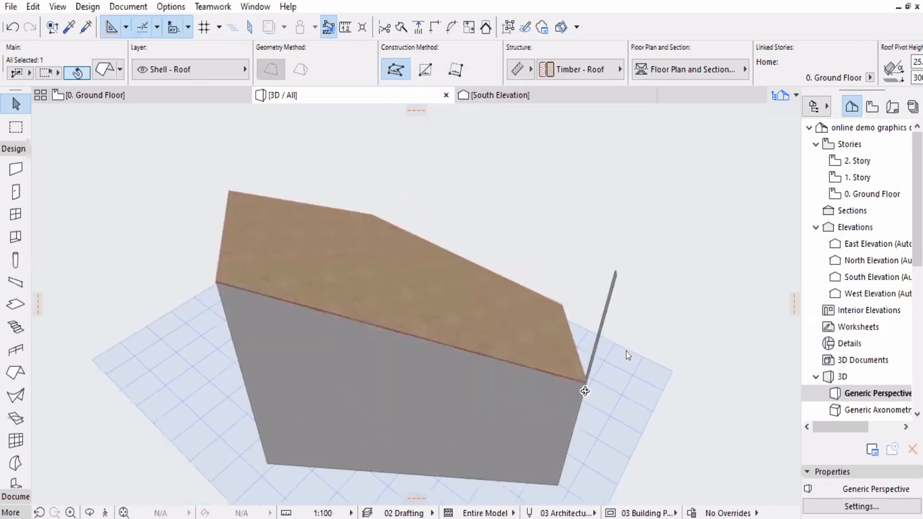
{"action": "scroll", "coordinate": [554, 391], "scroll_direction": "up", "scroll_amount": 3}
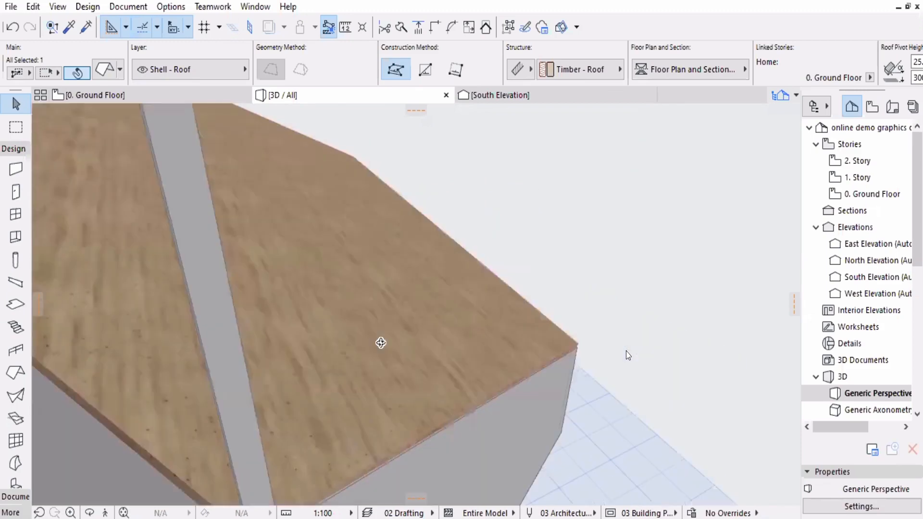
{"action": "middle_click_drag", "start_coordinate": [381, 343], "coordinate": [299, 348], "text": "shift"}
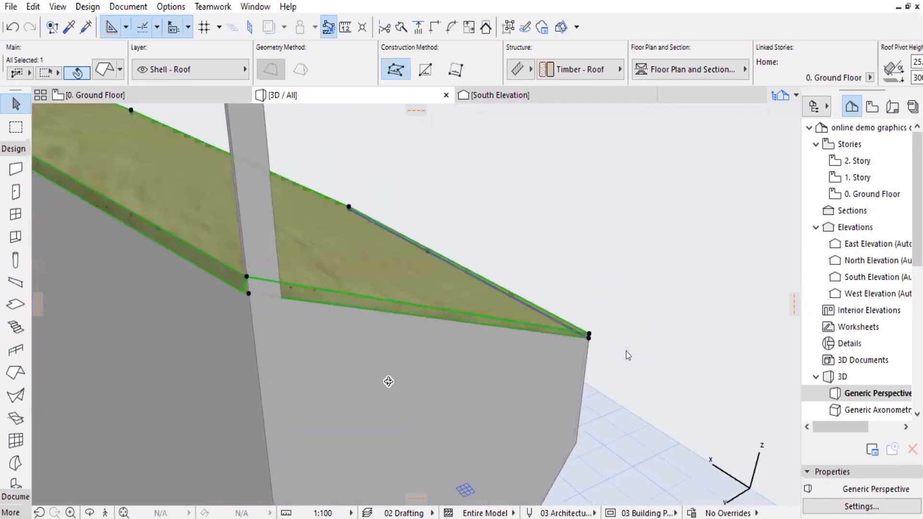
{"action": "middle_click_drag", "start_coordinate": [429, 384], "coordinate": [529, 411], "text": "shift"}
{"action": "middle_click_drag", "start_coordinate": [541, 347], "coordinate": [485, 342], "text": "shift"}
{"action": "middle_click_drag", "start_coordinate": [518, 193], "coordinate": [545, 191], "text": "shift"}
{"action": "left_click", "coordinate": [545, 192]}
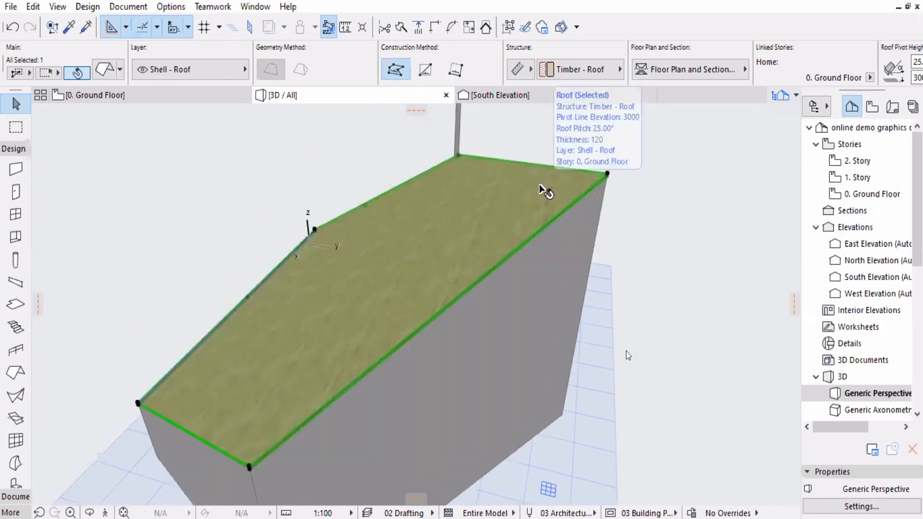
Undo the roof crop and the recent changes to the walls' top elevation.
{"action": "key", "text": "ctrl+z"}
{"action": "key", "text": "ctrl+z"}
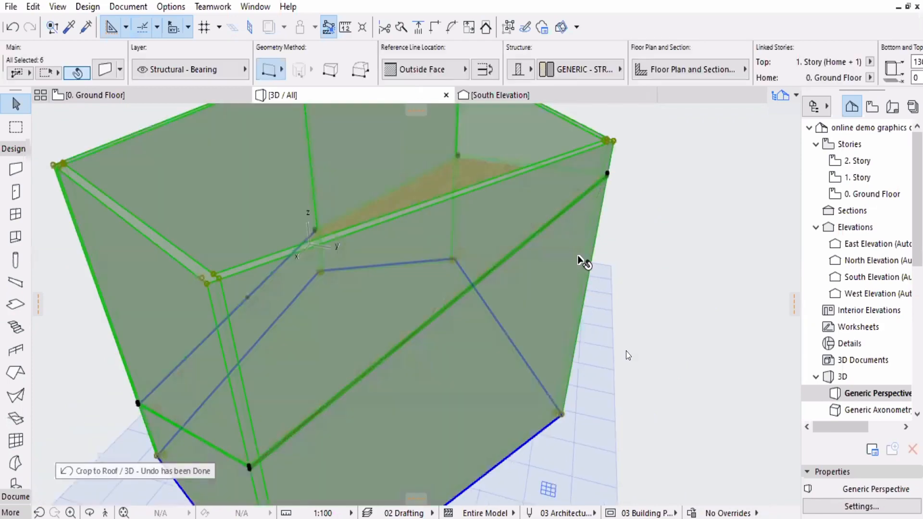
{"action": "key", "text": "ctrl+z"}
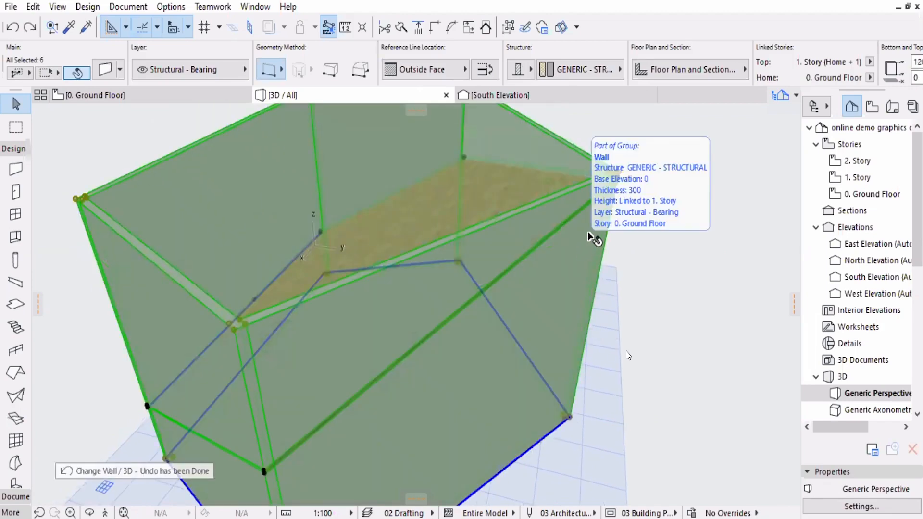
{"action": "key", "text": "ctrl+z"}
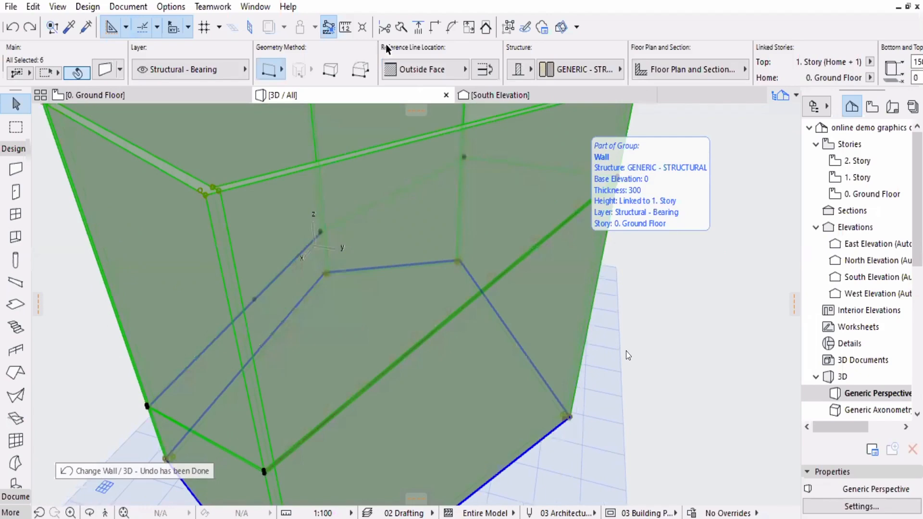
{"action": "key", "text": "ctrl+z"}
Redo the wall height changes and the crop to the roof.
{"action": "left_click", "coordinate": [30, 28]}
{"action": "key", "text": "ctrl+z"}
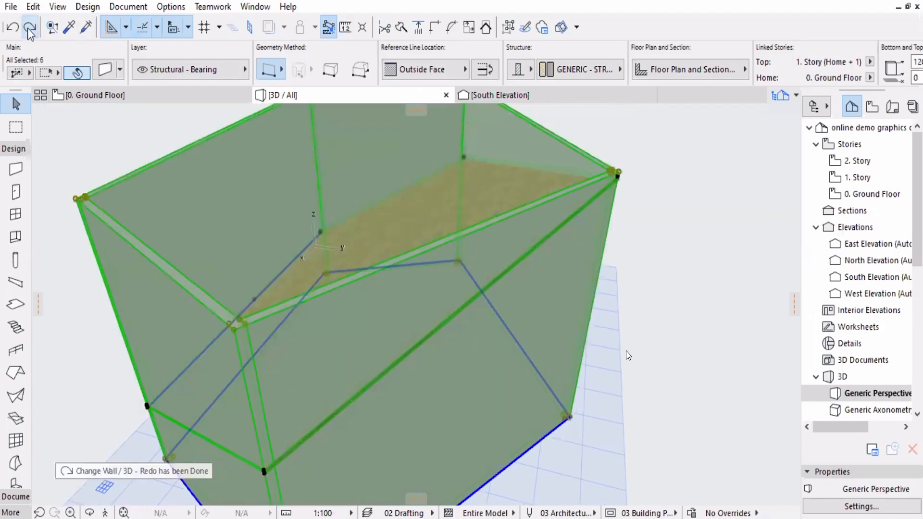
{"action": "left_click", "coordinate": [30, 28]}
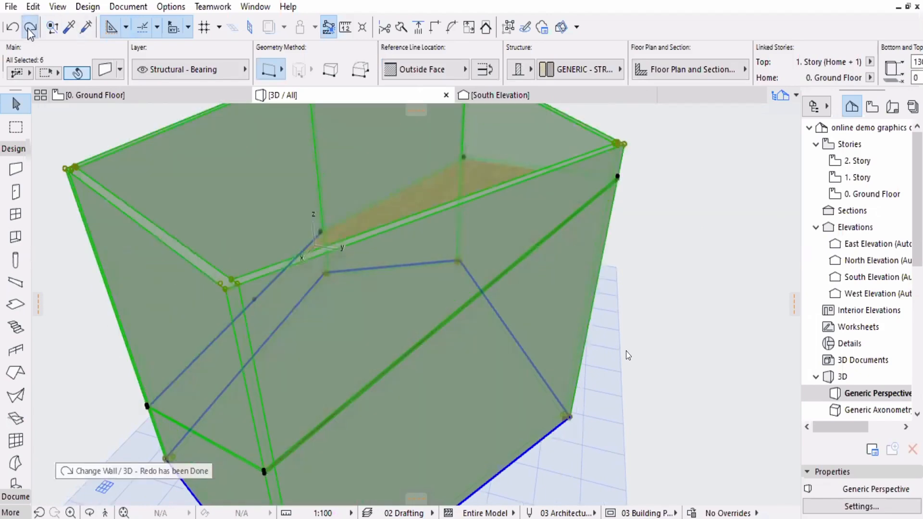
{"action": "left_click_drag", "start_coordinate": [284, 246], "coordinate": [399, 264]}
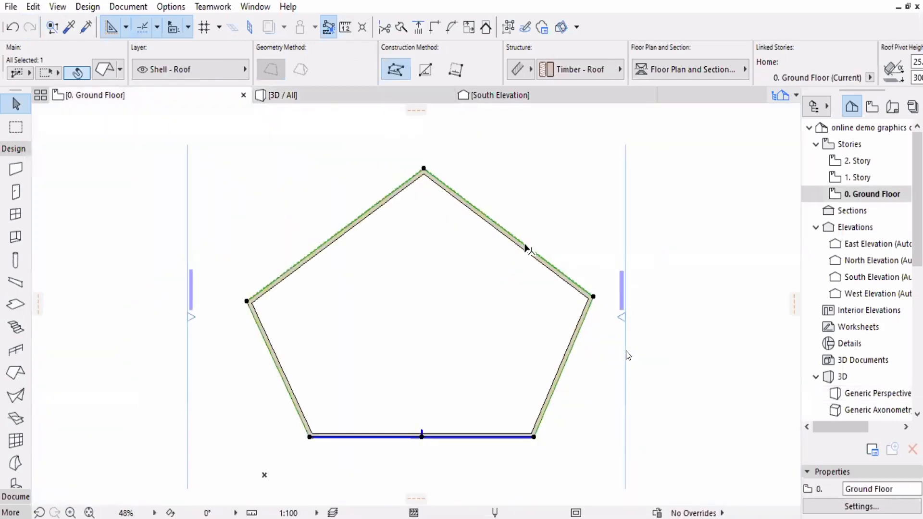
Compare the roof's outline on the Ground Floor plan with the cropped walls in the 3D view.
{"action": "scroll", "coordinate": [491, 282], "scroll_direction": "up", "scroll_amount": 3}
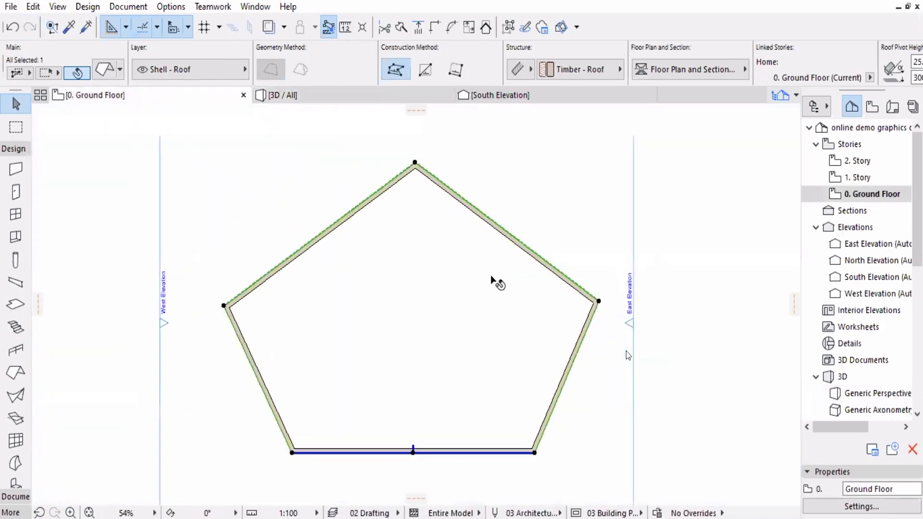
{"action": "scroll", "coordinate": [480, 242], "scroll_direction": "down", "scroll_amount": 3}
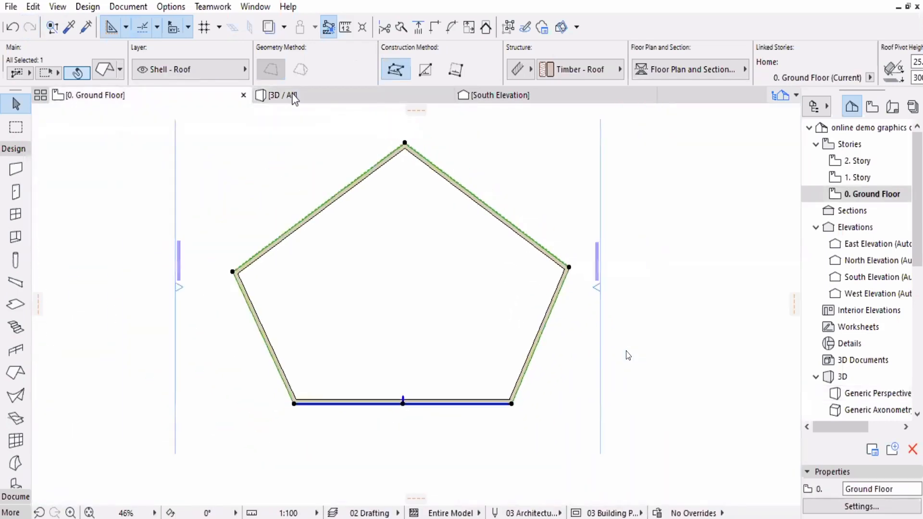
{"action": "left_click", "coordinate": [291, 97]}
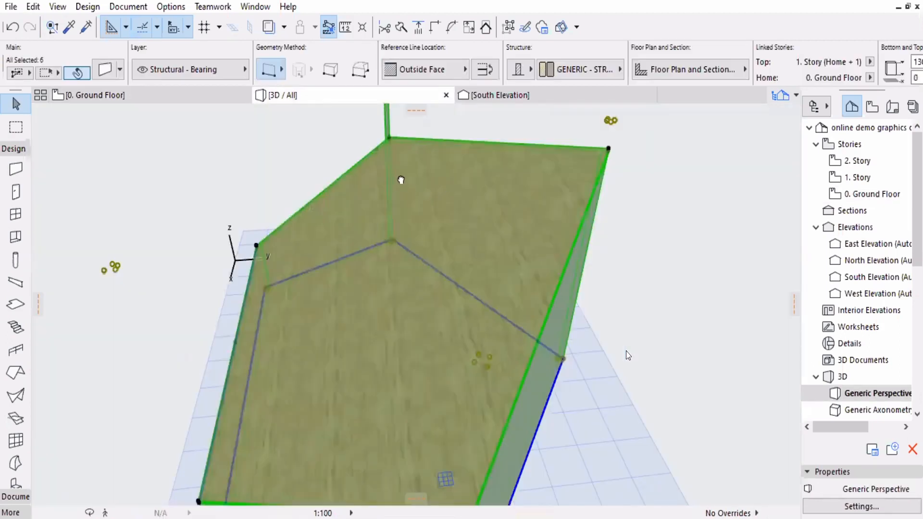
{"action": "middle_click_drag", "start_coordinate": [419, 168], "coordinate": [382, 143], "text": "shift"}
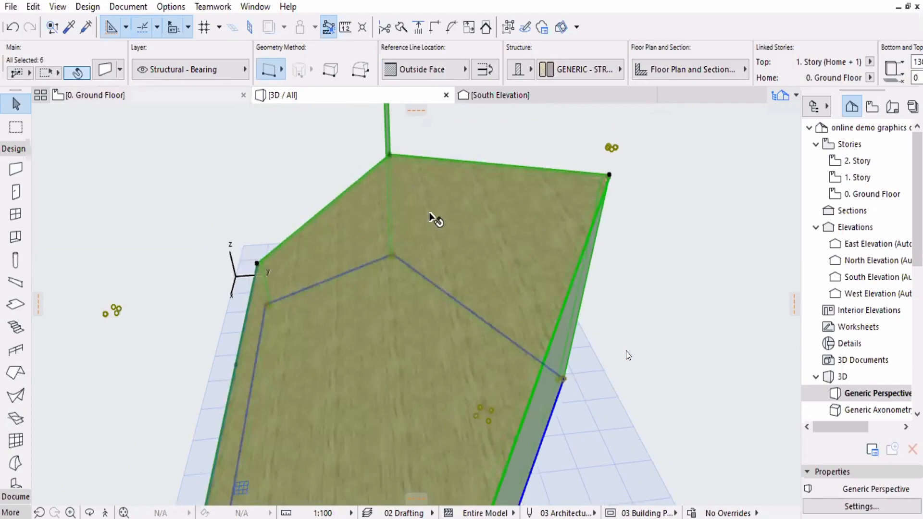
{"action": "key", "text": "F2"}
{"action": "scroll", "coordinate": [441, 227], "scroll_direction": "up", "scroll_amount": 2}
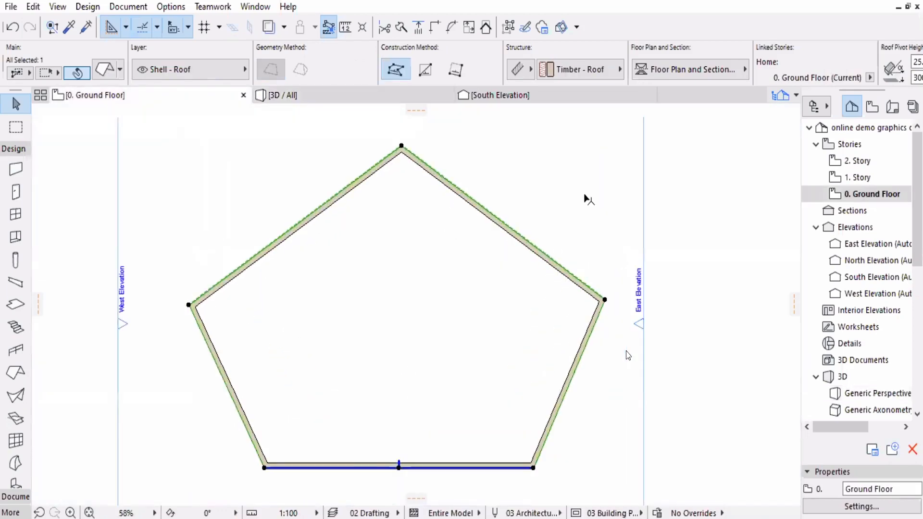
{"action": "left_click", "coordinate": [490, 205]}
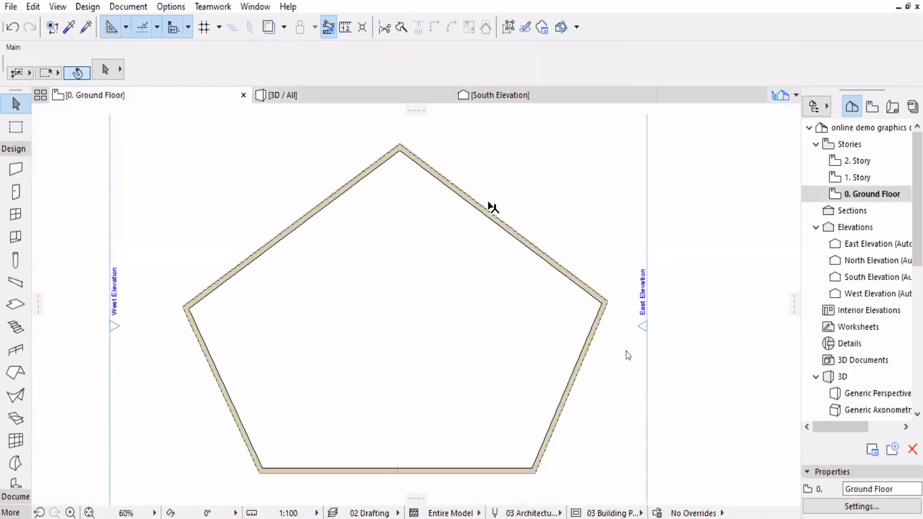
{"action": "scroll", "coordinate": [491, 208], "scroll_direction": "up", "scroll_amount": 2}
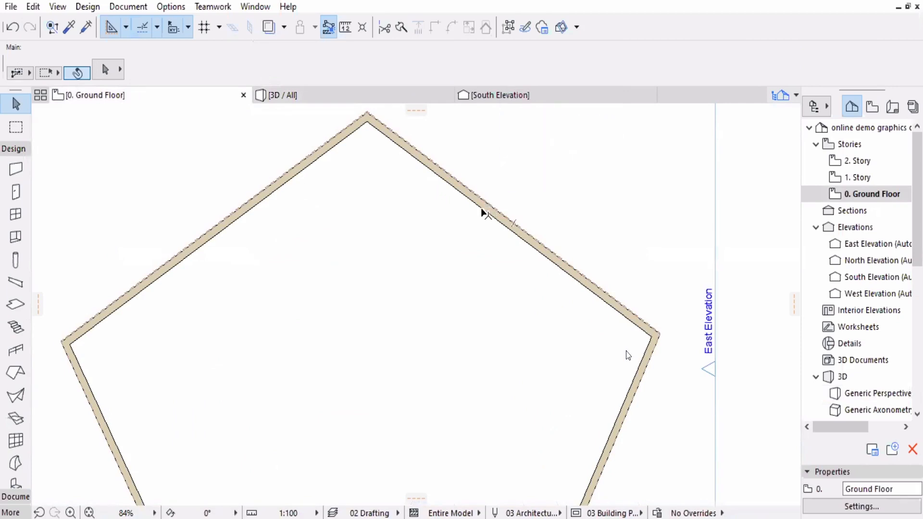
{"action": "left_click", "coordinate": [484, 213]}
{"action": "left_click", "coordinate": [484, 212]}
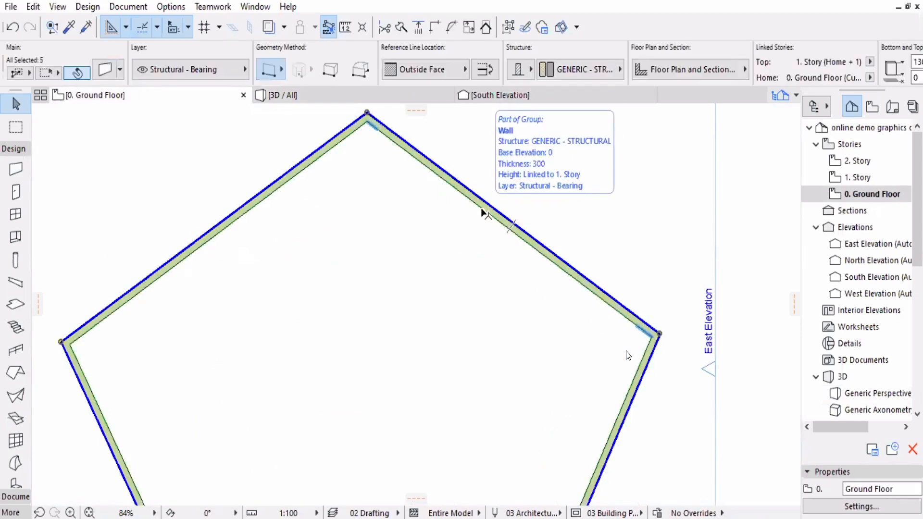
{"action": "left_click", "coordinate": [485, 211]}
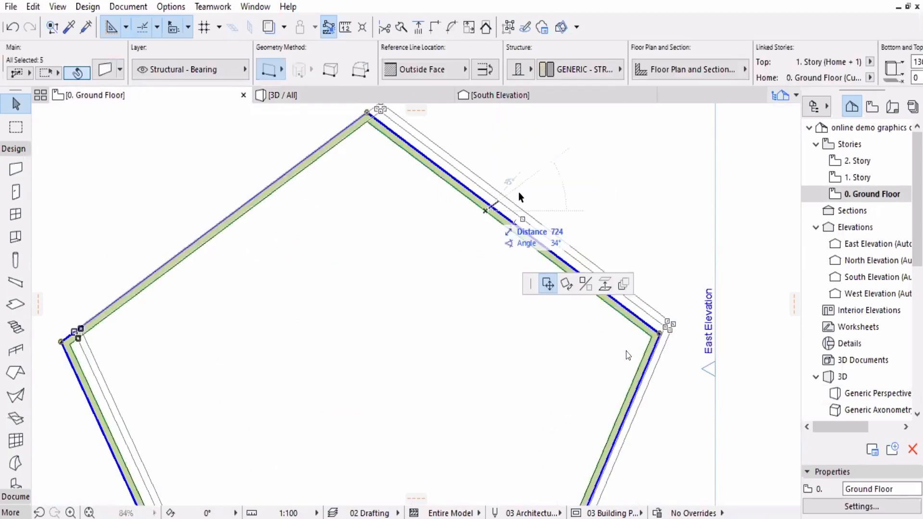
{"action": "key", "text": "Escape"}
{"action": "key", "text": "Escape"}
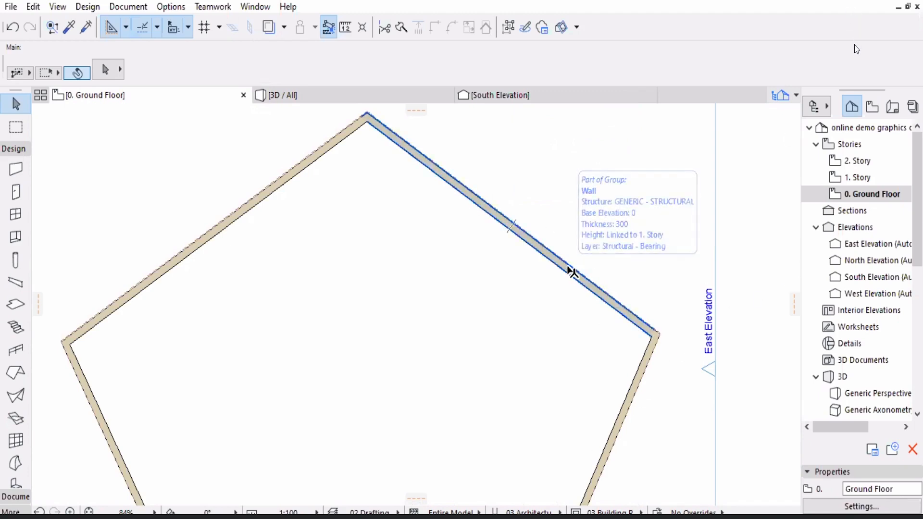
Cycle through the overlapping elements at the pentagon's upper-right side on the plan and select the roof instead of the wall.
{"action": "key", "text": "Tab"}
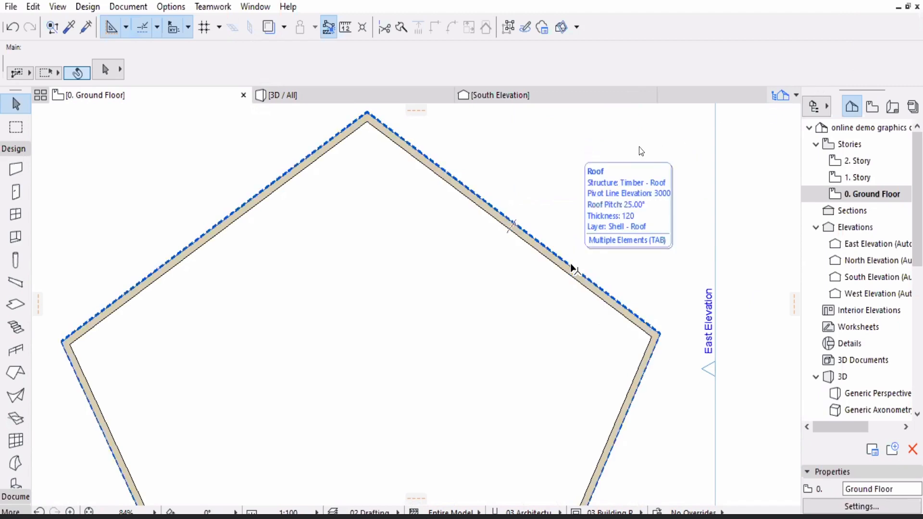
{"action": "key", "text": "Tab"}
{"action": "key", "text": "Tab"}
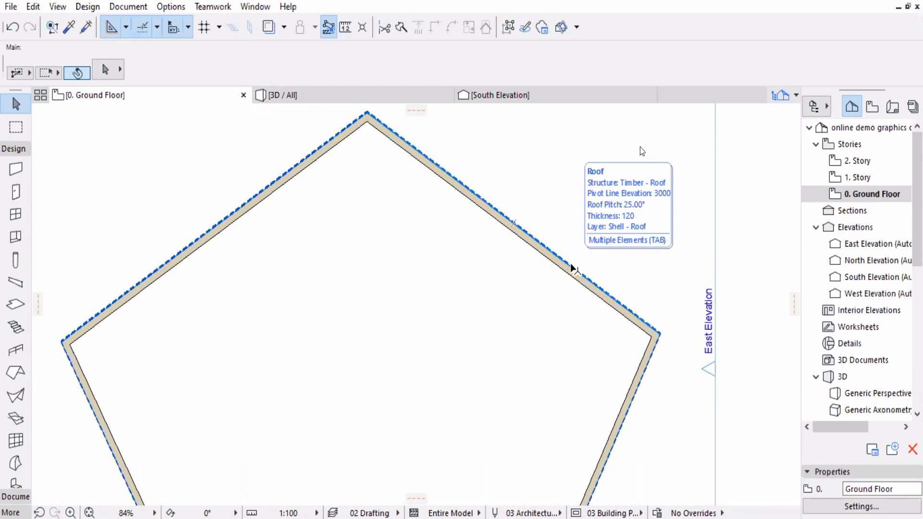
{"action": "key", "text": "Tab"}
{"action": "key", "text": "Tab"}
{"action": "key", "text": "Tab"}
{"action": "key", "text": "Tab"}
{"action": "key", "text": "Tab"}
{"action": "key", "text": "Tab"}
{"action": "key", "text": "Tab"}
{"action": "key", "text": "Tab"}
{"action": "key", "text": "Tab"}
{"action": "key", "text": "Tab"}
{"action": "left_click", "coordinate": [572, 269]}
{"action": "scroll", "coordinate": [601, 226], "scroll_direction": "down", "scroll_amount": 2}
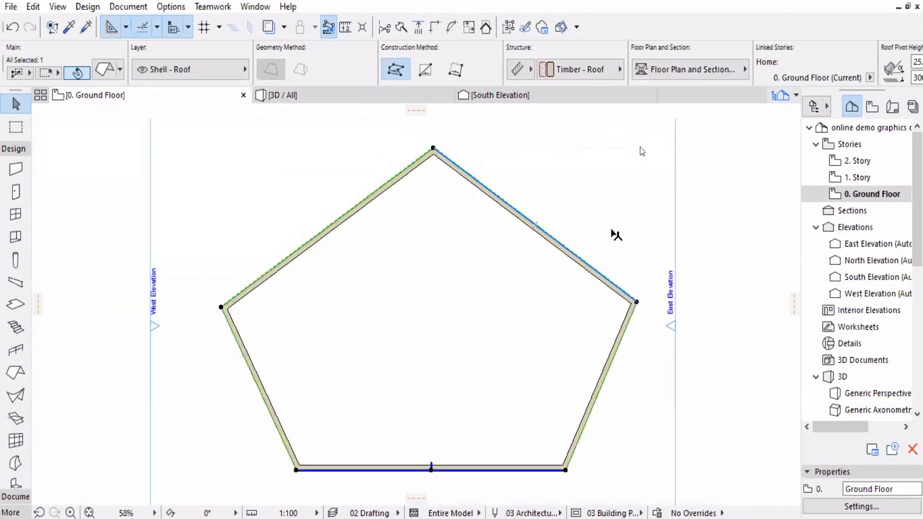
Offset all edges of the selected roof outward by a distance of 1000 on the Ground Floor plan.
{"action": "scroll", "coordinate": [617, 252], "scroll_direction": "up", "scroll_amount": 2}
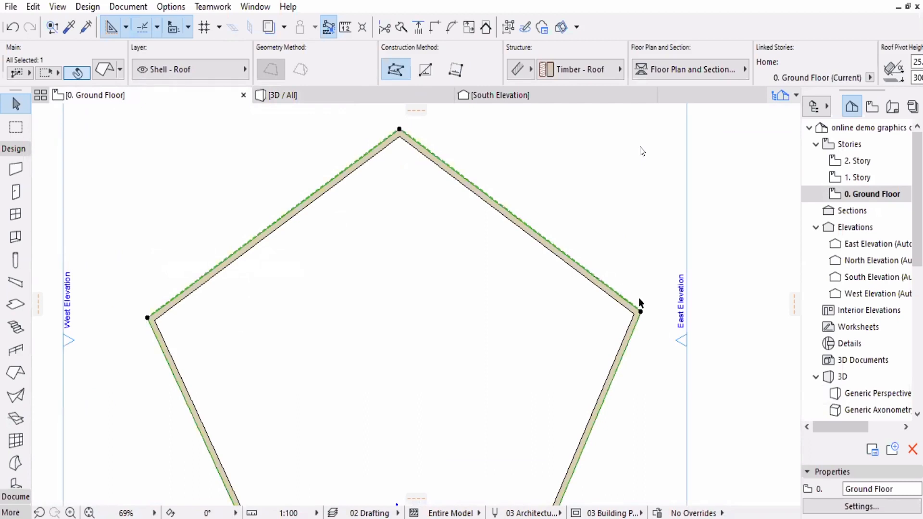
{"action": "scroll", "coordinate": [640, 304], "scroll_direction": "up", "scroll_amount": 1}
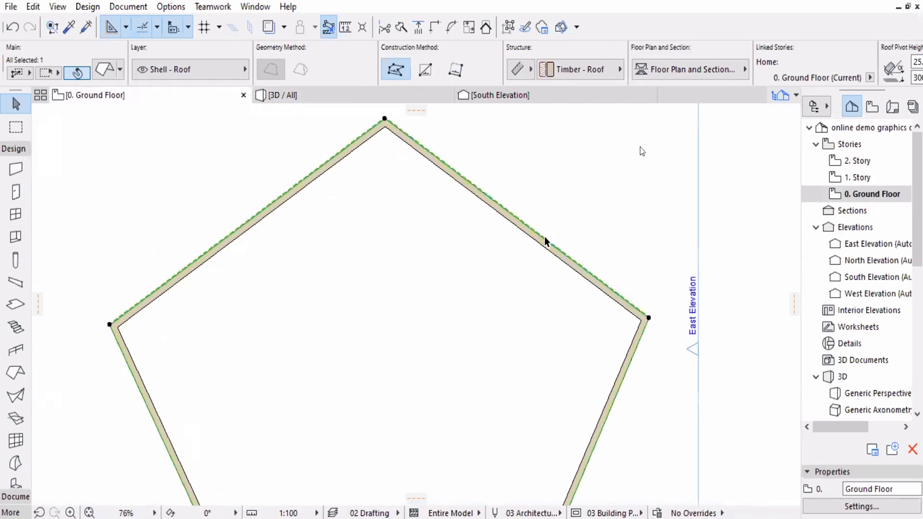
{"action": "scroll", "coordinate": [546, 239], "scroll_direction": "up", "scroll_amount": 2}
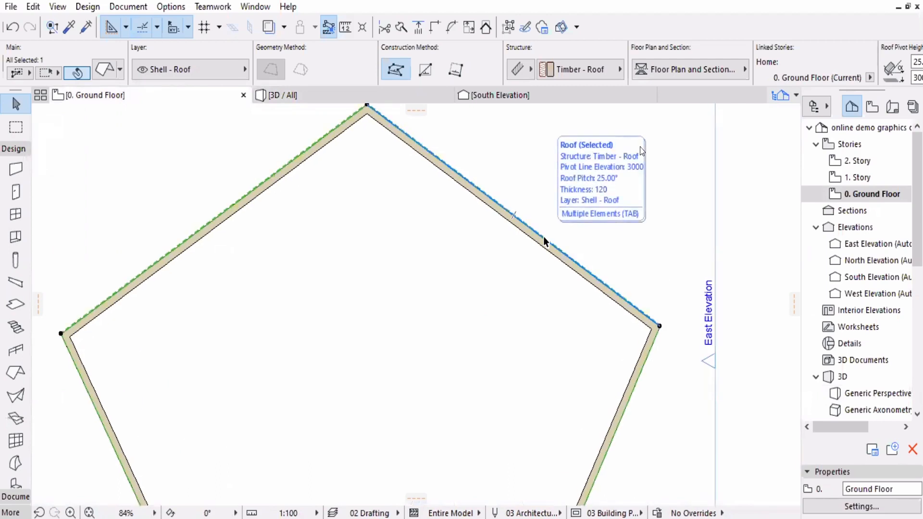
{"action": "left_click", "coordinate": [545, 240]}
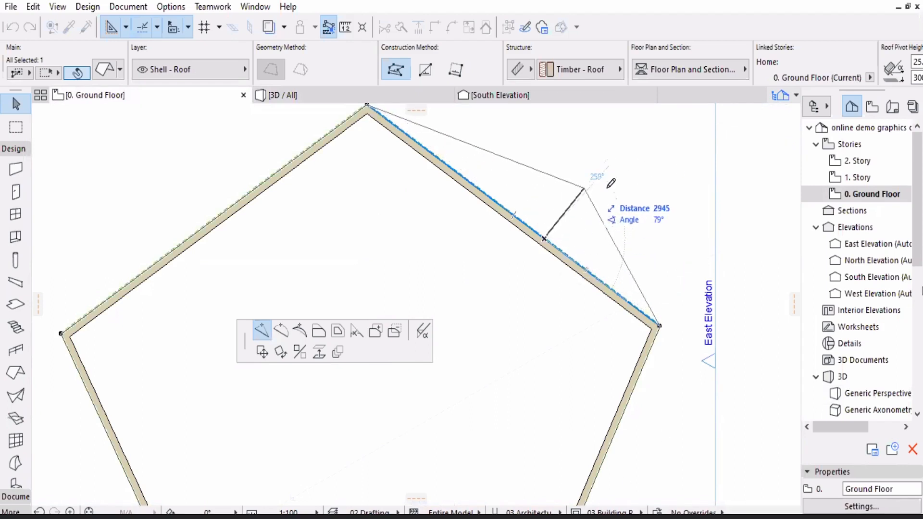
{"action": "left_click", "coordinate": [318, 336]}
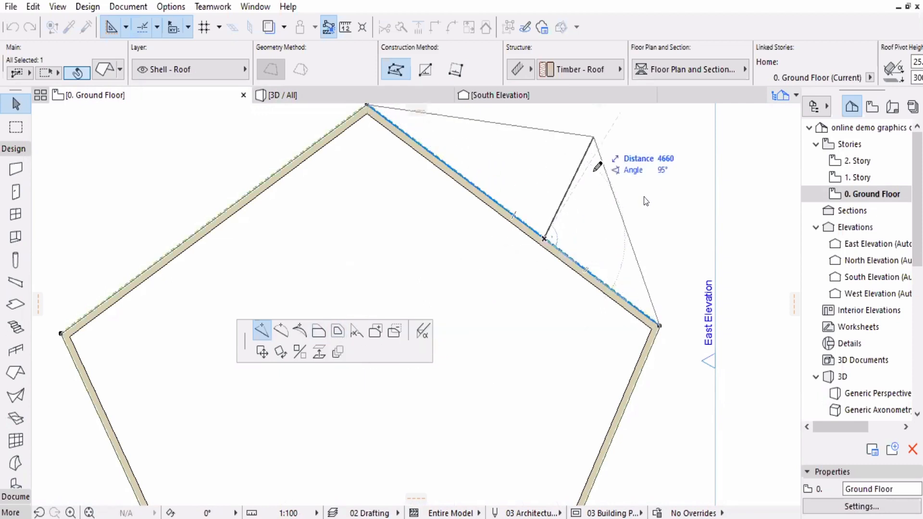
{"action": "left_click", "coordinate": [339, 330]}
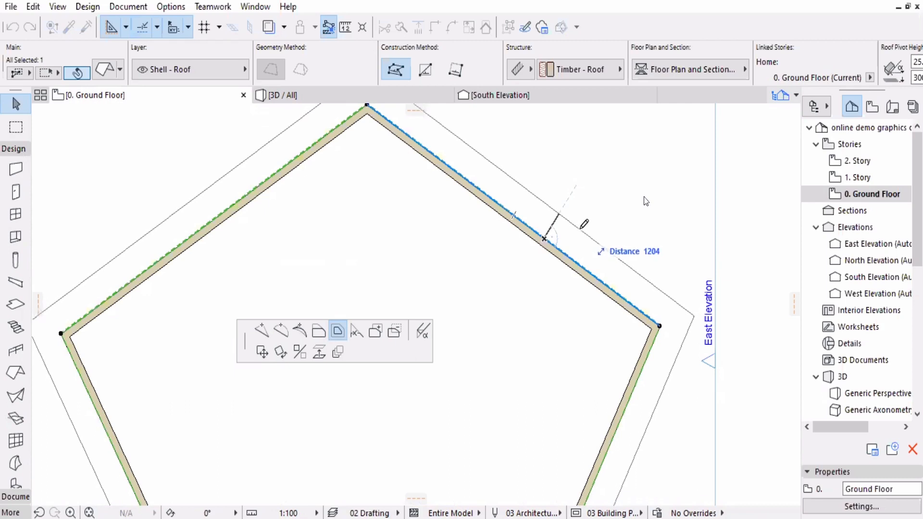
{"action": "type", "text": "1000"}
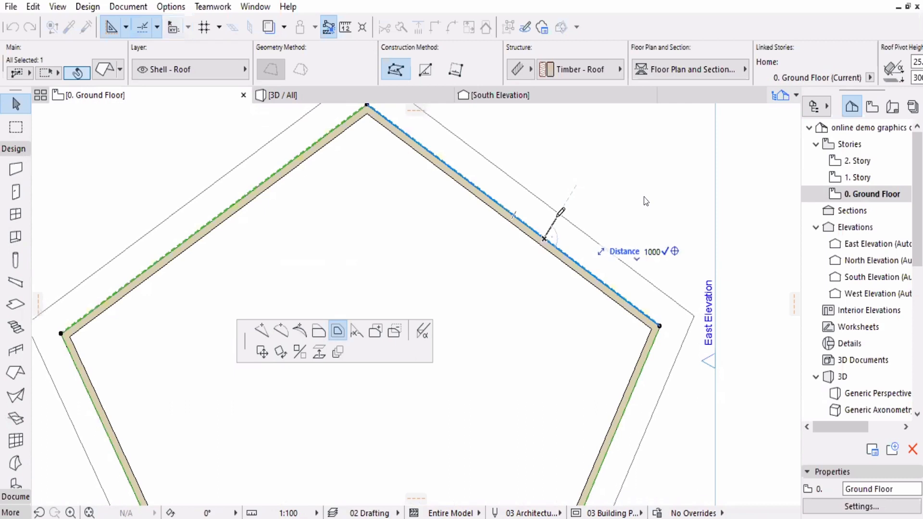
{"action": "key", "text": "Return"}
Examine the roof's overhang around all sides of the pentagonal walls on the Ground Floor plan.
{"action": "scroll", "coordinate": [489, 355], "scroll_direction": "down", "scroll_amount": 5}
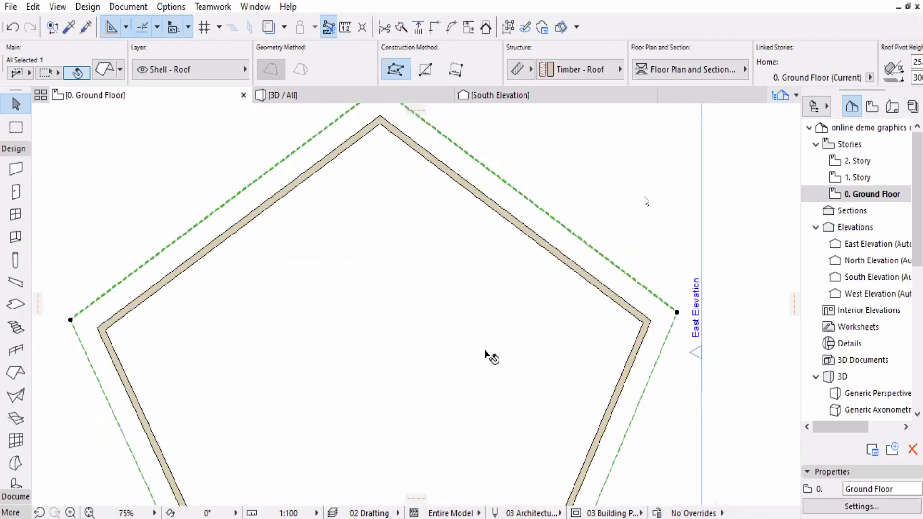
{"action": "scroll", "coordinate": [437, 426], "scroll_direction": "up", "scroll_amount": 1}
{"action": "scroll", "coordinate": [417, 435], "scroll_direction": "up", "scroll_amount": 4}
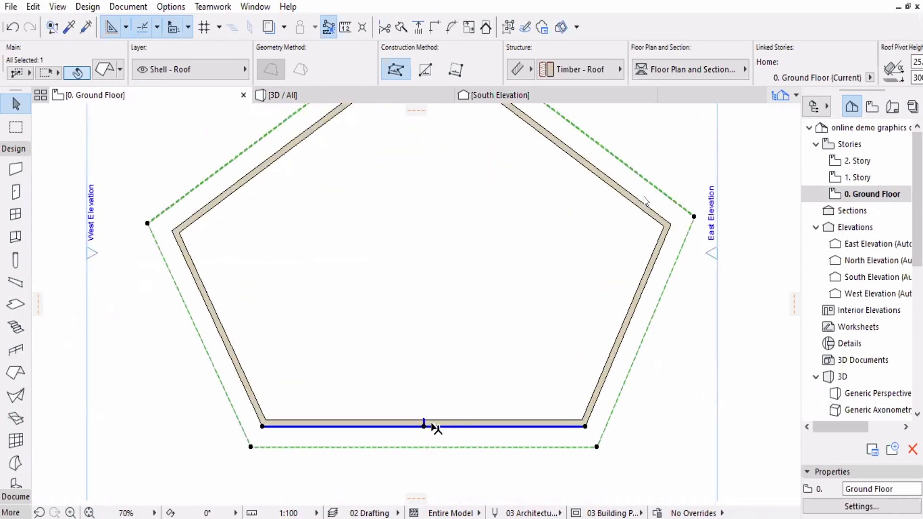
{"action": "scroll", "coordinate": [423, 432], "scroll_direction": "down", "scroll_amount": 2}
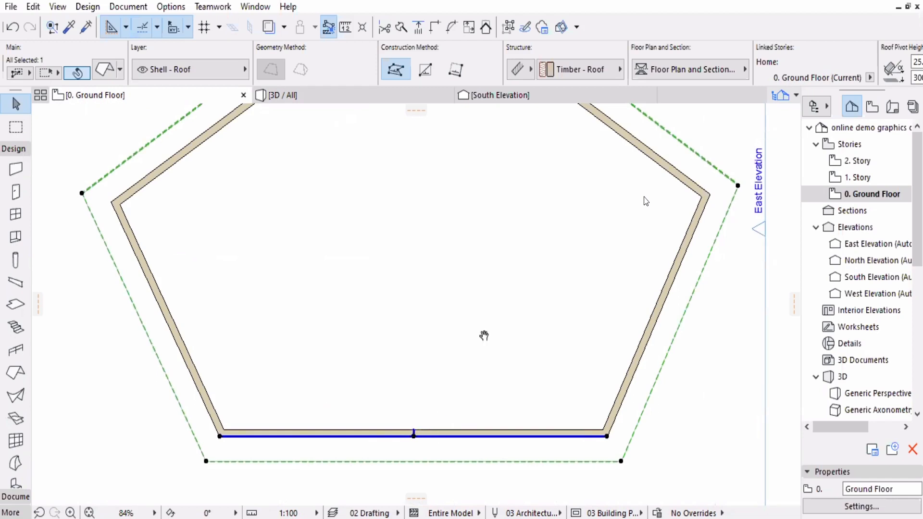
{"action": "mouse_move", "coordinate": [467, 371]}
{"action": "middle_mouse_down"}
{"action": "mouse_move", "coordinate": [414, 442]}
{"action": "mouse_move", "coordinate": [421, 445]}
{"action": "middle_mouse_up"}
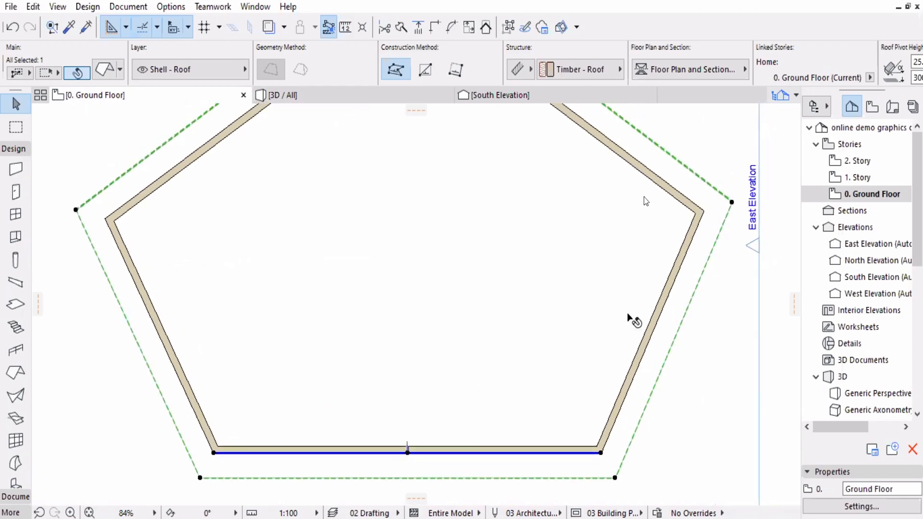
{"action": "scroll", "coordinate": [625, 331], "scroll_direction": "up", "scroll_amount": 3}
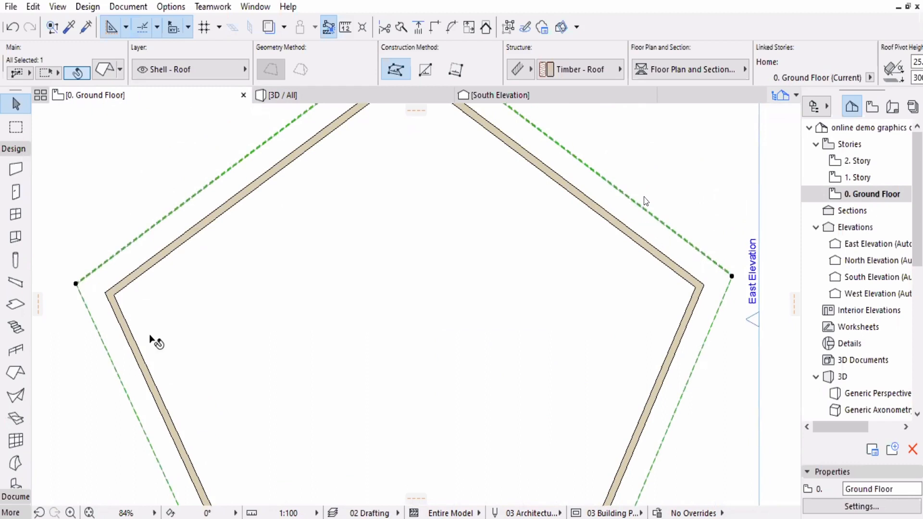
{"action": "scroll", "coordinate": [409, 445], "scroll_direction": "down", "scroll_amount": 3}
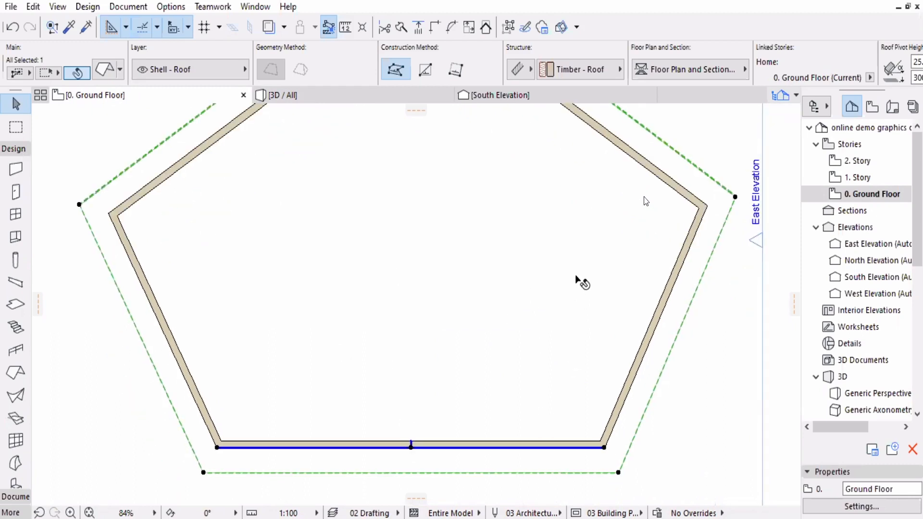
{"action": "scroll", "coordinate": [576, 278], "scroll_direction": "up", "scroll_amount": 5}
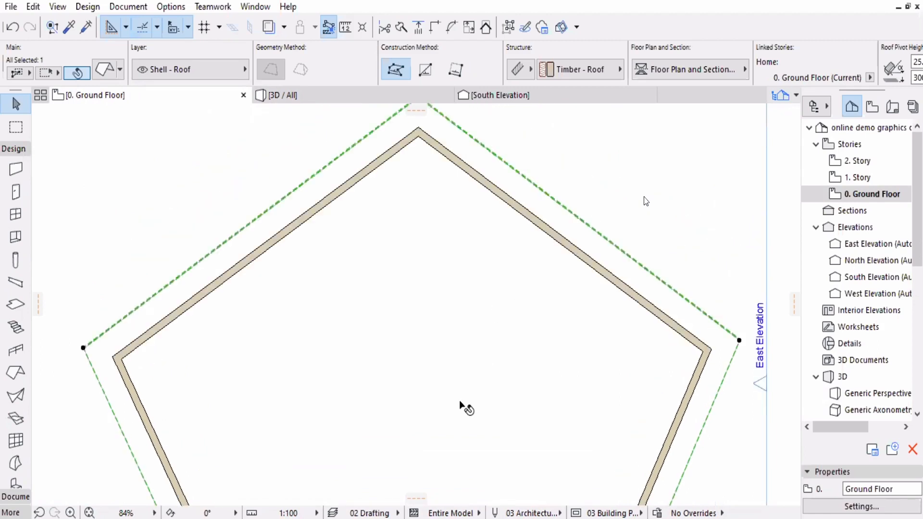
{"action": "scroll", "coordinate": [454, 336], "scroll_direction": "down", "scroll_amount": 4}
{"action": "scroll", "coordinate": [462, 347], "scroll_direction": "up", "scroll_amount": 2}
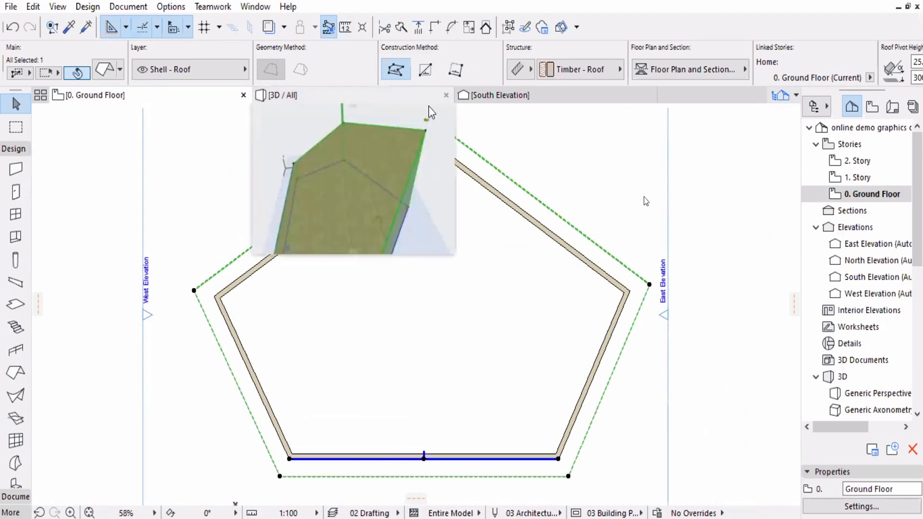
Switch to the 3D view, clear the selection and examine how the enlarged roof sits over the cropped walls.
{"action": "left_click", "coordinate": [375, 96]}
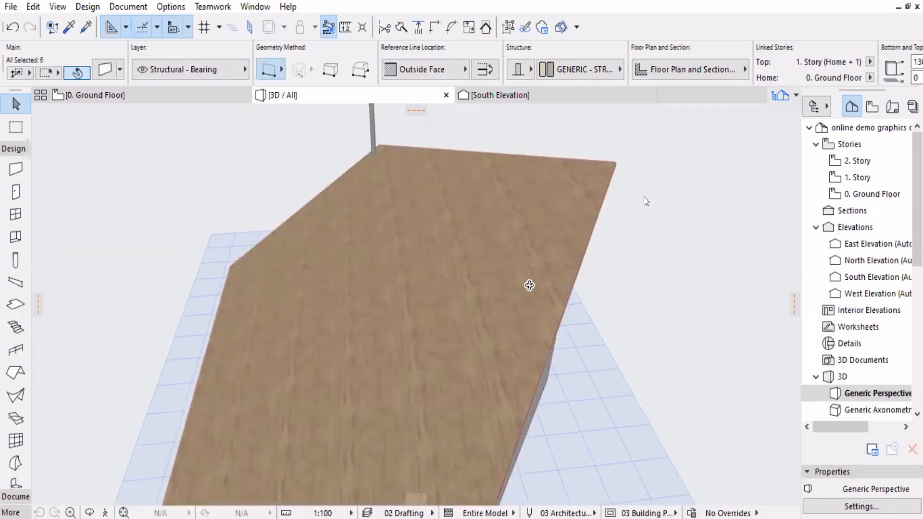
{"action": "middle_click_drag", "start_coordinate": [420, 257], "coordinate": [599, 284], "text": "shift"}
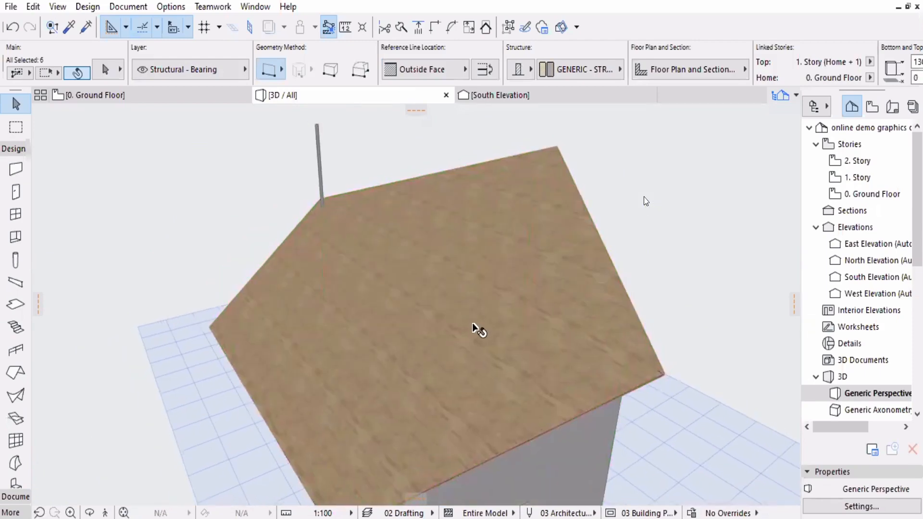
{"action": "middle_click_drag", "start_coordinate": [477, 330], "coordinate": [466, 263], "text": "shift"}
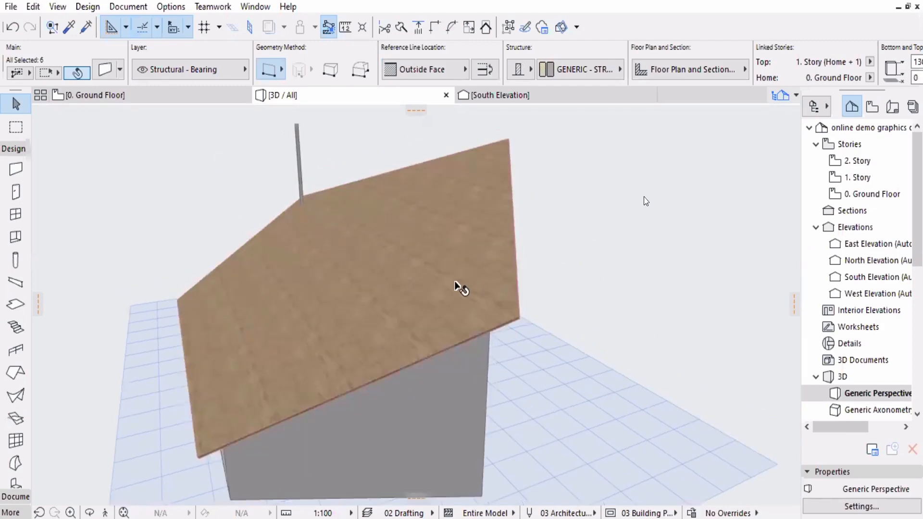
{"action": "left_click", "coordinate": [595, 272]}
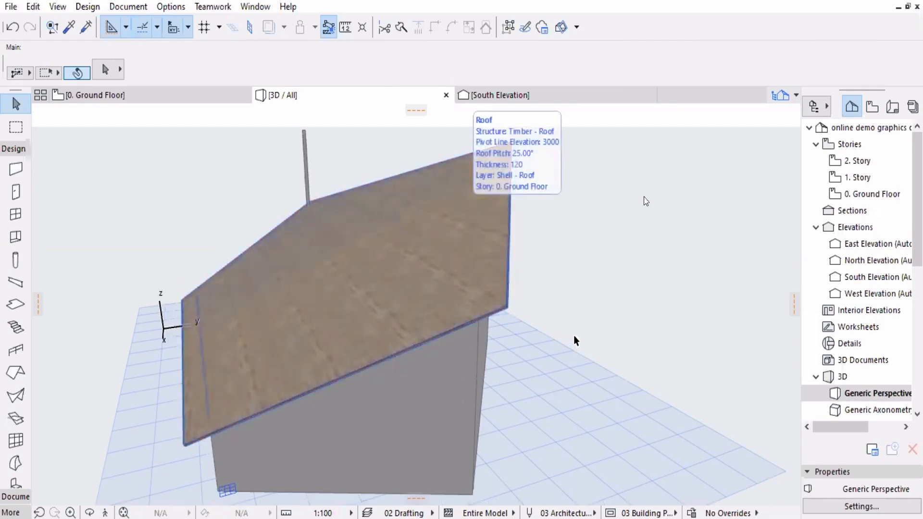
{"action": "left_click_drag", "start_coordinate": [575, 340], "coordinate": [435, 185]}
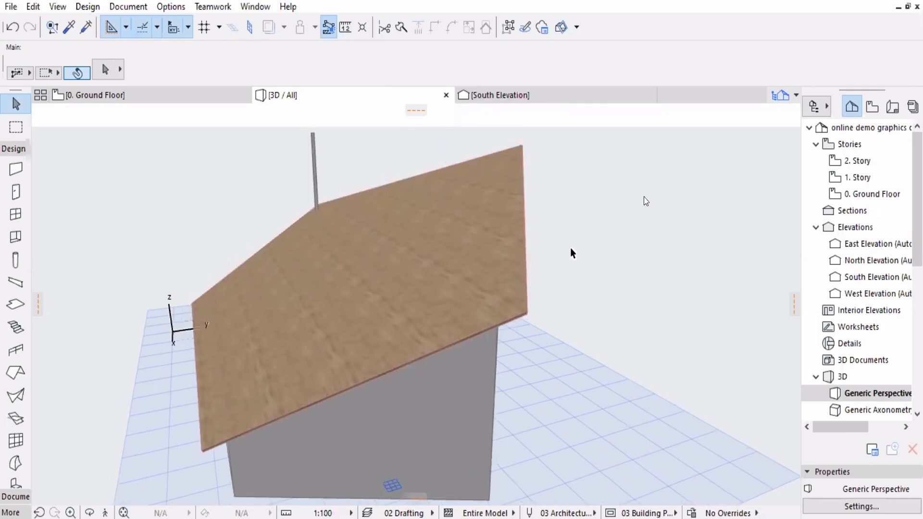
{"action": "left_click_drag", "start_coordinate": [543, 260], "coordinate": [518, 256]}
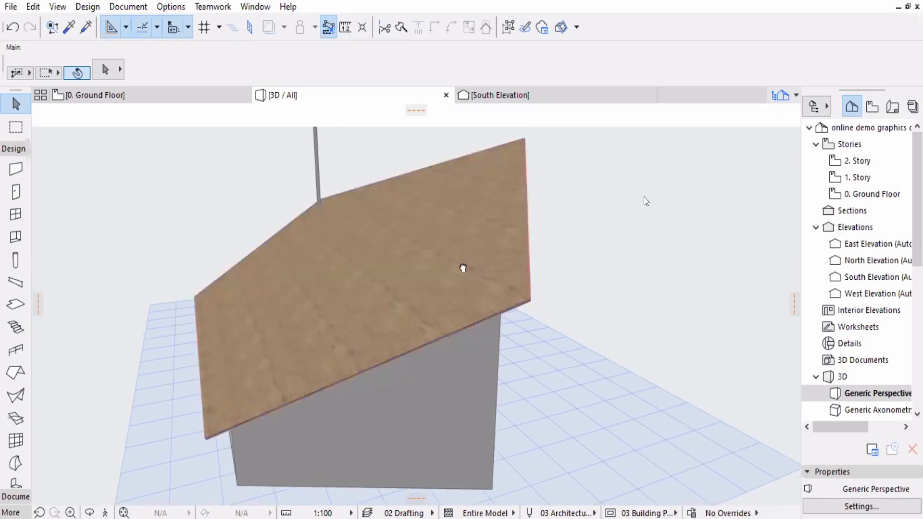
{"action": "left_click_drag", "start_coordinate": [463, 268], "coordinate": [477, 277]}
{"action": "middle_click_drag", "start_coordinate": [459, 269], "coordinate": [470, 398], "text": "shift"}
Select all five walls and remove their existing crop so they return to their full height.
{"action": "key", "text": "ctrl+a"}
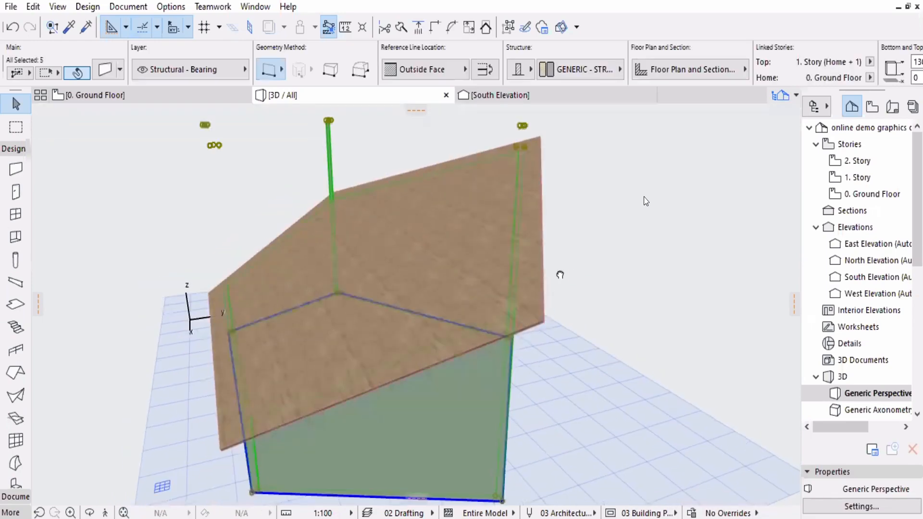
{"action": "middle_click_drag", "start_coordinate": [651, 231], "coordinate": [499, 287]}
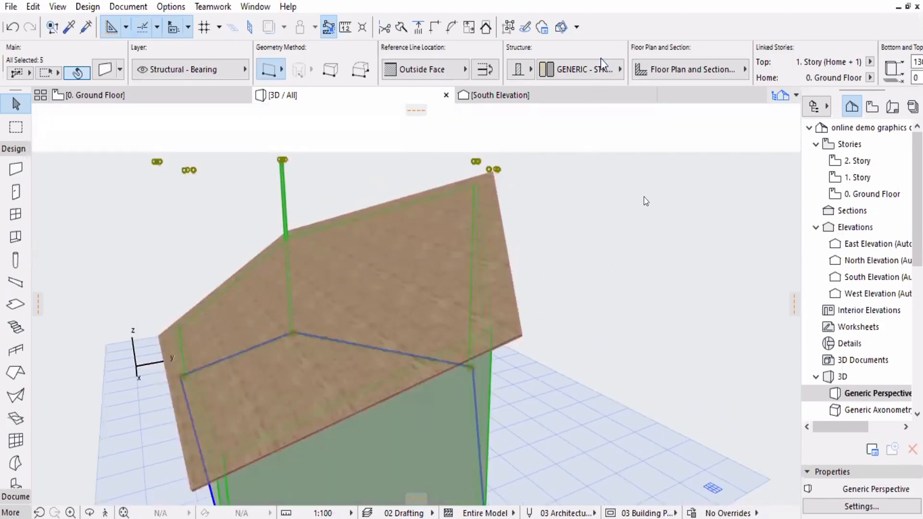
{"action": "scroll", "coordinate": [589, 69], "scroll_direction": "down", "scroll_amount": 2}
{"action": "scroll", "coordinate": [621, 74], "scroll_direction": "down", "scroll_amount": 3}
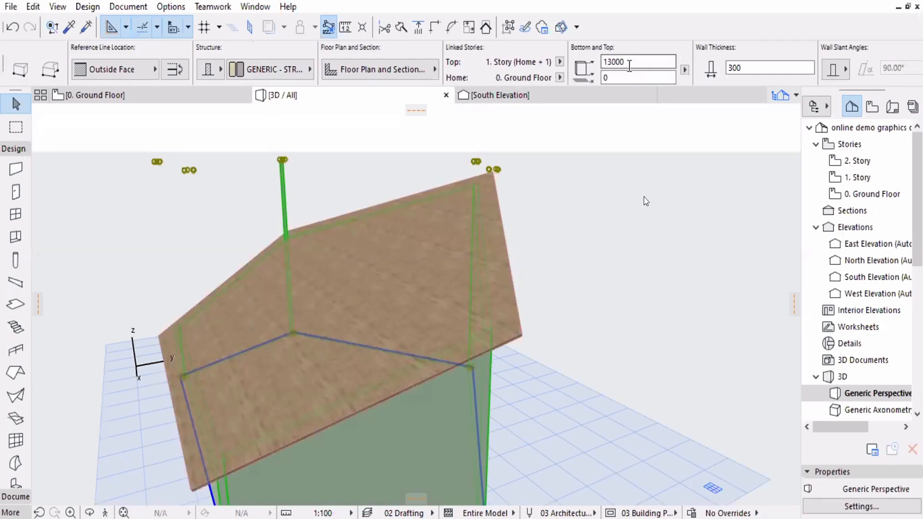
{"action": "scroll", "coordinate": [670, 72], "scroll_direction": "down", "scroll_amount": 3}
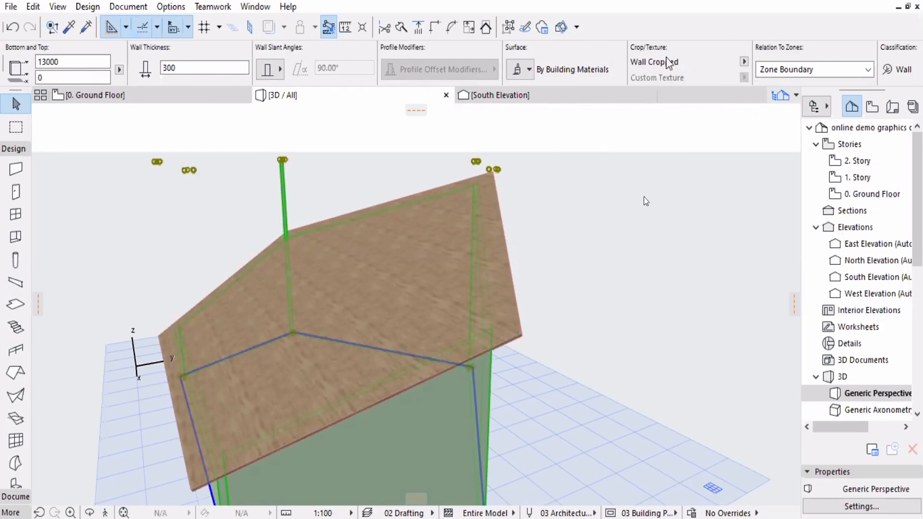
{"action": "left_click", "coordinate": [744, 62]}
{"action": "left_click", "coordinate": [763, 65]}
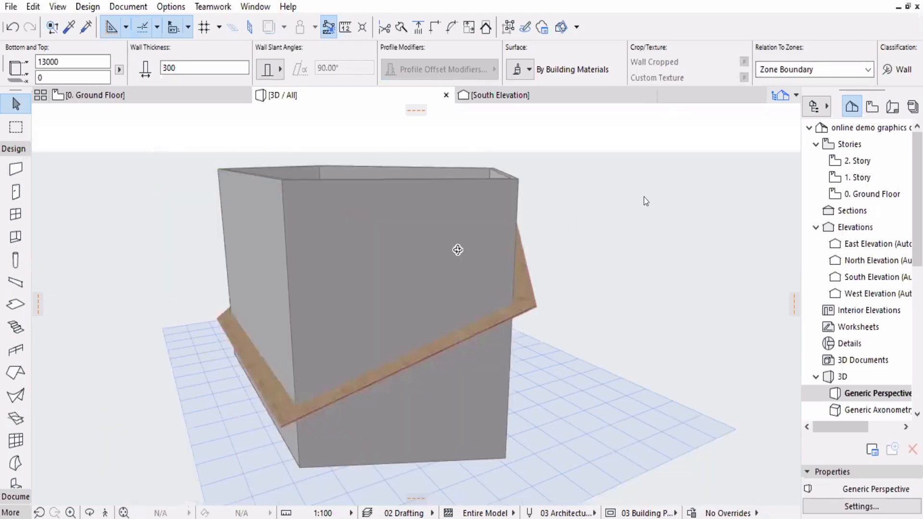
Crop the tops of the walls, columns and beams to the enlarged single-plane roof.
{"action": "middle_click_drag", "start_coordinate": [614, 220], "coordinate": [529, 260], "text": "shift"}
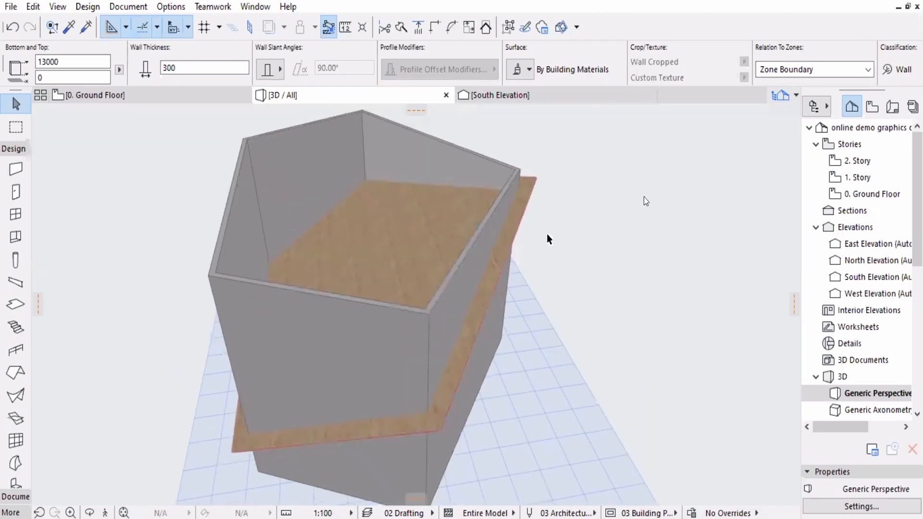
{"action": "right_click", "coordinate": [518, 232]}
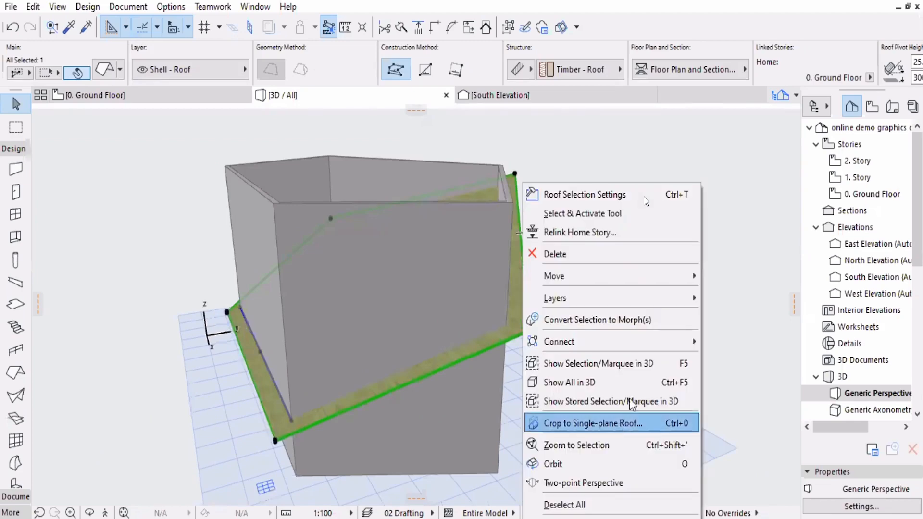
{"action": "left_click", "coordinate": [620, 423]}
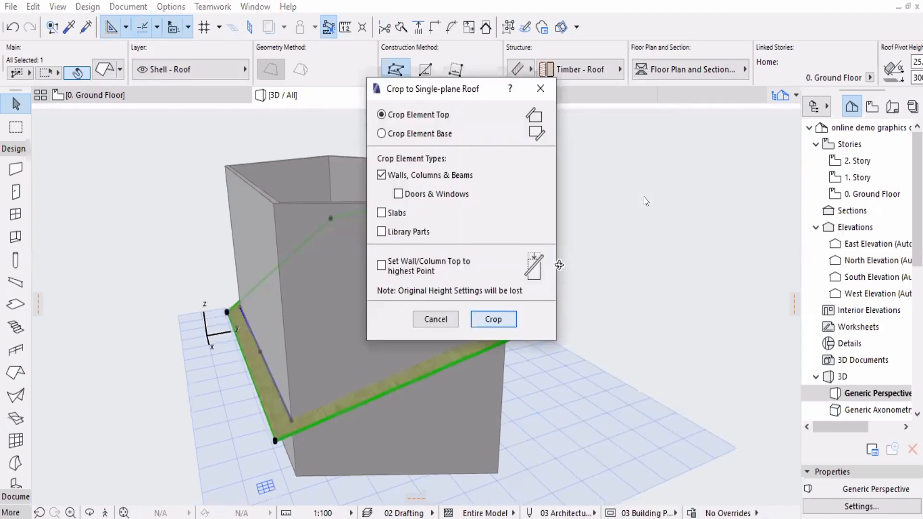
{"action": "key", "text": "Return"}
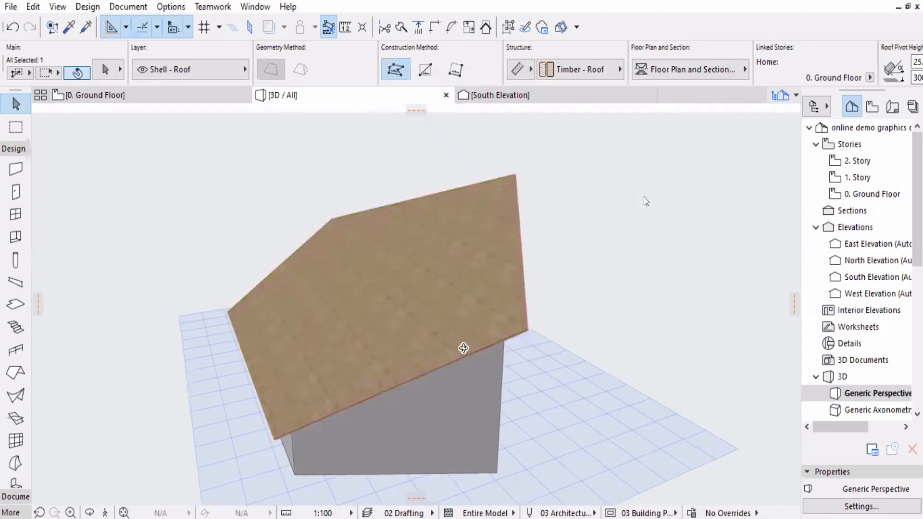
{"action": "middle_click_drag", "start_coordinate": [464, 348], "coordinate": [721, 295], "text": "shift"}
{"action": "middle_click_drag", "start_coordinate": [506, 286], "coordinate": [530, 335], "text": "shift"}
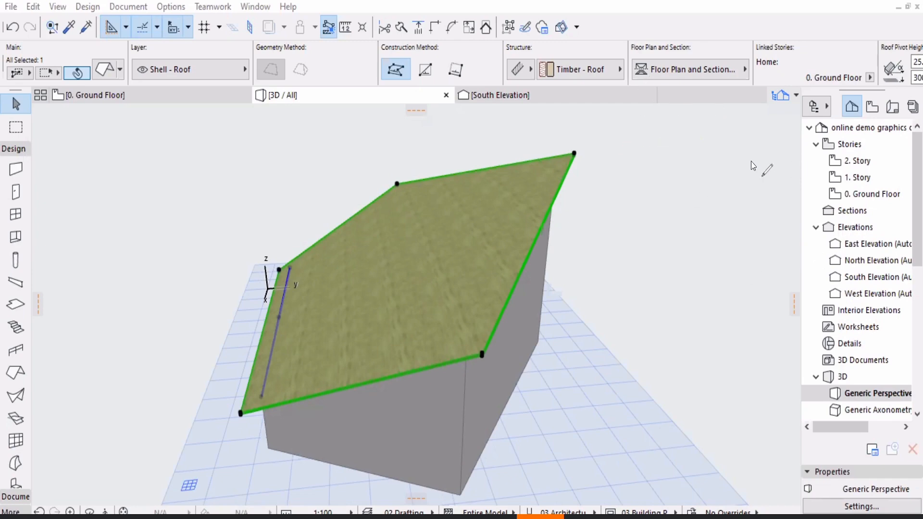
Review the selected roof's settings, including structure, pivot height and pitch, thickness, eaves overhang, cover fill, edge angle and surface.
{"action": "mouse_move", "coordinate": [660, 146]}
{"action": "left_mouse_down"}
{"action": "mouse_move", "coordinate": [604, 147]}
{"action": "mouse_move", "coordinate": [561, 129]}
{"action": "left_mouse_up"}
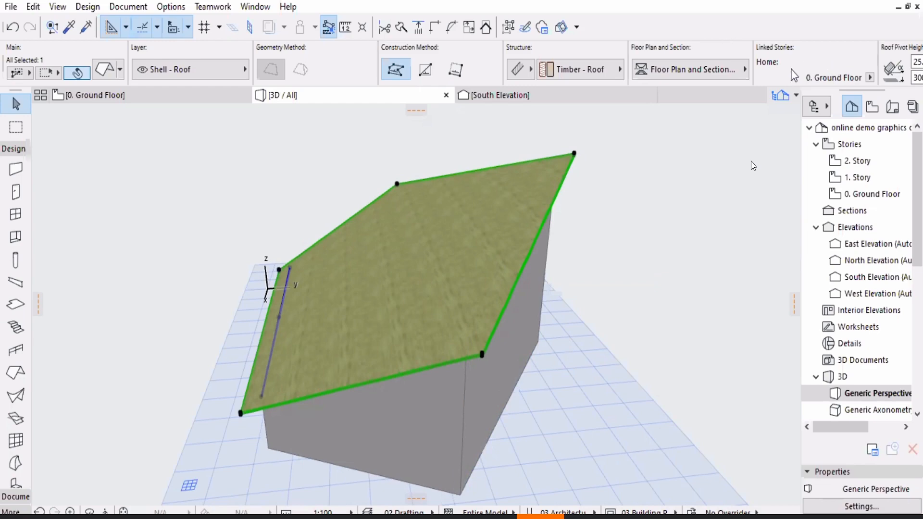
{"action": "scroll", "coordinate": [895, 52], "scroll_direction": "right", "scroll_amount": 5}
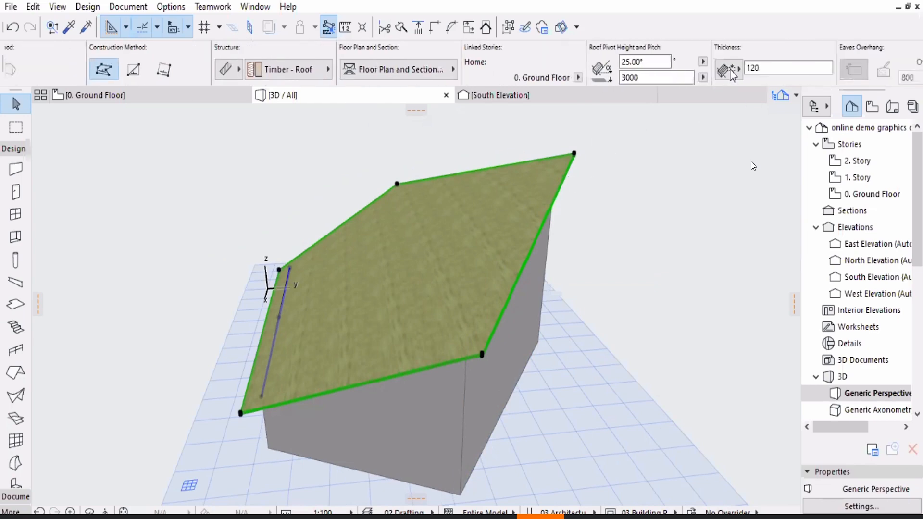
{"action": "scroll", "coordinate": [723, 77], "scroll_direction": "right", "scroll_amount": 6}
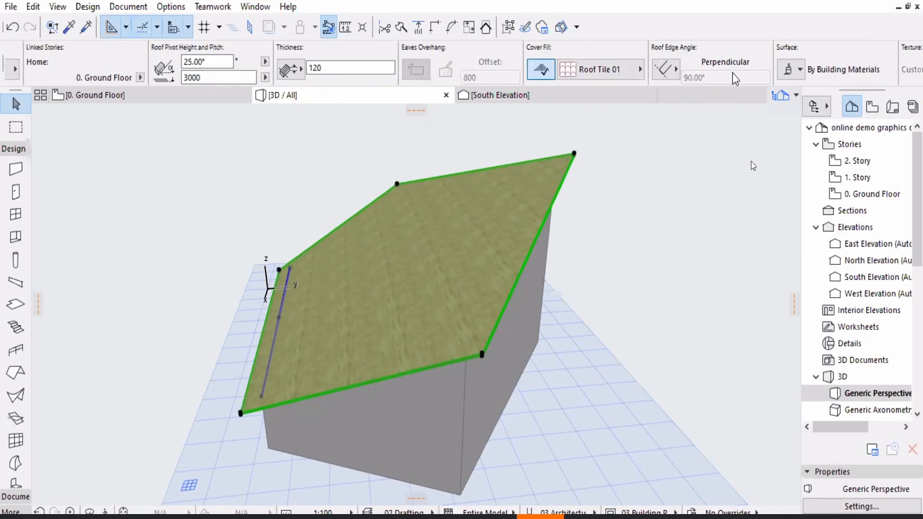
{"action": "scroll", "coordinate": [583, 67], "scroll_direction": "left", "scroll_amount": 5}
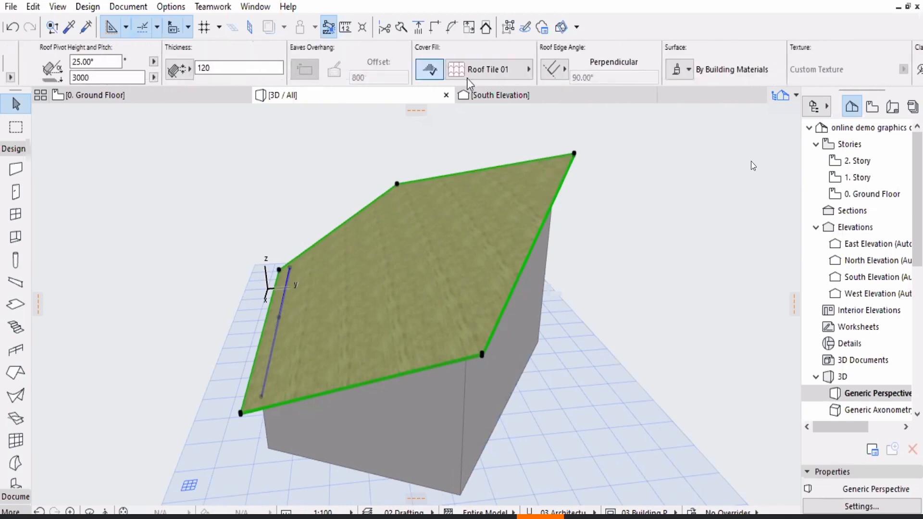
{"action": "scroll", "coordinate": [594, 76], "scroll_direction": "left", "scroll_amount": 3}
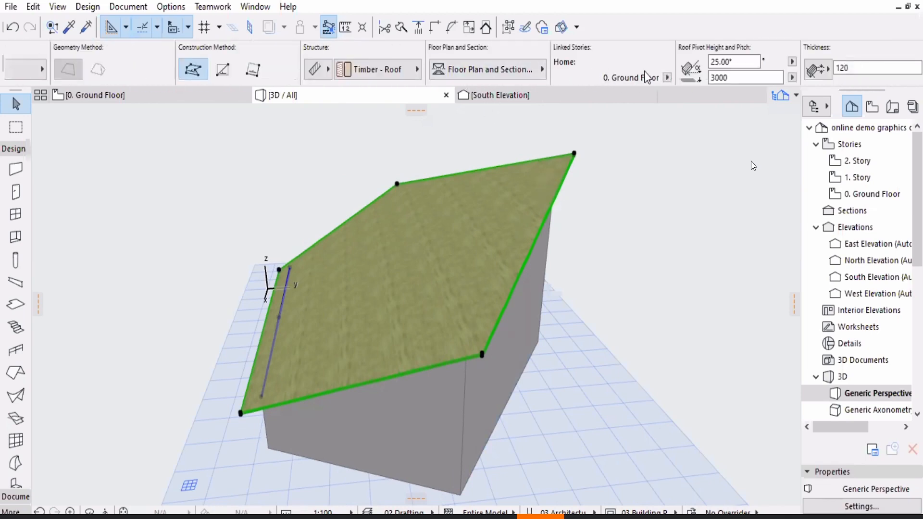
{"action": "scroll", "coordinate": [644, 76], "scroll_direction": "right", "scroll_amount": 4}
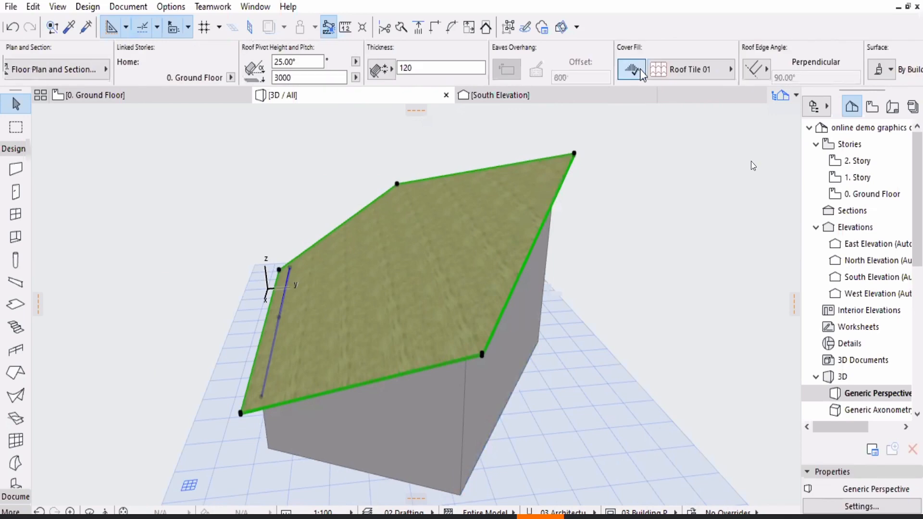
{"action": "scroll", "coordinate": [643, 72], "scroll_direction": "right", "scroll_amount": 6}
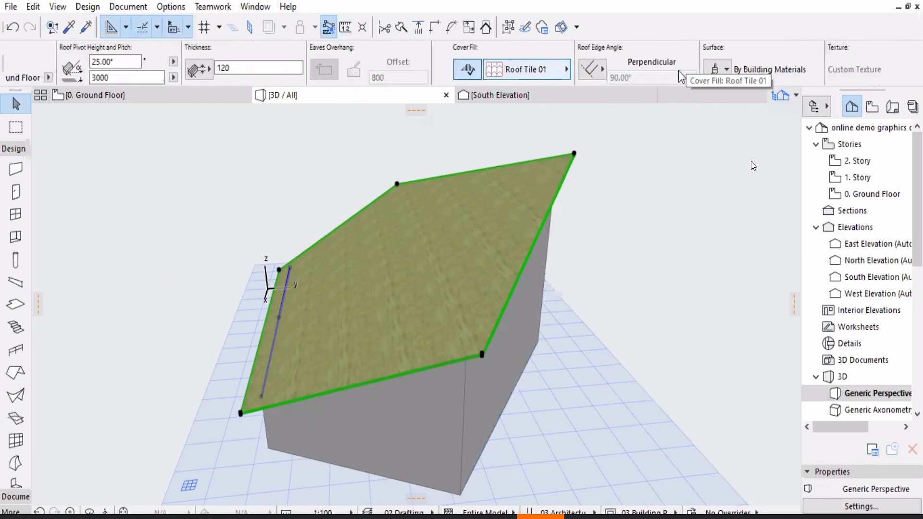
{"action": "scroll", "coordinate": [585, 62], "scroll_direction": "left", "scroll_amount": 10}
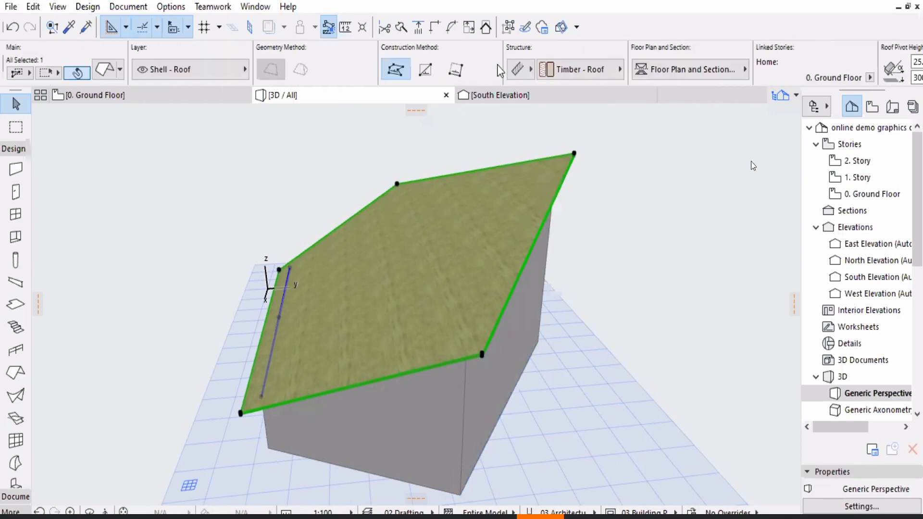
{"action": "scroll", "coordinate": [801, 66], "scroll_direction": "right", "scroll_amount": 1}
{"action": "scroll", "coordinate": [800, 66], "scroll_direction": "right", "scroll_amount": 3}
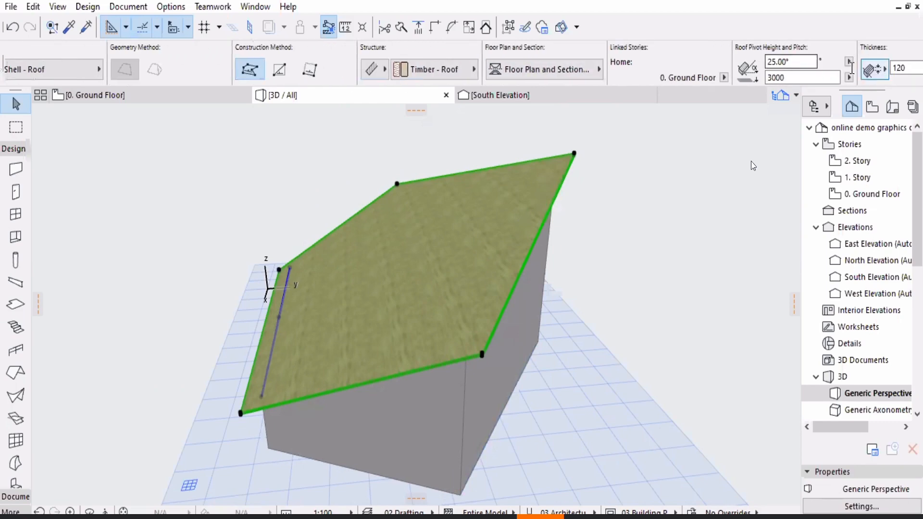
{"action": "left_click", "coordinate": [584, 149]}
{"action": "left_click", "coordinate": [535, 184]}
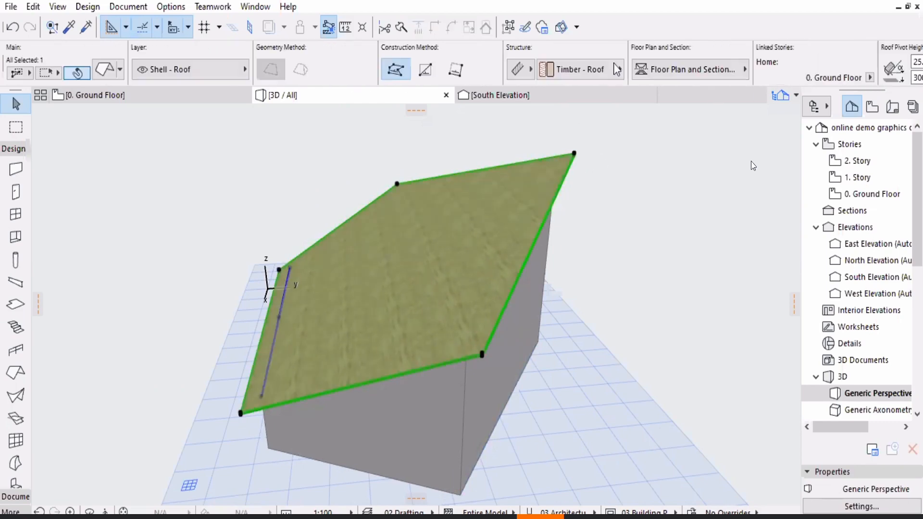
{"action": "scroll", "coordinate": [615, 72], "scroll_direction": "right", "scroll_amount": 4}
{"action": "scroll", "coordinate": [625, 72], "scroll_direction": "right", "scroll_amount": 3}
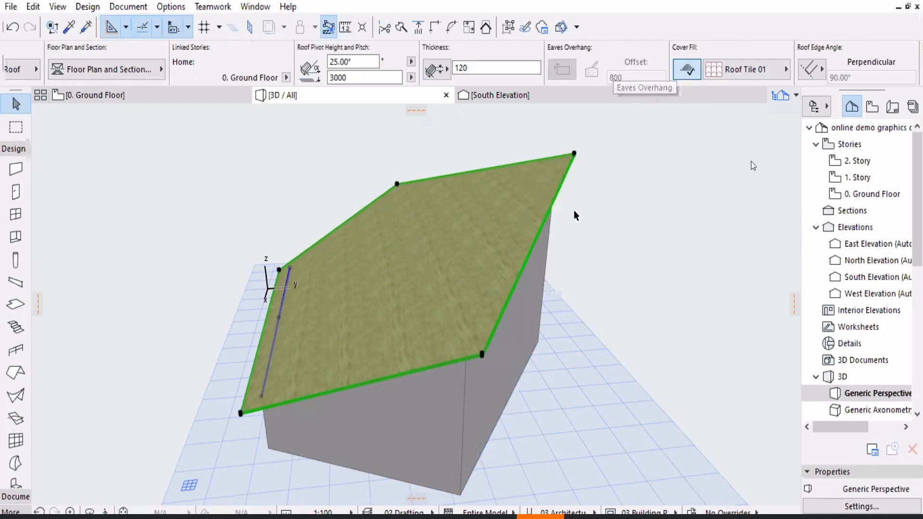
Select the five grouped walls and undo all of their crops.
{"action": "left_click", "coordinate": [523, 319]}
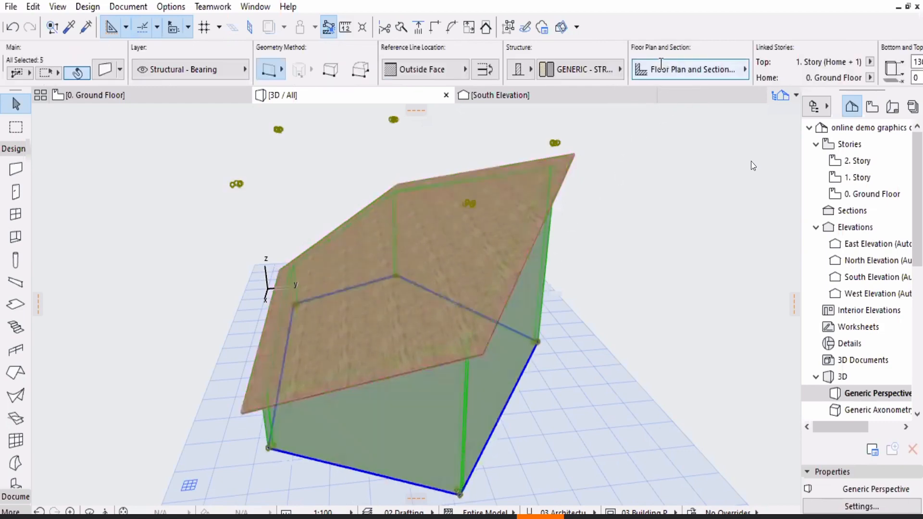
{"action": "scroll", "coordinate": [708, 62], "scroll_direction": "right", "scroll_amount": 10}
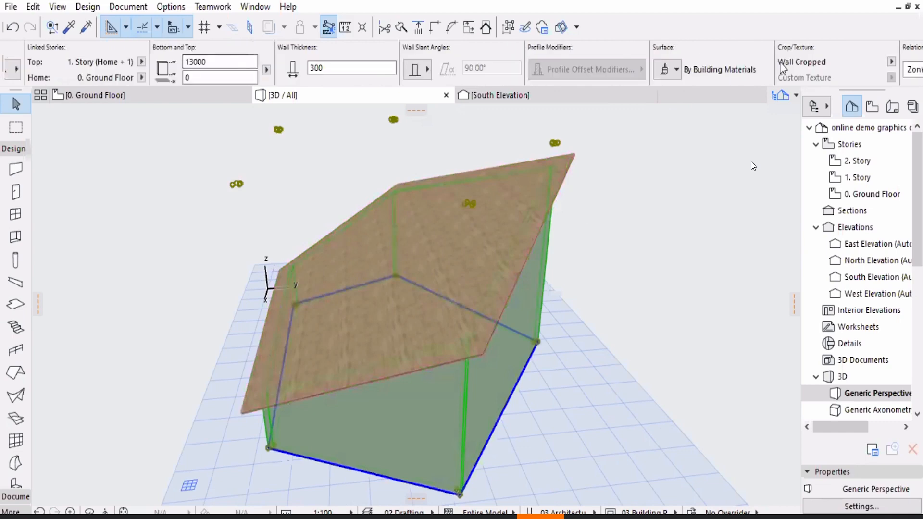
{"action": "scroll", "coordinate": [730, 75], "scroll_direction": "left", "scroll_amount": 3}
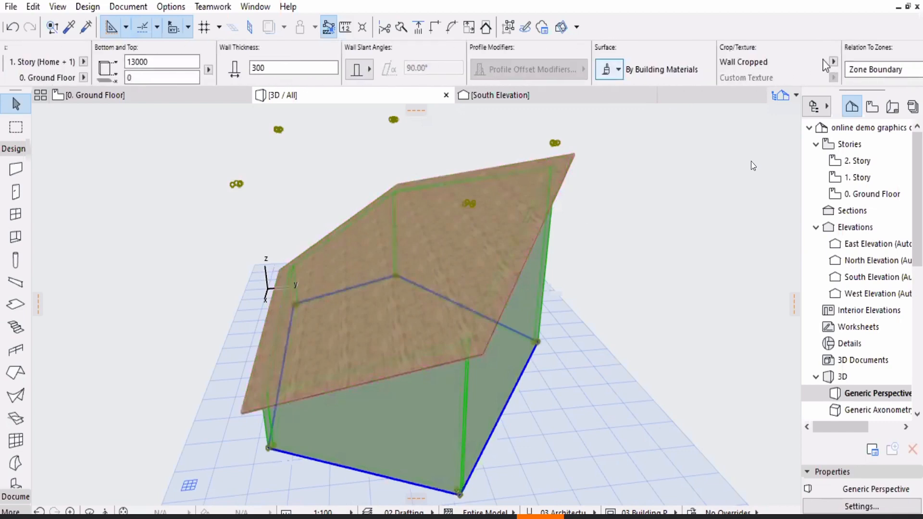
{"action": "left_click", "coordinate": [833, 62]}
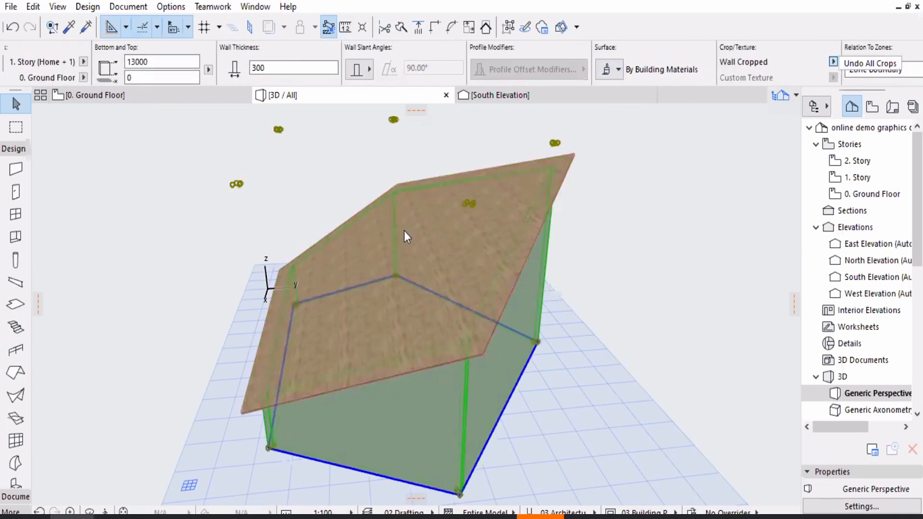
{"action": "left_click", "coordinate": [848, 66]}
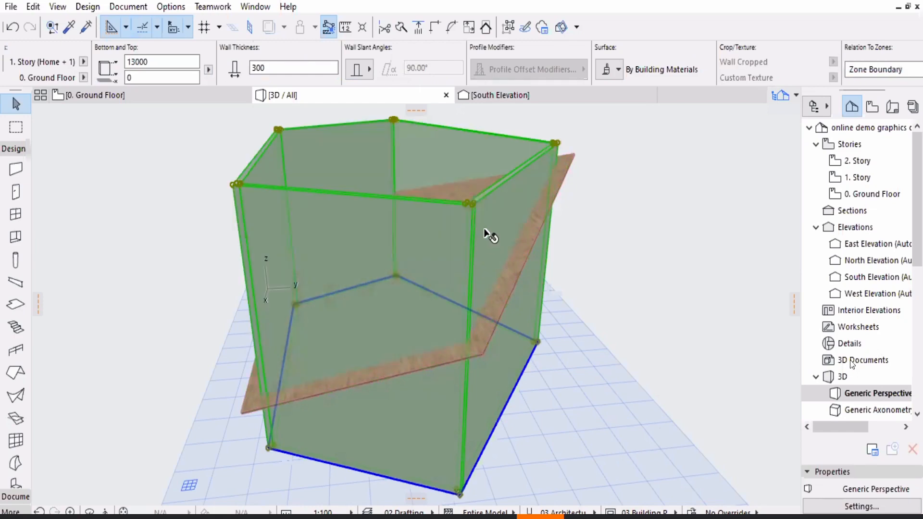
Select the roof and crop the elements' tops to it with Crop to Single-plane Roof.
{"action": "left_click", "coordinate": [454, 197]}
{"action": "right_click", "coordinate": [451, 184]}
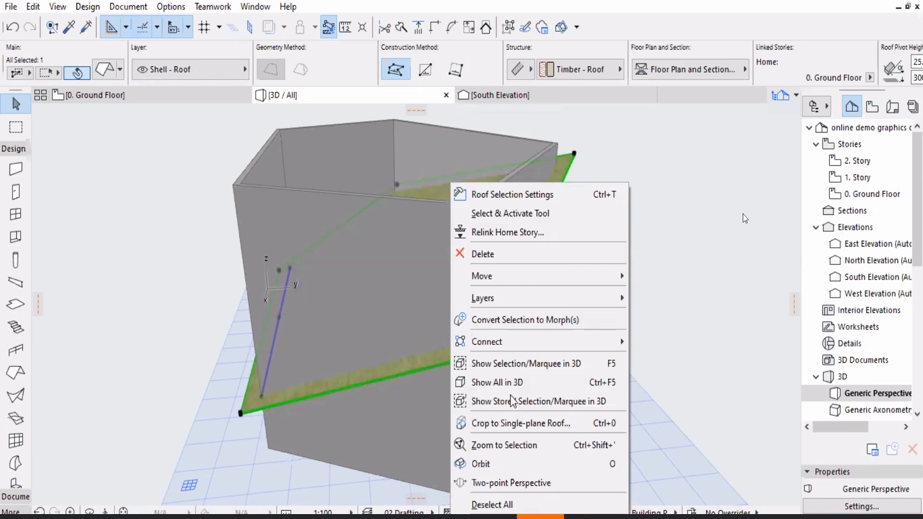
{"action": "left_click", "coordinate": [520, 423]}
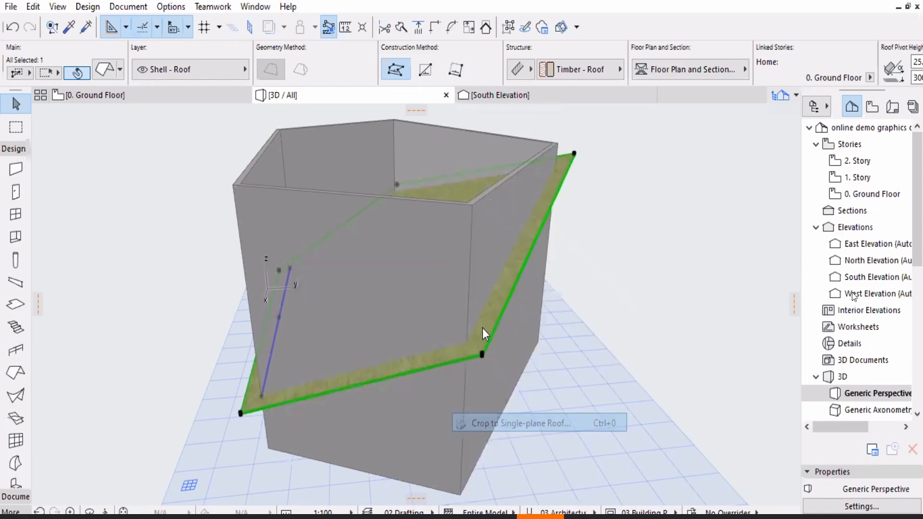
{"action": "left_click", "coordinate": [492, 319]}
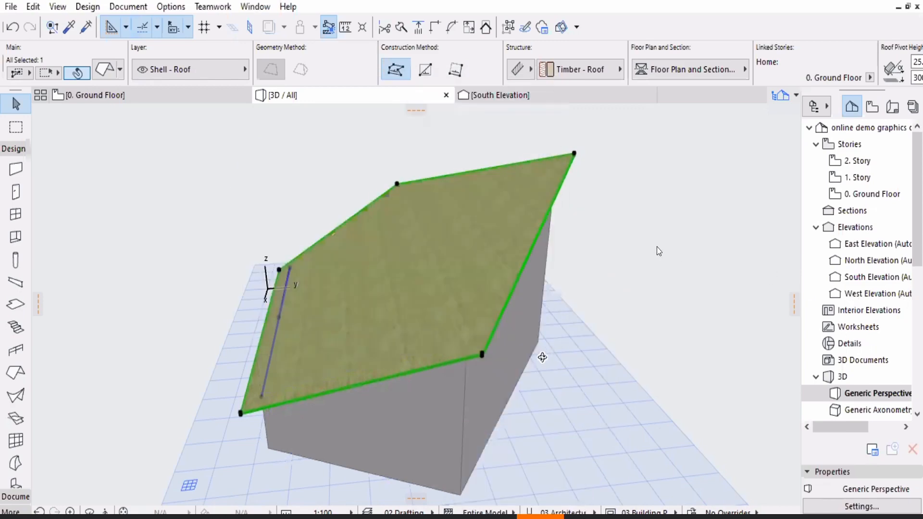
Examine from several sides in 3D how the sloping roof meets the tops of the cropped walls.
{"action": "left_click", "coordinate": [558, 347]}
{"action": "middle_click_drag", "start_coordinate": [559, 348], "coordinate": [260, 356], "text": "shift"}
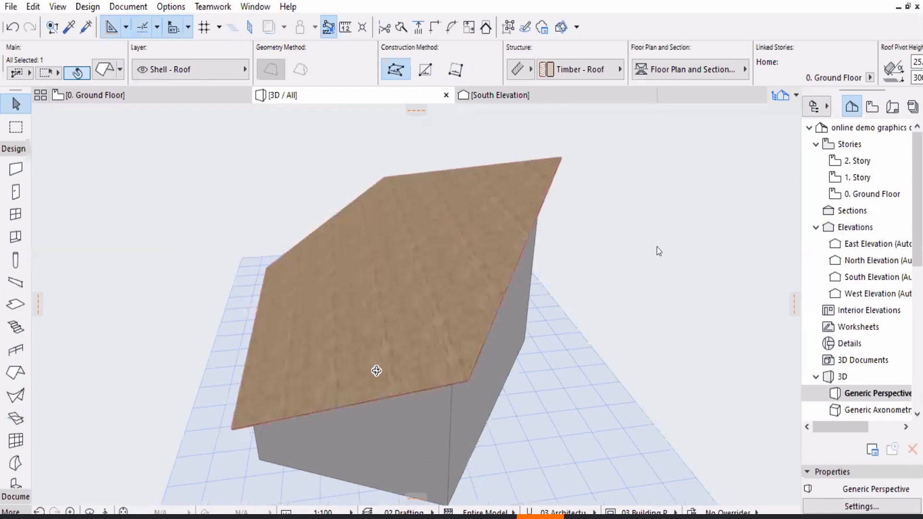
{"action": "middle_click_drag", "start_coordinate": [376, 370], "coordinate": [560, 346], "text": "shift"}
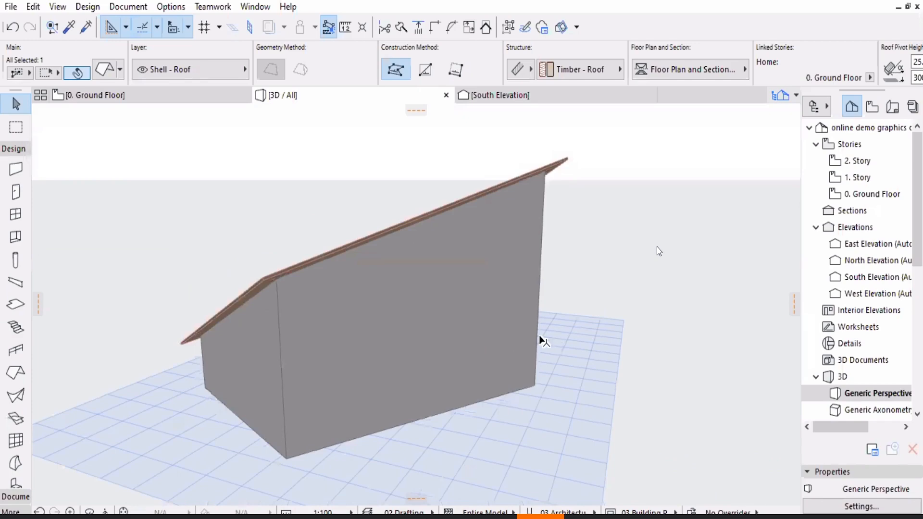
{"action": "middle_click_drag", "start_coordinate": [539, 336], "coordinate": [532, 334], "text": "shift"}
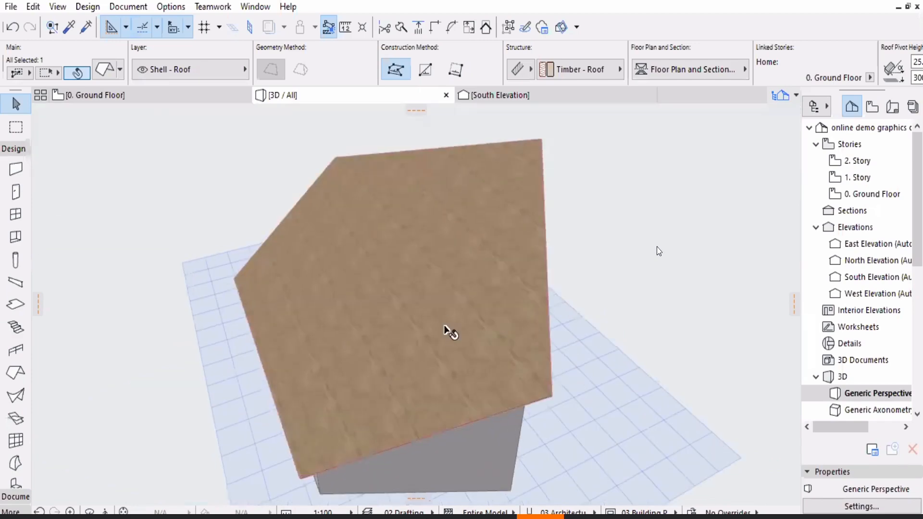
{"action": "middle_click_drag", "start_coordinate": [446, 327], "coordinate": [442, 347], "text": "shift"}
Return to the Ground Floor plan with the roof outline in view and display the Document group of tools.
{"action": "key", "text": "F2"}
{"action": "scroll", "coordinate": [429, 313], "scroll_direction": "down", "scroll_amount": 3}
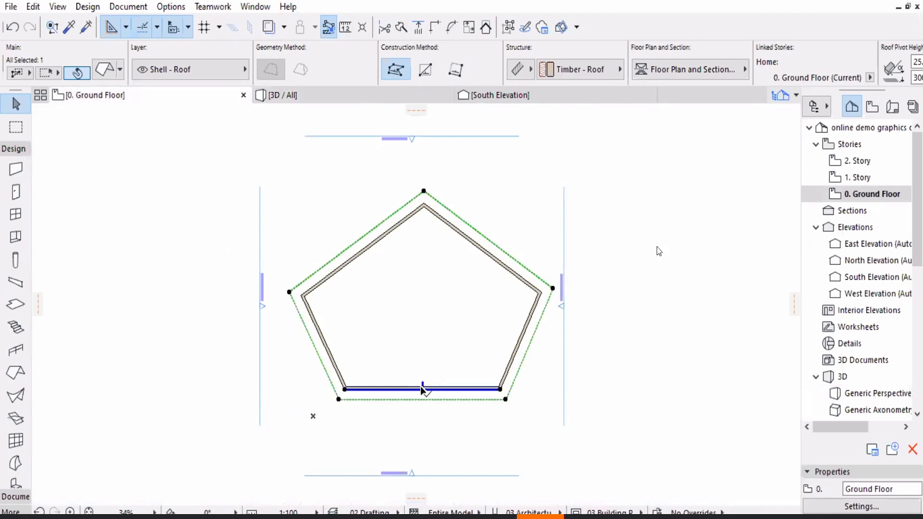
{"action": "scroll", "coordinate": [429, 262], "scroll_direction": "up", "scroll_amount": 2}
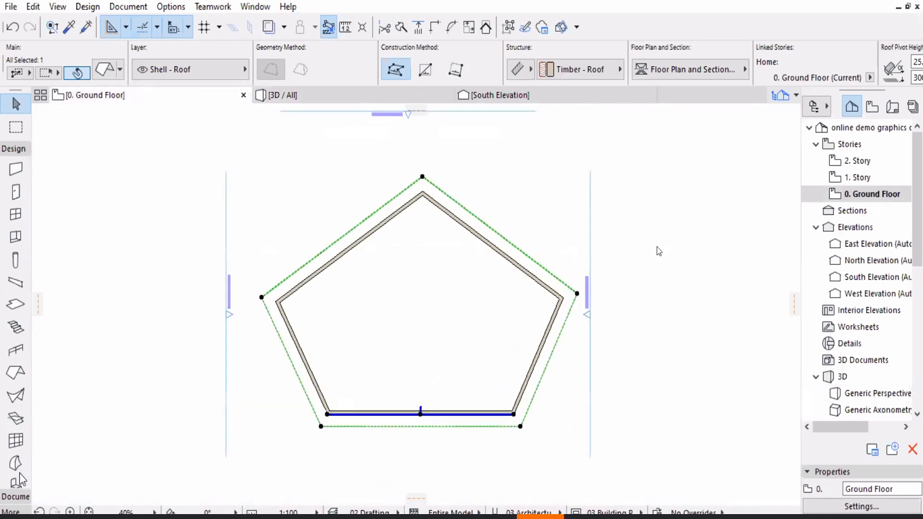
{"action": "left_click", "coordinate": [16, 496]}
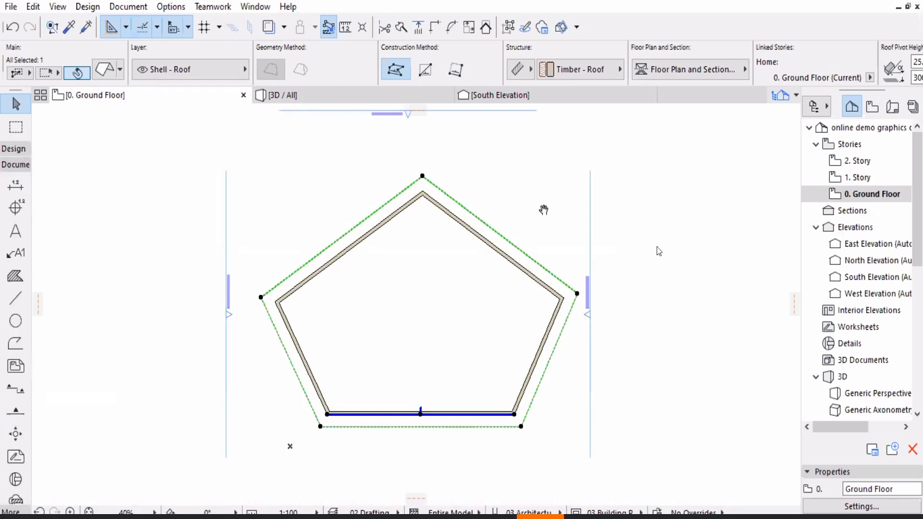
{"action": "scroll", "coordinate": [545, 209], "scroll_direction": "up", "scroll_amount": 2}
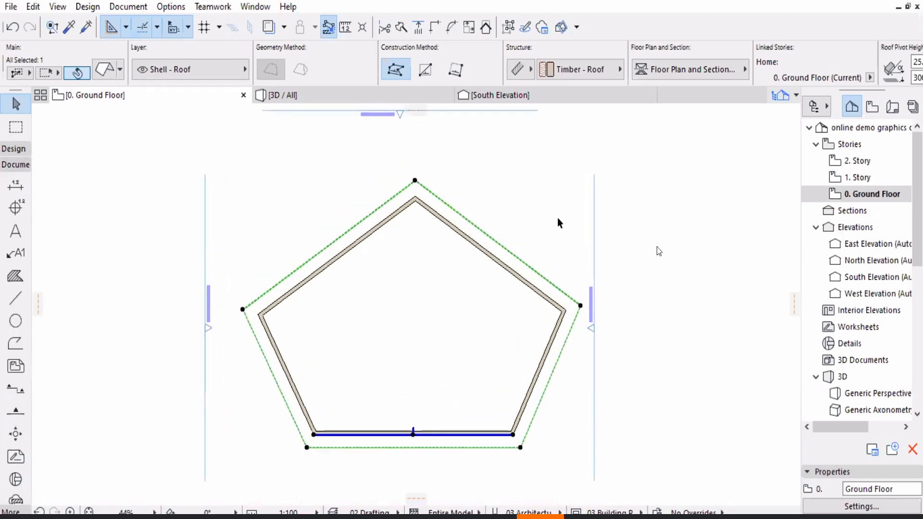
{"action": "middle_click_drag", "start_coordinate": [550, 236], "coordinate": [562, 210]}
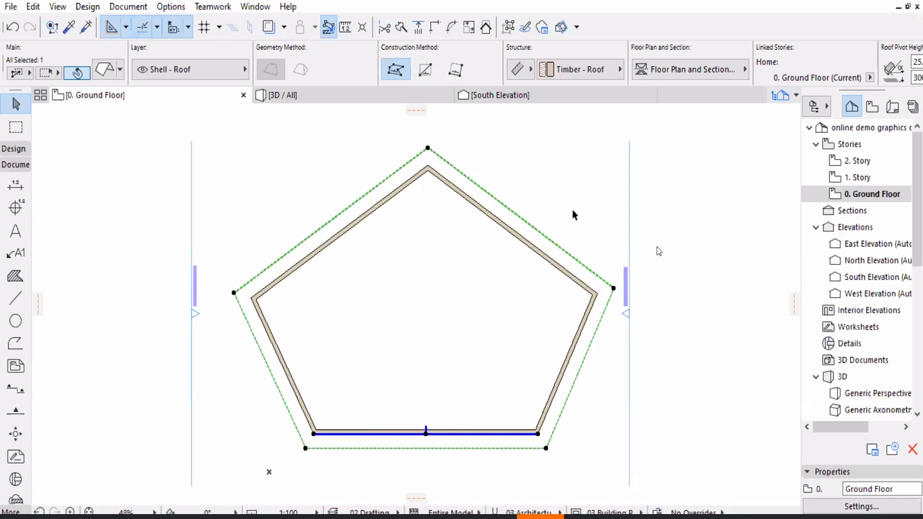
{"action": "middle_click_drag", "start_coordinate": [574, 215], "coordinate": [559, 211]}
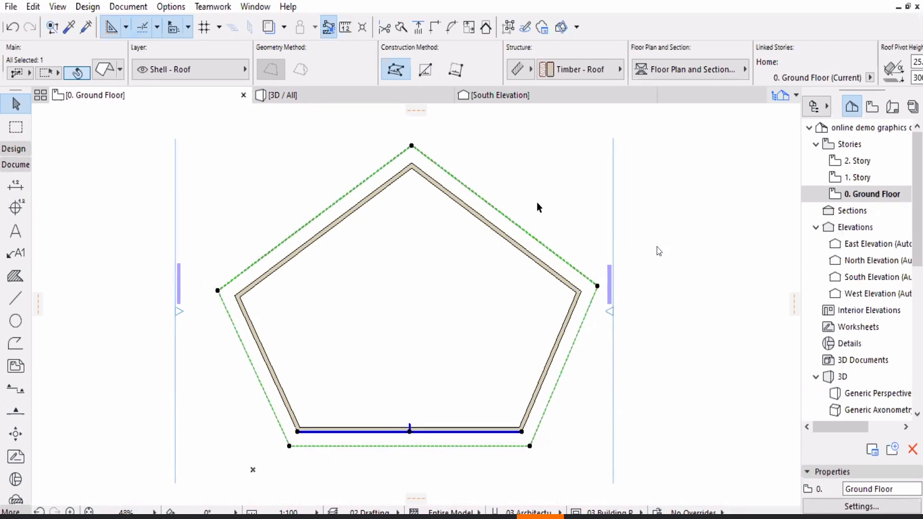
{"action": "middle_click_drag", "start_coordinate": [539, 206], "coordinate": [556, 211]}
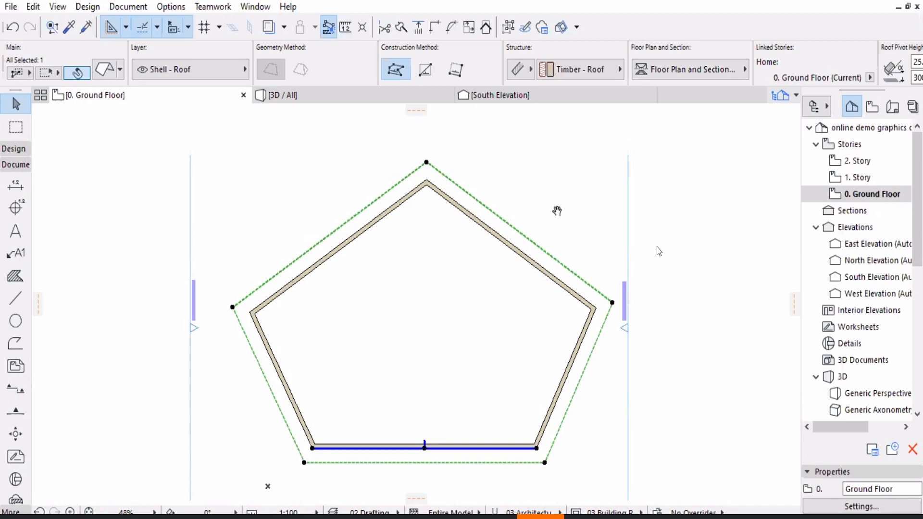
{"action": "middle_click_drag", "start_coordinate": [557, 211], "coordinate": [558, 204]}
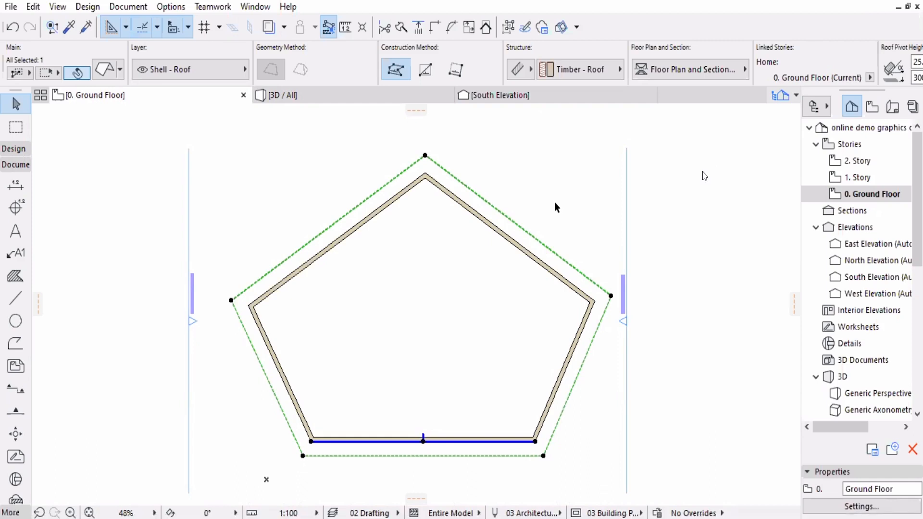
{"action": "scroll", "coordinate": [564, 206], "scroll_direction": "down", "scroll_amount": 1}
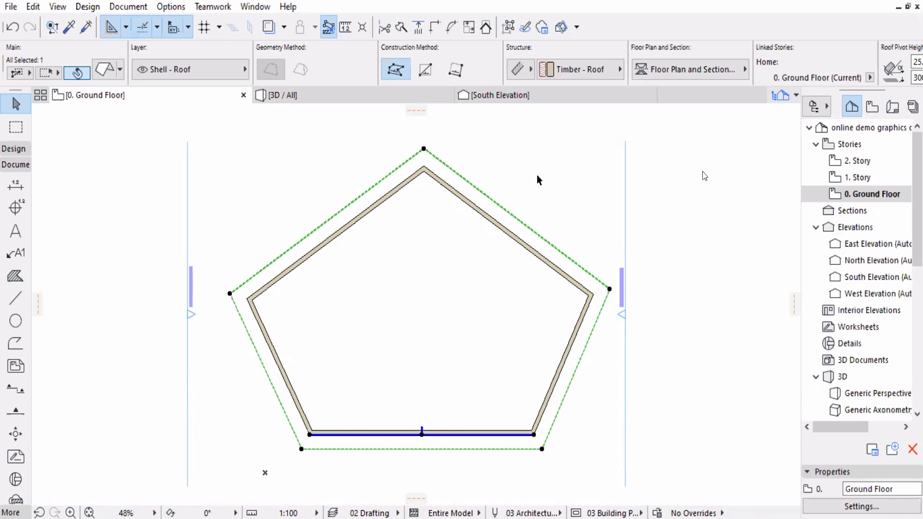
{"action": "middle_click_drag", "start_coordinate": [554, 204], "coordinate": [555, 211]}
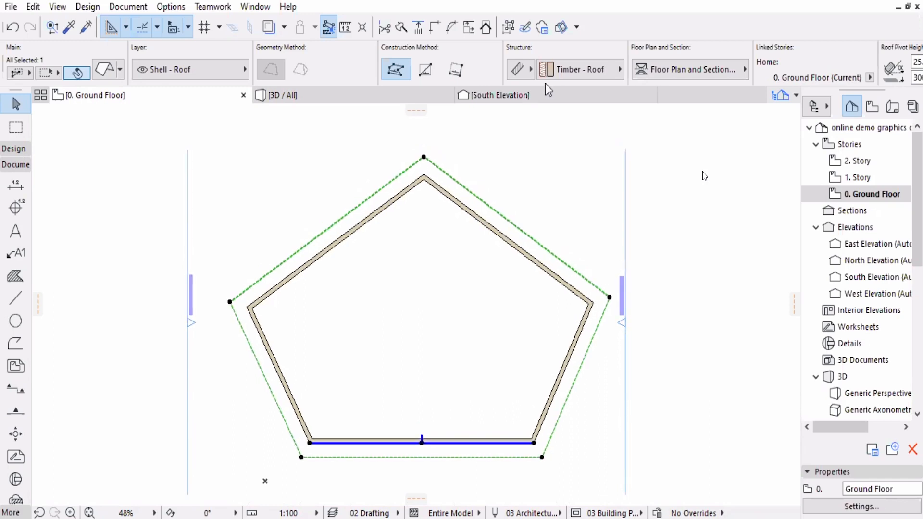
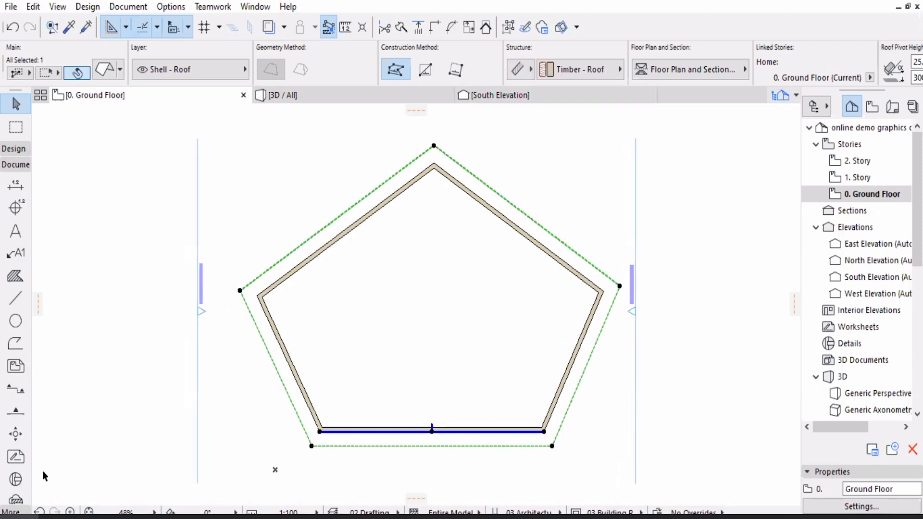
Look through the More group of tools and return to the Document group.
{"action": "left_click", "coordinate": [14, 510]}
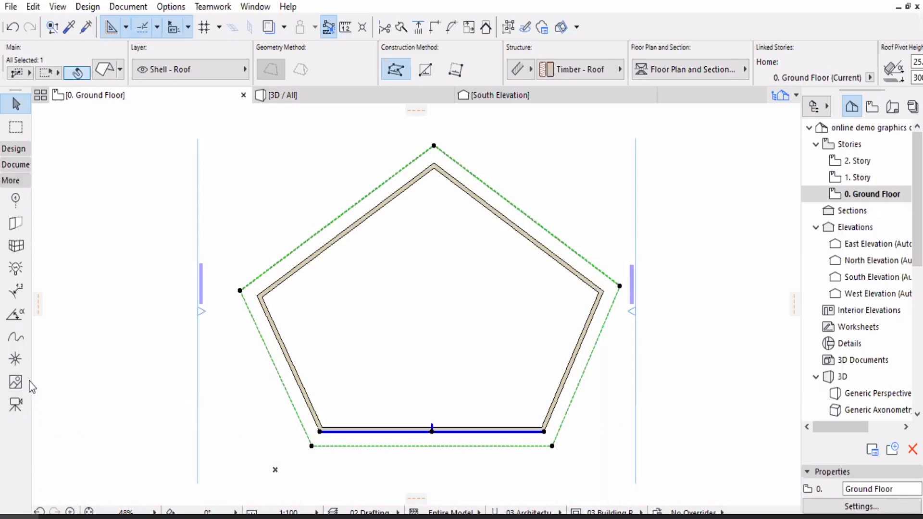
{"action": "left_click", "coordinate": [19, 169]}
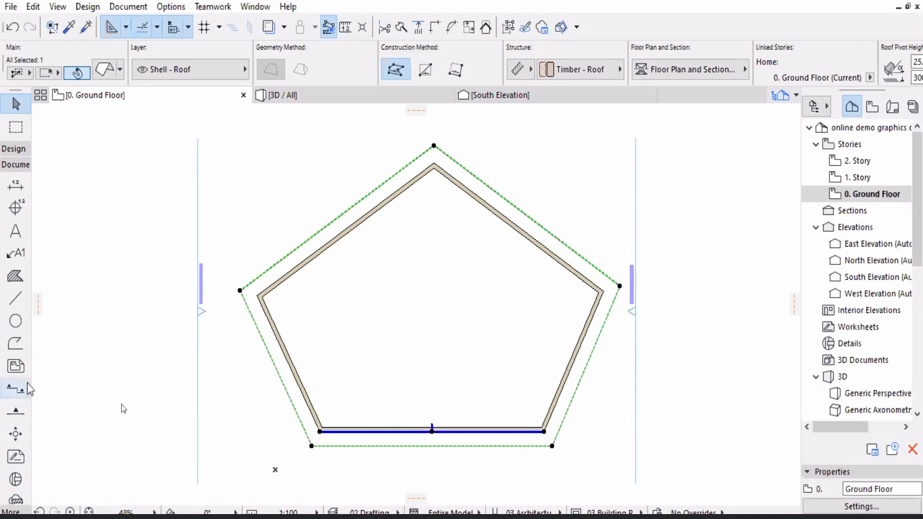
Deselect the roof and draw a straight vertical section line through the pentagon's apex, extending beyond the roof outline at both ends and looking east.
{"action": "left_click", "coordinate": [15, 389]}
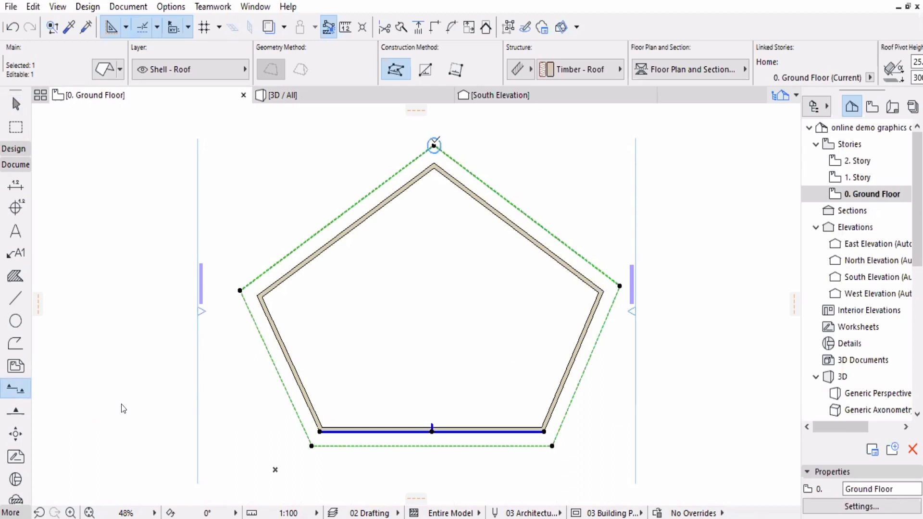
{"action": "left_click", "coordinate": [434, 145]}
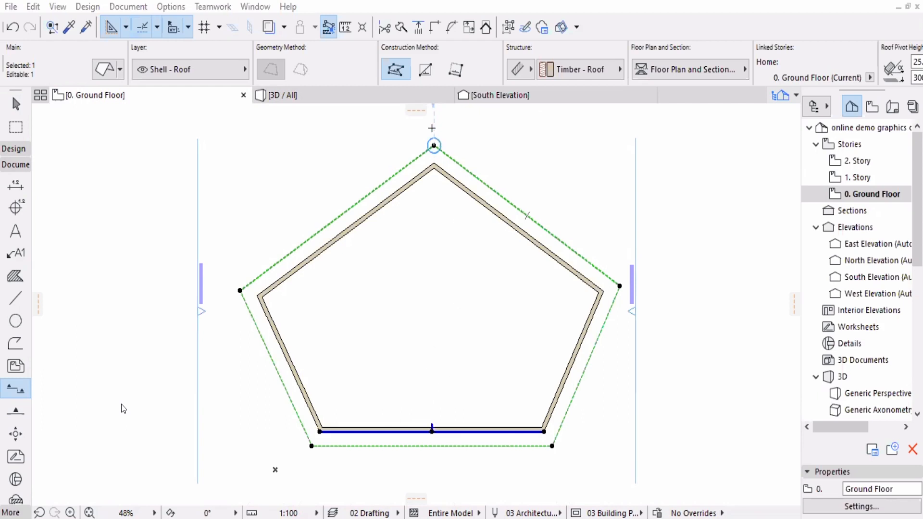
{"action": "scroll", "coordinate": [434, 145], "scroll_direction": "up", "scroll_amount": 1}
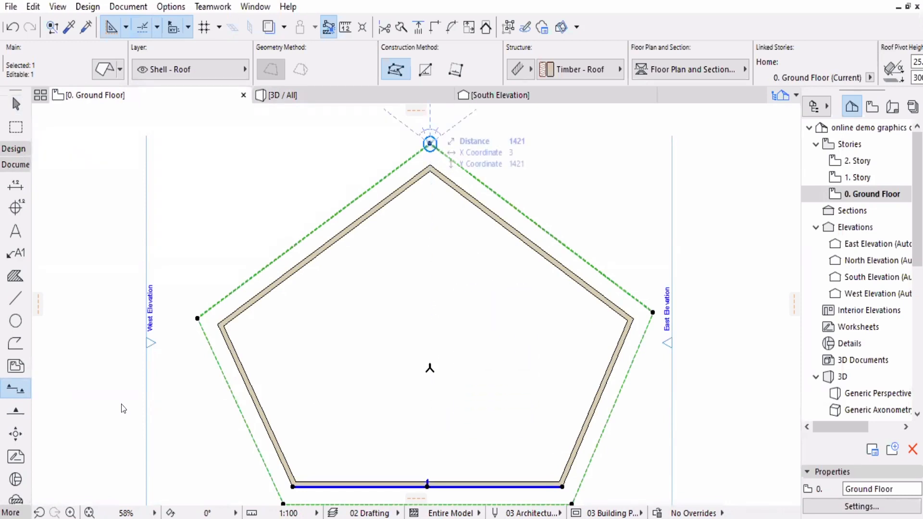
{"action": "middle_click_drag", "start_coordinate": [436, 356], "coordinate": [439, 320]}
{"action": "key", "text": "Escape"}
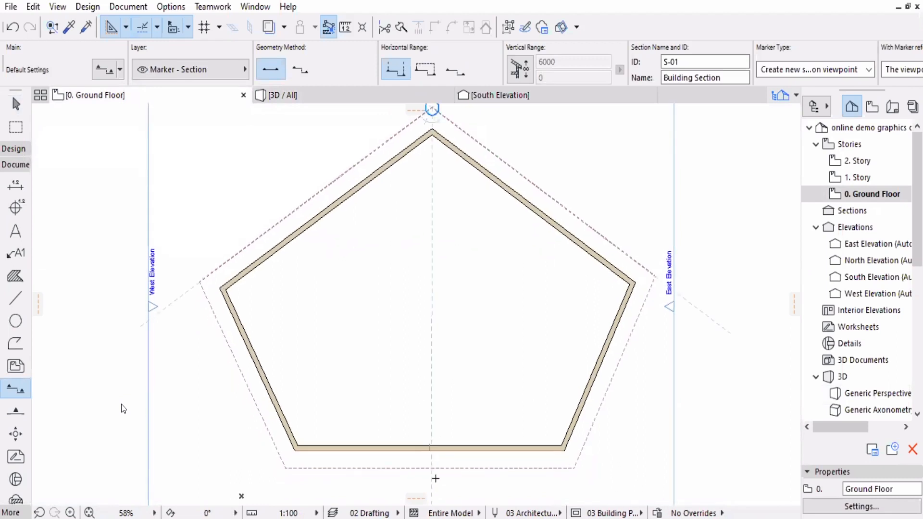
{"action": "left_click", "coordinate": [432, 495]}
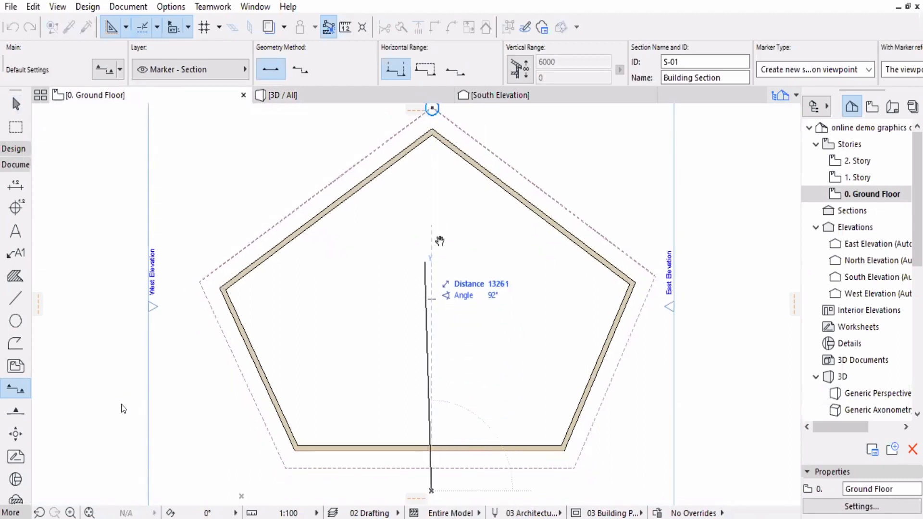
{"action": "middle_click_drag", "start_coordinate": [439, 241], "coordinate": [440, 242]}
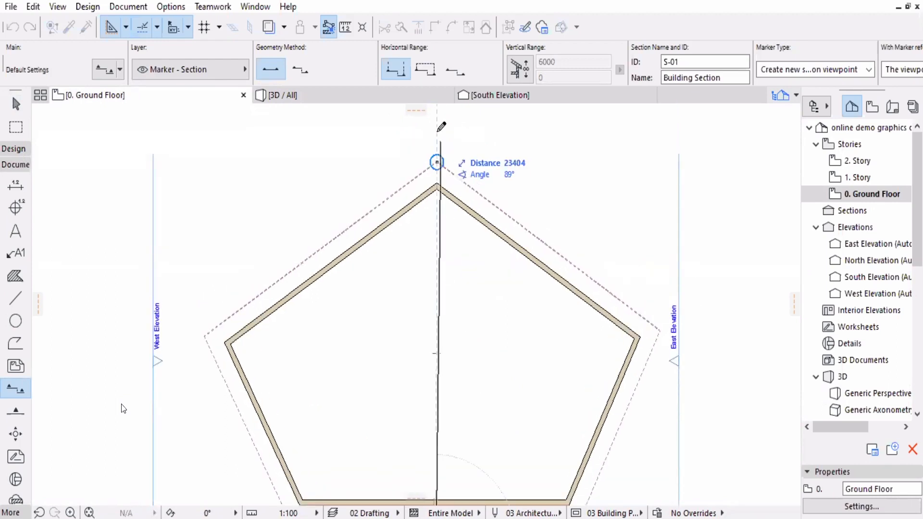
{"action": "left_click", "coordinate": [436, 162]}
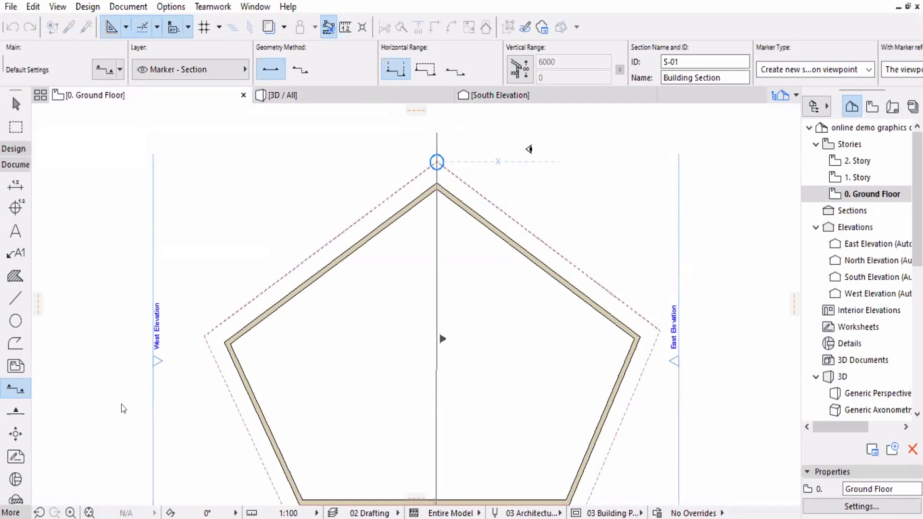
{"action": "left_click", "coordinate": [528, 149]}
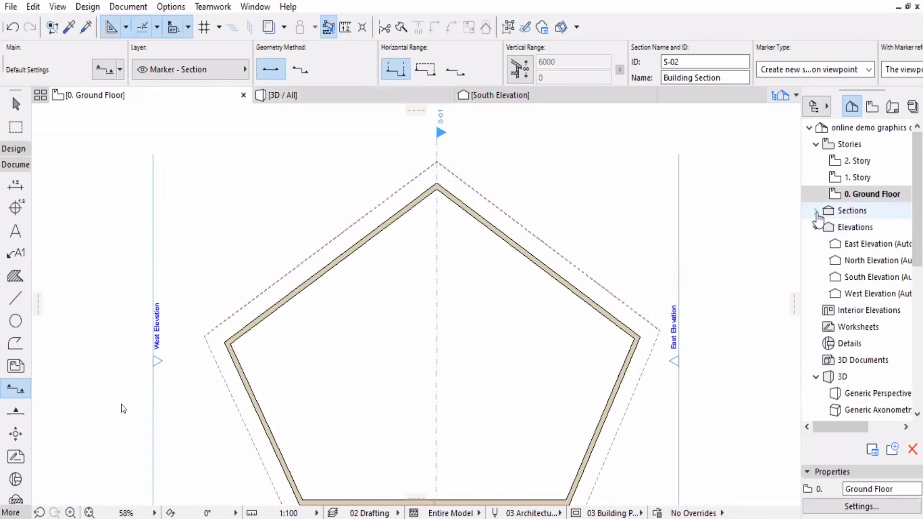
Expand the project's Sections and open the S-01 Building Section view.
{"action": "left_click", "coordinate": [816, 211]}
{"action": "left_click", "coordinate": [863, 231]}
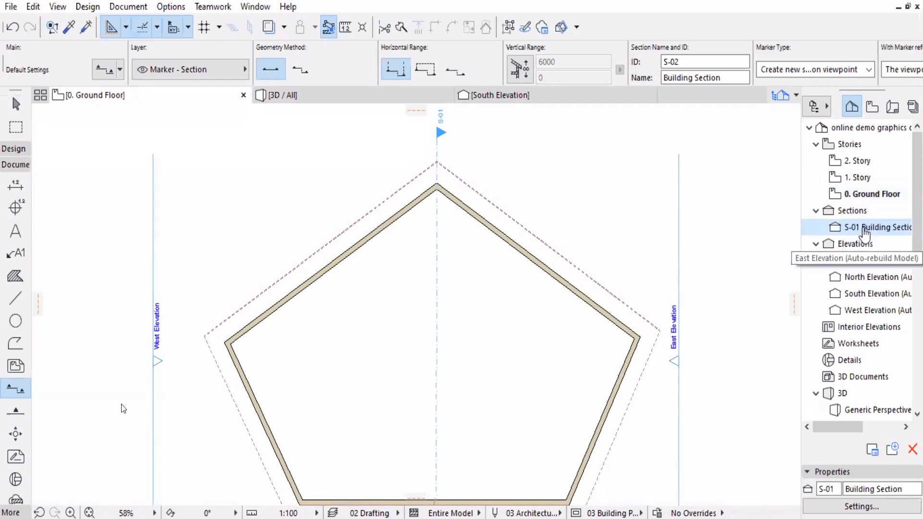
{"action": "double_click", "coordinate": [863, 230]}
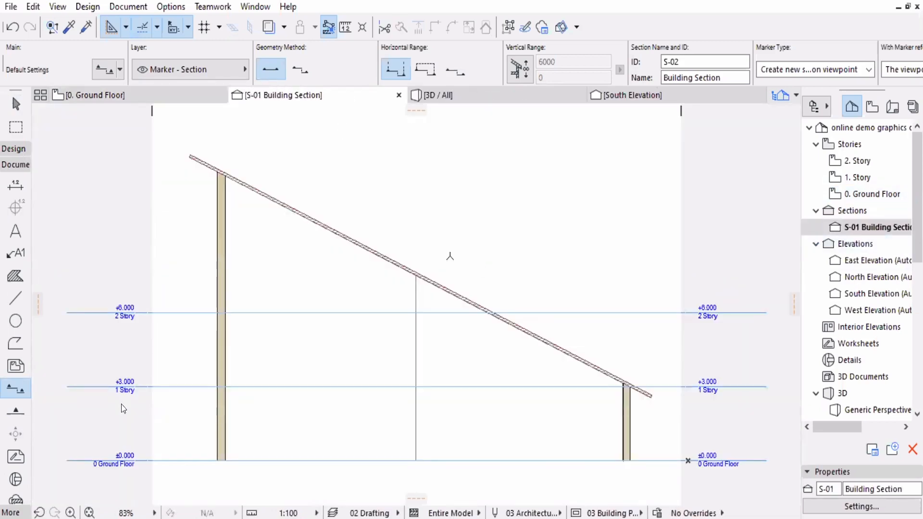
Examine the sloping roof and the supporting walls in the S-01 building section.
{"action": "scroll", "coordinate": [231, 176], "scroll_direction": "up", "scroll_amount": 5}
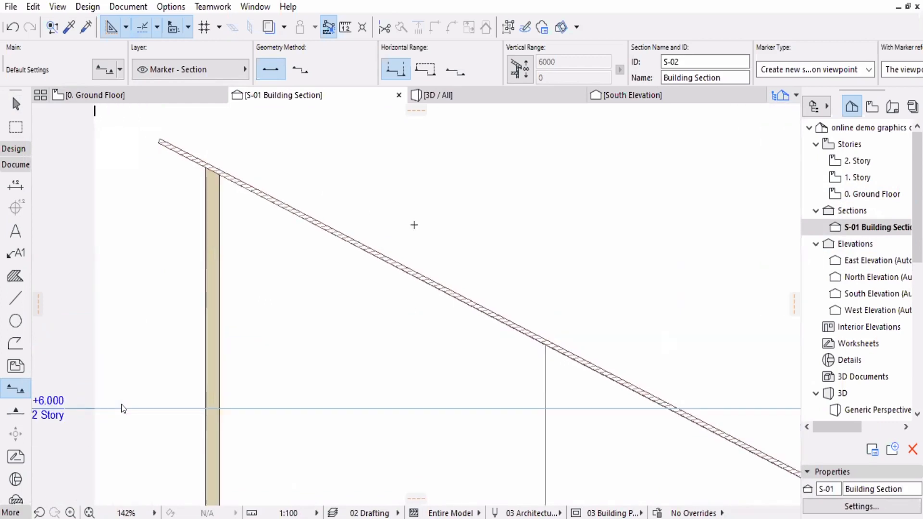
{"action": "scroll", "coordinate": [603, 366], "scroll_direction": "down", "scroll_amount": 5}
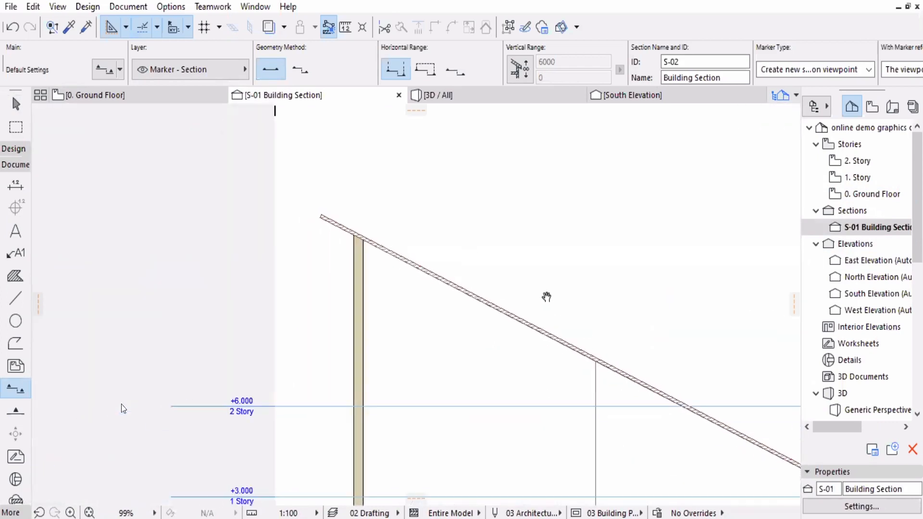
{"action": "scroll", "coordinate": [600, 373], "scroll_direction": "down", "scroll_amount": 2}
{"action": "scroll", "coordinate": [546, 297], "scroll_direction": "down", "scroll_amount": 2}
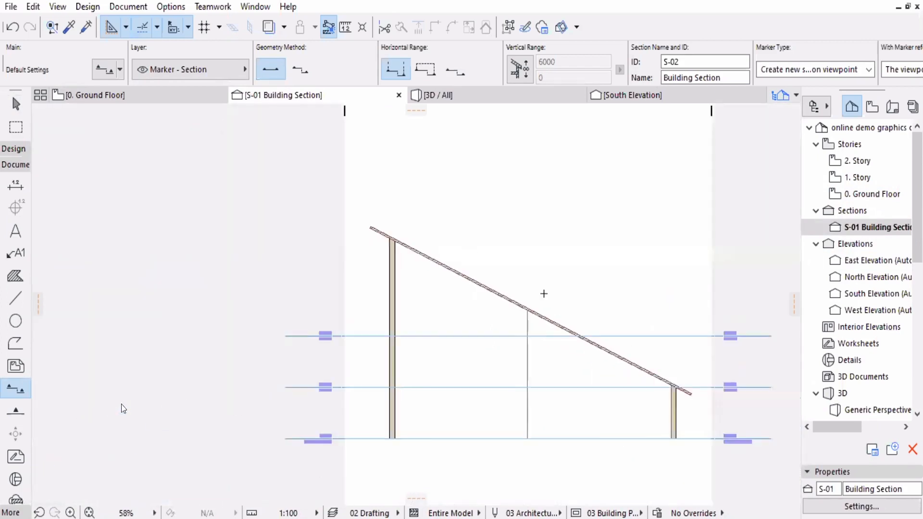
{"action": "scroll", "coordinate": [519, 239], "scroll_direction": "up", "scroll_amount": 1}
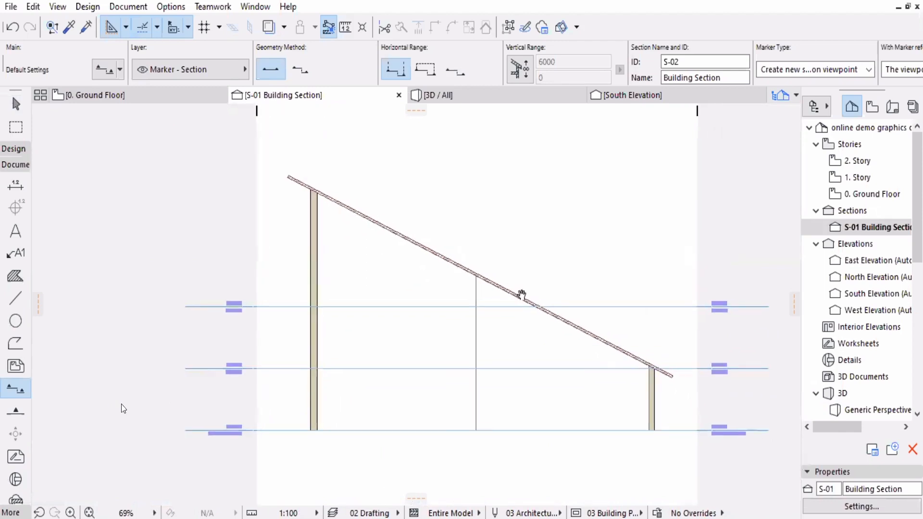
{"action": "scroll", "coordinate": [309, 196], "scroll_direction": "up", "scroll_amount": 2}
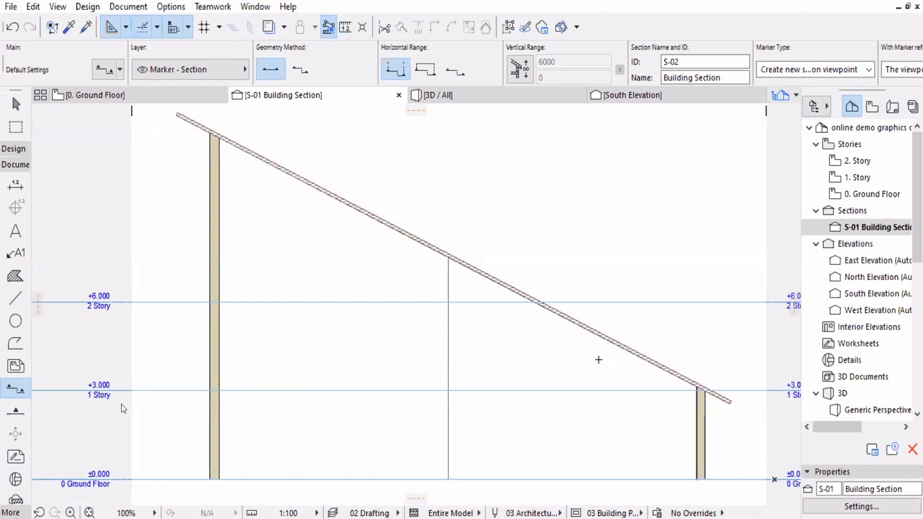
{"action": "scroll", "coordinate": [391, 278], "scroll_direction": "down", "scroll_amount": 2}
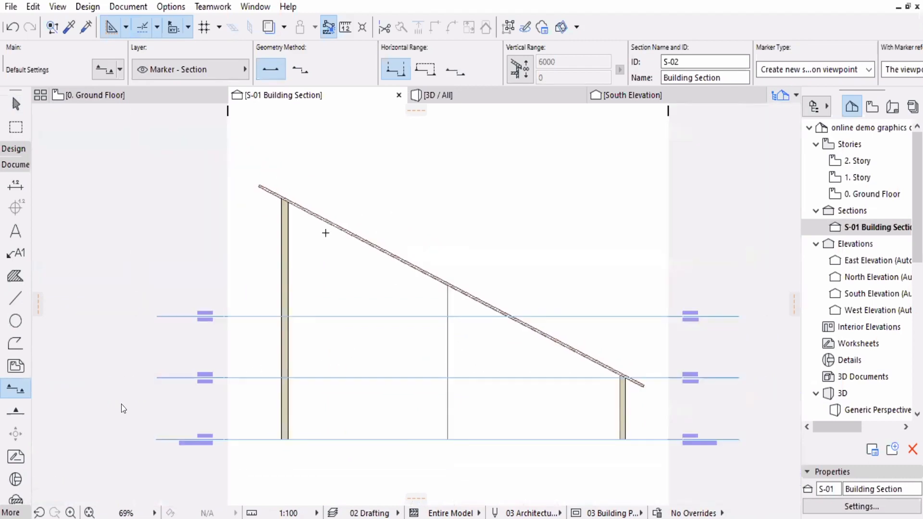
{"action": "scroll", "coordinate": [312, 221], "scroll_direction": "up", "scroll_amount": 2}
{"action": "scroll", "coordinate": [271, 189], "scroll_direction": "up", "scroll_amount": 2}
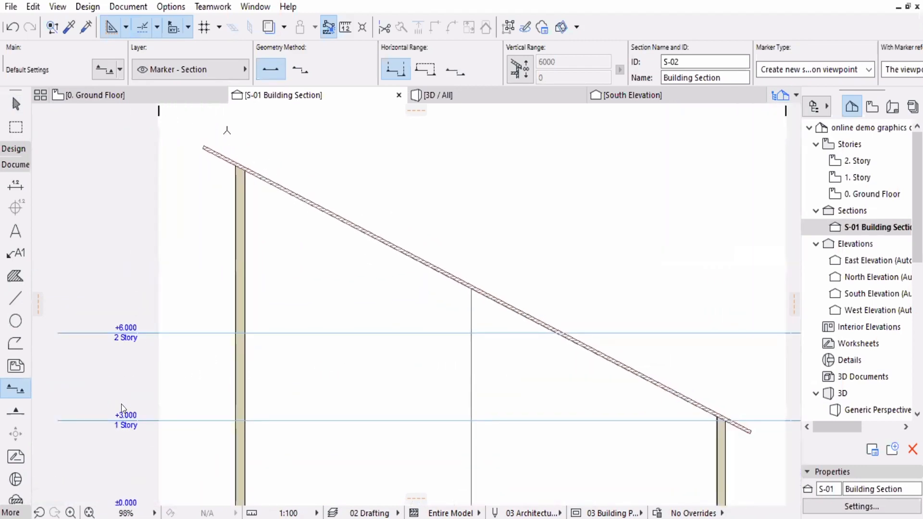
Apply the Simplified Plan graphic override to the S-01 building section.
{"action": "left_click", "coordinate": [721, 512]}
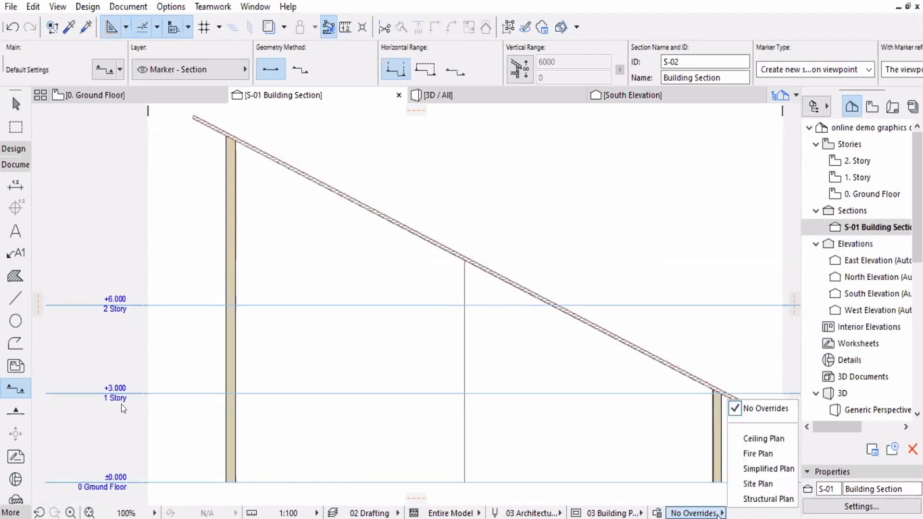
{"action": "left_click", "coordinate": [764, 470]}
{"action": "middle_click_drag", "start_coordinate": [594, 418], "coordinate": [597, 415]}
{"action": "scroll", "coordinate": [588, 399], "scroll_direction": "down", "scroll_amount": 2}
{"action": "scroll", "coordinate": [586, 379], "scroll_direction": "up", "scroll_amount": 1}
{"action": "middle_click_drag", "start_coordinate": [539, 378], "coordinate": [535, 375]}
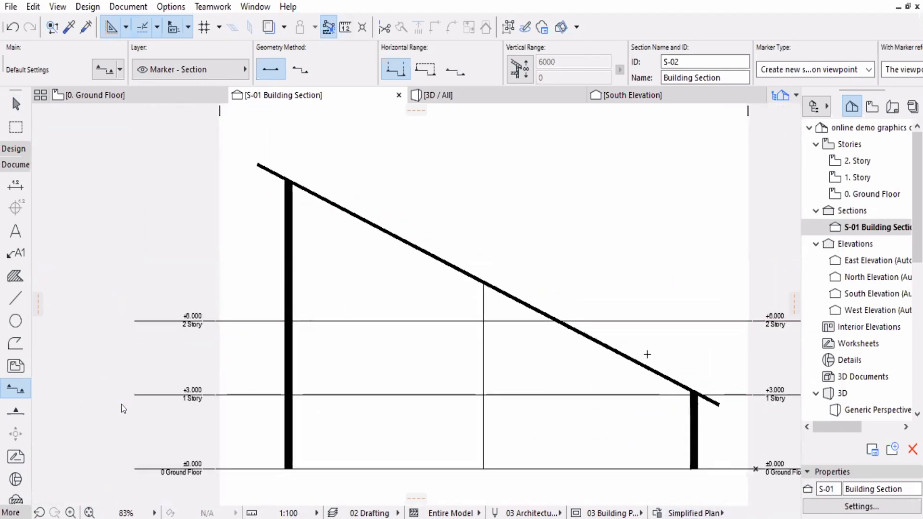
Examine how the cut walls and roof are displayed in the section under the Simplified Plan override.
{"action": "middle_click_drag", "start_coordinate": [669, 324], "coordinate": [650, 313]}
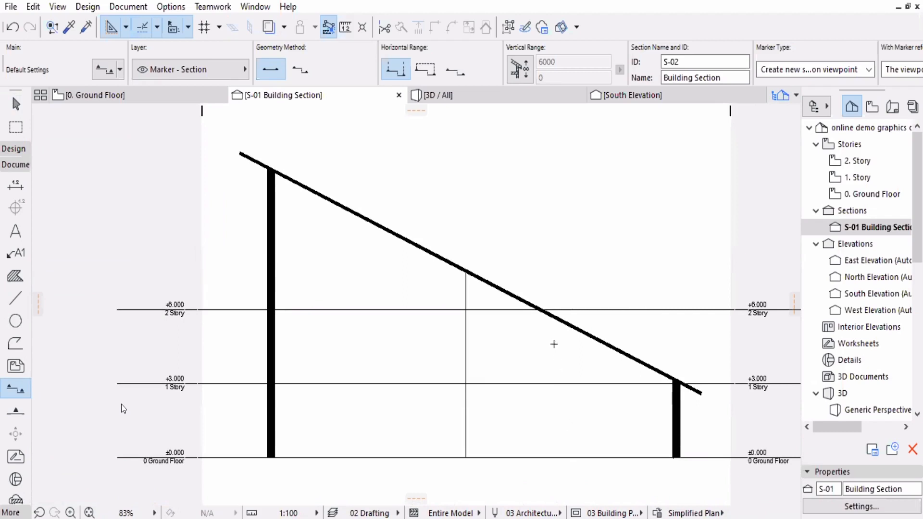
{"action": "scroll", "coordinate": [555, 345], "scroll_direction": "up", "scroll_amount": 2}
{"action": "middle_click_drag", "start_coordinate": [558, 389], "coordinate": [559, 357]}
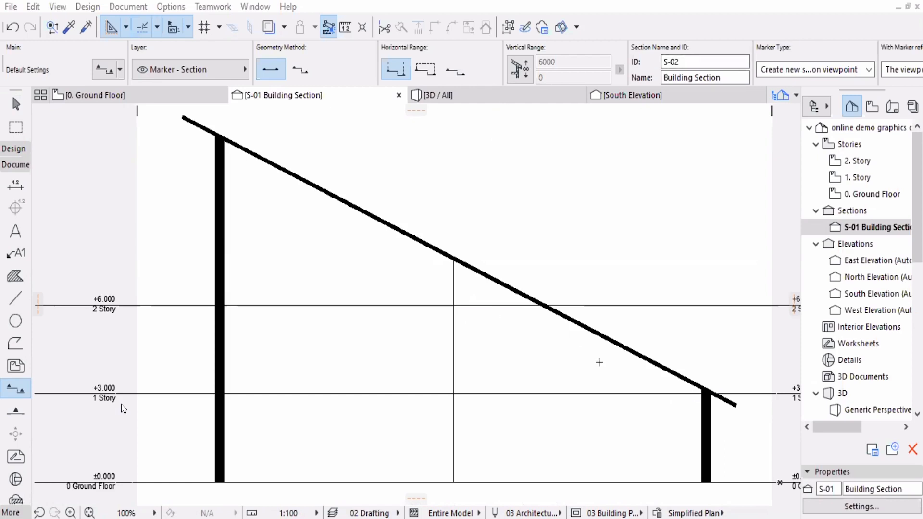
{"action": "scroll", "coordinate": [595, 404], "scroll_direction": "down", "scroll_amount": 3}
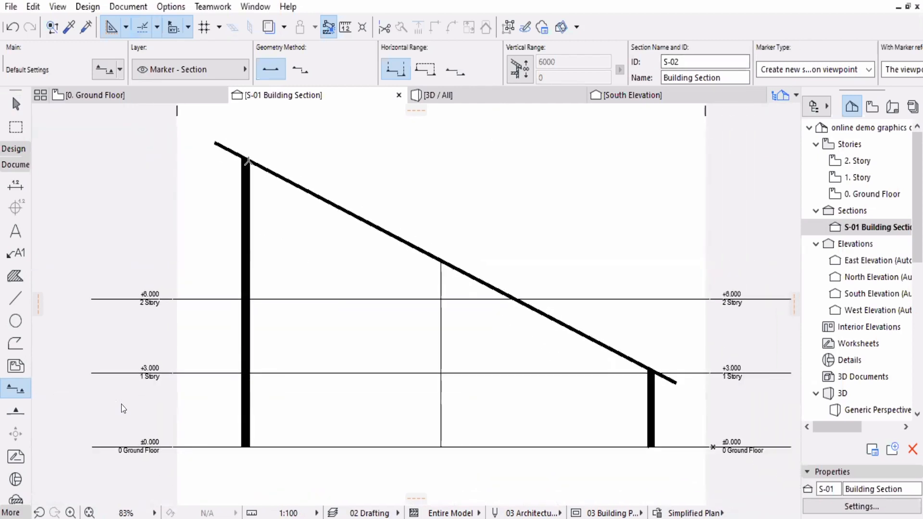
{"action": "scroll", "coordinate": [544, 317], "scroll_direction": "up", "scroll_amount": 2}
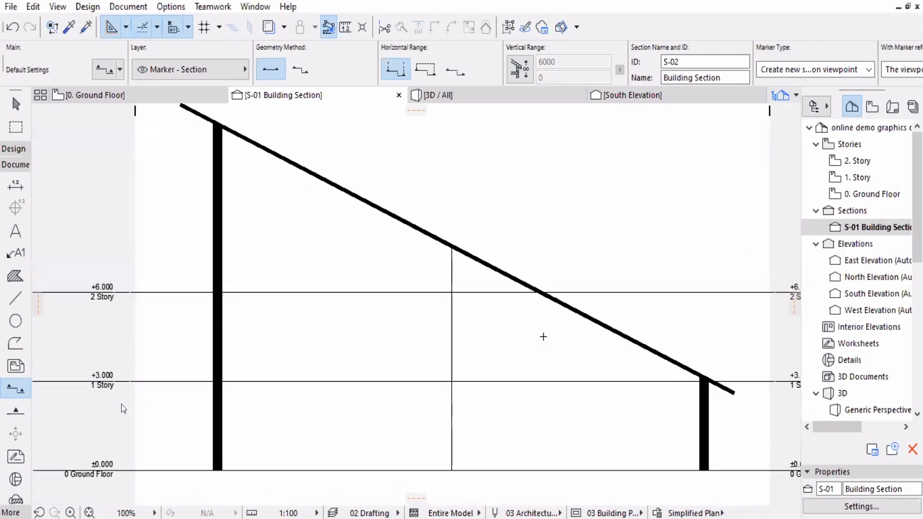
{"action": "middle_click_drag", "start_coordinate": [360, 204], "coordinate": [363, 207]}
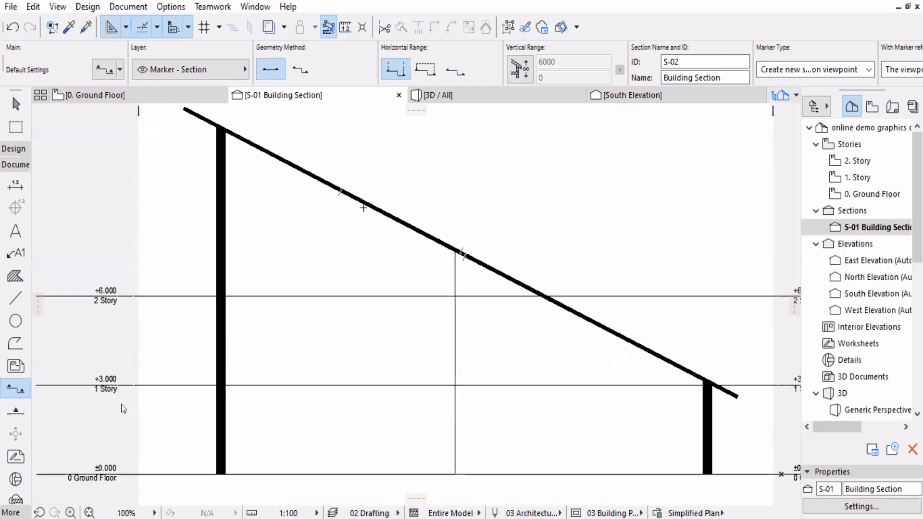
{"action": "scroll", "coordinate": [289, 163], "scroll_direction": "down", "scroll_amount": 2}
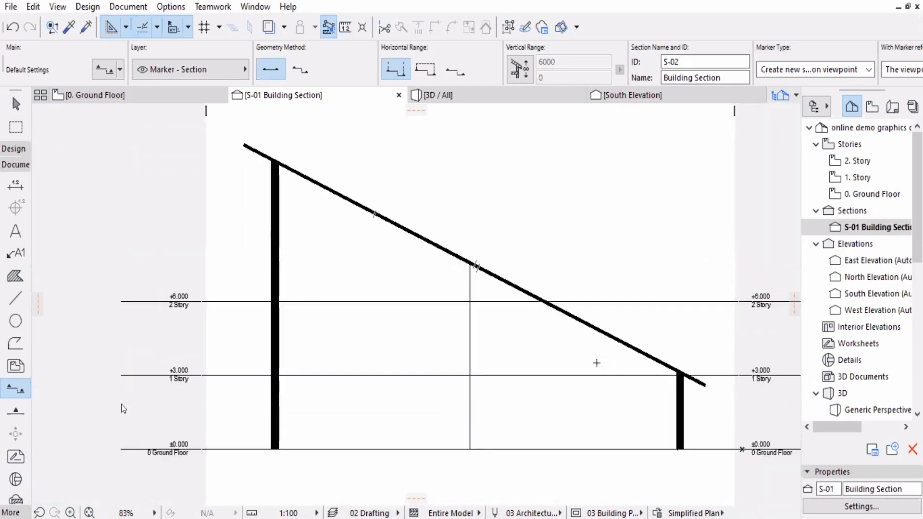
Set the section's graphic override back to No Overrides.
{"action": "left_click", "coordinate": [712, 513]}
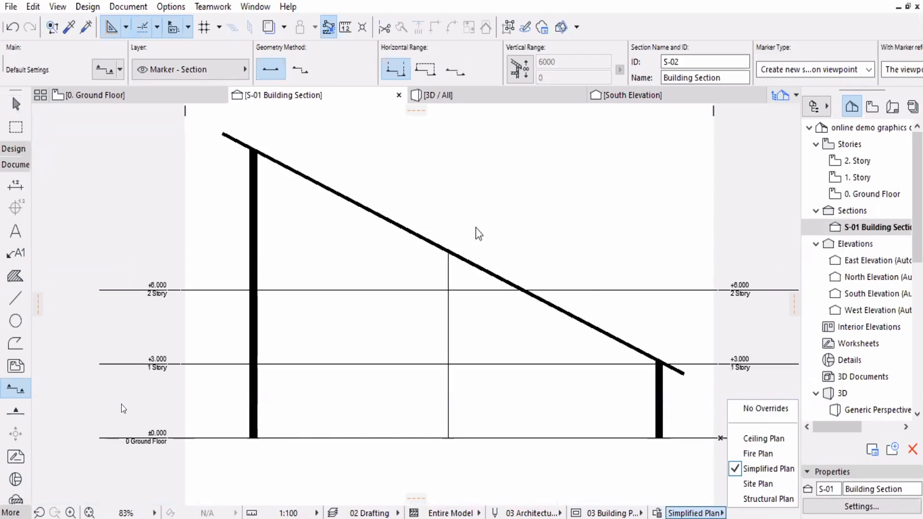
{"action": "left_click", "coordinate": [468, 203]}
{"action": "middle_click_drag", "start_coordinate": [641, 255], "coordinate": [630, 264]}
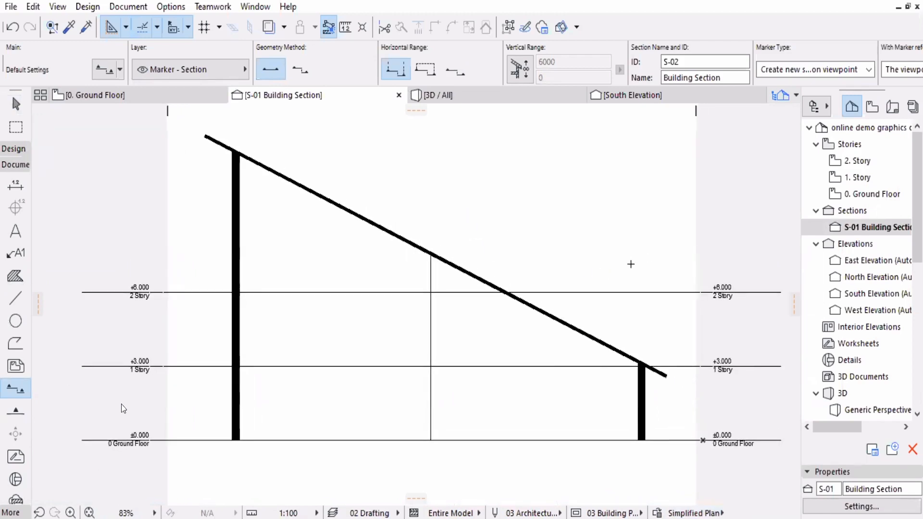
{"action": "mouse_move", "coordinate": [566, 249]}
{"action": "middle_mouse_down"}
{"action": "mouse_move", "coordinate": [573, 259]}
{"action": "mouse_move", "coordinate": [554, 264]}
{"action": "middle_mouse_up"}
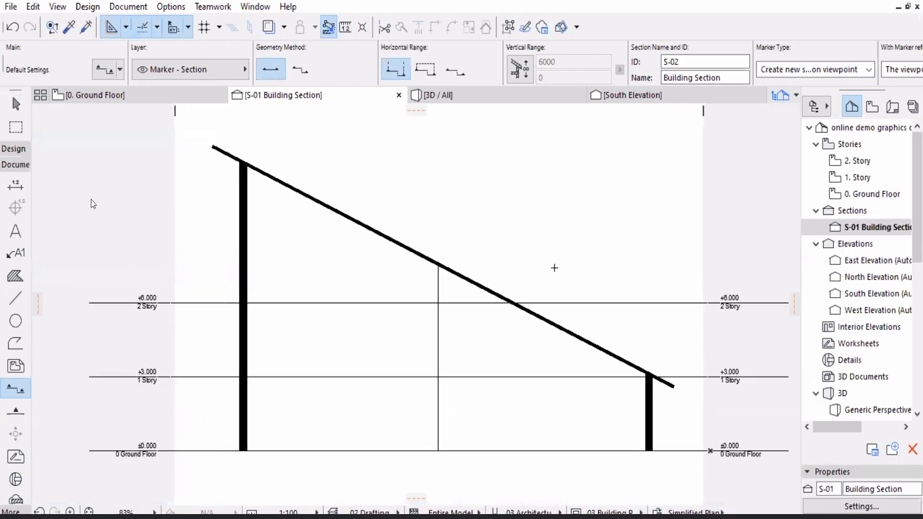
{"action": "scroll", "coordinate": [545, 275], "scroll_direction": "up", "scroll_amount": 1}
{"action": "scroll", "coordinate": [553, 297], "scroll_direction": "down", "scroll_amount": 2}
{"action": "left_click", "coordinate": [707, 512]}
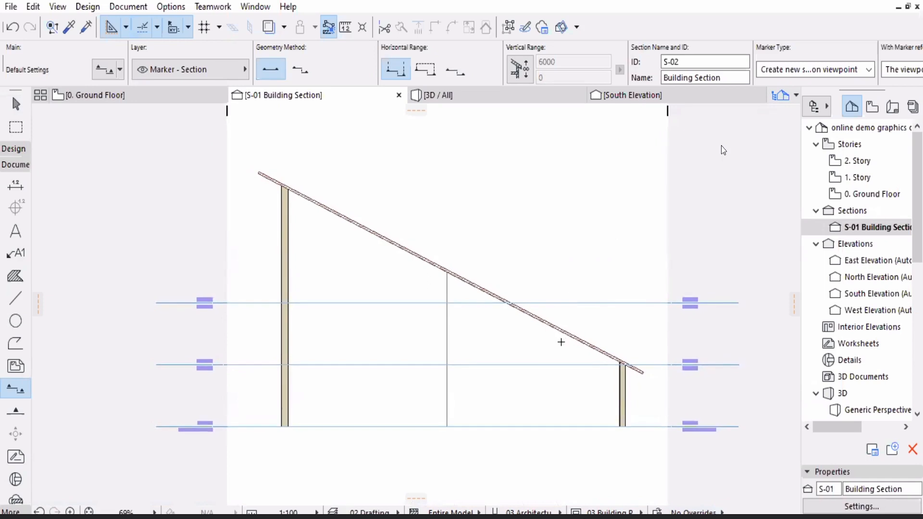
{"action": "scroll", "coordinate": [557, 320], "scroll_direction": "down", "scroll_amount": 1}
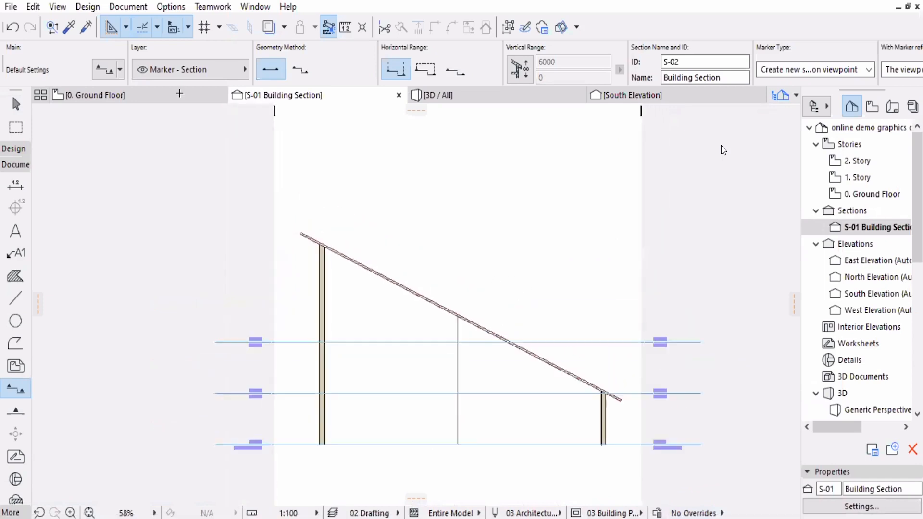
Open the Ground Floor plan.
{"action": "left_click", "coordinate": [179, 94]}
{"action": "scroll", "coordinate": [526, 293], "scroll_direction": "down", "scroll_amount": 1}
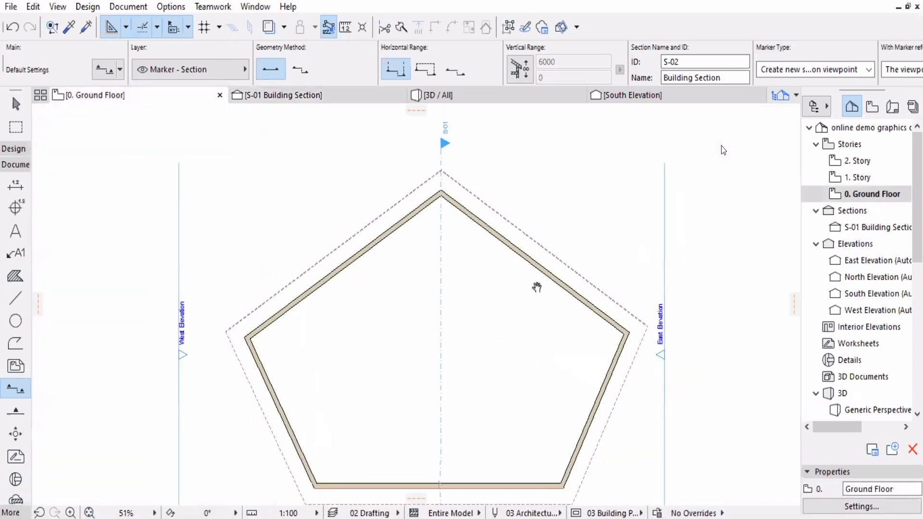
{"action": "scroll", "coordinate": [537, 287], "scroll_direction": "down", "scroll_amount": 1}
{"action": "scroll", "coordinate": [541, 269], "scroll_direction": "up", "scroll_amount": 1}
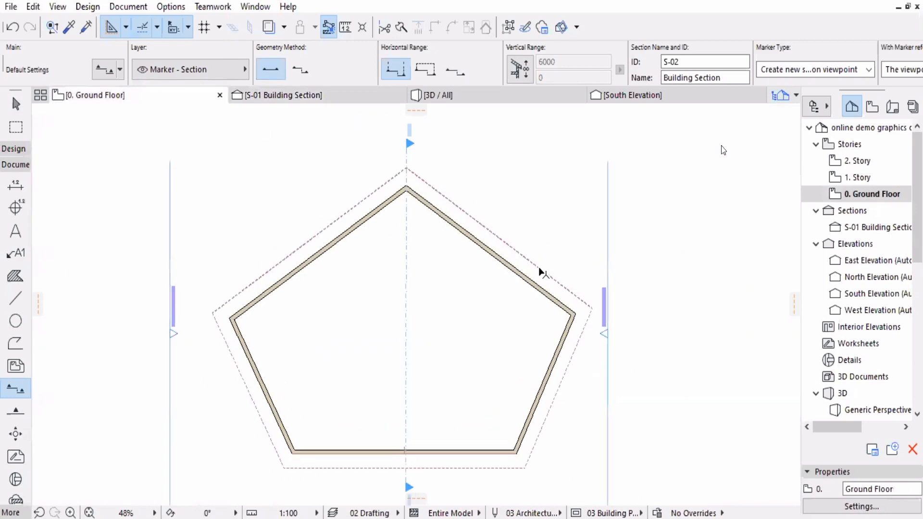
Leave the section command and select the pentagonal roof on the floor plan.
{"action": "key", "text": "Escape"}
{"action": "left_click", "coordinate": [533, 274]}
{"action": "middle_click_drag", "start_coordinate": [505, 357], "coordinate": [498, 343]}
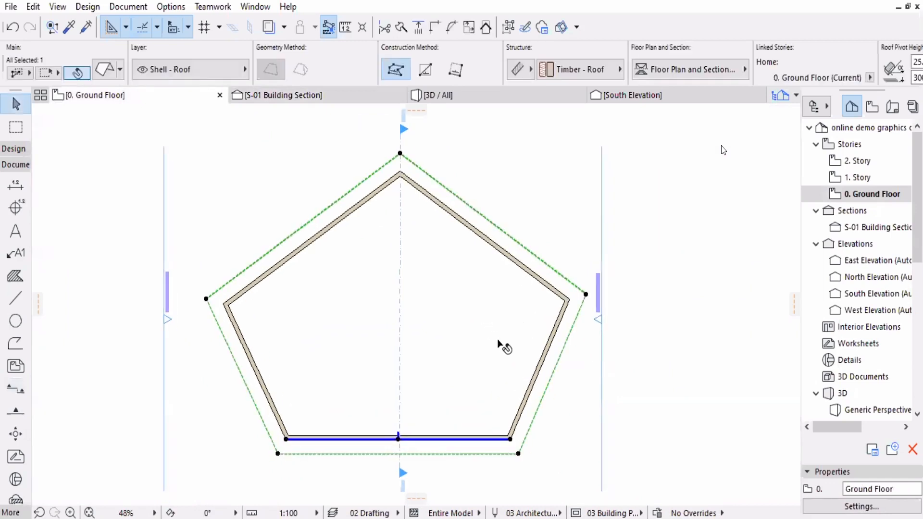
{"action": "middle_click_drag", "start_coordinate": [451, 297], "coordinate": [448, 306]}
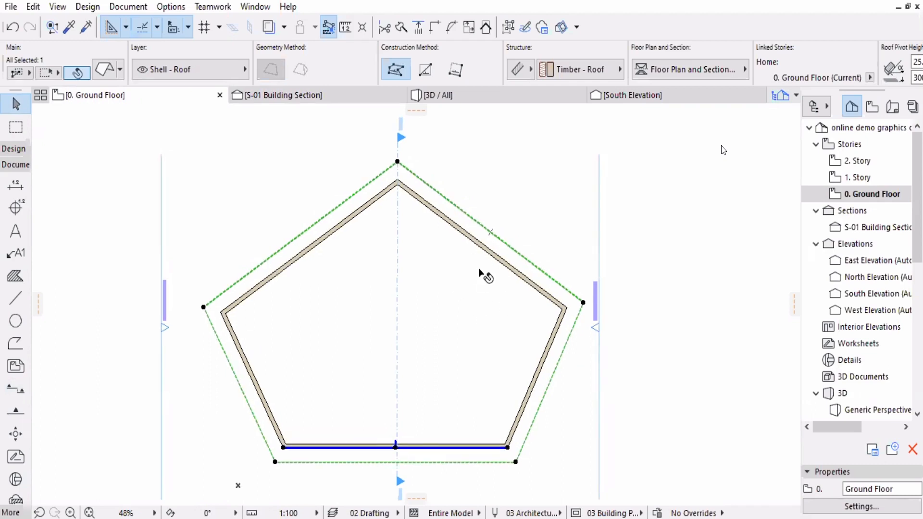
{"action": "scroll", "coordinate": [451, 337], "scroll_direction": "up", "scroll_amount": 2}
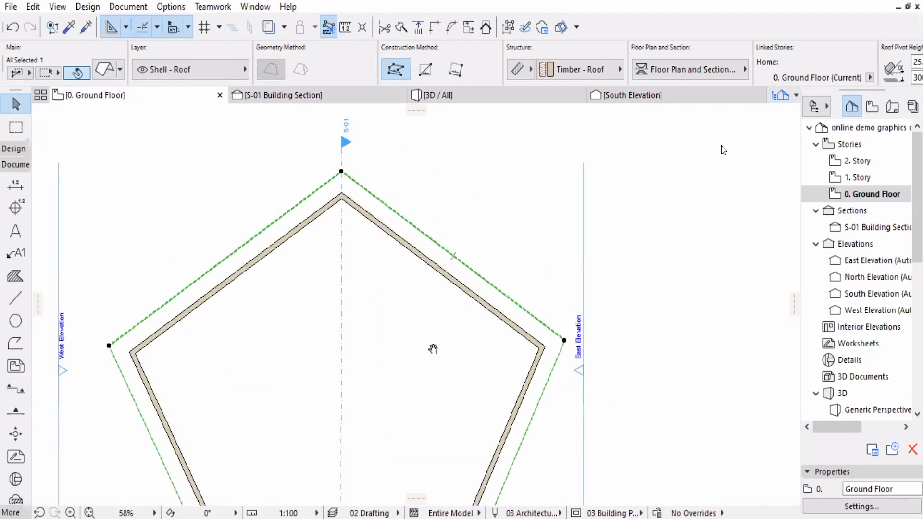
{"action": "scroll", "coordinate": [453, 288], "scroll_direction": "down", "scroll_amount": 2}
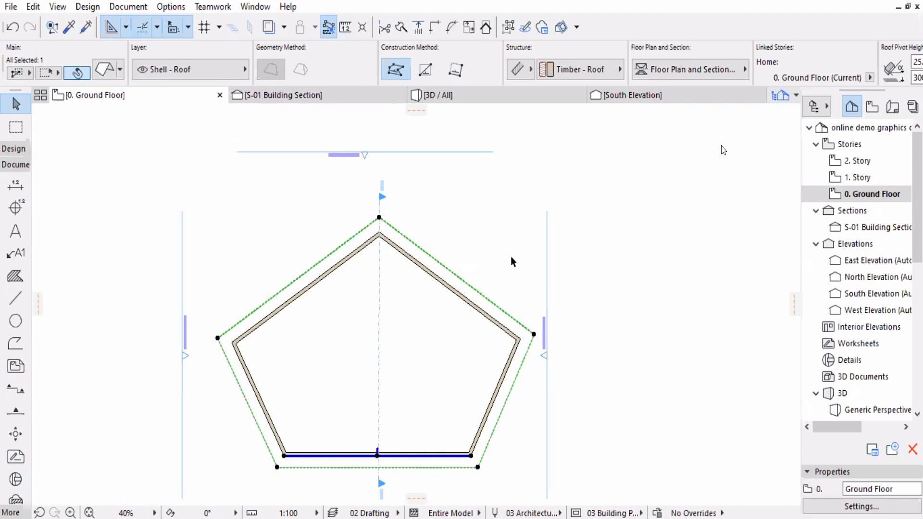
{"action": "middle_click_drag", "start_coordinate": [538, 358], "coordinate": [543, 377]}
{"action": "scroll", "coordinate": [505, 298], "scroll_direction": "up", "scroll_amount": 2}
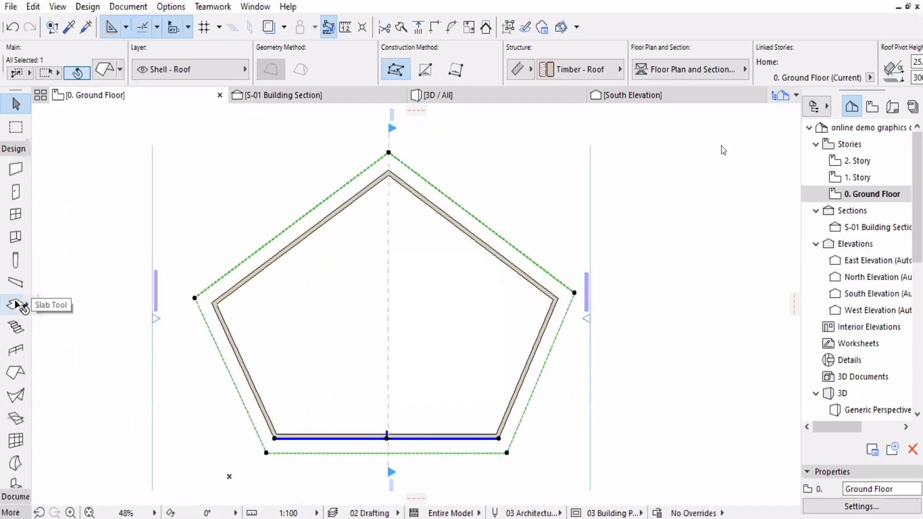
Try to create a slab from the pentagonal outline using the Slab tool and the Magic Wand.
{"action": "left_click", "coordinate": [16, 305]}
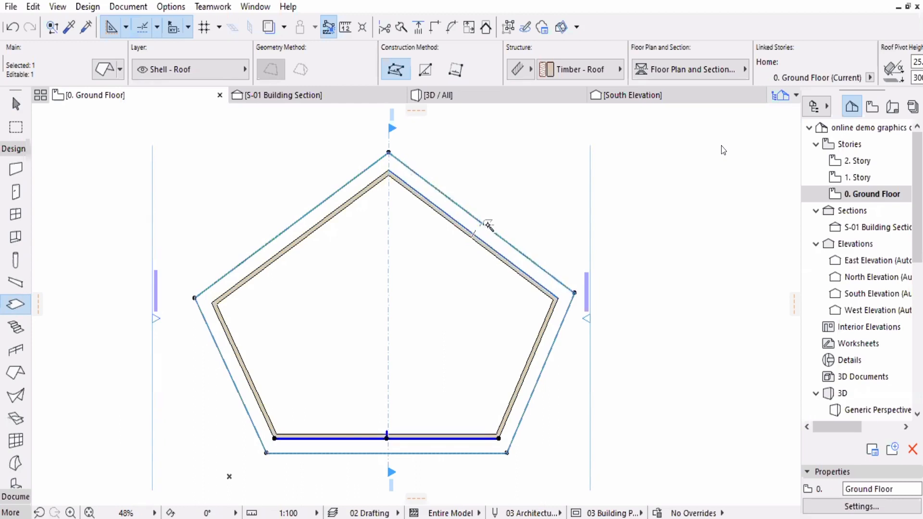
{"action": "left_click", "coordinate": [483, 222]}
{"action": "scroll", "coordinate": [473, 235], "scroll_direction": "up", "scroll_amount": 2}
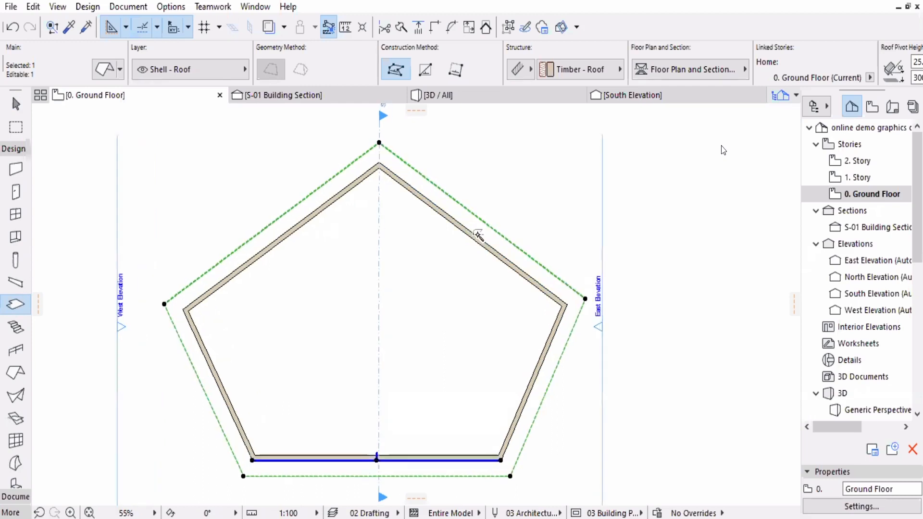
{"action": "scroll", "coordinate": [478, 236], "scroll_direction": "up", "scroll_amount": 2}
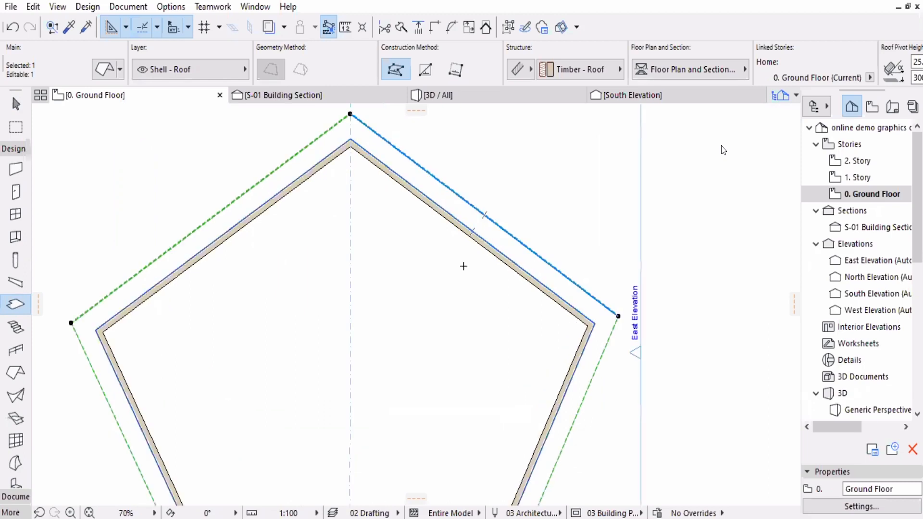
{"action": "key", "text": "Escape"}
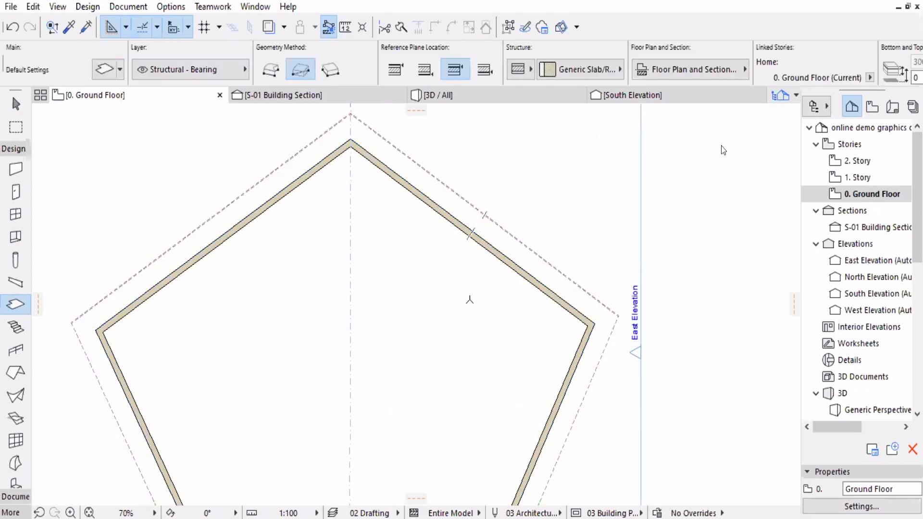
{"action": "middle_click_drag", "start_coordinate": [471, 302], "coordinate": [474, 301]}
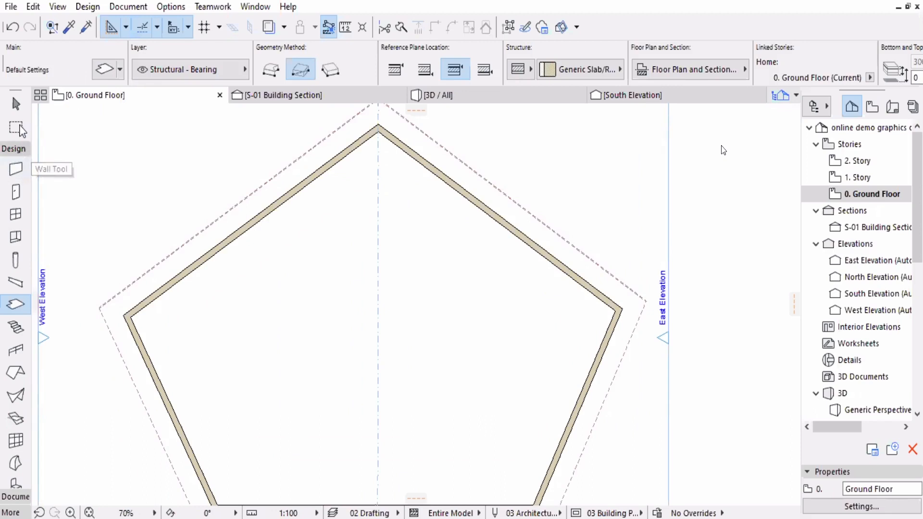
{"action": "left_click", "coordinate": [15, 104]}
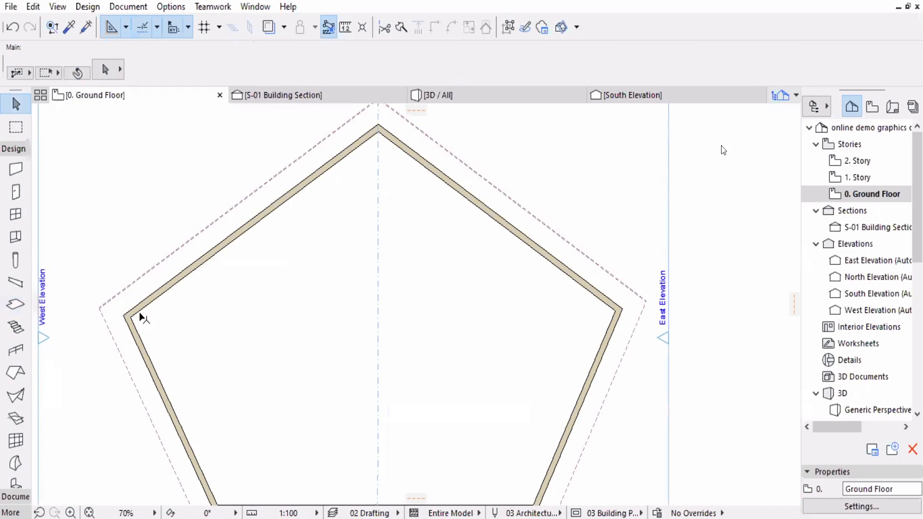
{"action": "left_click", "coordinate": [458, 161]}
{"action": "left_click", "coordinate": [438, 207]}
{"action": "left_click", "coordinate": [460, 293]}
{"action": "left_click", "coordinate": [455, 278]}
{"action": "left_click", "coordinate": [421, 242]}
{"action": "scroll", "coordinate": [452, 318], "scroll_direction": "up", "scroll_amount": 2}
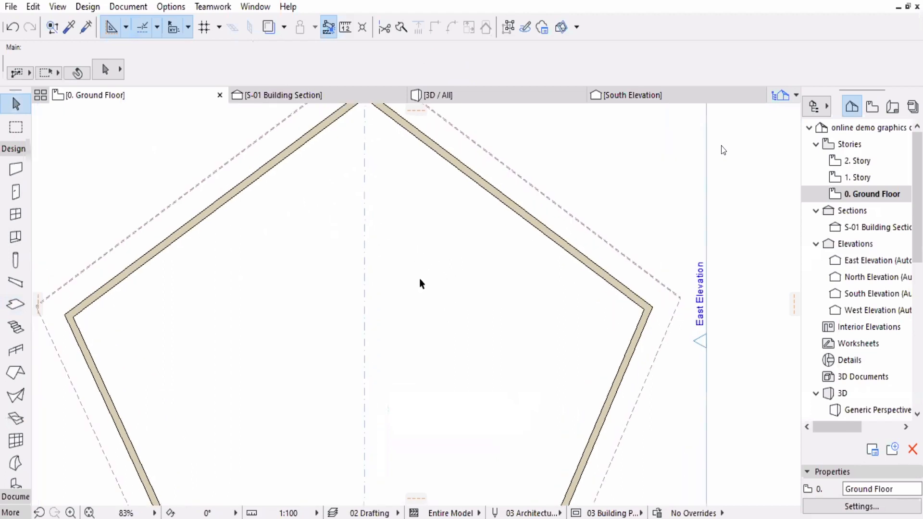
{"action": "scroll", "coordinate": [452, 317], "scroll_direction": "down", "scroll_amount": 3}
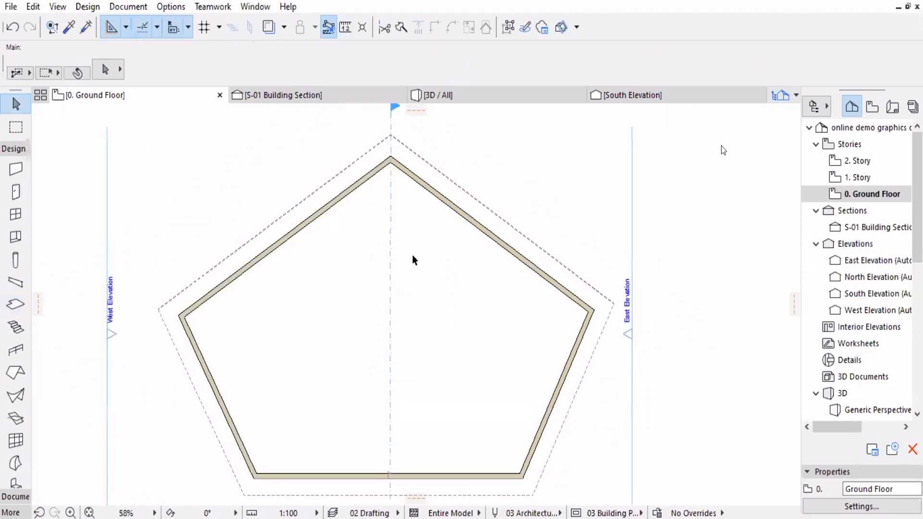
Turn on Quick Selection and create a slab from the pentagonal wall outline using the Slab tool with the Magic Wand.
{"action": "left_click", "coordinate": [82, 77]}
{"action": "scroll", "coordinate": [488, 308], "scroll_direction": "up", "scroll_amount": 2}
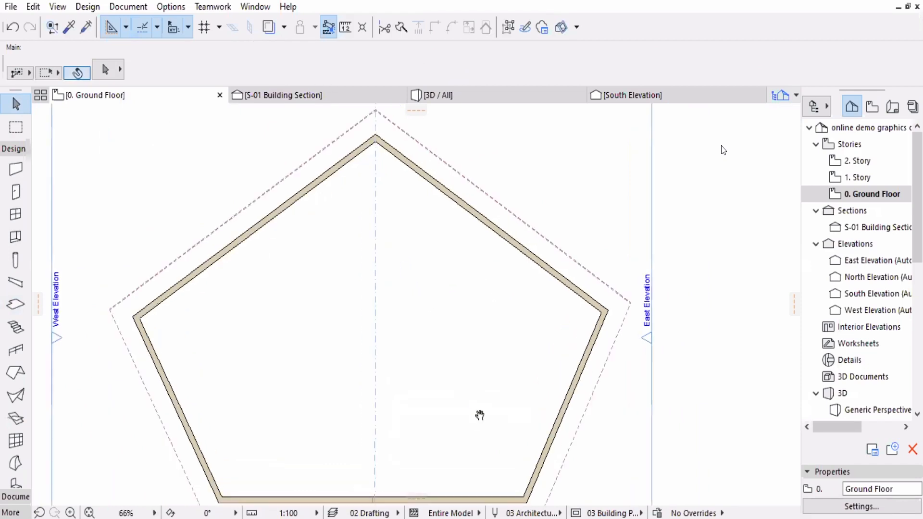
{"action": "left_click", "coordinate": [325, 94]}
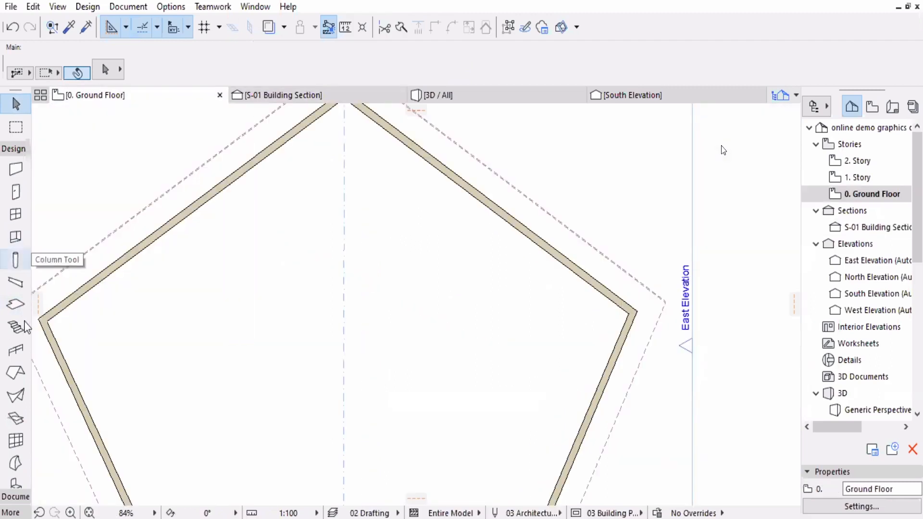
{"action": "left_click", "coordinate": [22, 305]}
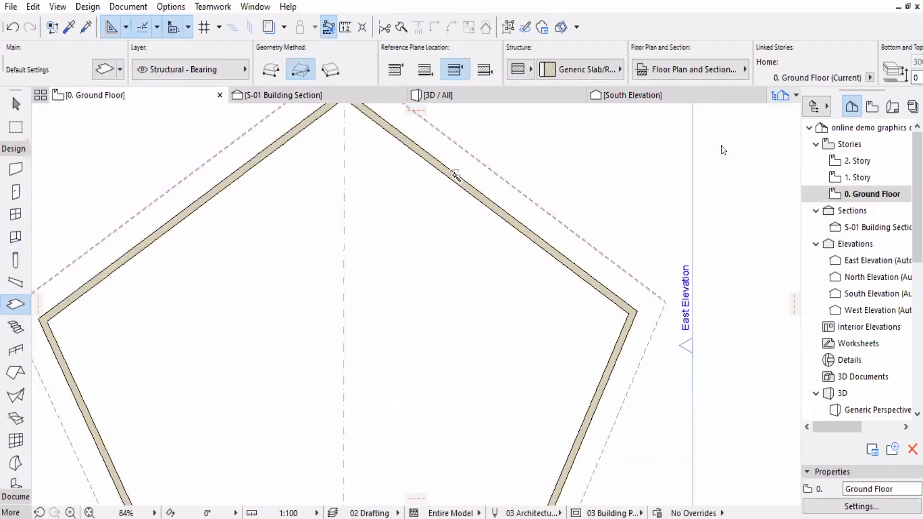
{"action": "key", "text": "space"}
{"action": "left_click", "coordinate": [454, 175]}
{"action": "key", "text": "Escape"}
{"action": "left_click", "coordinate": [451, 259]}
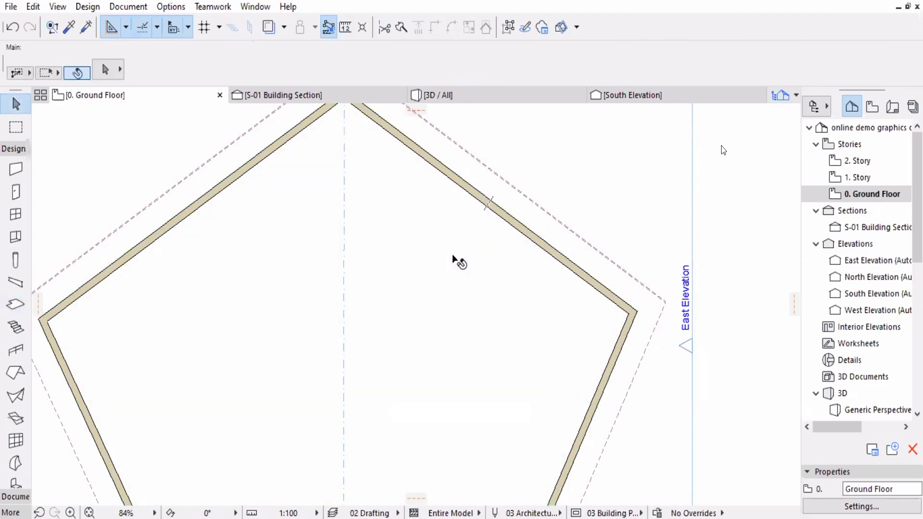
{"action": "key", "text": "Escape"}
{"action": "left_click_drag", "start_coordinate": [480, 286], "coordinate": [433, 248]}
{"action": "middle_click_drag", "start_coordinate": [387, 200], "coordinate": [512, 179]}
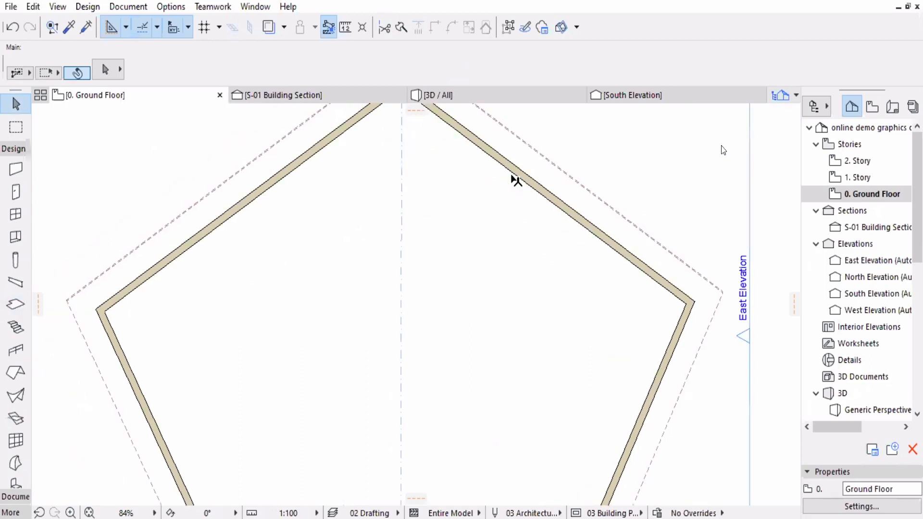
{"action": "left_click", "coordinate": [516, 180]}
{"action": "left_click", "coordinate": [543, 192]}
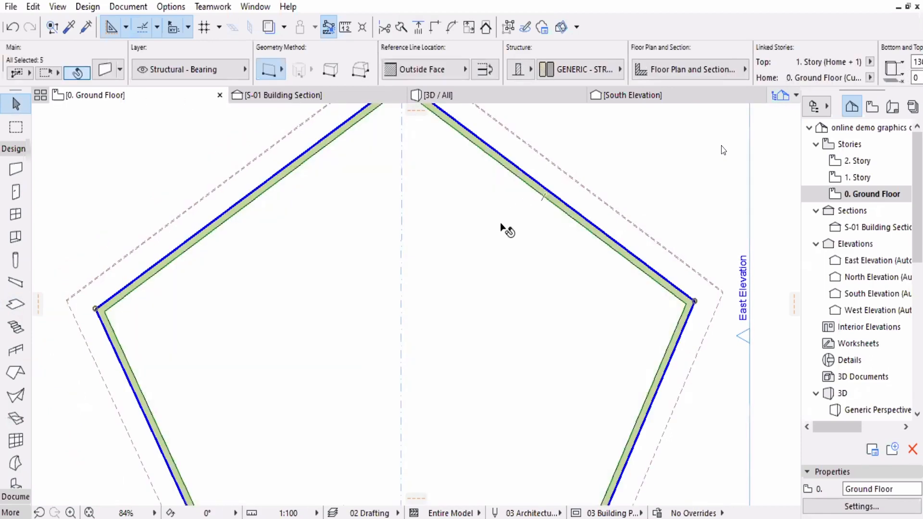
{"action": "key", "text": "Escape"}
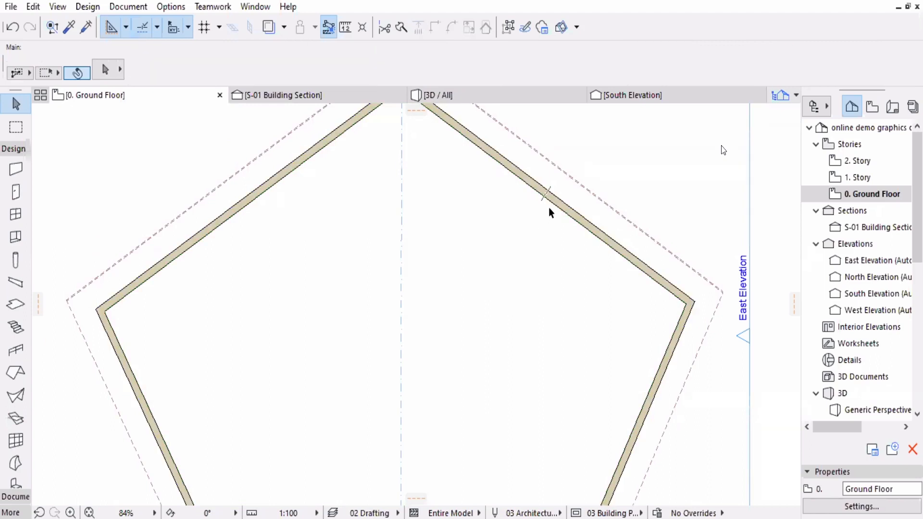
{"action": "left_click", "coordinate": [550, 212]}
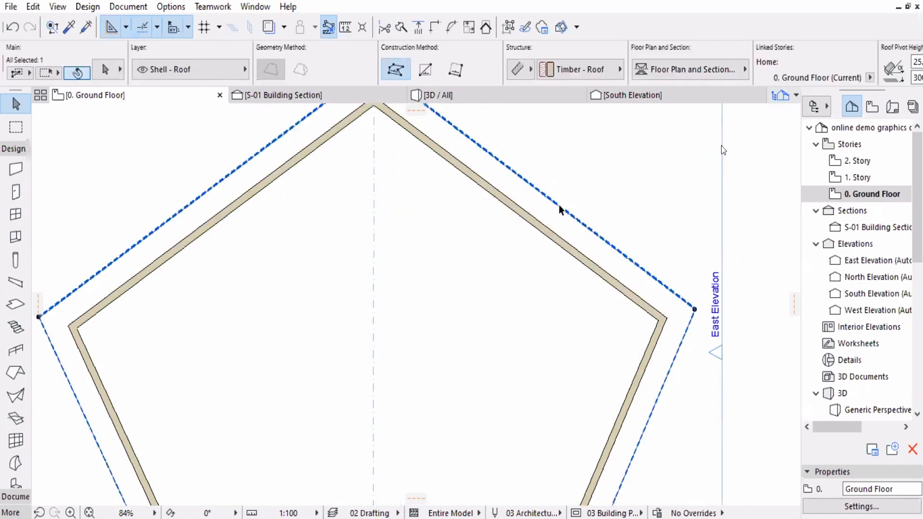
{"action": "key", "text": "Escape"}
{"action": "left_click", "coordinate": [548, 224]}
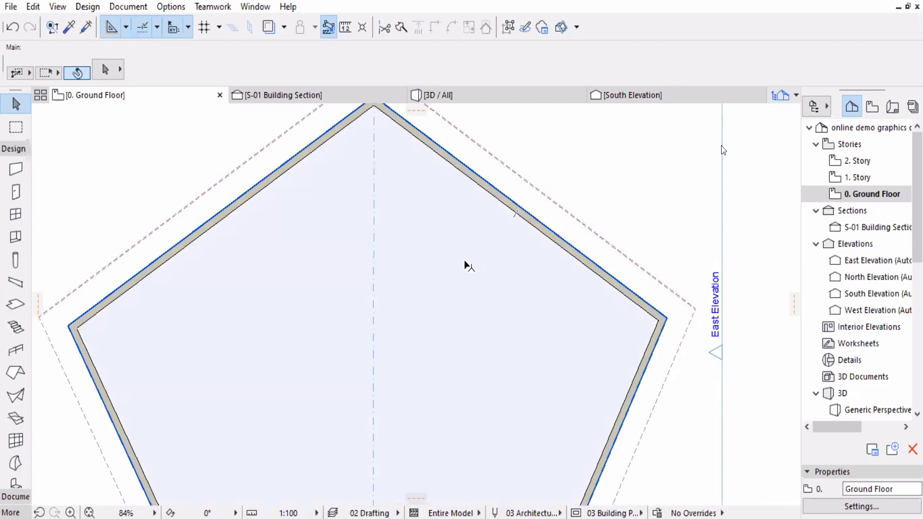
Select the pentagonal slab and offset its northeast edge outward, past the dashed roof outline.
{"action": "scroll", "coordinate": [502, 252], "scroll_direction": "down", "scroll_amount": 2}
{"action": "left_click", "coordinate": [500, 292]}
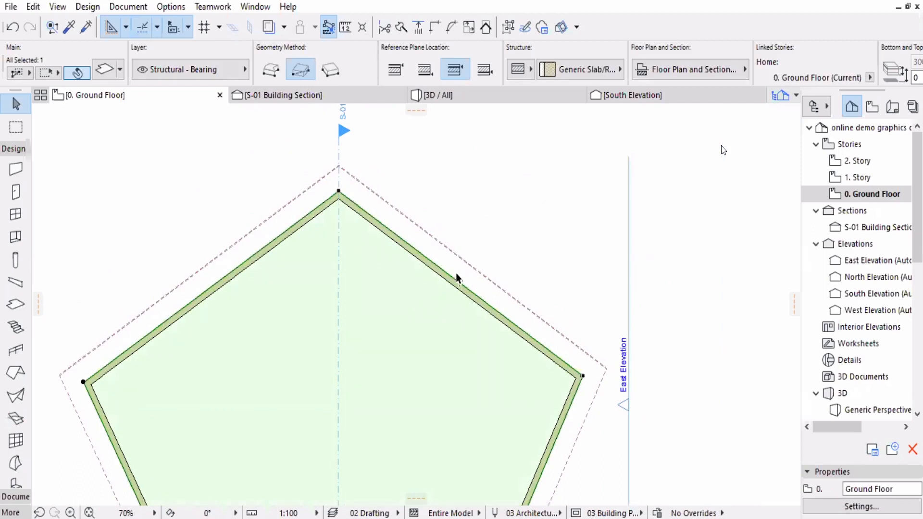
{"action": "scroll", "coordinate": [458, 284], "scroll_direction": "up", "scroll_amount": 2}
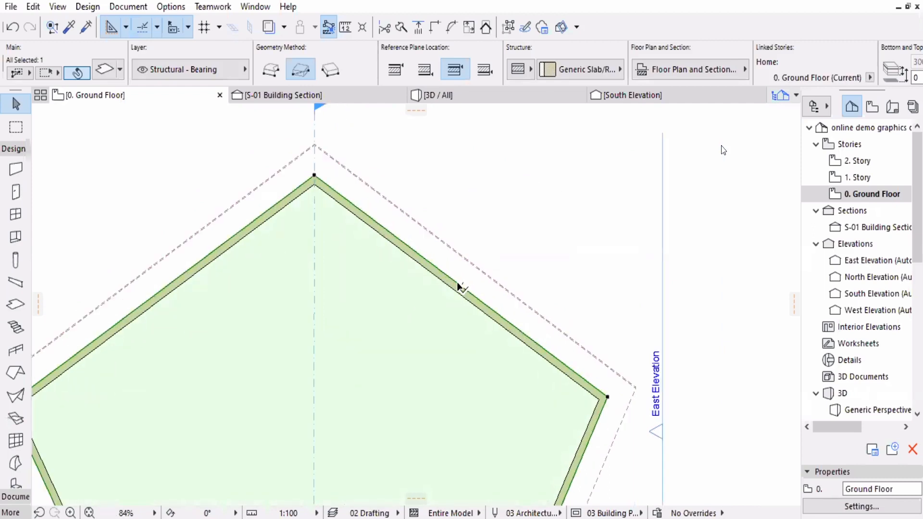
{"action": "left_click", "coordinate": [463, 287]}
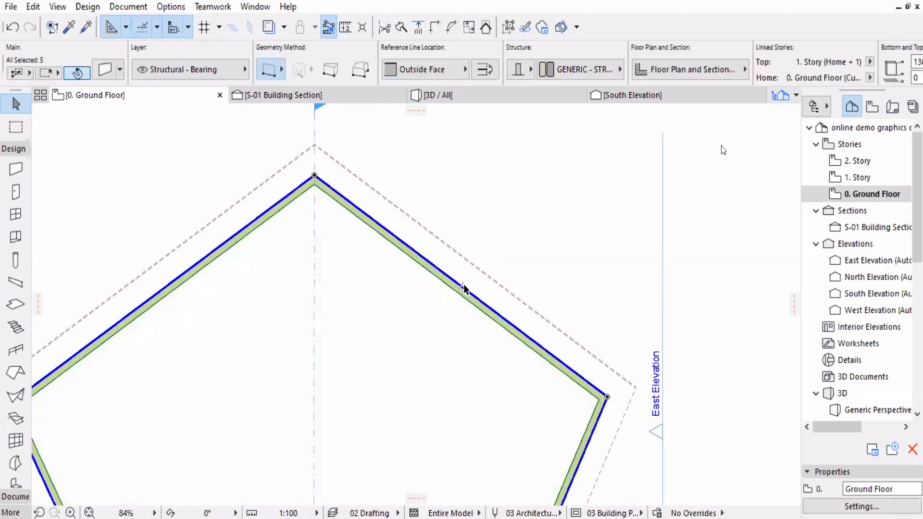
{"action": "left_click", "coordinate": [468, 290]}
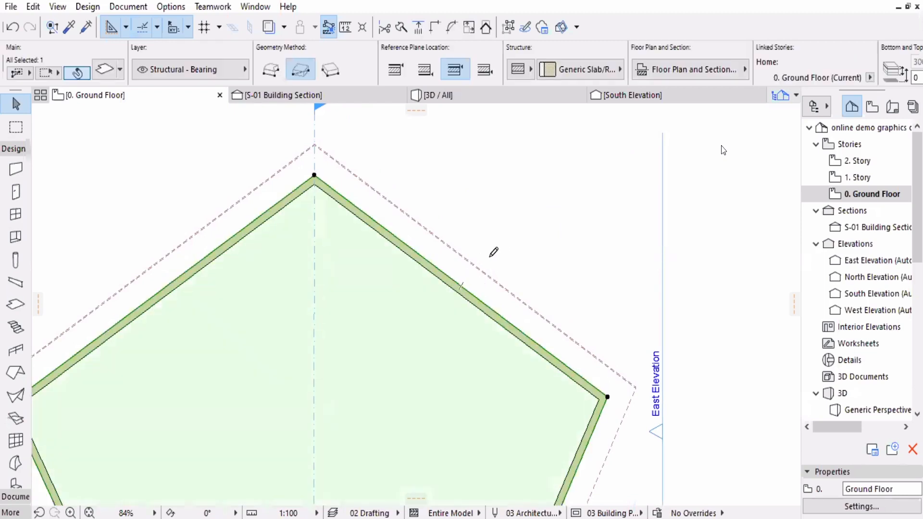
{"action": "left_click", "coordinate": [325, 340]}
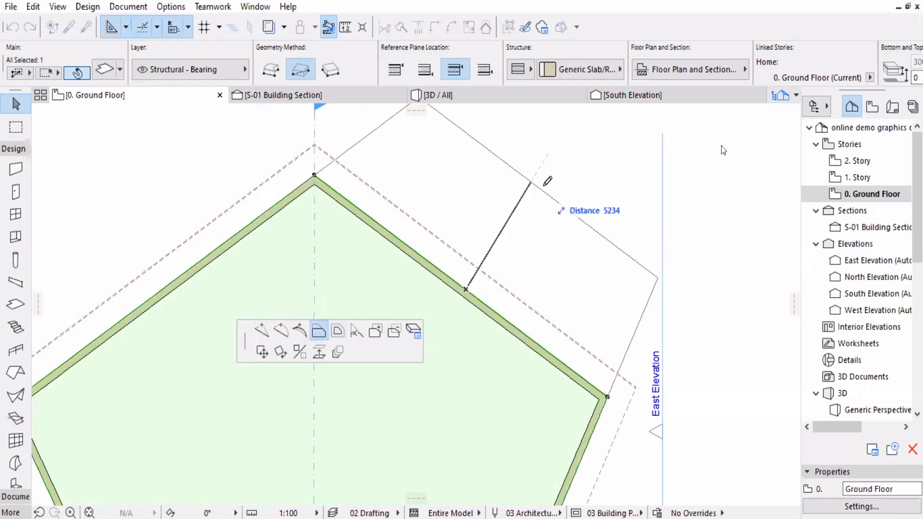
{"action": "middle_click_drag", "start_coordinate": [557, 224], "coordinate": [512, 290]}
{"action": "left_click", "coordinate": [552, 231]}
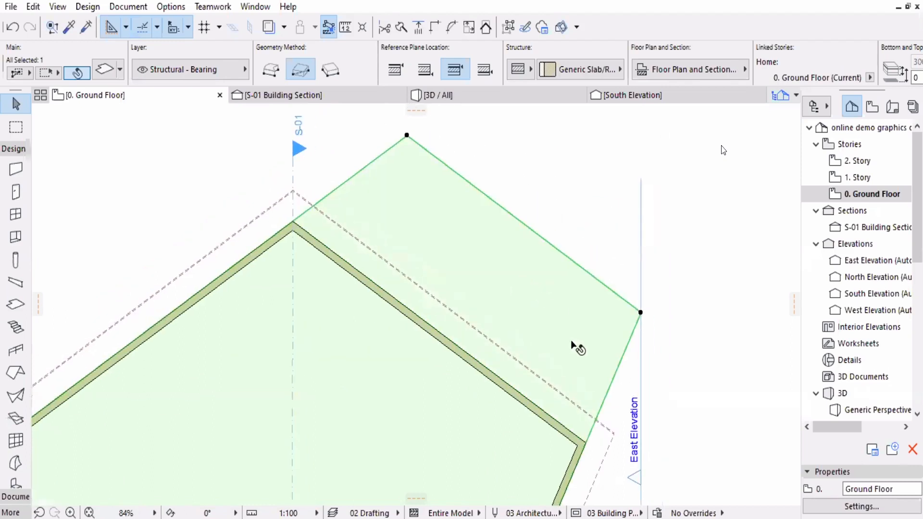
Select the pentagonal roof and offset its northeast edge outward by about 5900 mm, beyond the extended slab edge.
{"action": "left_click", "coordinate": [605, 419]}
{"action": "left_click", "coordinate": [496, 348]}
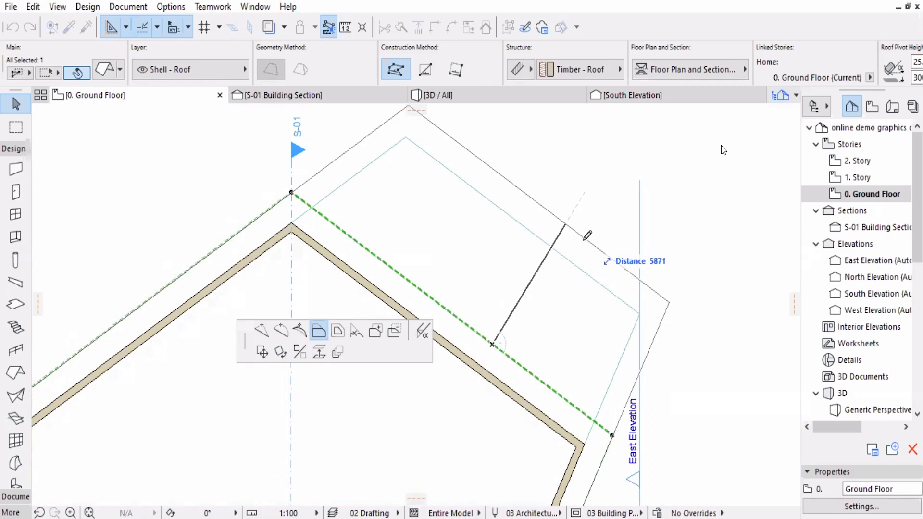
{"action": "left_click", "coordinate": [592, 231]}
Examine how the extended roof and slab outlines relate to the walls and the elevation and section lines on the floor plan.
{"action": "scroll", "coordinate": [550, 280], "scroll_direction": "down", "scroll_amount": 5}
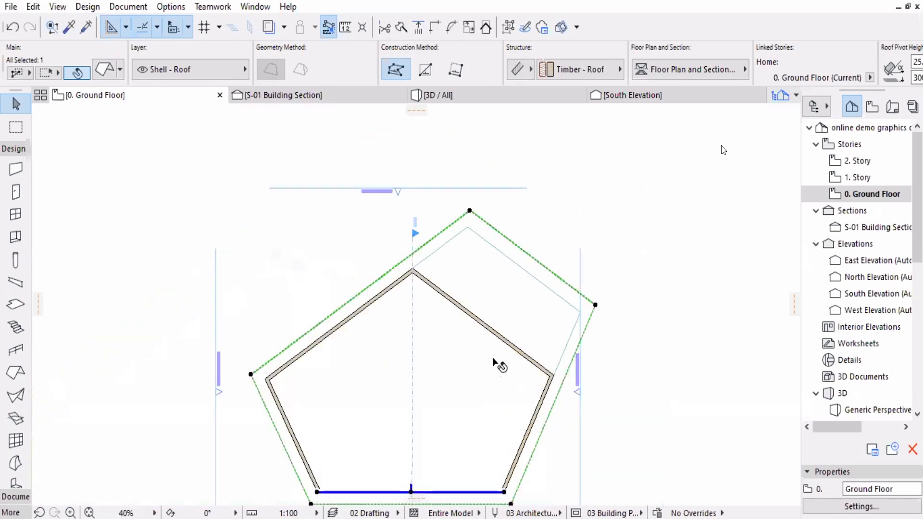
{"action": "middle_click_drag", "start_coordinate": [490, 359], "coordinate": [531, 281]}
{"action": "middle_click_drag", "start_coordinate": [444, 366], "coordinate": [439, 360]}
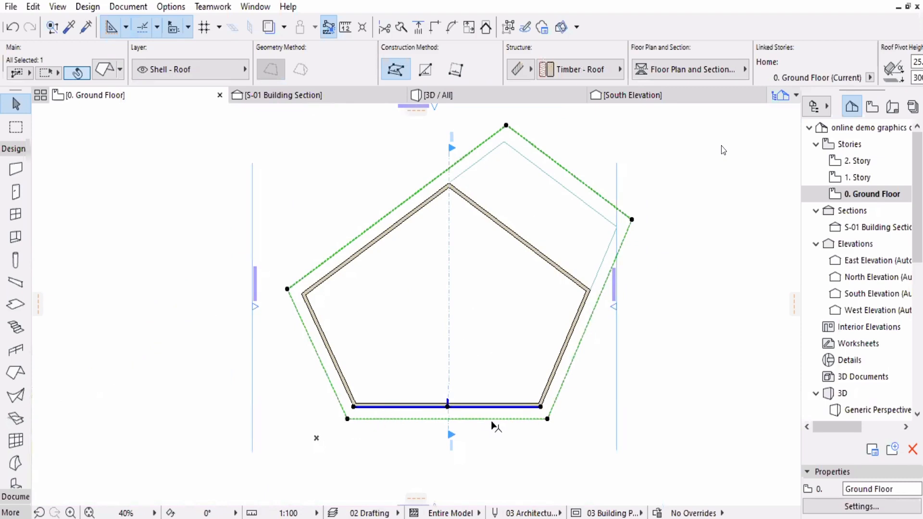
{"action": "scroll", "coordinate": [408, 438], "scroll_direction": "up", "scroll_amount": 1}
{"action": "scroll", "coordinate": [522, 366], "scroll_direction": "up", "scroll_amount": 1}
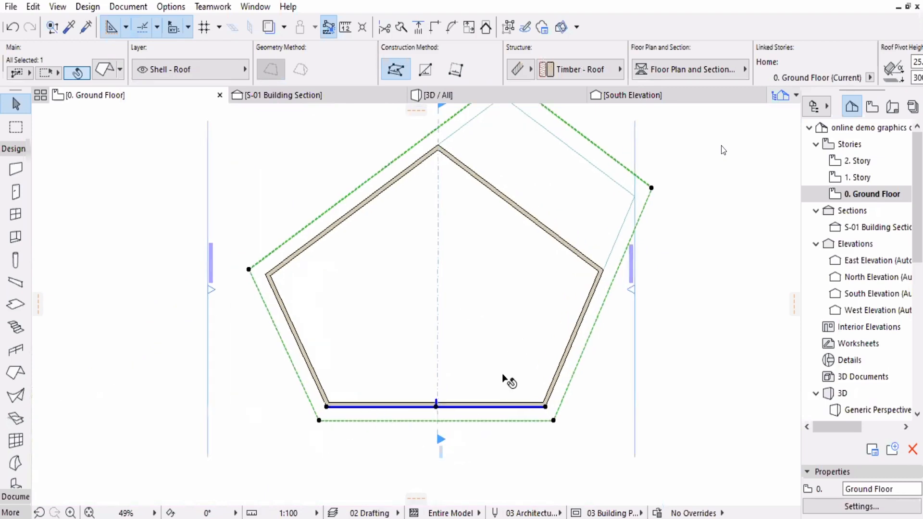
{"action": "scroll", "coordinate": [500, 409], "scroll_direction": "up", "scroll_amount": 2}
{"action": "middle_click_drag", "start_coordinate": [505, 347], "coordinate": [492, 346]}
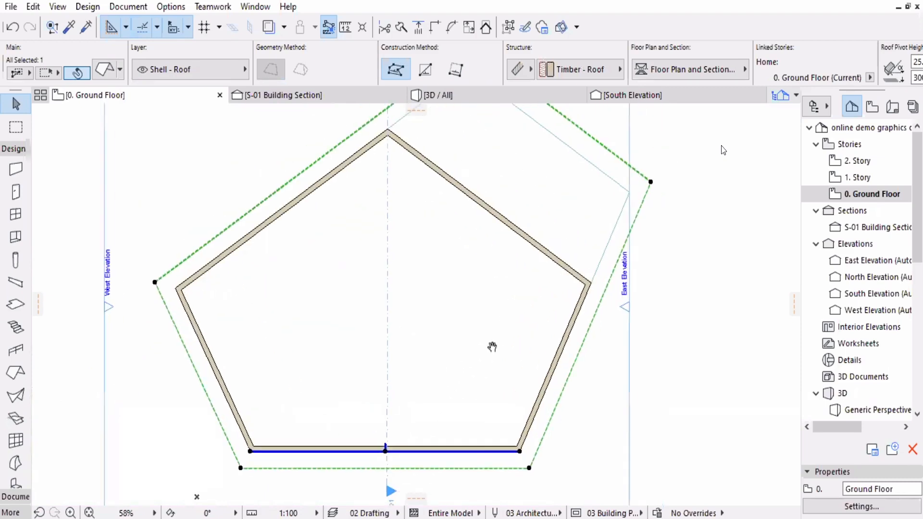
{"action": "middle_click_drag", "start_coordinate": [493, 306], "coordinate": [465, 371]}
{"action": "middle_click_drag", "start_coordinate": [469, 333], "coordinate": [479, 282]}
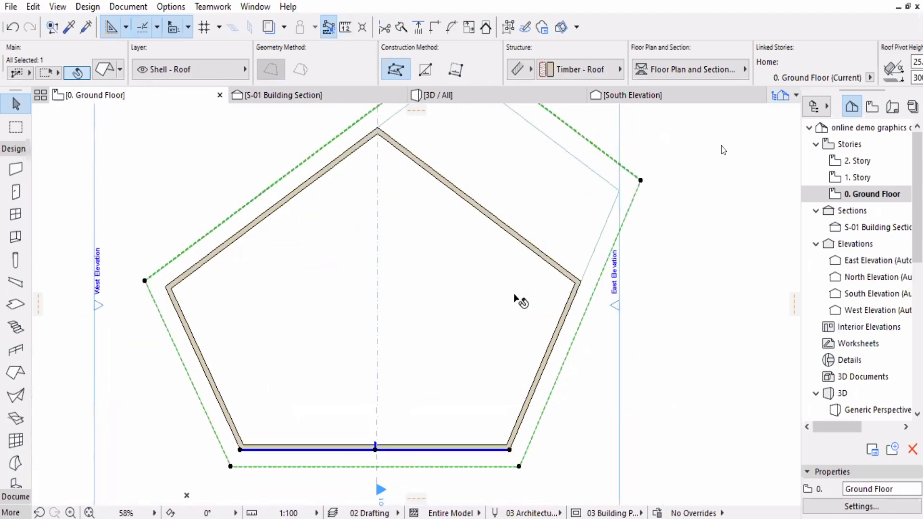
{"action": "middle_click_drag", "start_coordinate": [522, 214], "coordinate": [514, 228]}
{"action": "middle_click_drag", "start_coordinate": [459, 294], "coordinate": [448, 382]}
{"action": "scroll", "coordinate": [520, 212], "scroll_direction": "up", "scroll_amount": 1}
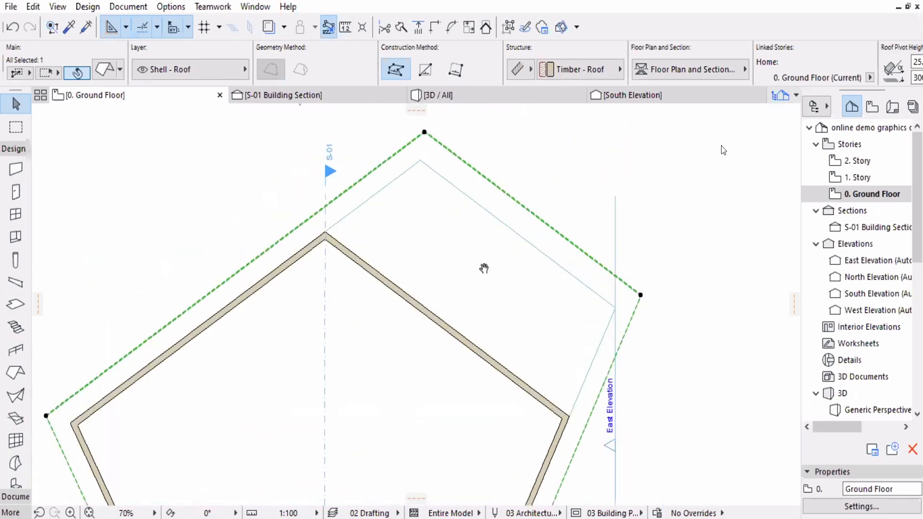
{"action": "middle_click_drag", "start_coordinate": [507, 240], "coordinate": [489, 286]}
{"action": "scroll", "coordinate": [498, 289], "scroll_direction": "up", "scroll_amount": 1}
{"action": "scroll", "coordinate": [529, 236], "scroll_direction": "down", "scroll_amount": 1}
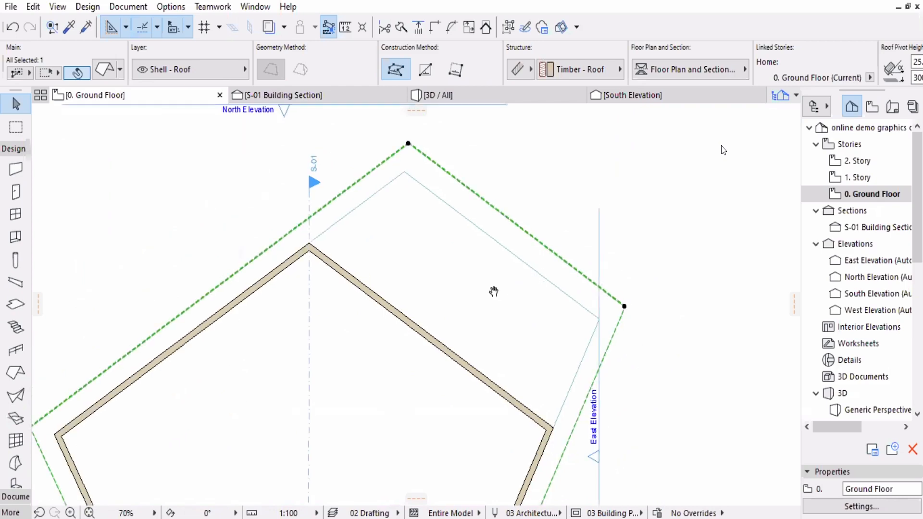
Deselect the roof, check the S-01 Building Section for the extended slab and roof, and return to the Ground Floor plan.
{"action": "left_click", "coordinate": [474, 282]}
{"action": "left_click", "coordinate": [349, 99]}
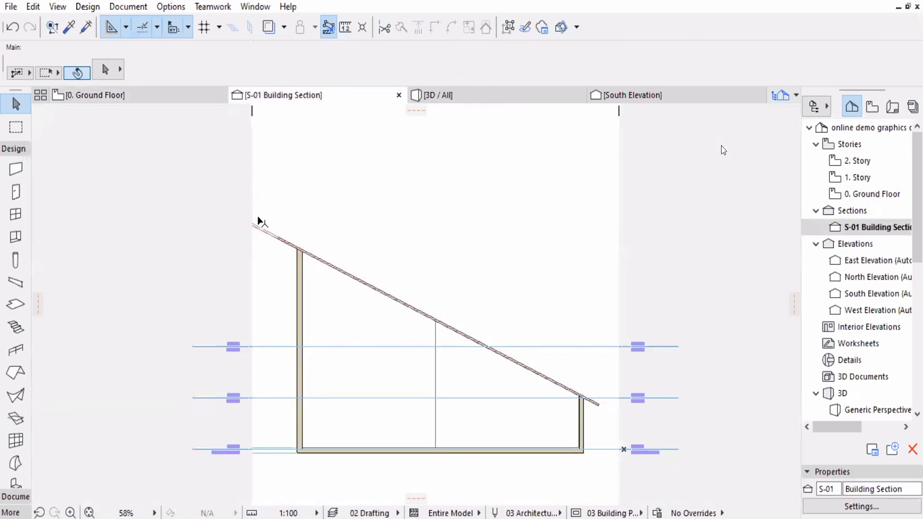
{"action": "left_click", "coordinate": [144, 94]}
{"action": "scroll", "coordinate": [532, 288], "scroll_direction": "down", "scroll_amount": 3}
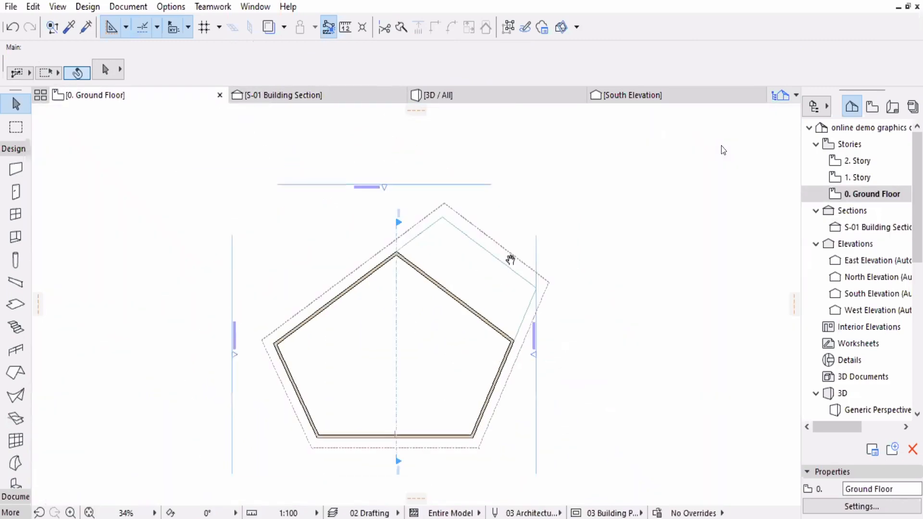
Move the S-01 section line straight north until its upper marker sits just beyond the North Elevation line.
{"action": "scroll", "coordinate": [509, 258], "scroll_direction": "up", "scroll_amount": 1}
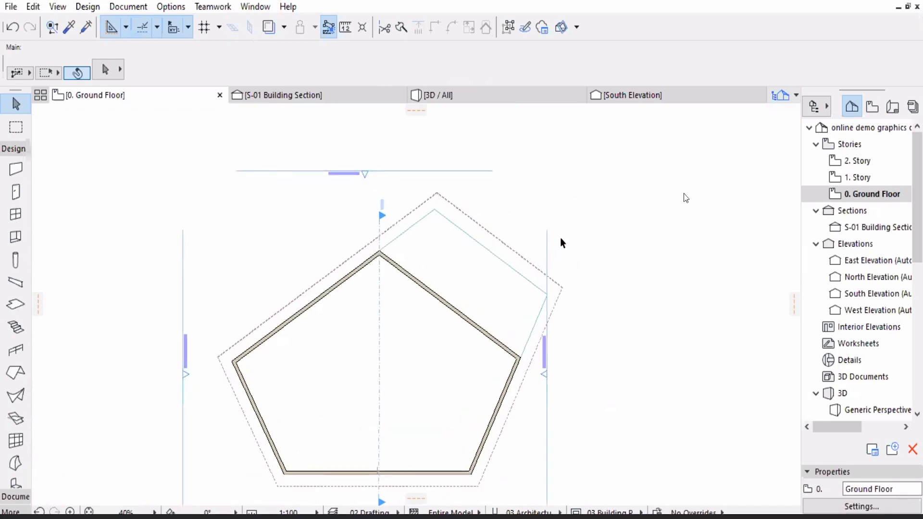
{"action": "scroll", "coordinate": [559, 239], "scroll_direction": "up", "scroll_amount": 1}
{"action": "scroll", "coordinate": [559, 215], "scroll_direction": "up", "scroll_amount": 1}
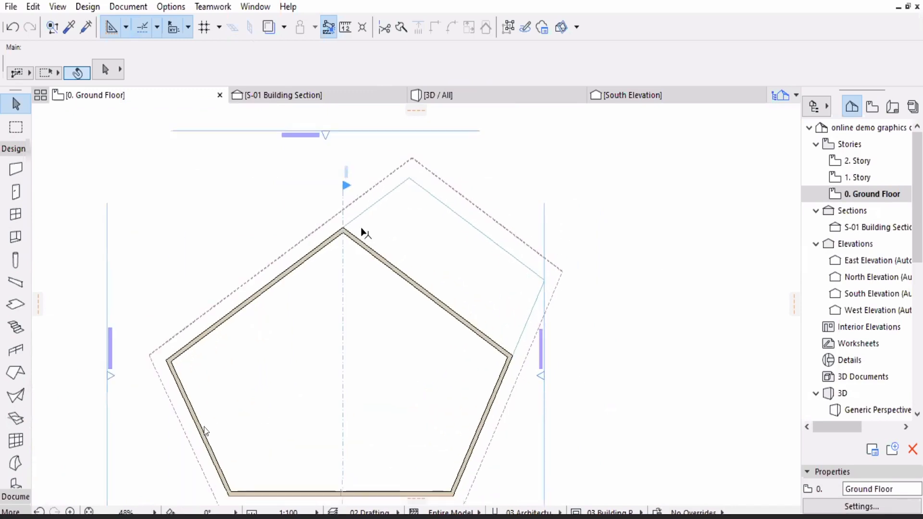
{"action": "scroll", "coordinate": [406, 238], "scroll_direction": "up", "scroll_amount": 4}
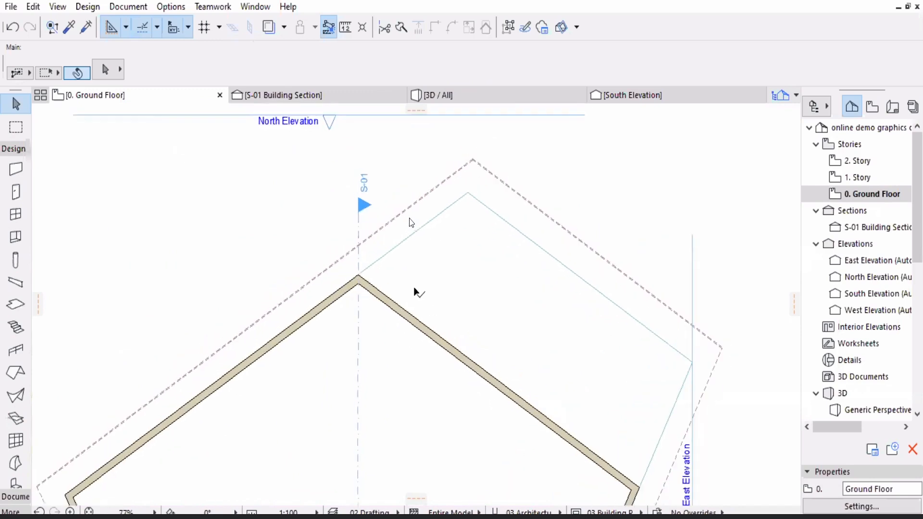
{"action": "scroll", "coordinate": [411, 290], "scroll_direction": "down", "scroll_amount": 2}
{"action": "scroll", "coordinate": [410, 292], "scroll_direction": "up", "scroll_amount": 1}
{"action": "left_click", "coordinate": [409, 290]}
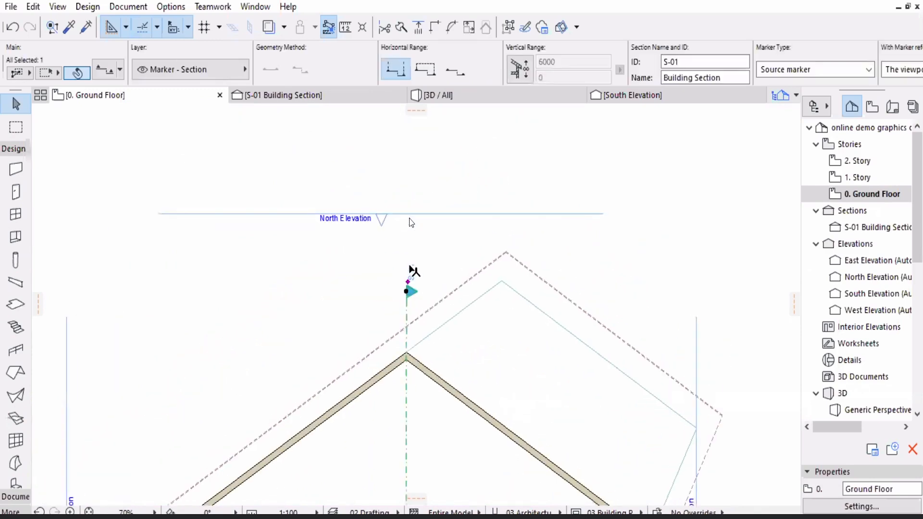
{"action": "left_click", "coordinate": [408, 290]}
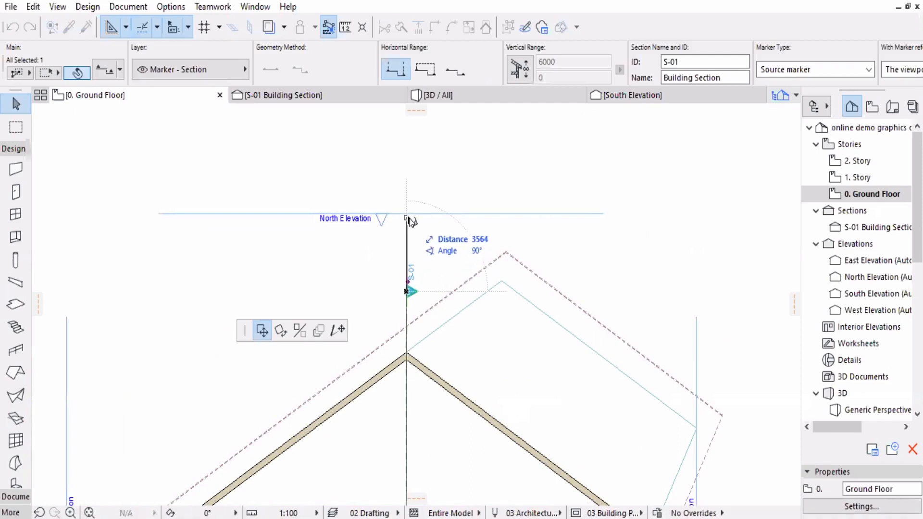
{"action": "left_click", "coordinate": [410, 219]}
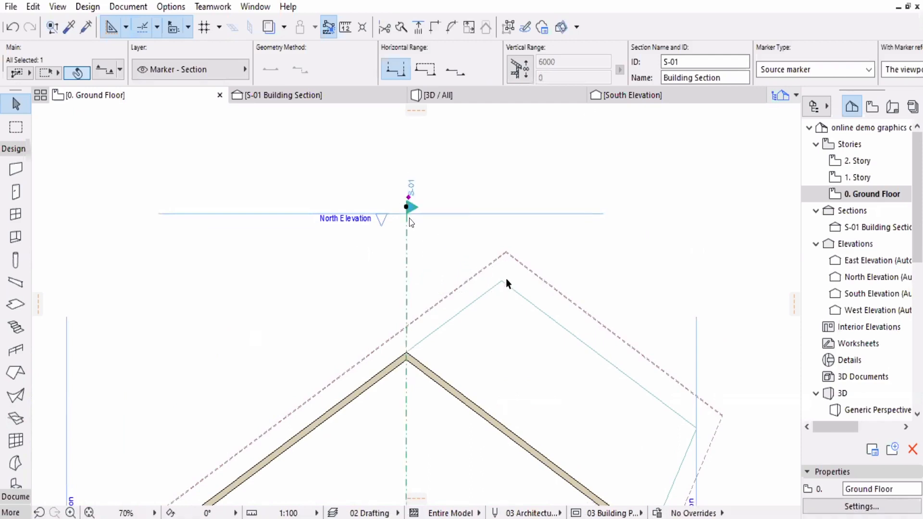
Select the East Elevation line on the plan and check the extended roof and slab in the East Elevation view.
{"action": "scroll", "coordinate": [552, 346], "scroll_direction": "down", "scroll_amount": 3}
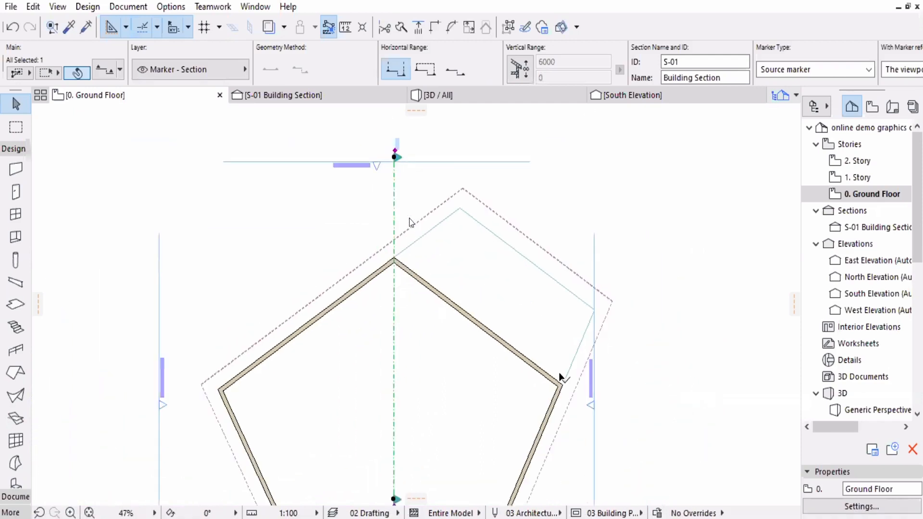
{"action": "scroll", "coordinate": [552, 317], "scroll_direction": "down", "scroll_amount": 1}
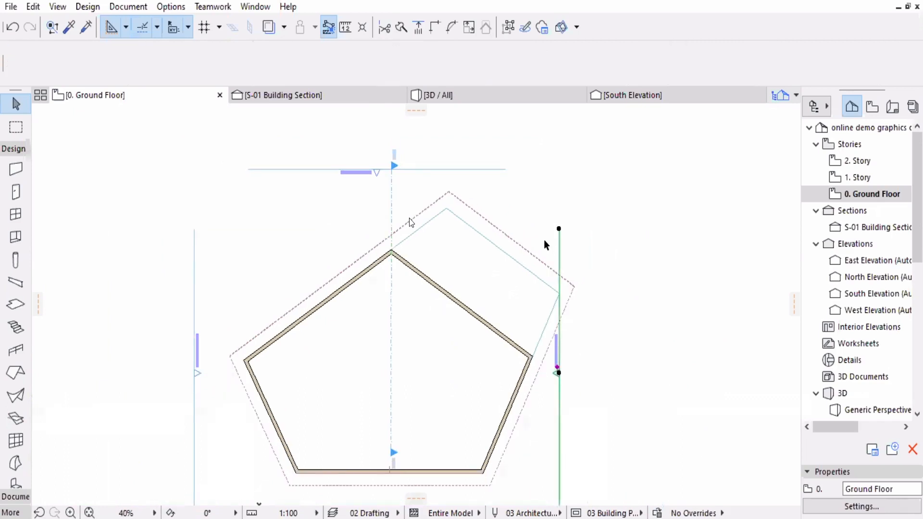
{"action": "left_click", "coordinate": [558, 298]}
{"action": "scroll", "coordinate": [556, 217], "scroll_direction": "up", "scroll_amount": 4}
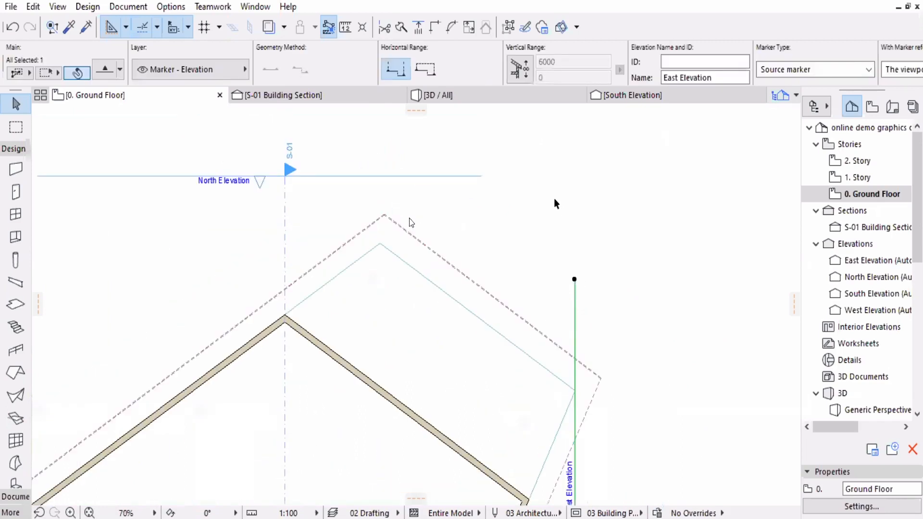
{"action": "scroll", "coordinate": [625, 366], "scroll_direction": "down", "scroll_amount": 4}
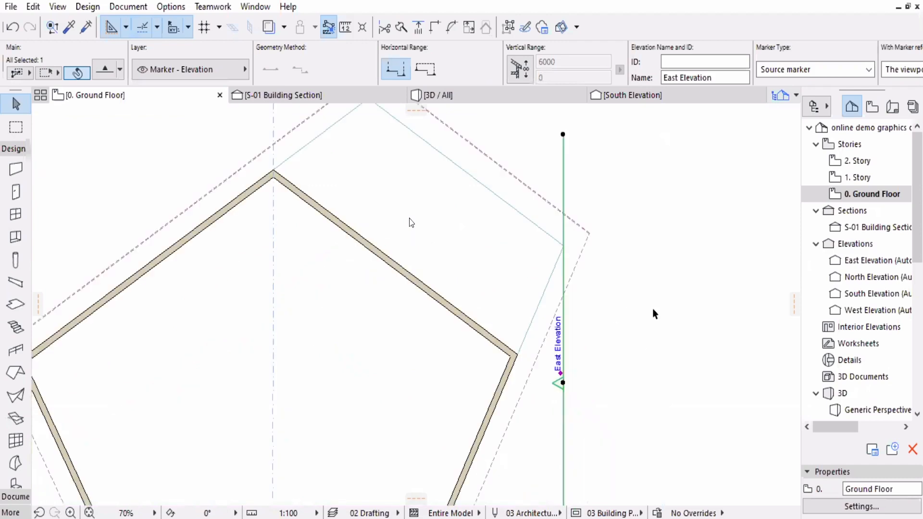
{"action": "double_click", "coordinate": [871, 264]}
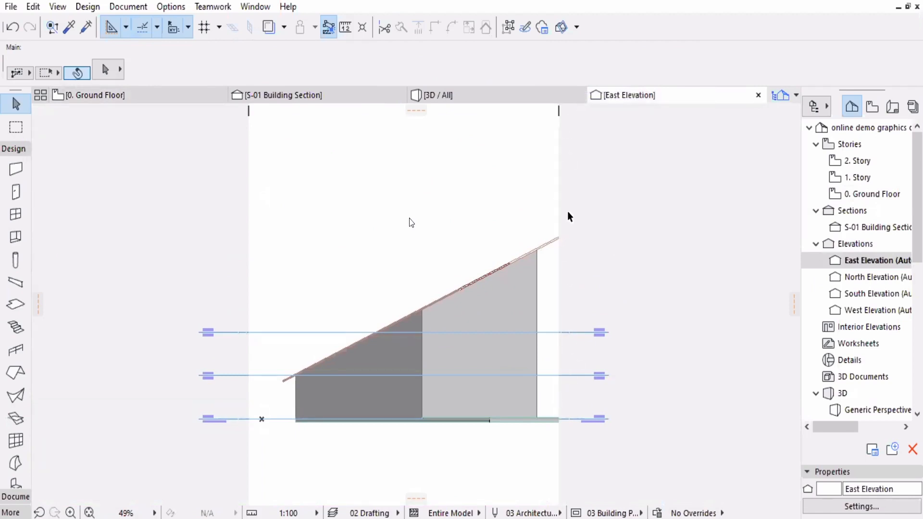
{"action": "middle_click_drag", "start_coordinate": [568, 213], "coordinate": [562, 262]}
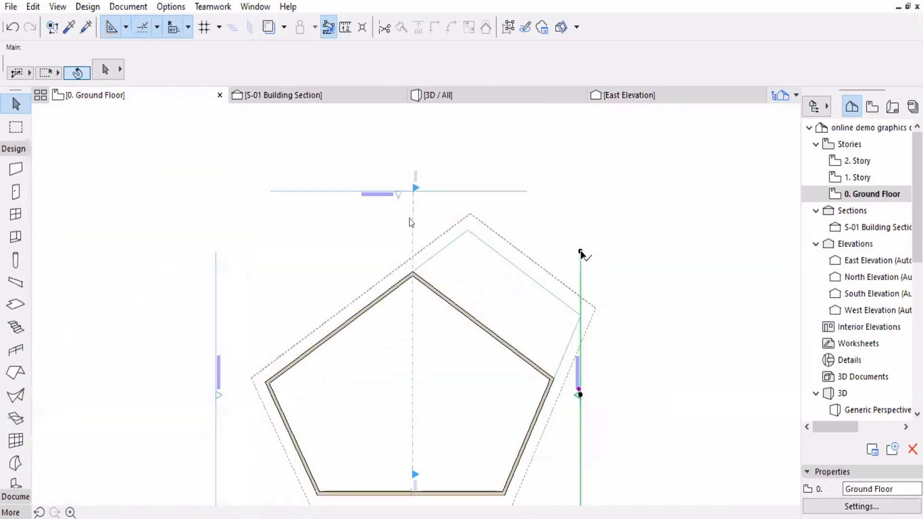
Stretch the East Elevation line's north end past the North Elevation line, check the East Elevation view and return to the Ground Floor plan.
{"action": "left_click", "coordinate": [580, 254]}
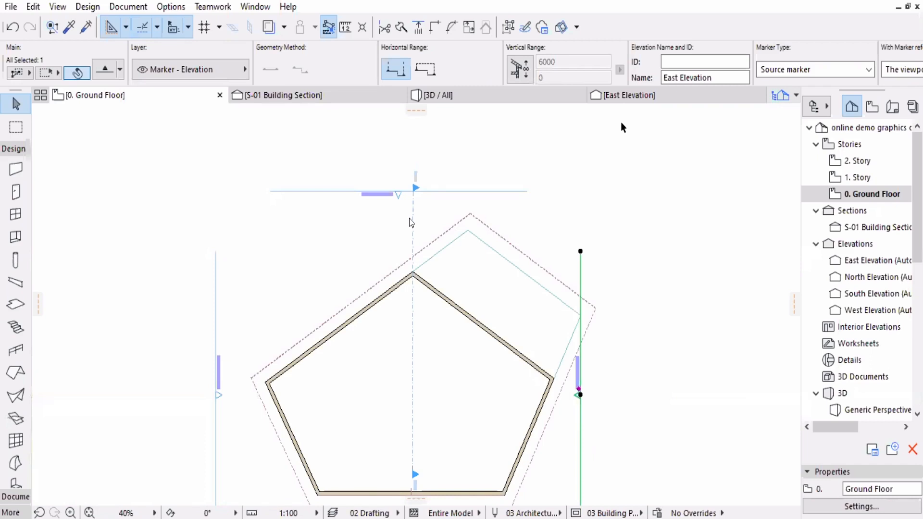
{"action": "left_click", "coordinate": [625, 94]}
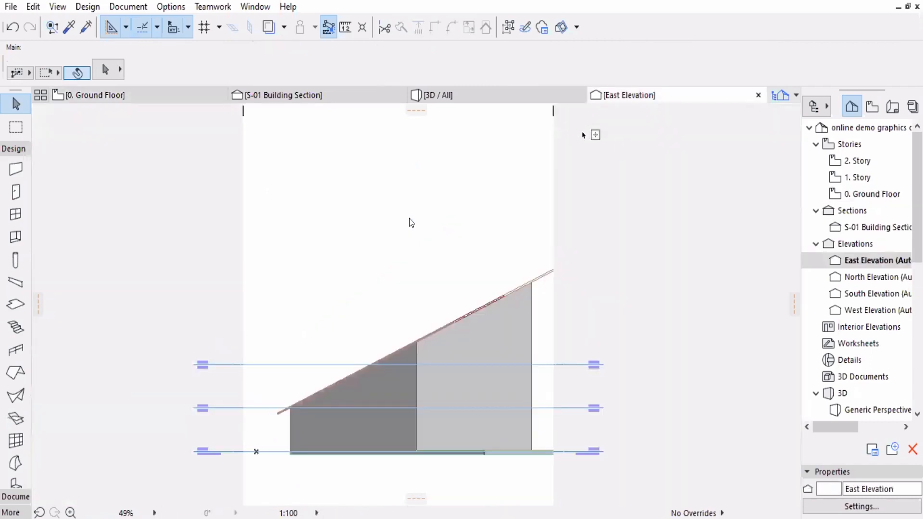
{"action": "left_click", "coordinate": [603, 269]}
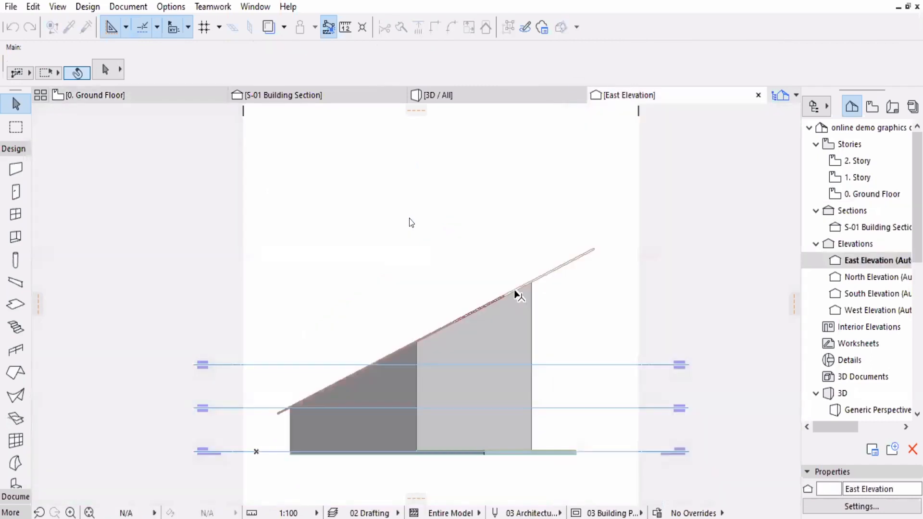
{"action": "middle_click_drag", "start_coordinate": [573, 238], "coordinate": [590, 244]}
{"action": "scroll", "coordinate": [589, 244], "scroll_direction": "up", "scroll_amount": 1}
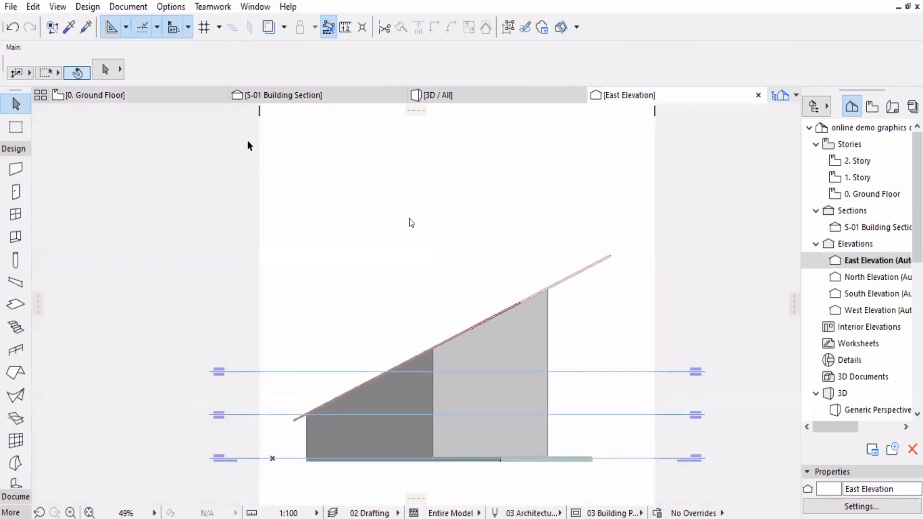
{"action": "left_click", "coordinate": [173, 97]}
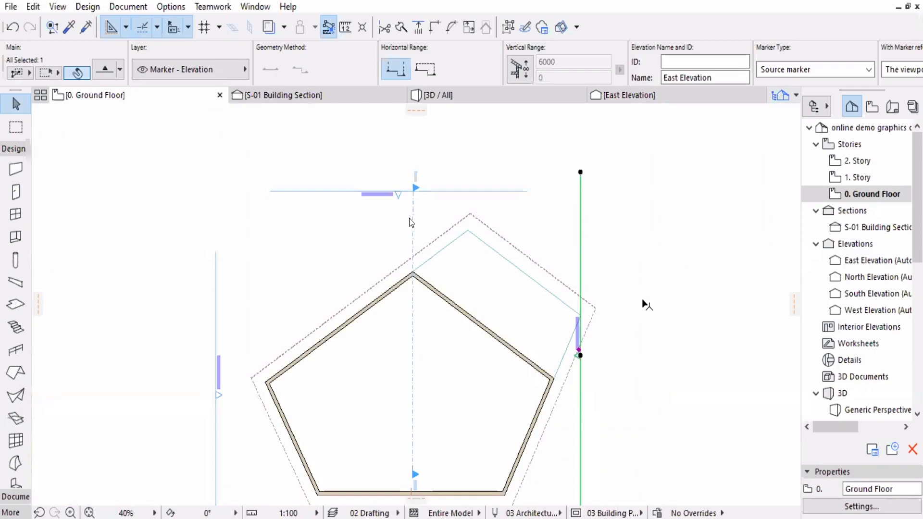
Open the S-01 Building Section and extend its boundary on the low-roof side past the wall and roof overhang.
{"action": "middle_click_drag", "start_coordinate": [667, 312], "coordinate": [614, 365]}
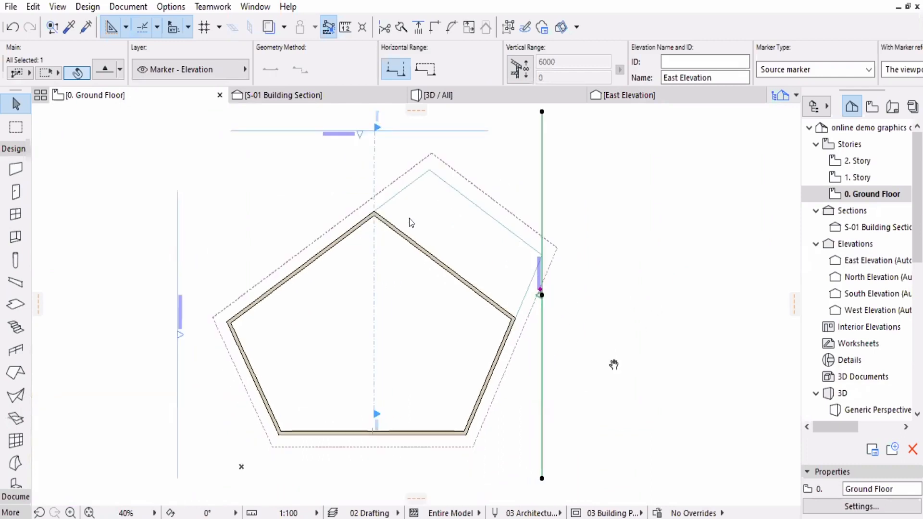
{"action": "middle_click_drag", "start_coordinate": [487, 162], "coordinate": [500, 227]}
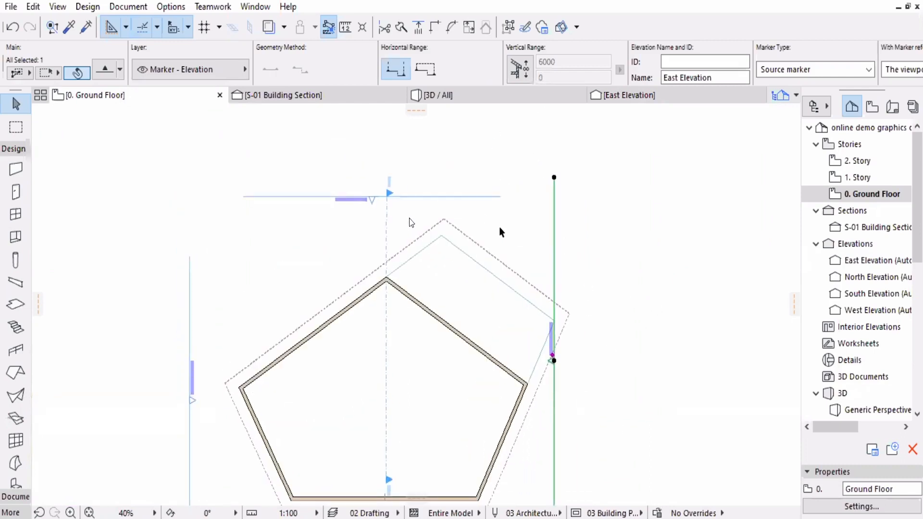
{"action": "scroll", "coordinate": [480, 288], "scroll_direction": "up", "scroll_amount": 4}
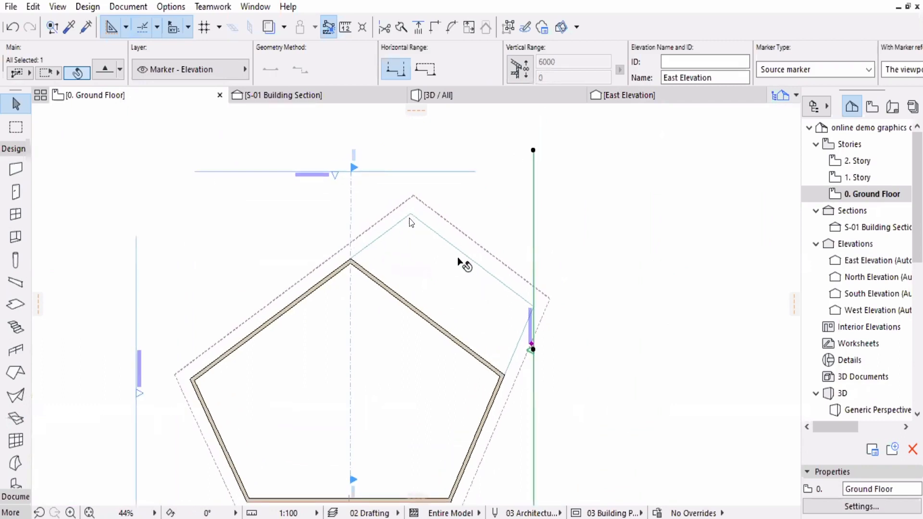
{"action": "scroll", "coordinate": [453, 321], "scroll_direction": "down", "scroll_amount": 4}
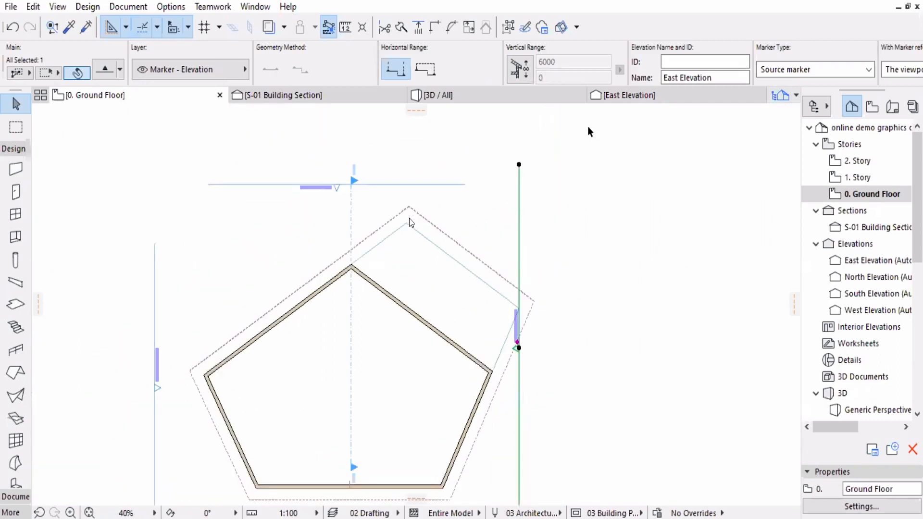
{"action": "double_click", "coordinate": [865, 227]}
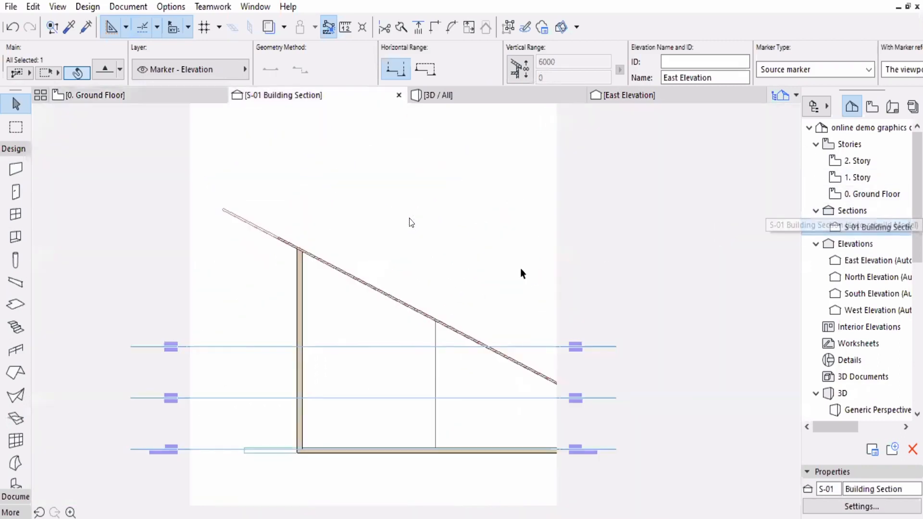
{"action": "mouse_move", "coordinate": [304, 320]}
{"action": "middle_mouse_down"}
{"action": "mouse_move", "coordinate": [312, 295]}
{"action": "mouse_move", "coordinate": [333, 279]}
{"action": "mouse_move", "coordinate": [434, 304]}
{"action": "middle_mouse_up"}
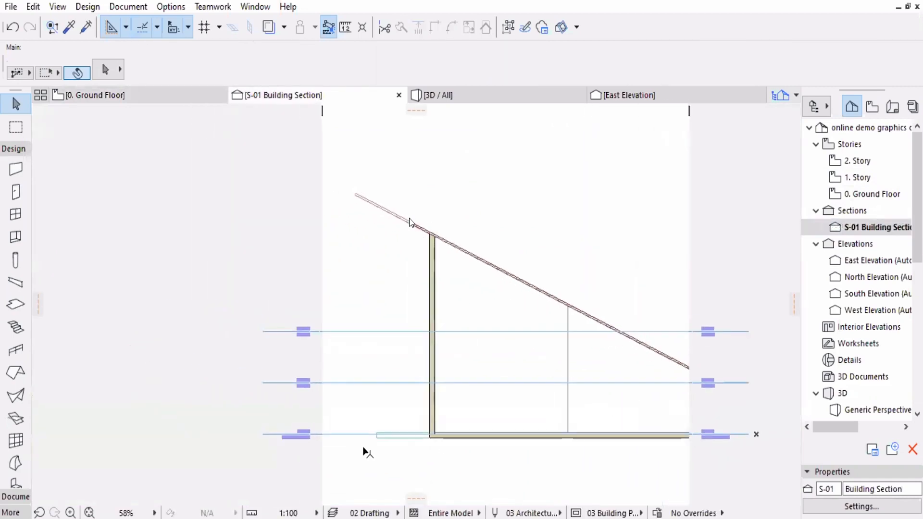
{"action": "middle_click_drag", "start_coordinate": [389, 445], "coordinate": [554, 395]}
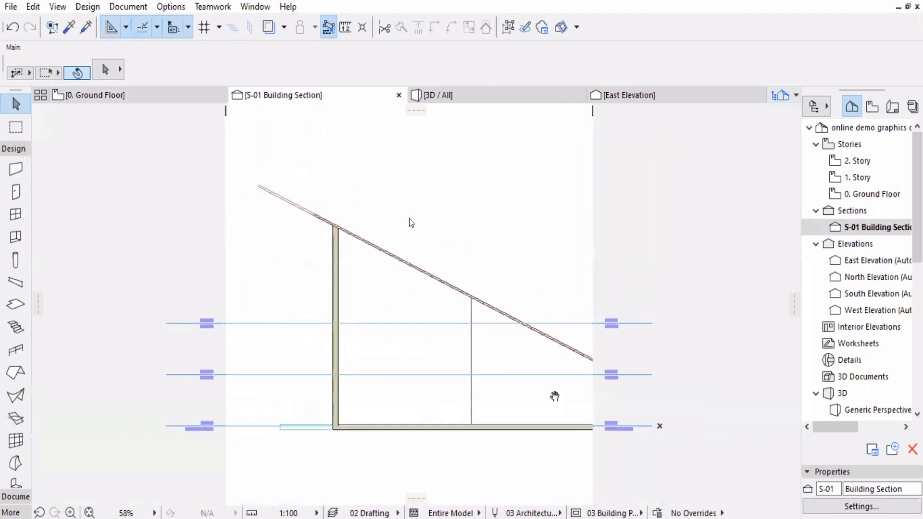
{"action": "mouse_move", "coordinate": [592, 395]}
{"action": "left_mouse_down"}
{"action": "mouse_move", "coordinate": [721, 207]}
{"action": "mouse_move", "coordinate": [709, 207]}
{"action": "left_mouse_up"}
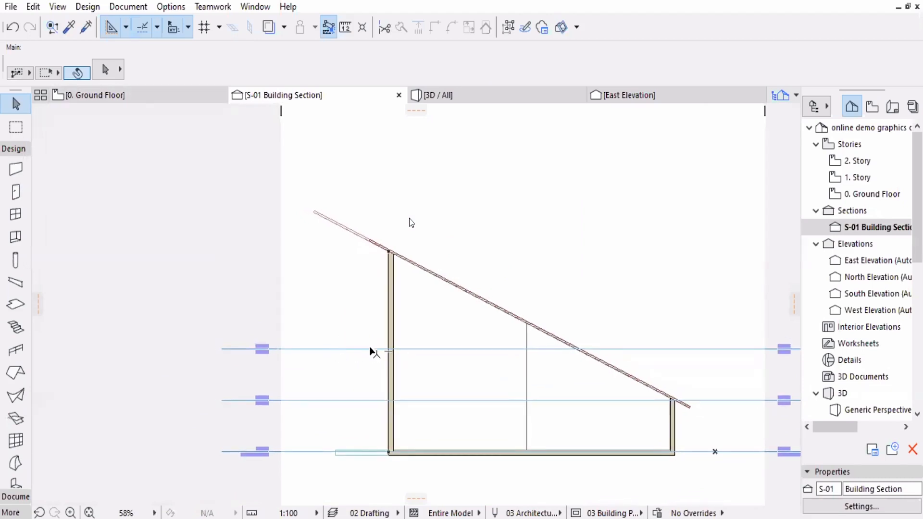
Examine the cut walls, roof and slab in the widened S-01 section and return to the Ground Floor plan.
{"action": "scroll", "coordinate": [379, 362], "scroll_direction": "up", "scroll_amount": 2}
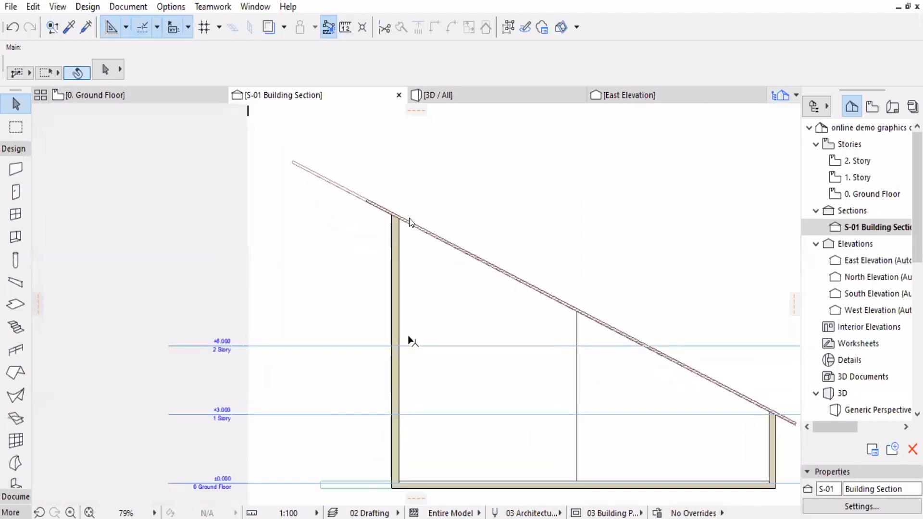
{"action": "scroll", "coordinate": [387, 340], "scroll_direction": "up", "scroll_amount": 1}
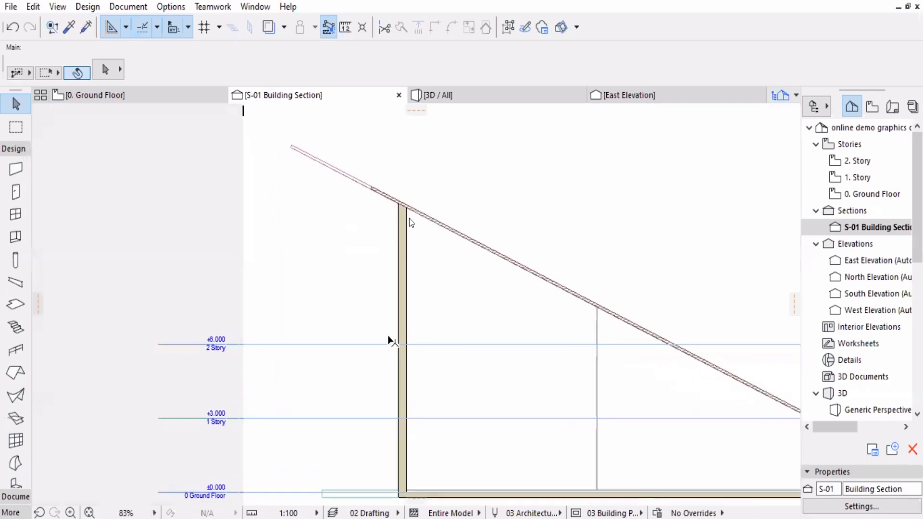
{"action": "scroll", "coordinate": [317, 351], "scroll_direction": "right", "scroll_amount": 2, "text": "shift"}
{"action": "scroll", "coordinate": [146, 142], "scroll_direction": "down", "scroll_amount": 4}
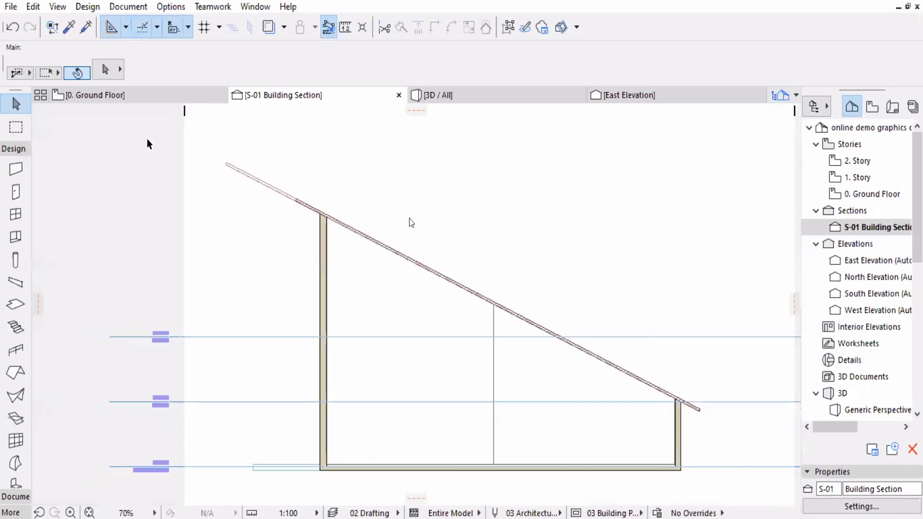
{"action": "scroll", "coordinate": [167, 99], "scroll_direction": "up", "scroll_amount": 2}
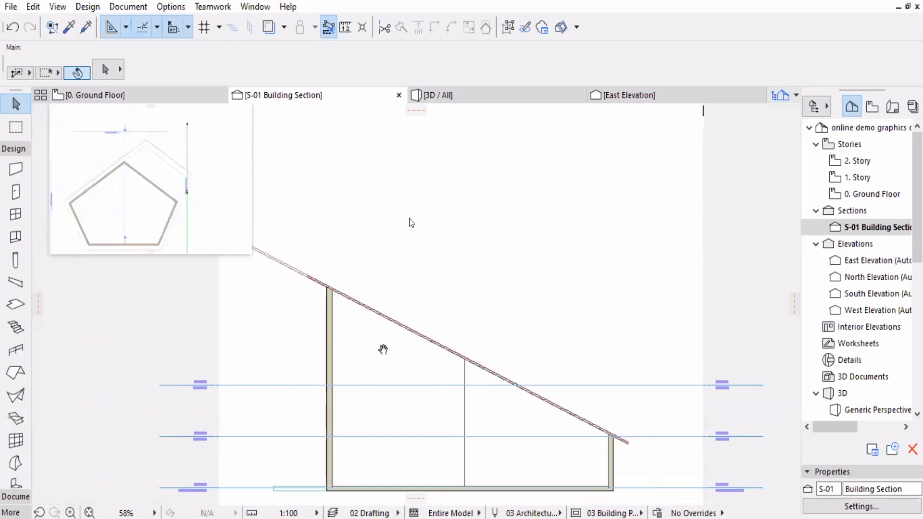
{"action": "left_click", "coordinate": [206, 128]}
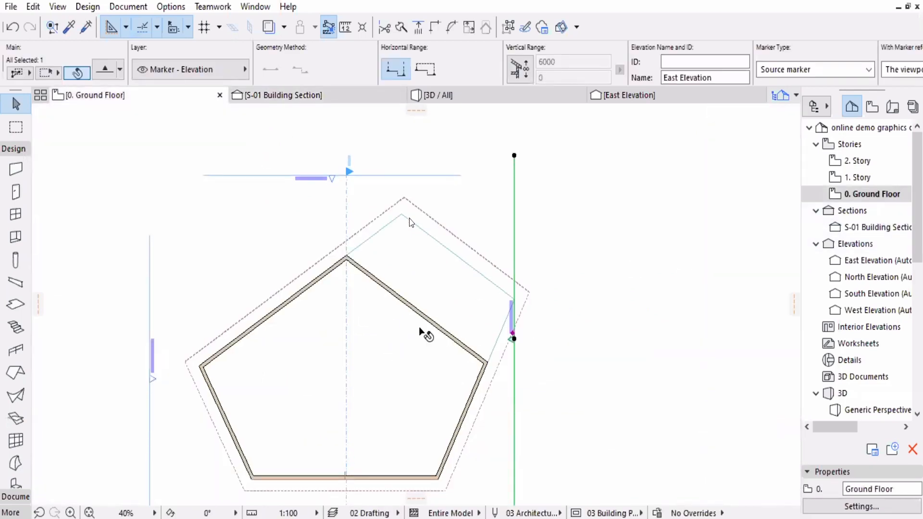
Move the East Elevation line straight east until it clears the extended roof's easternmost corner.
{"action": "scroll", "coordinate": [423, 346], "scroll_direction": "up", "scroll_amount": 1}
{"action": "scroll", "coordinate": [480, 319], "scroll_direction": "up", "scroll_amount": 1}
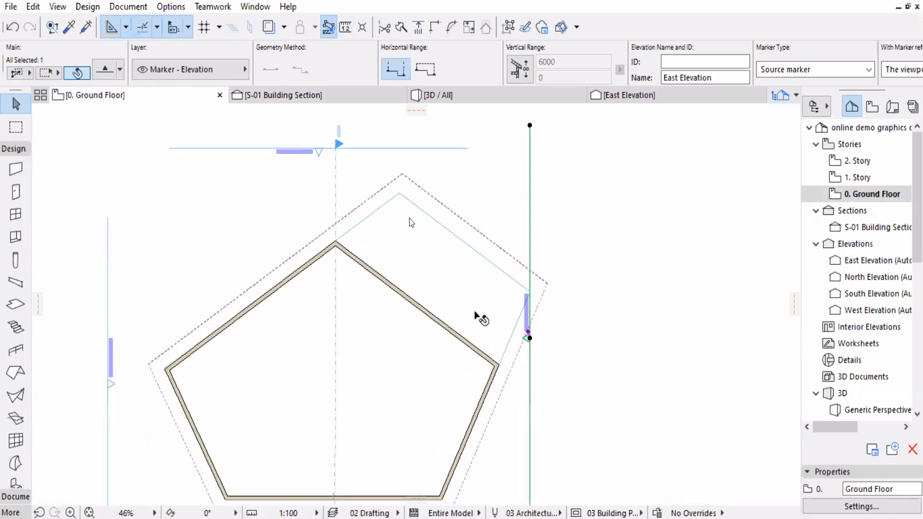
{"action": "middle_click_drag", "start_coordinate": [558, 338], "coordinate": [547, 326]}
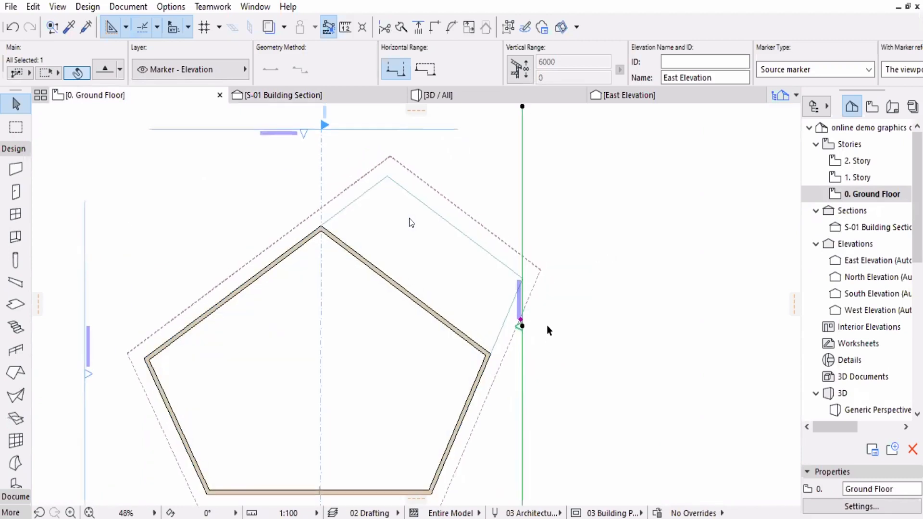
{"action": "scroll", "coordinate": [483, 330], "scroll_direction": "up", "scroll_amount": 1}
{"action": "scroll", "coordinate": [482, 330], "scroll_direction": "down", "scroll_amount": 3}
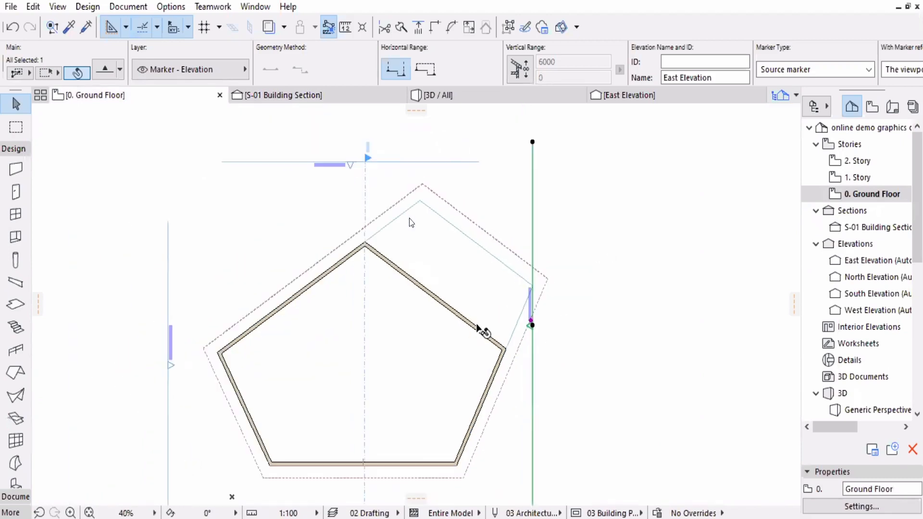
{"action": "middle_click_drag", "start_coordinate": [617, 321], "coordinate": [622, 301]}
{"action": "middle_click_drag", "start_coordinate": [538, 298], "coordinate": [538, 309]}
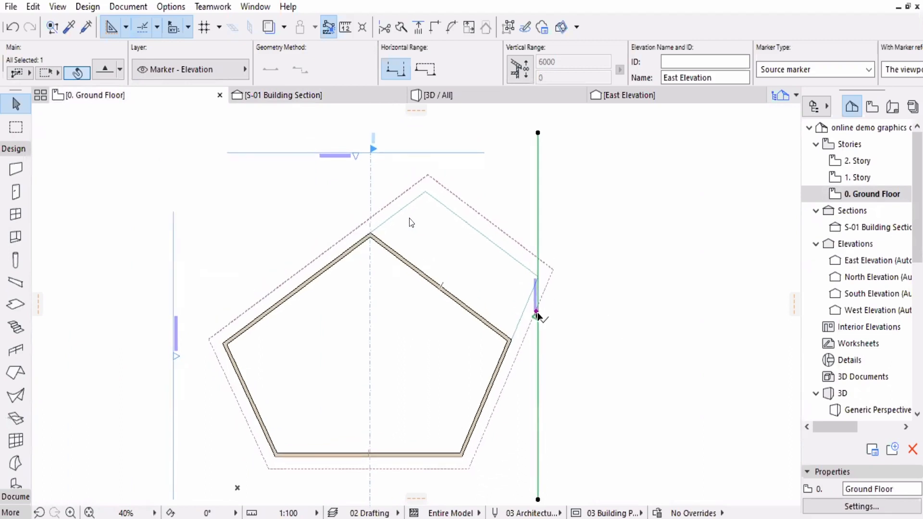
{"action": "left_click", "coordinate": [551, 317]}
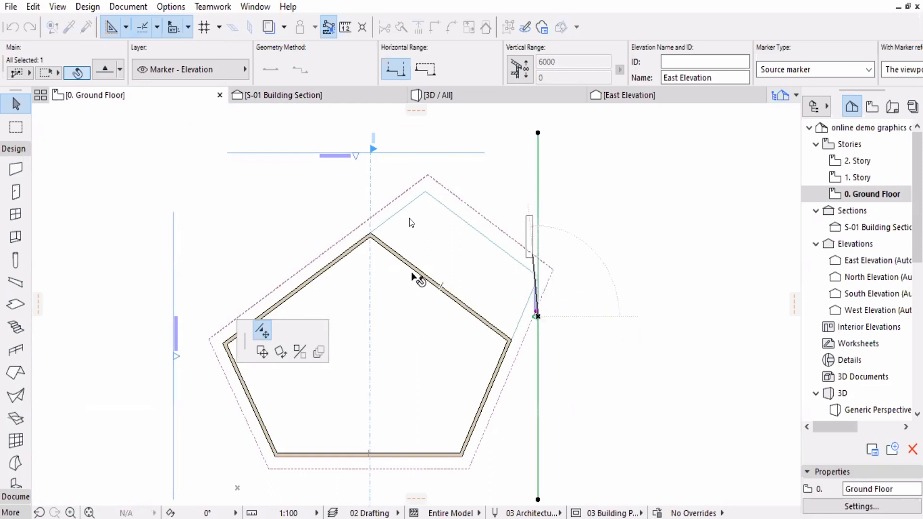
{"action": "key", "text": "Escape"}
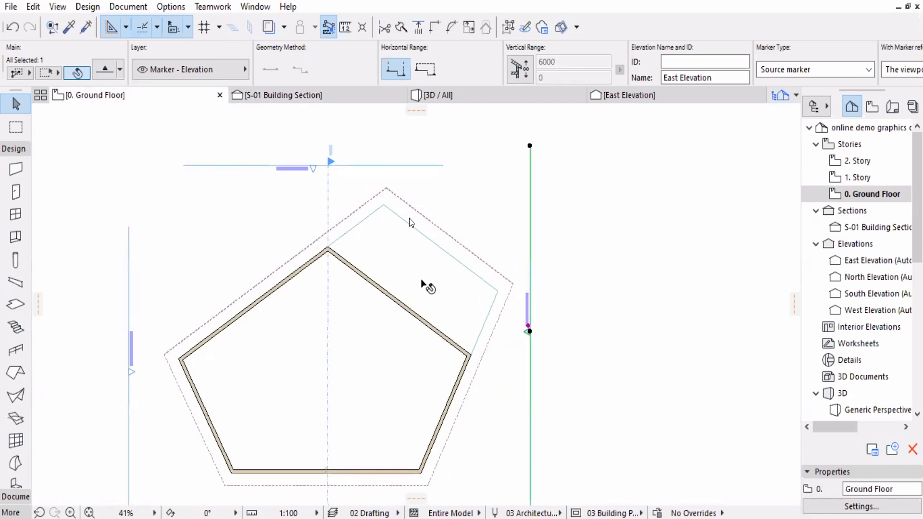
Compare the extended roof and slab on the Ground Floor plan with how they appear in the S-01 Building Section.
{"action": "scroll", "coordinate": [427, 287], "scroll_direction": "up", "scroll_amount": 2}
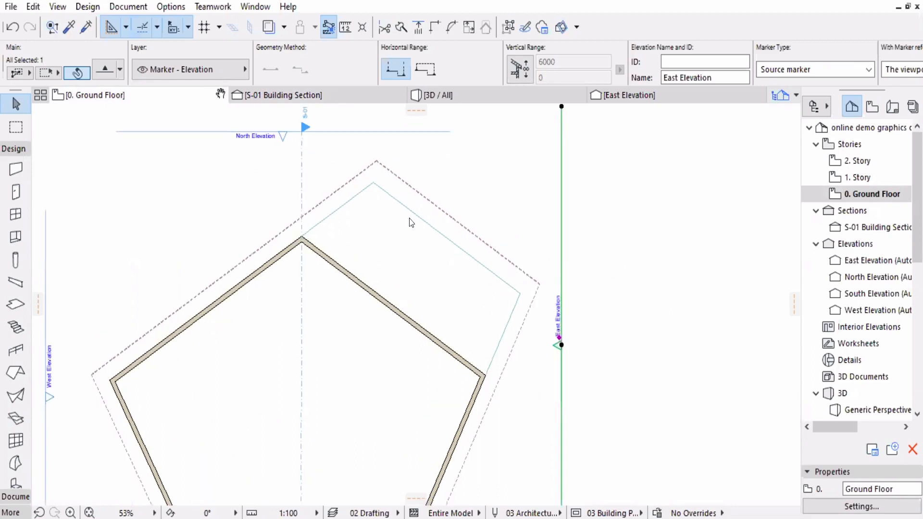
{"action": "scroll", "coordinate": [292, 293], "scroll_direction": "up", "scroll_amount": 1}
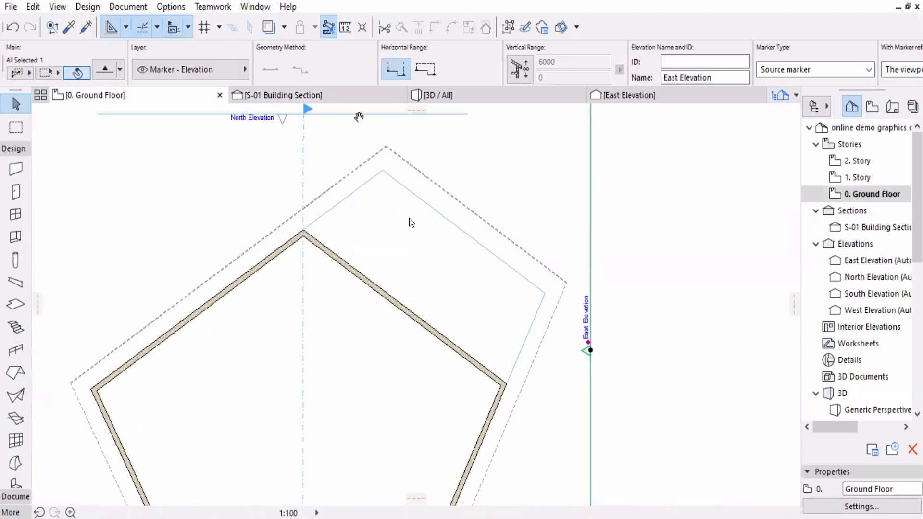
{"action": "scroll", "coordinate": [431, 258], "scroll_direction": "down", "scroll_amount": 2}
{"action": "key", "text": "ctrl+Tab"}
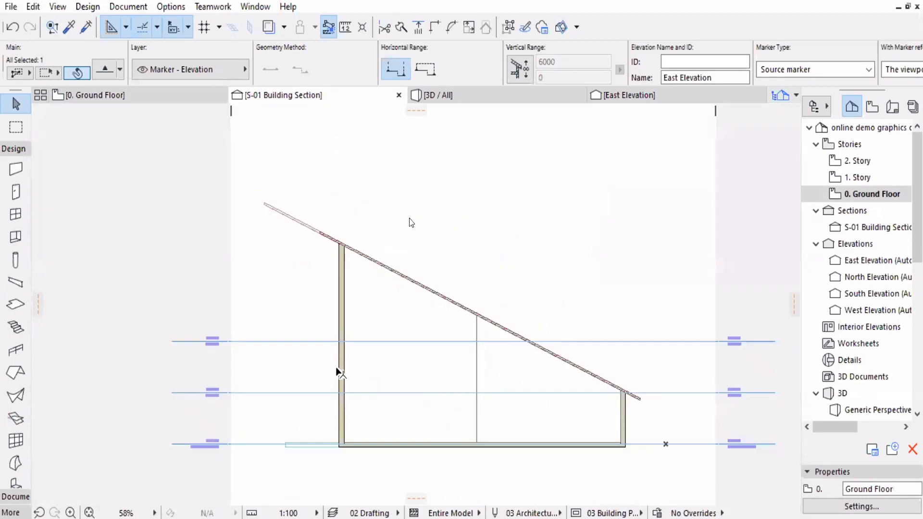
{"action": "scroll", "coordinate": [296, 341], "scroll_direction": "up", "scroll_amount": 3}
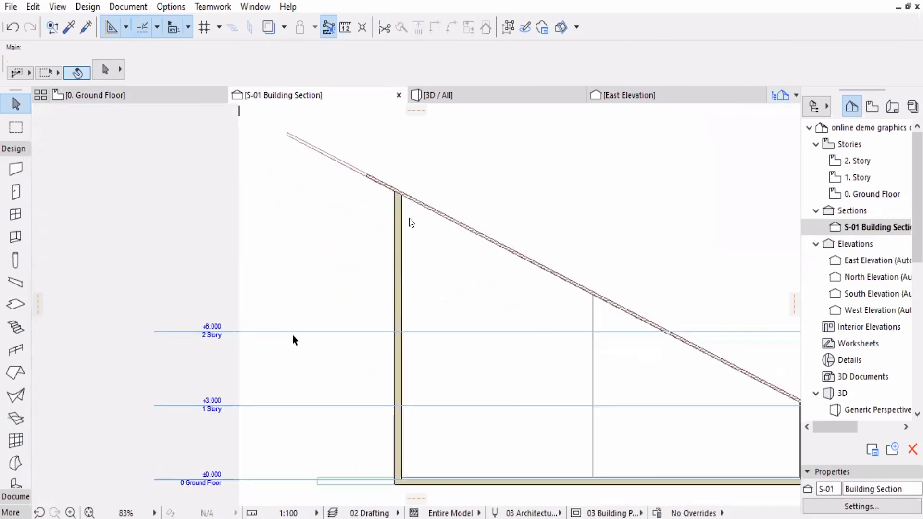
{"action": "middle_click_drag", "start_coordinate": [320, 343], "coordinate": [292, 342]}
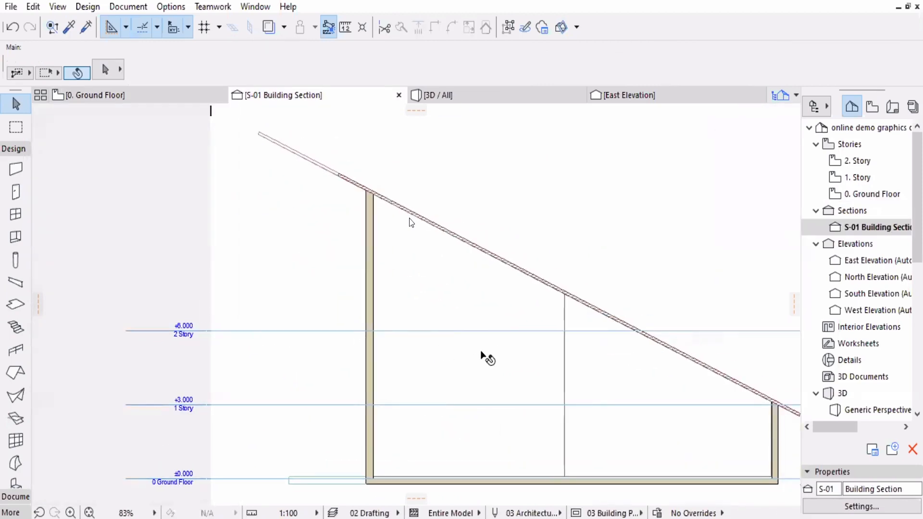
{"action": "middle_click_drag", "start_coordinate": [481, 353], "coordinate": [477, 351]}
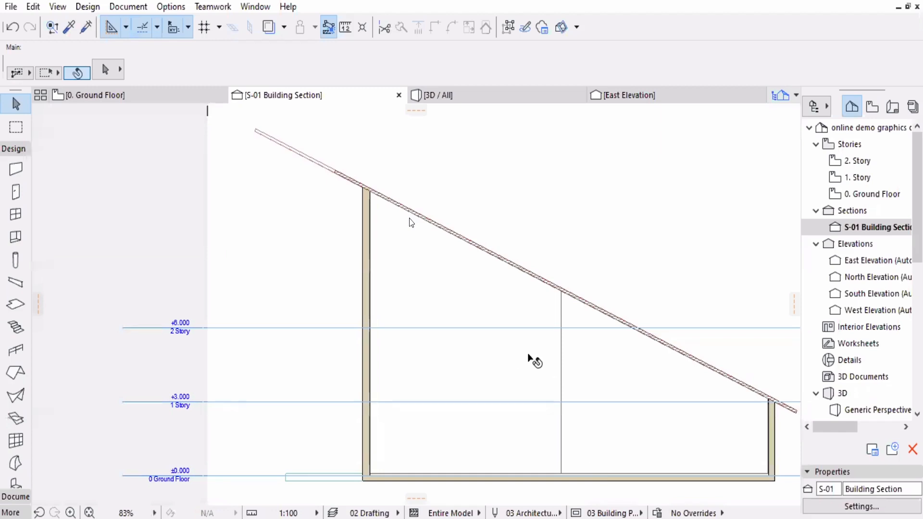
{"action": "scroll", "coordinate": [670, 306], "scroll_direction": "down", "scroll_amount": 1}
{"action": "middle_click_drag", "start_coordinate": [670, 306], "coordinate": [571, 321]}
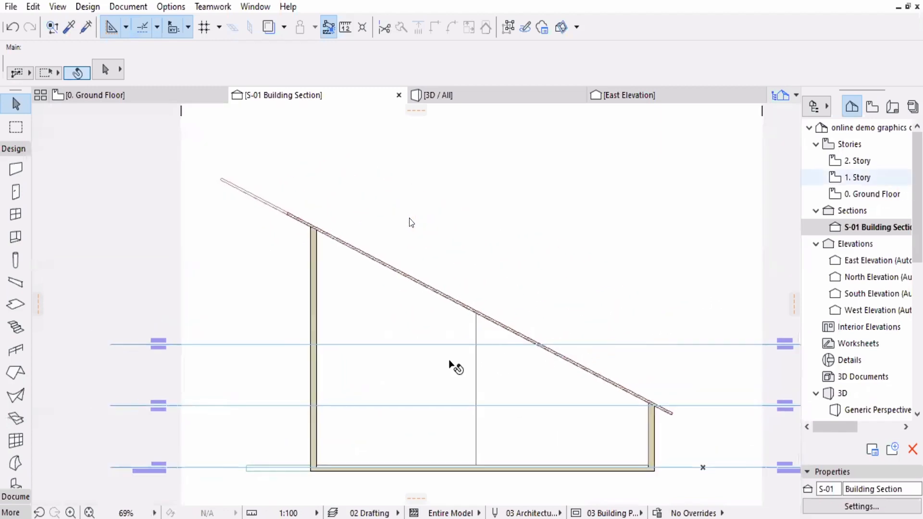
{"action": "middle_click_drag", "start_coordinate": [529, 342], "coordinate": [532, 345]}
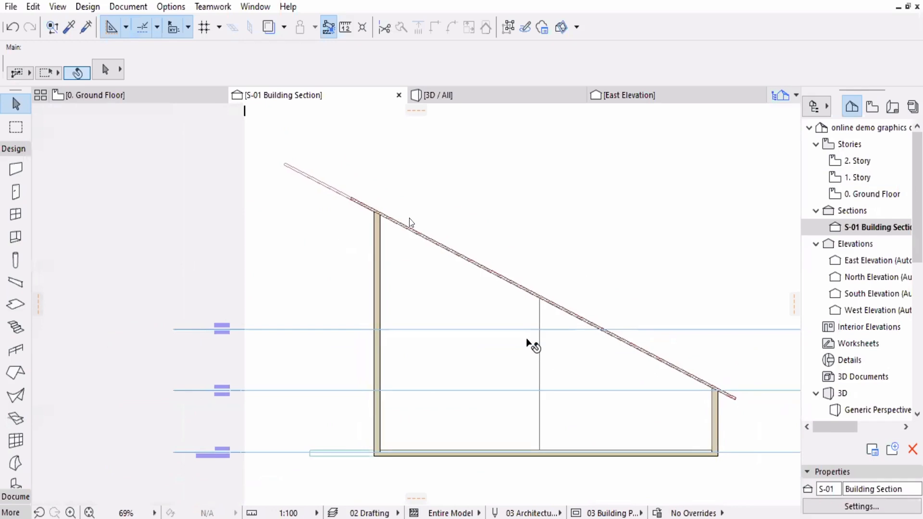
Open the 1. Story floor plan and frame the pentagon's upper walls and roof outline.
{"action": "key", "text": "F2"}
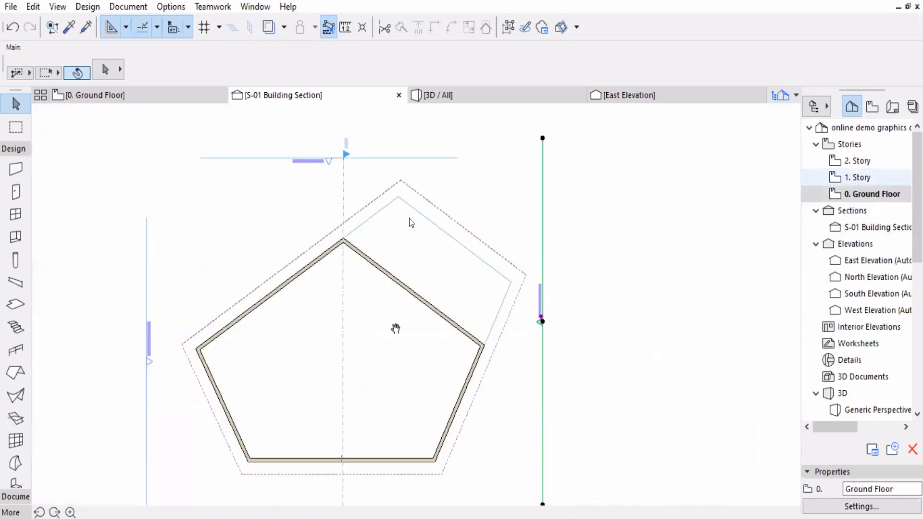
{"action": "key", "text": "ctrl+Up"}
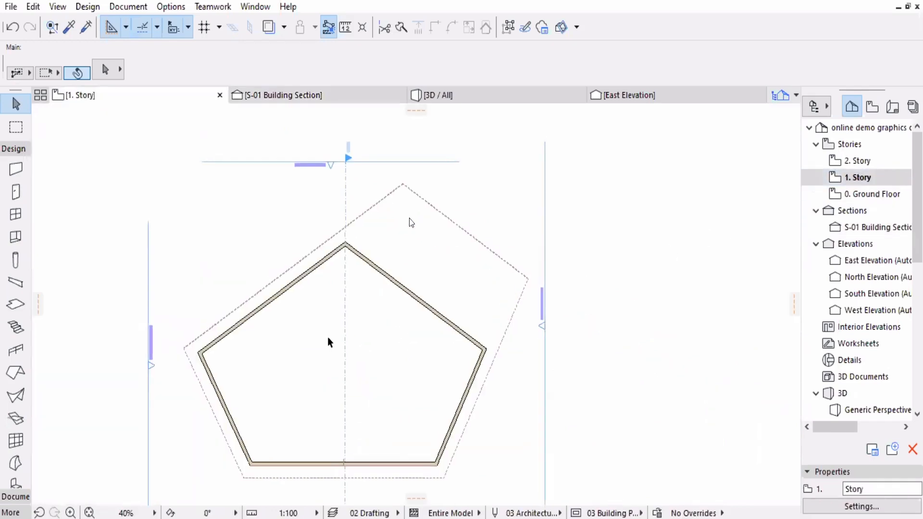
{"action": "scroll", "coordinate": [329, 339], "scroll_direction": "up", "scroll_amount": 3}
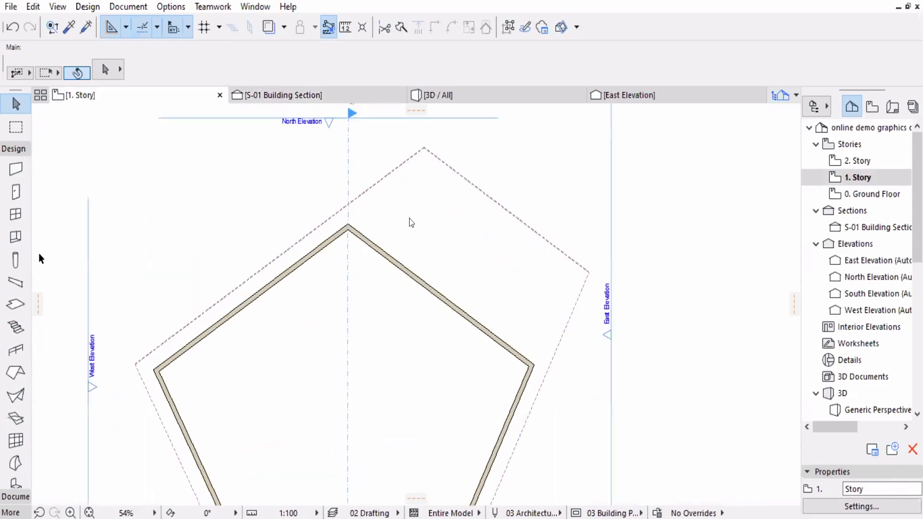
{"action": "scroll", "coordinate": [36, 249], "scroll_direction": "up", "scroll_amount": 1}
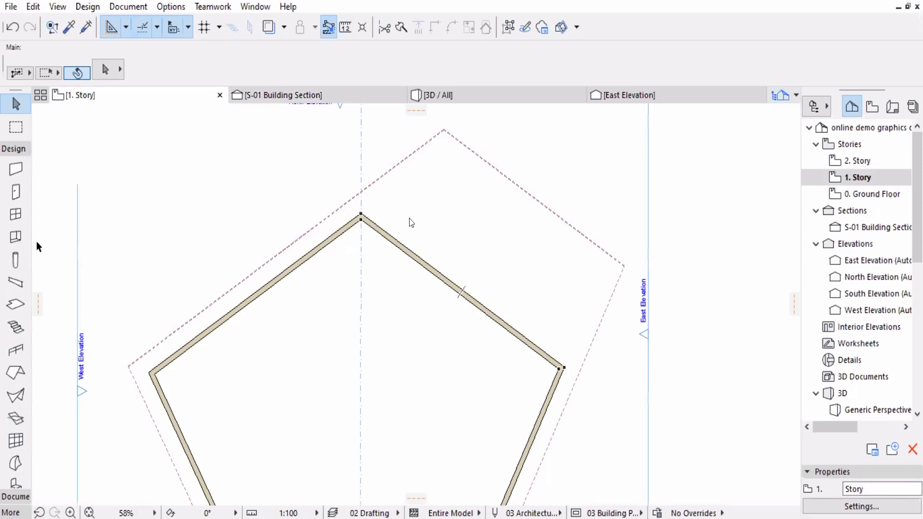
Prepare a new slab on the 1. Story with levels referenced to Project Zero and a bottom elevation of 2900.
{"action": "left_click", "coordinate": [16, 304]}
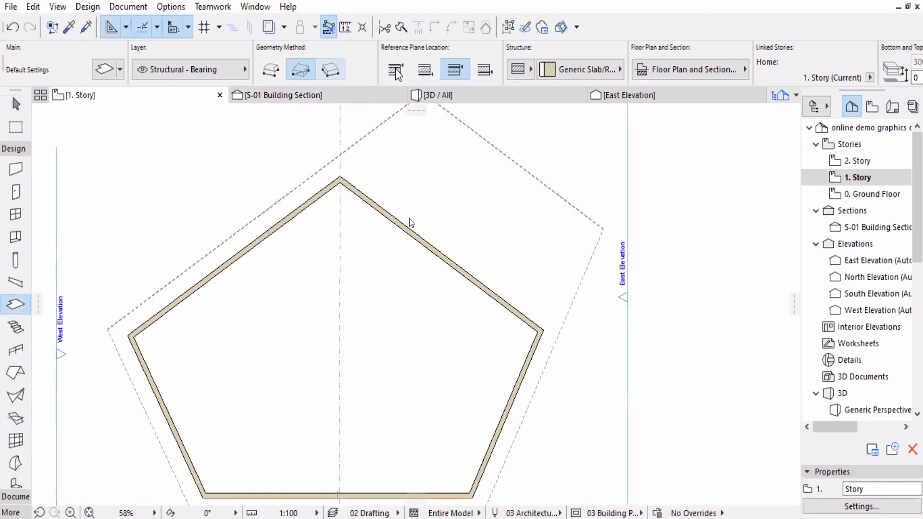
{"action": "scroll", "coordinate": [395, 69], "scroll_direction": "down", "scroll_amount": 3}
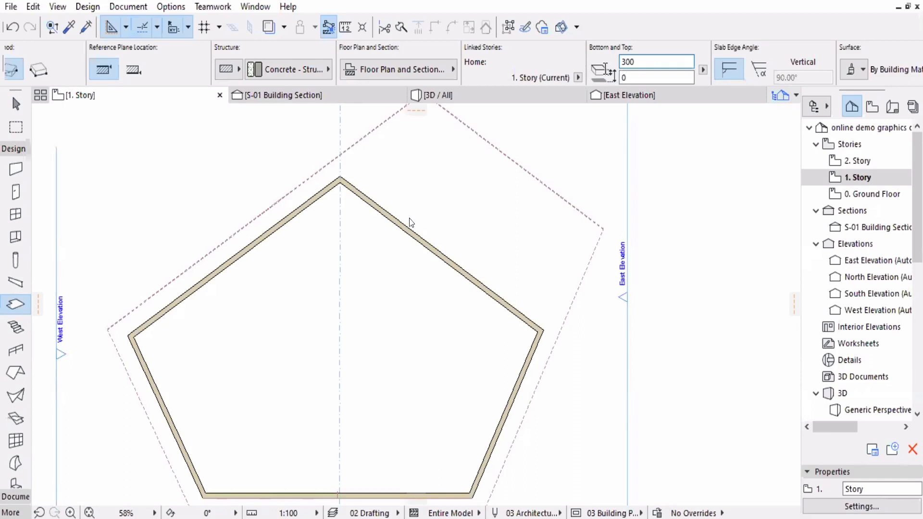
{"action": "key", "text": "Tab"}
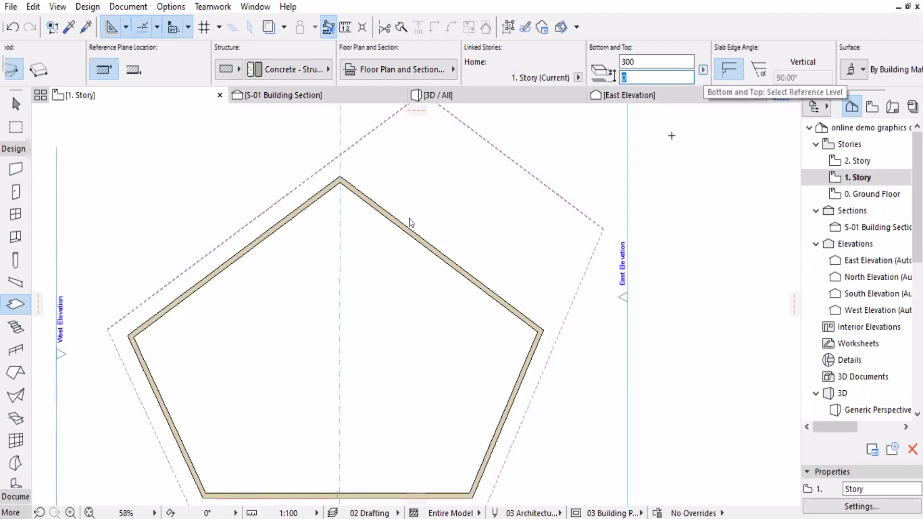
{"action": "left_click", "coordinate": [702, 70]}
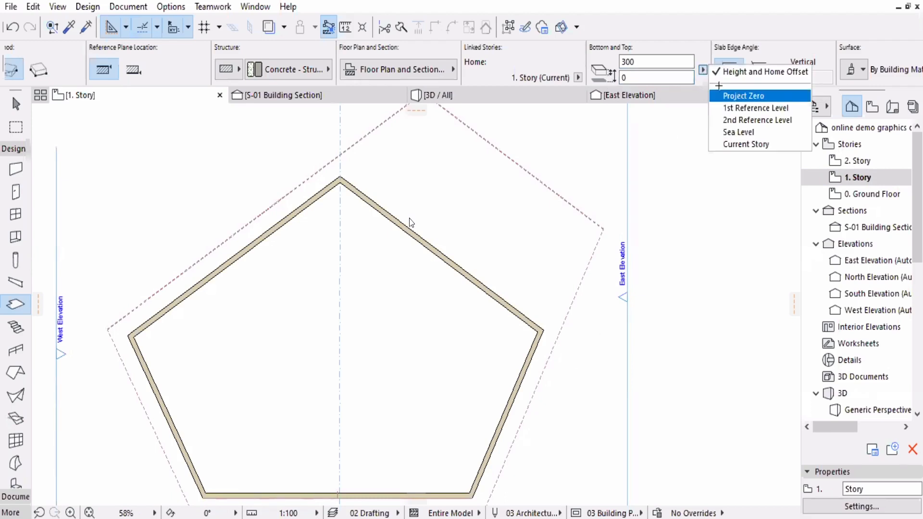
{"action": "left_click", "coordinate": [721, 95]}
{"action": "mouse_move", "coordinate": [620, 263]}
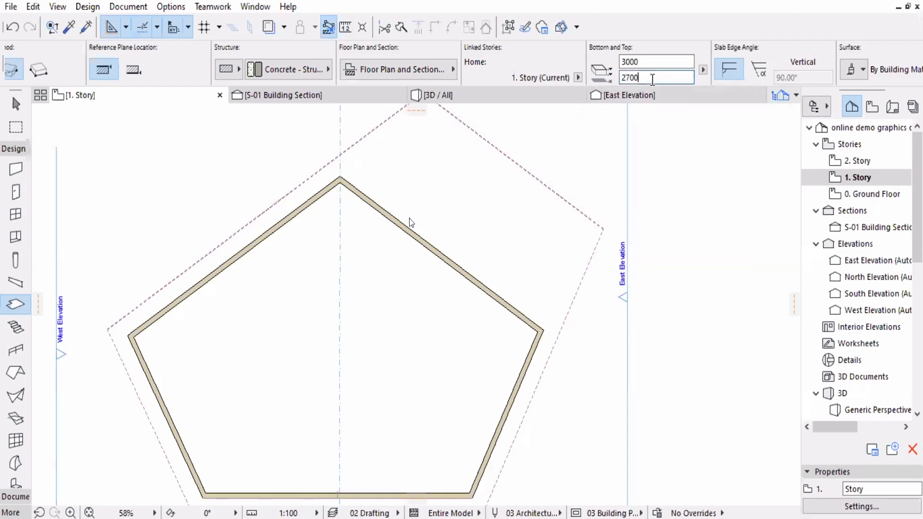
{"action": "left_click_drag", "start_coordinate": [651, 78], "coordinate": [602, 241]}
{"action": "left_click", "coordinate": [642, 61]}
{"action": "mouse_move", "coordinate": [639, 61]}
{"action": "left_mouse_down"}
{"action": "mouse_move", "coordinate": [619, 61]}
{"action": "mouse_move", "coordinate": [655, 61]}
{"action": "left_mouse_up"}
{"action": "left_click", "coordinate": [702, 69]}
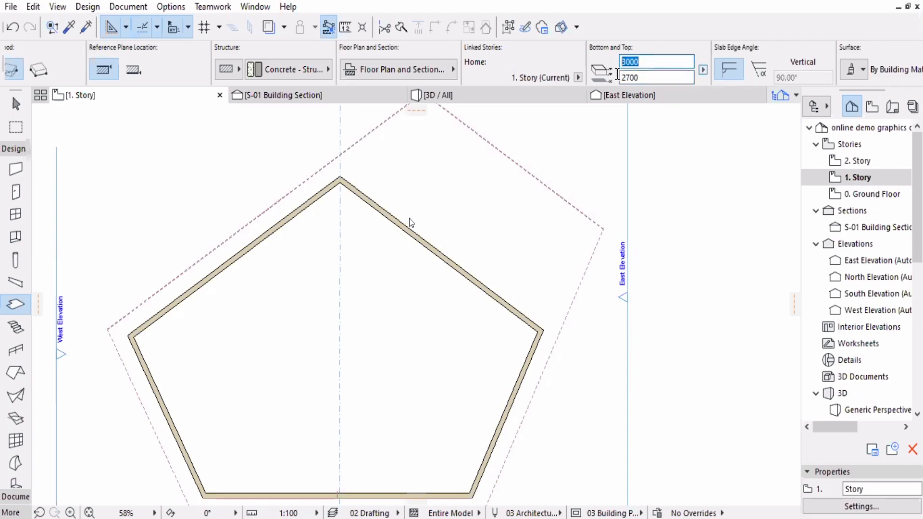
{"action": "left_click", "coordinate": [656, 83]}
{"action": "double_click", "coordinate": [633, 76]}
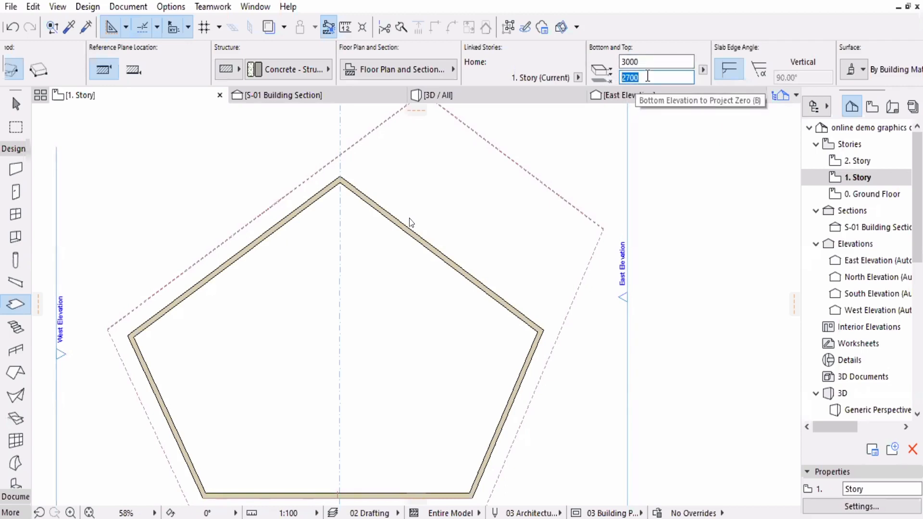
{"action": "type", "text": "2900"}
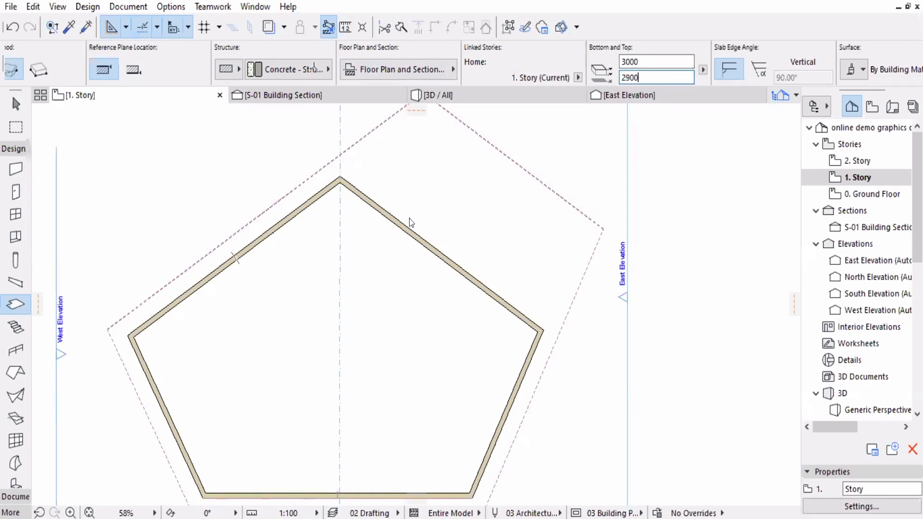
Draw a polygonal slab from the northwest wall across to the southeast wall, extending past the northeast wall but staying inside the roof outline.
{"action": "scroll", "coordinate": [314, 67], "scroll_direction": "up", "scroll_amount": 5}
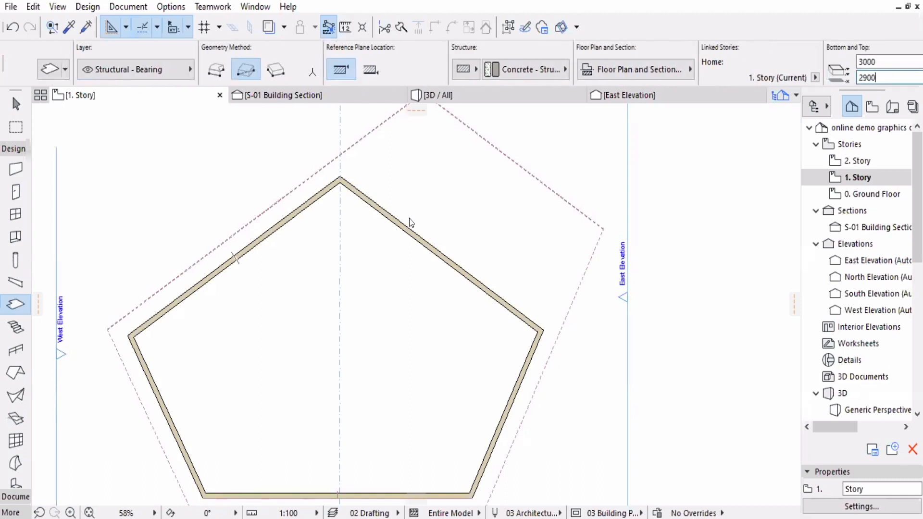
{"action": "scroll", "coordinate": [313, 73], "scroll_direction": "up", "scroll_amount": 1}
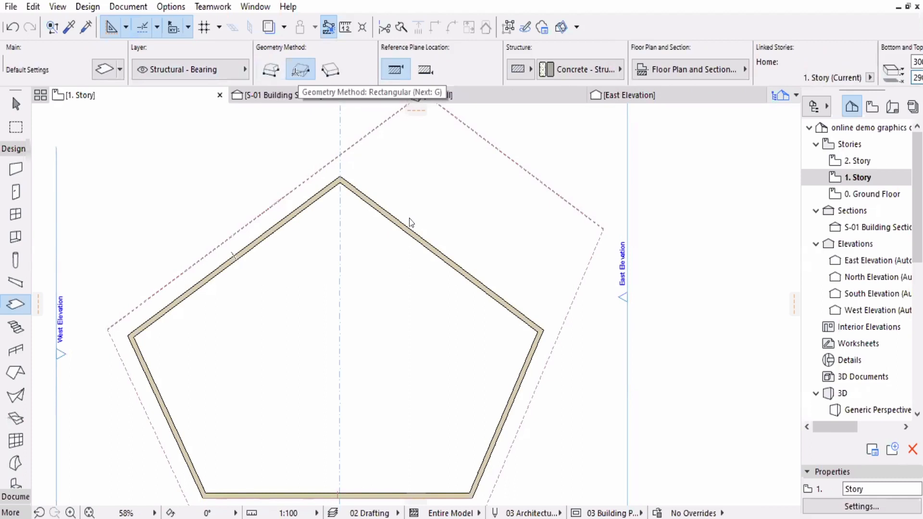
{"action": "left_click", "coordinate": [270, 70]}
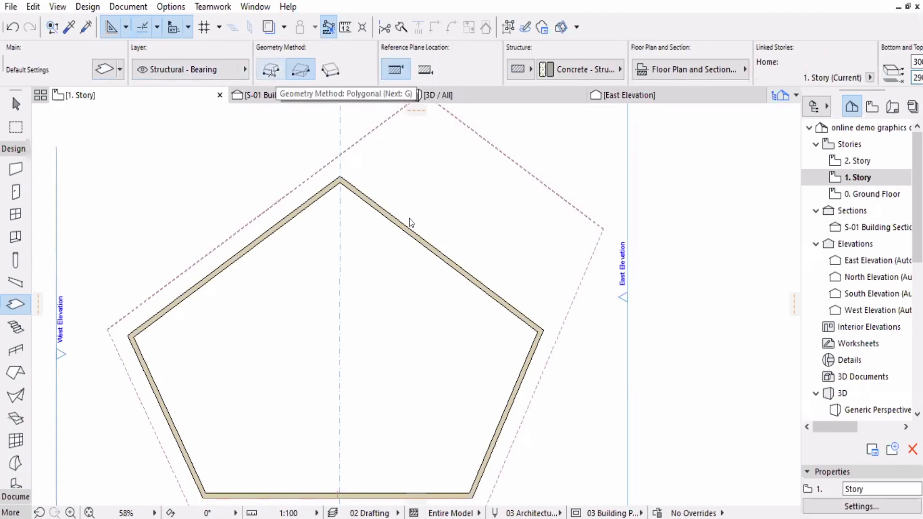
{"action": "left_click", "coordinate": [252, 242]}
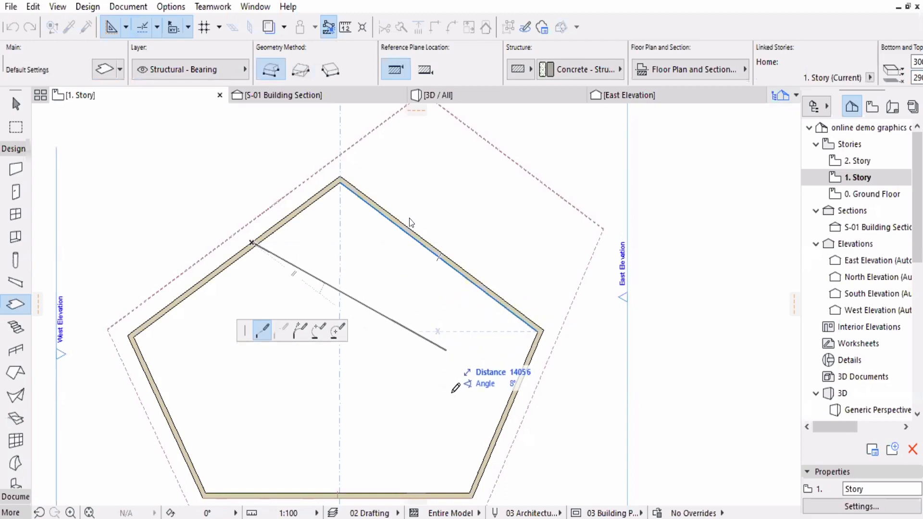
{"action": "left_click", "coordinate": [500, 430]}
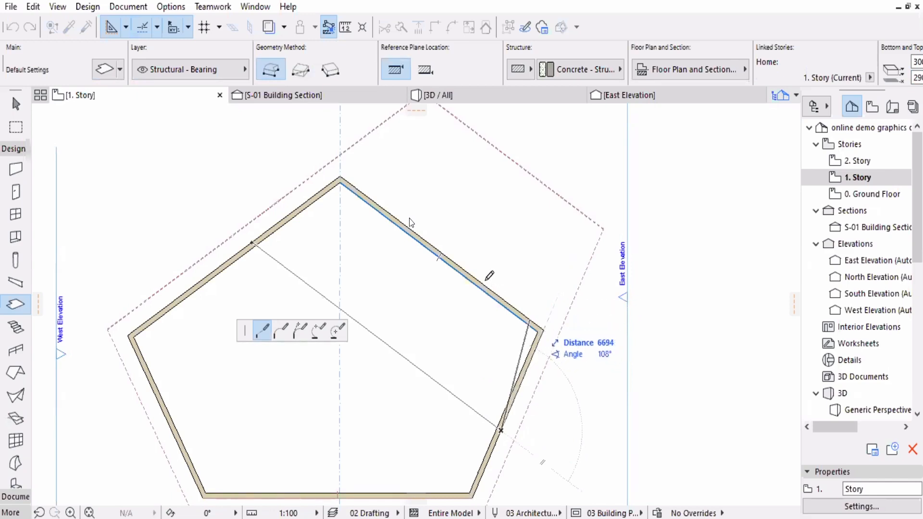
{"action": "left_click", "coordinate": [574, 257]}
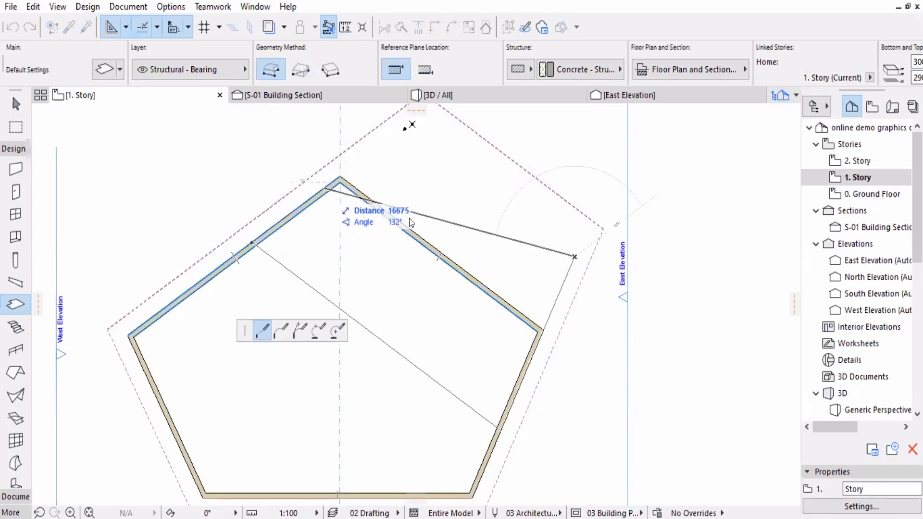
{"action": "left_click", "coordinate": [404, 127]}
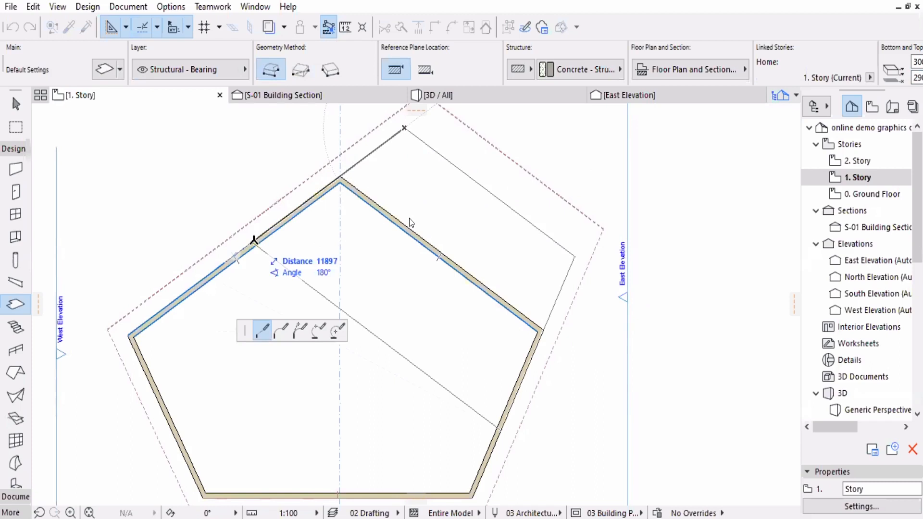
{"action": "double_click", "coordinate": [254, 239]}
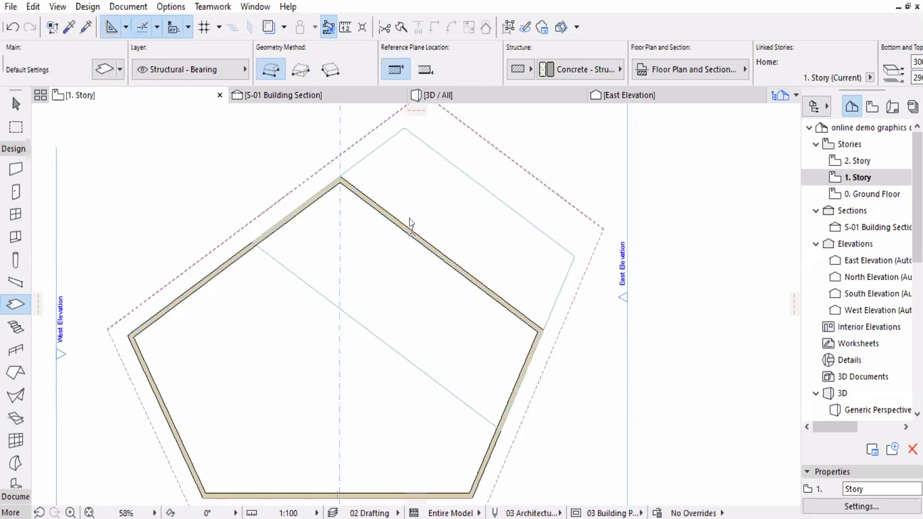
Open the S-01 Building Section, select the new 1. Story slab and examine how it meets the walls and roof.
{"action": "left_click", "coordinate": [276, 99]}
{"action": "scroll", "coordinate": [433, 387], "scroll_direction": "up", "scroll_amount": 3}
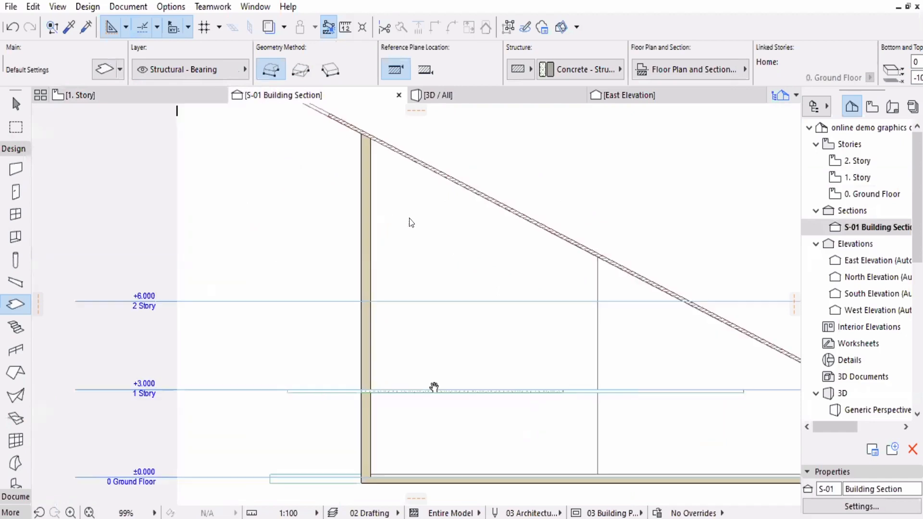
{"action": "left_click", "coordinate": [509, 371]}
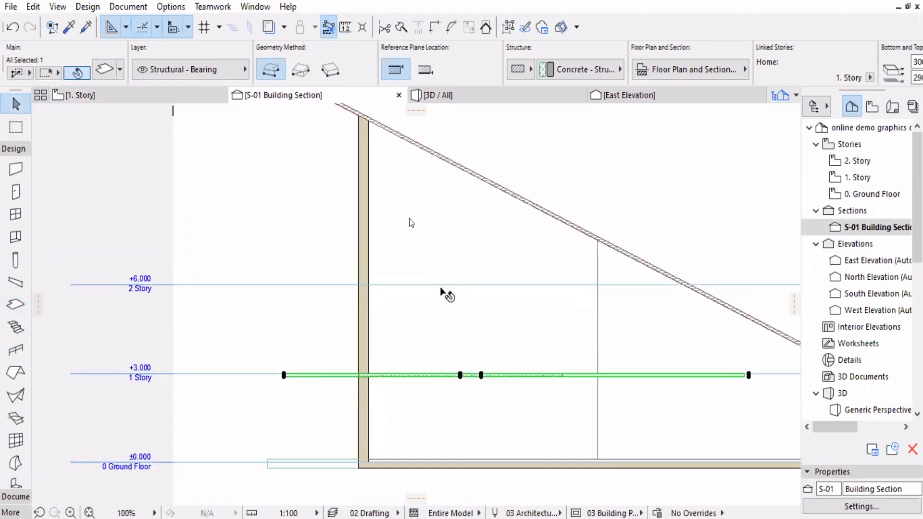
{"action": "middle_click_drag", "start_coordinate": [436, 306], "coordinate": [436, 313]}
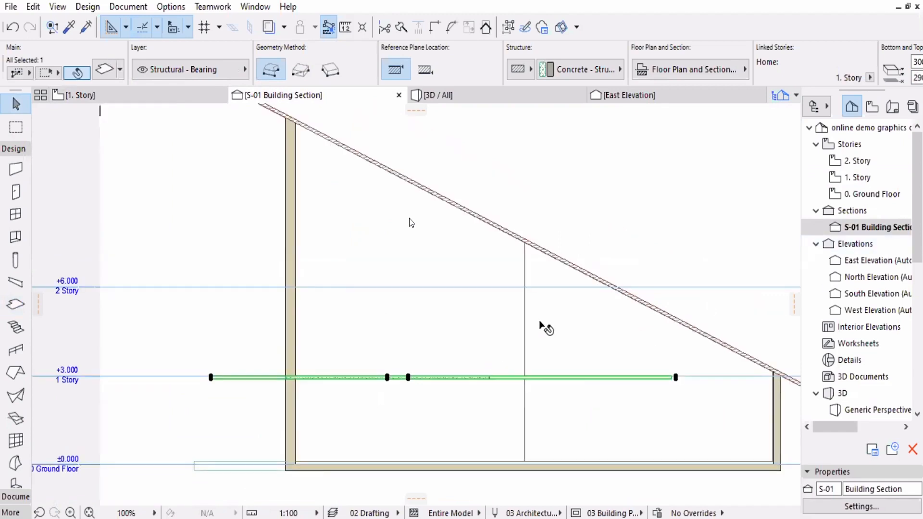
{"action": "scroll", "coordinate": [627, 306], "scroll_direction": "down", "scroll_amount": 2}
{"action": "scroll", "coordinate": [405, 357], "scroll_direction": "up", "scroll_amount": 4}
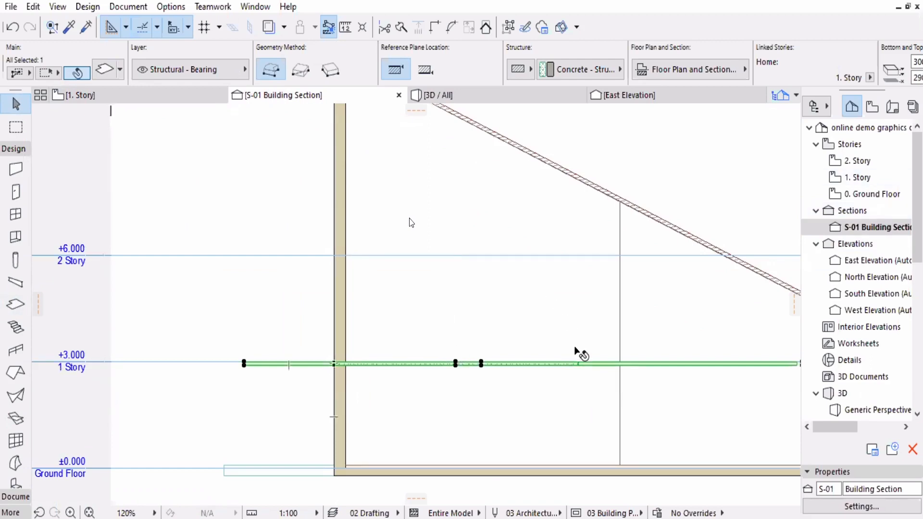
{"action": "scroll", "coordinate": [441, 377], "scroll_direction": "down", "scroll_amount": 2}
{"action": "middle_click_drag", "start_coordinate": [411, 222], "coordinate": [380, 216]}
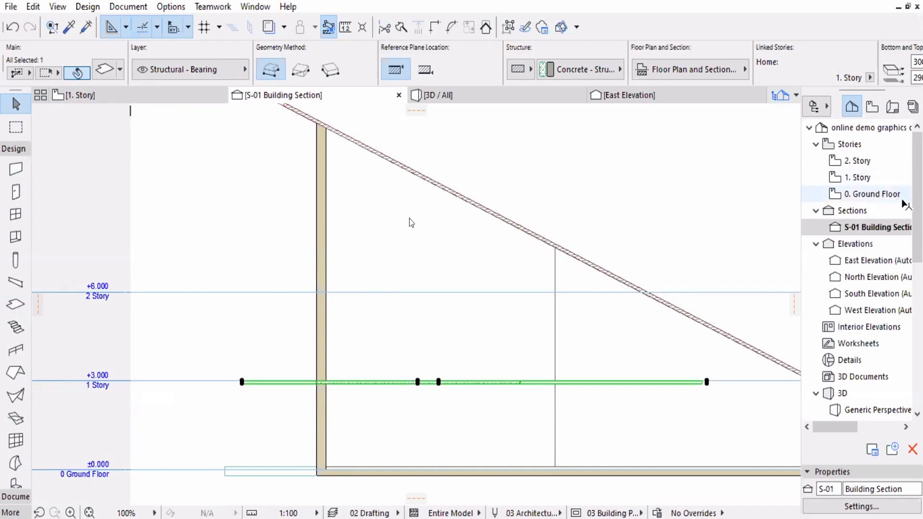
{"action": "scroll", "coordinate": [884, 197], "scroll_direction": "down", "scroll_amount": 3}
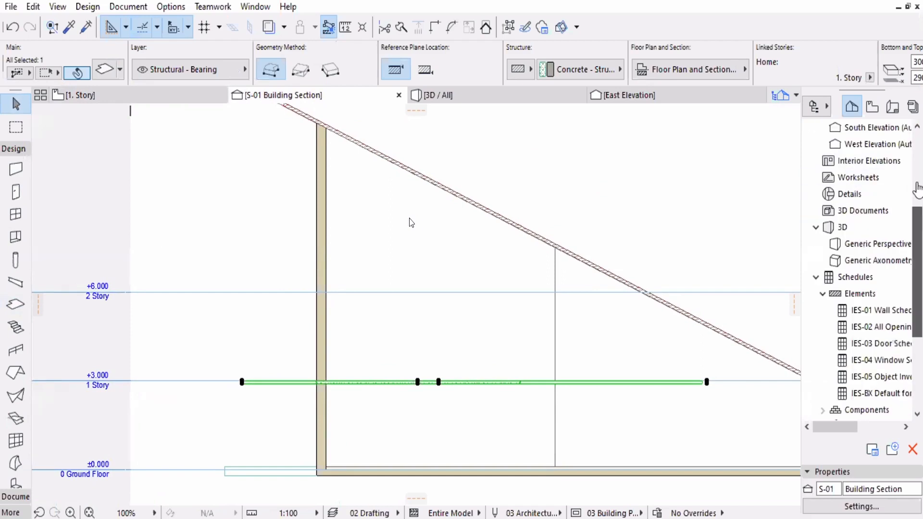
{"action": "scroll", "coordinate": [920, 254], "scroll_direction": "up", "scroll_amount": 3}
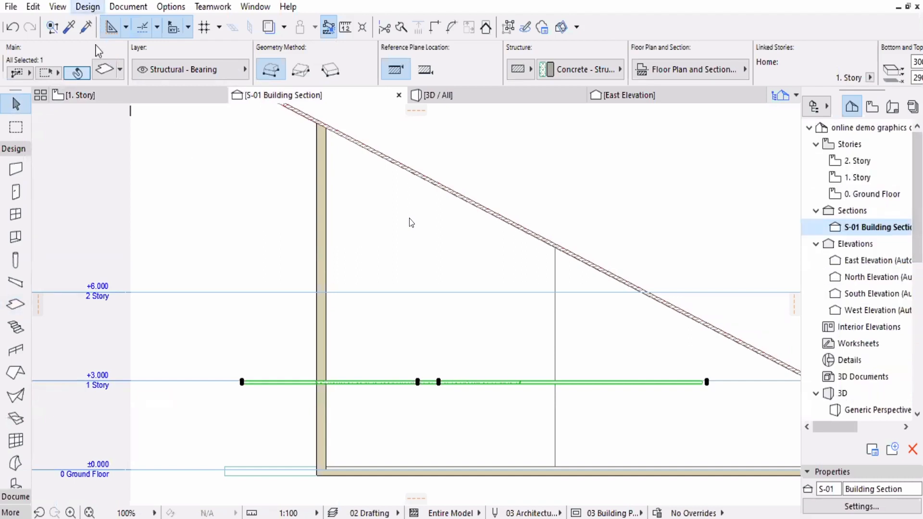
Set the Ground Floor's height to the next story to 5000 in Story Settings and select the 1. Story slab in the section.
{"action": "left_click", "coordinate": [88, 6]}
{"action": "left_click", "coordinate": [116, 45]}
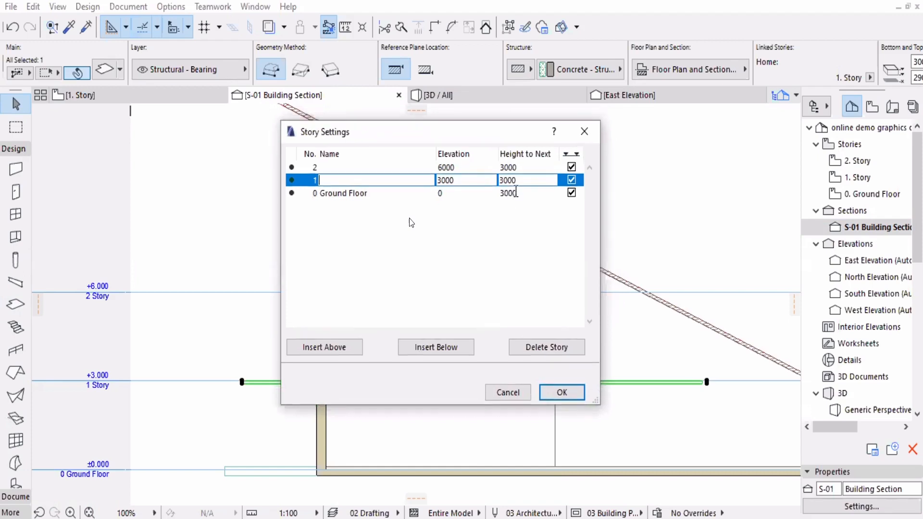
{"action": "key", "text": "Down"}
{"action": "key", "text": "Tab"}
{"action": "key", "text": "Tab"}
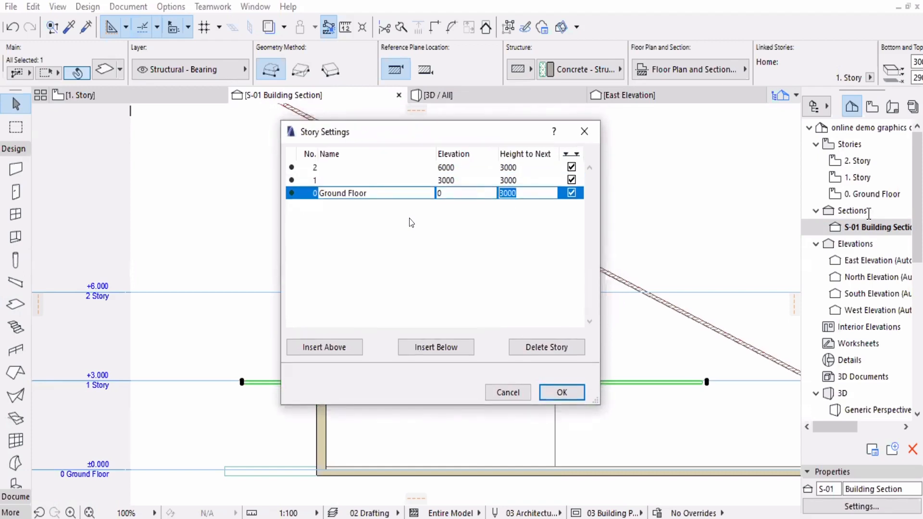
{"action": "type", "text": "5"}
{"action": "left_click", "coordinate": [574, 395]}
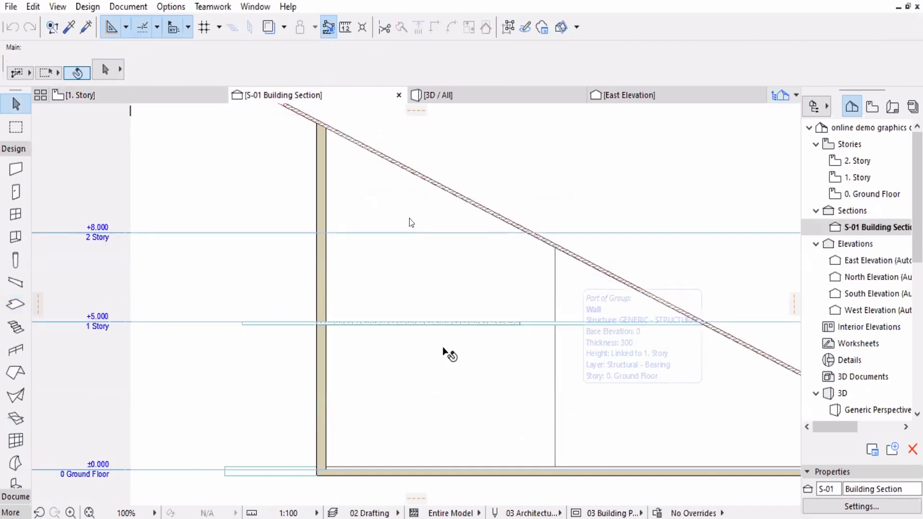
{"action": "left_click", "coordinate": [361, 320]}
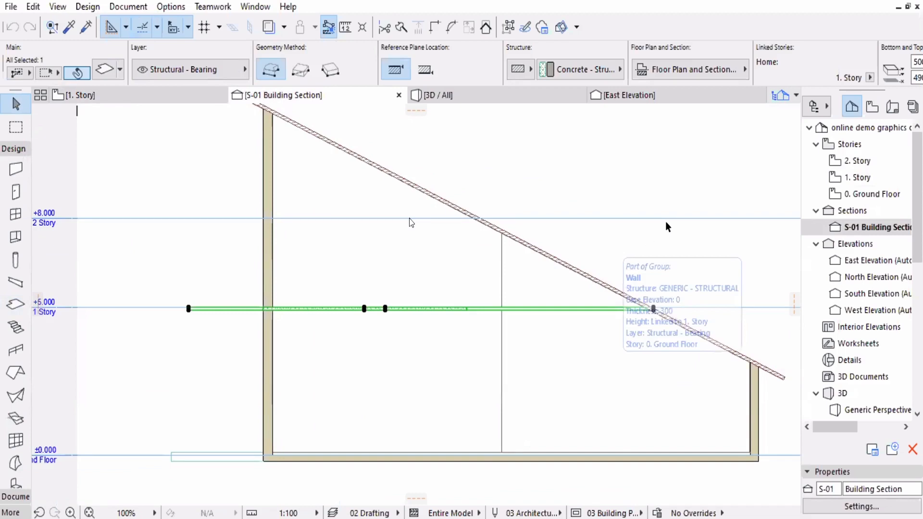
{"action": "middle_click_drag", "start_coordinate": [605, 254], "coordinate": [614, 259]}
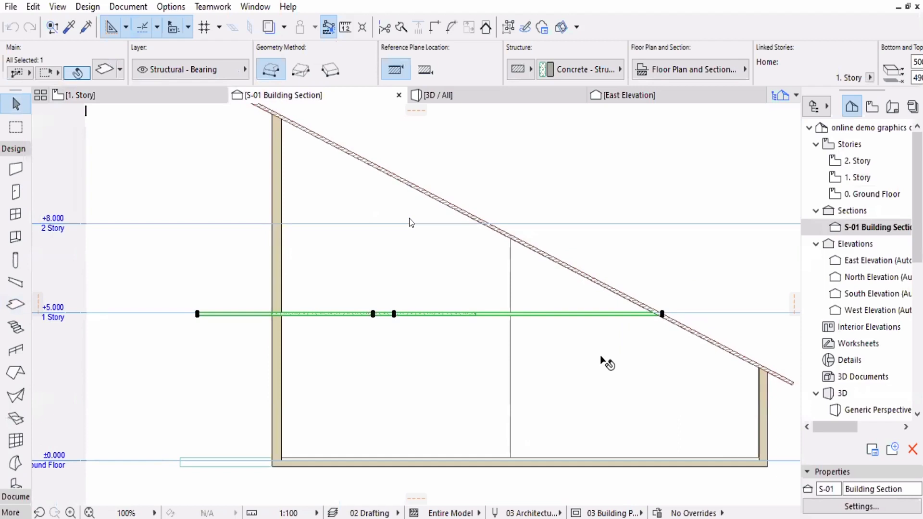
Return to the 1. Story plan and draw a new diagonal building section from outside the southwest corner out past the northeast roof edge.
{"action": "middle_click_drag", "start_coordinate": [648, 310], "coordinate": [640, 344]}
{"action": "key", "text": "F2"}
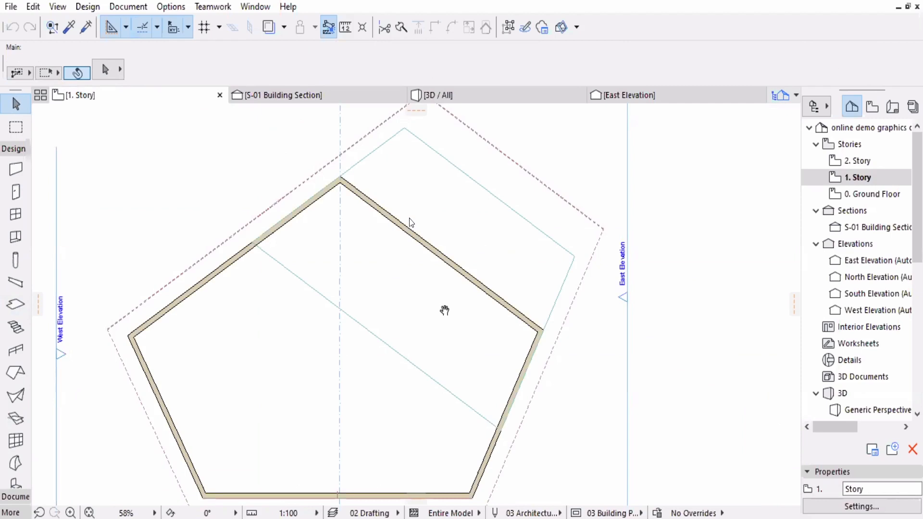
{"action": "scroll", "coordinate": [445, 310], "scroll_direction": "down", "scroll_amount": 3}
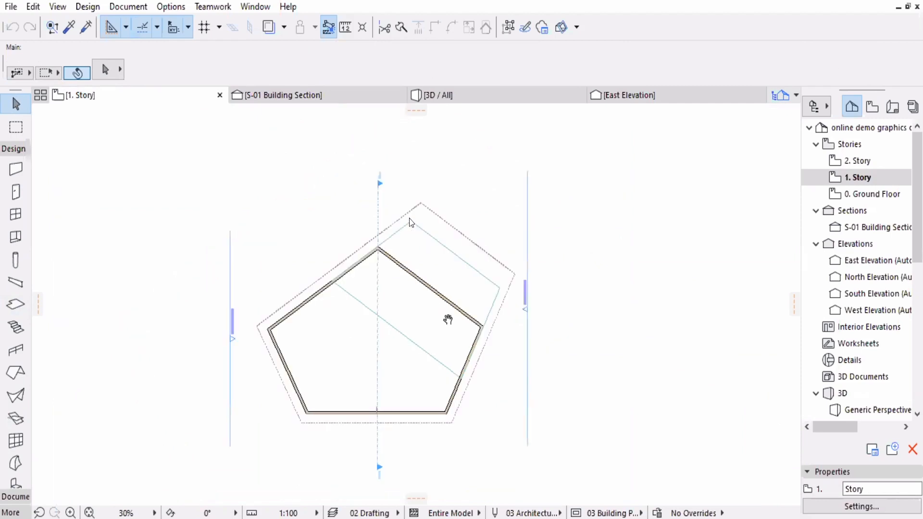
{"action": "left_click", "coordinate": [428, 430]}
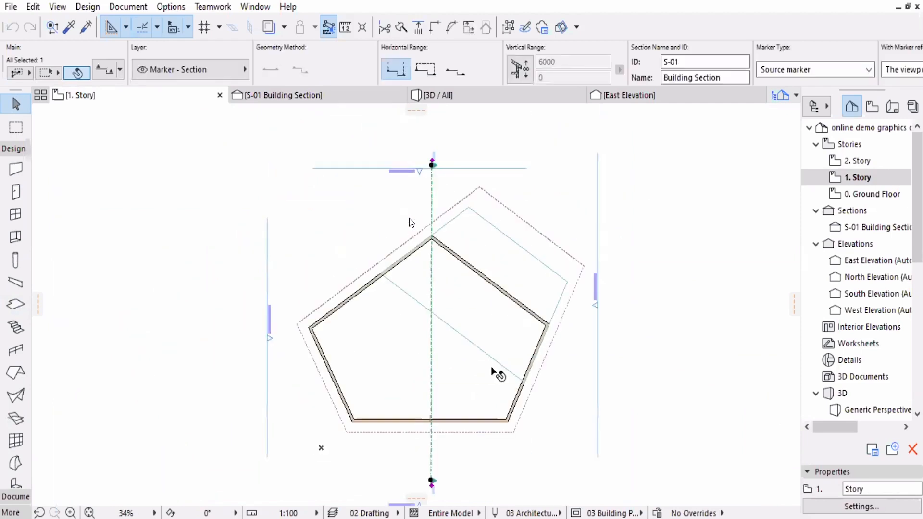
{"action": "left_click", "coordinate": [15, 496]}
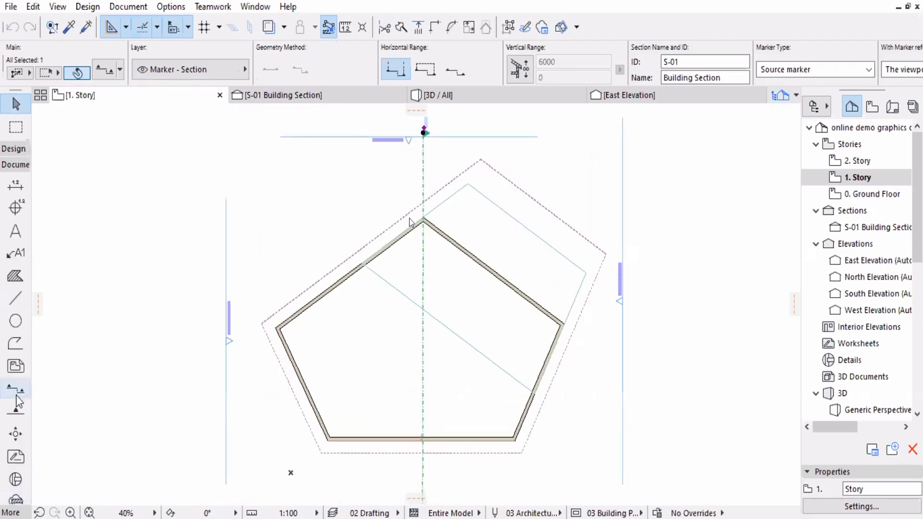
{"action": "left_click", "coordinate": [16, 389]}
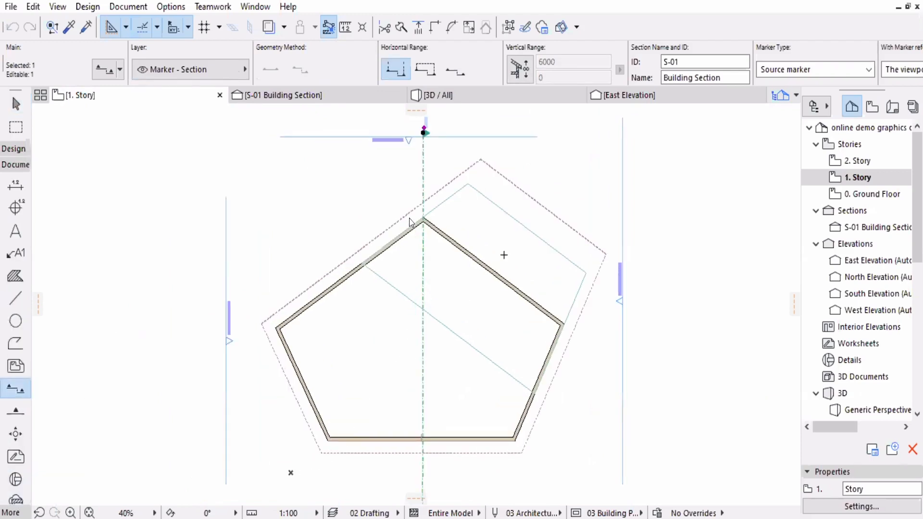
{"action": "key", "text": "Escape"}
{"action": "left_click", "coordinate": [305, 474]}
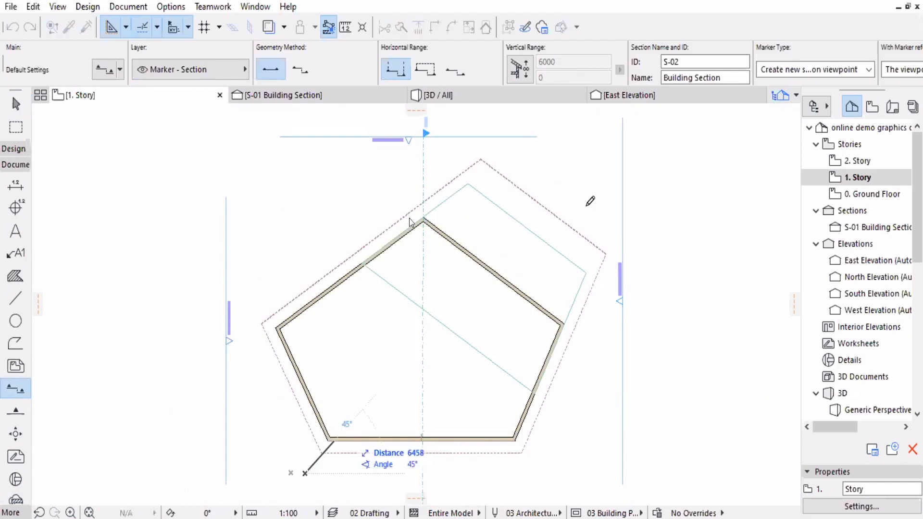
{"action": "left_click", "coordinate": [550, 159]}
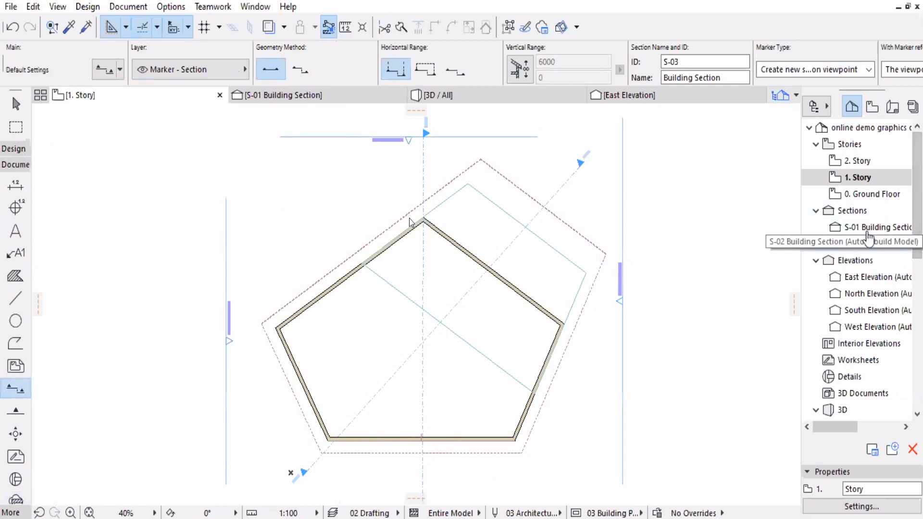
Open the S-02 Building Section and apply the Simplified Plan graphic override to examine the cut walls, slabs and roof.
{"action": "middle_click", "coordinate": [720, 333]}
{"action": "middle_click", "coordinate": [716, 336]}
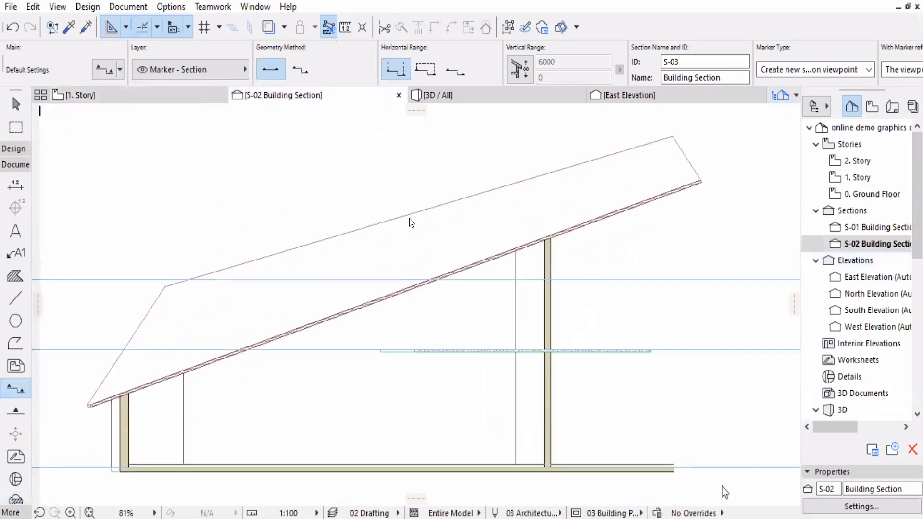
{"action": "scroll", "coordinate": [697, 445], "scroll_direction": "down", "scroll_amount": 1}
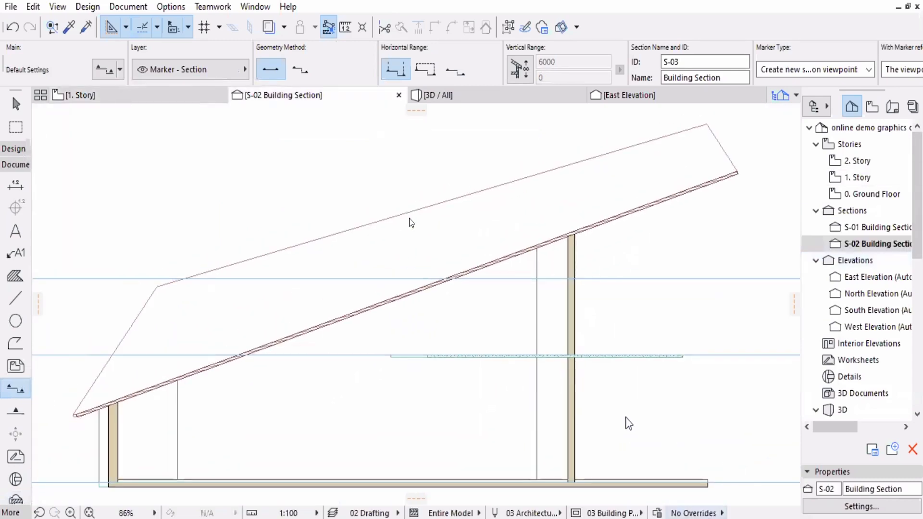
{"action": "left_click", "coordinate": [694, 513]}
{"action": "left_click", "coordinate": [757, 466]}
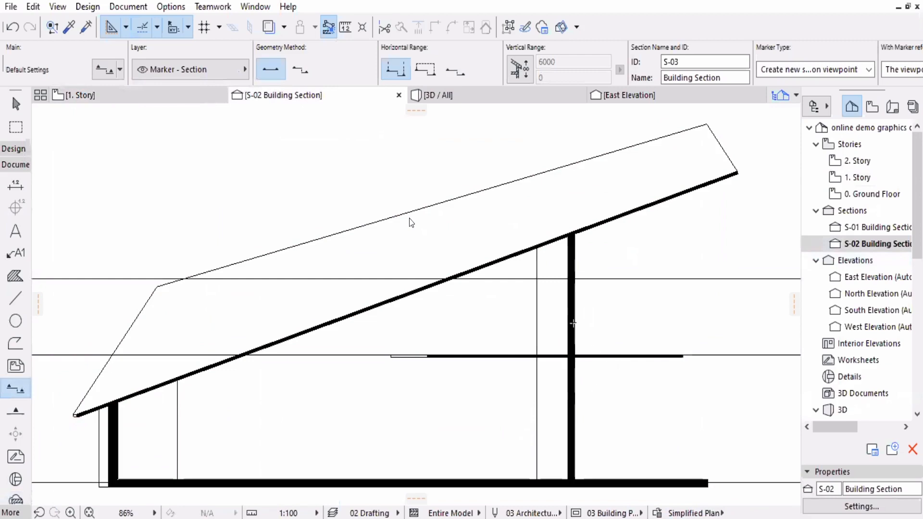
{"action": "scroll", "coordinate": [353, 469], "scroll_direction": "down", "scroll_amount": 1}
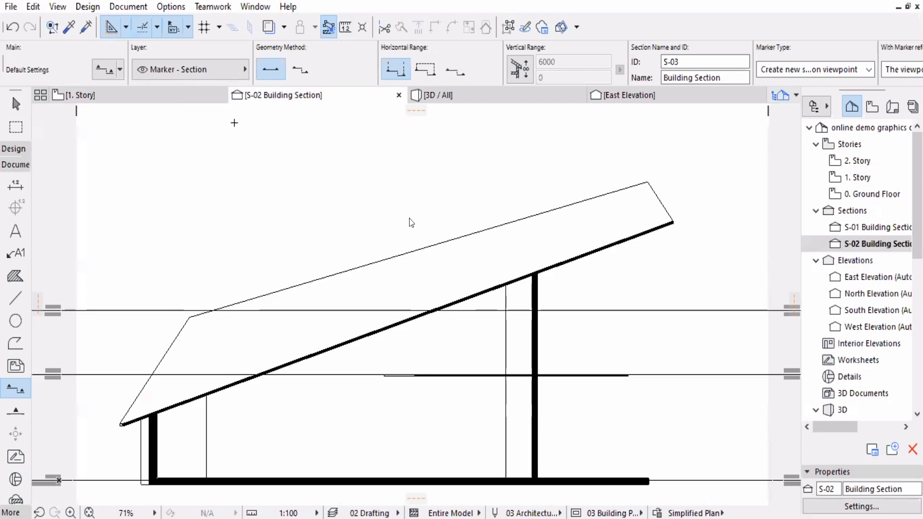
Return to the 1. Story plan, leave the Section tool and select the upper slab.
{"action": "left_click", "coordinate": [159, 97]}
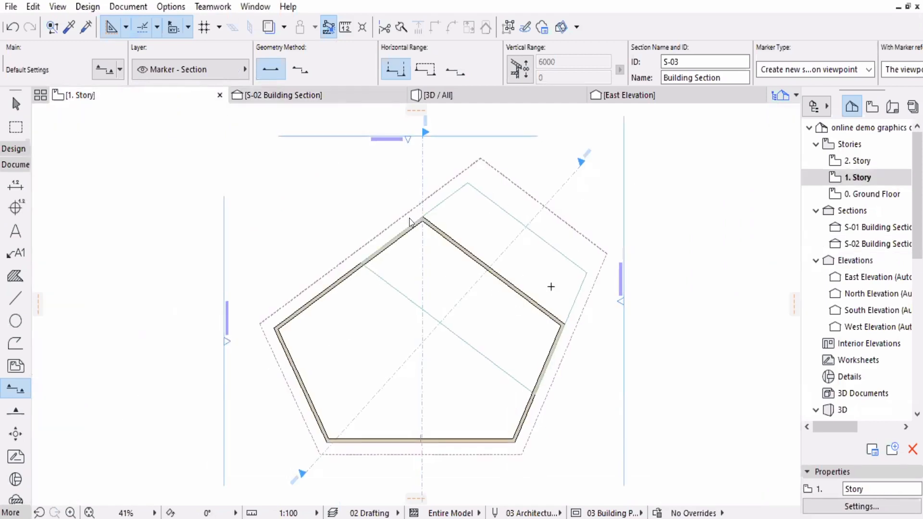
{"action": "scroll", "coordinate": [573, 255], "scroll_direction": "up", "scroll_amount": 2}
{"action": "key", "text": "Escape"}
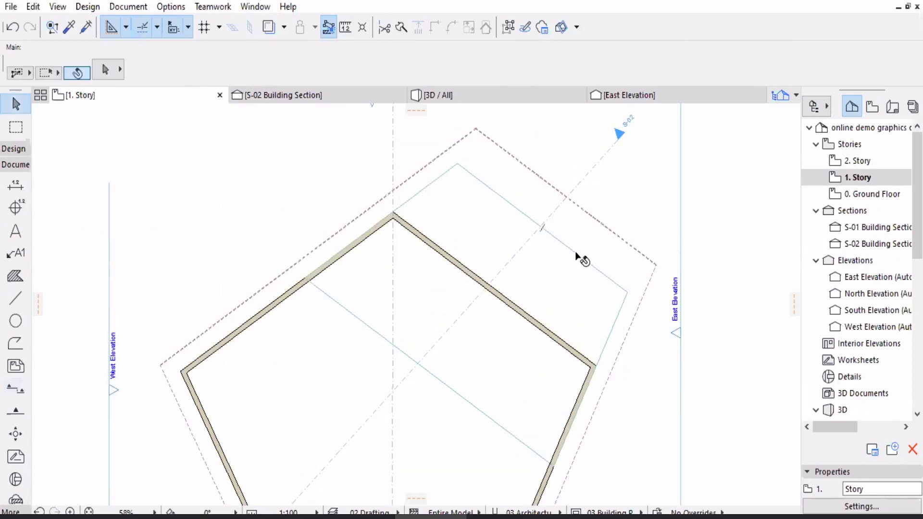
{"action": "left_click", "coordinate": [492, 275]}
{"action": "scroll", "coordinate": [515, 264], "scroll_direction": "down", "scroll_amount": 3}
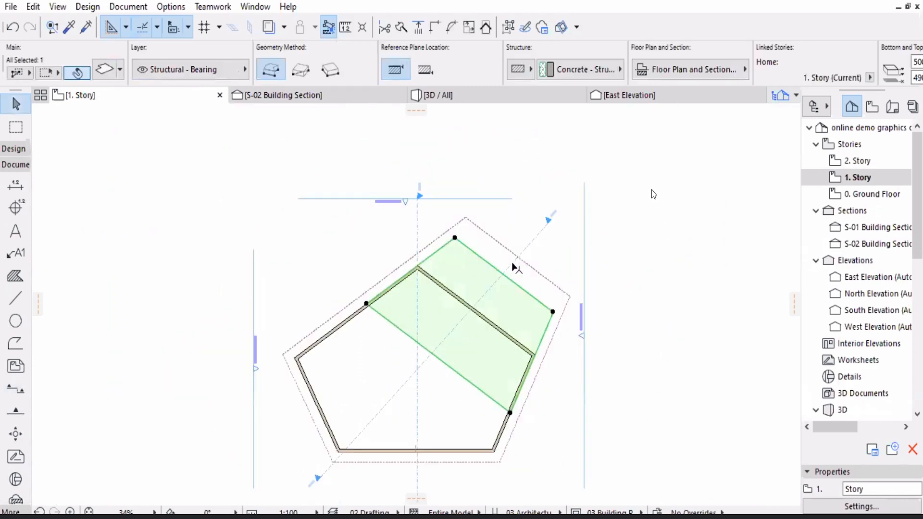
{"action": "scroll", "coordinate": [516, 267], "scroll_direction": "up", "scroll_amount": 4}
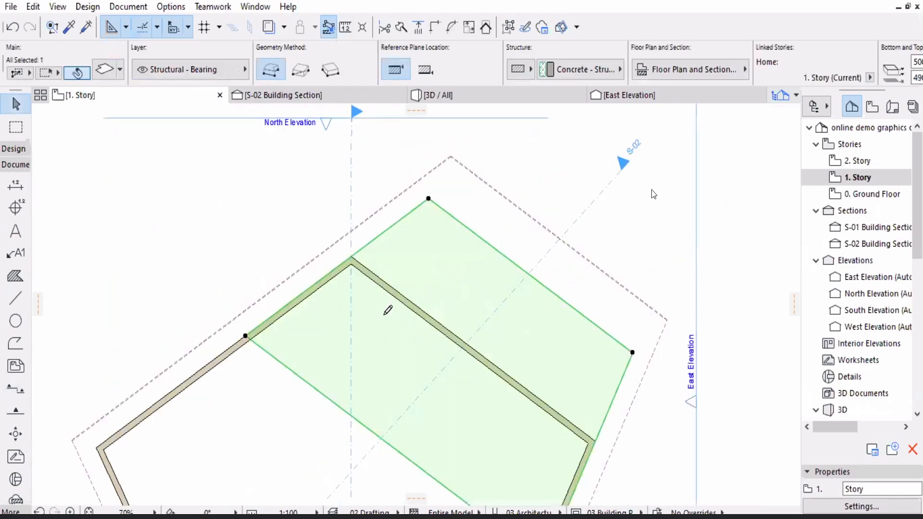
{"action": "left_click", "coordinate": [254, 337]}
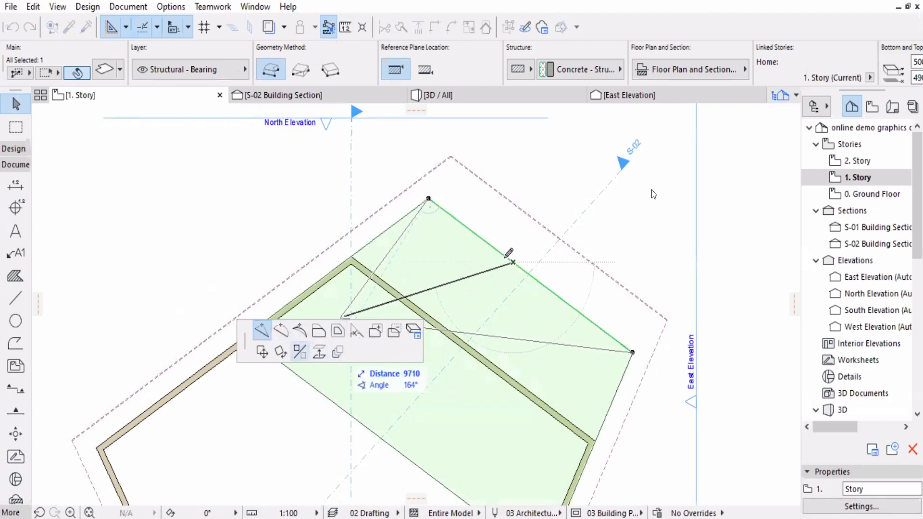
{"action": "left_click", "coordinate": [512, 262]}
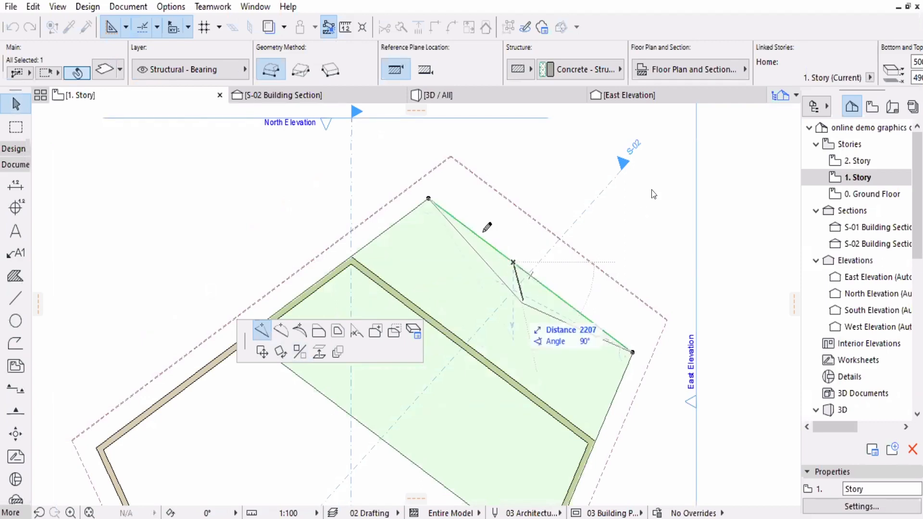
{"action": "left_click", "coordinate": [620, 190]}
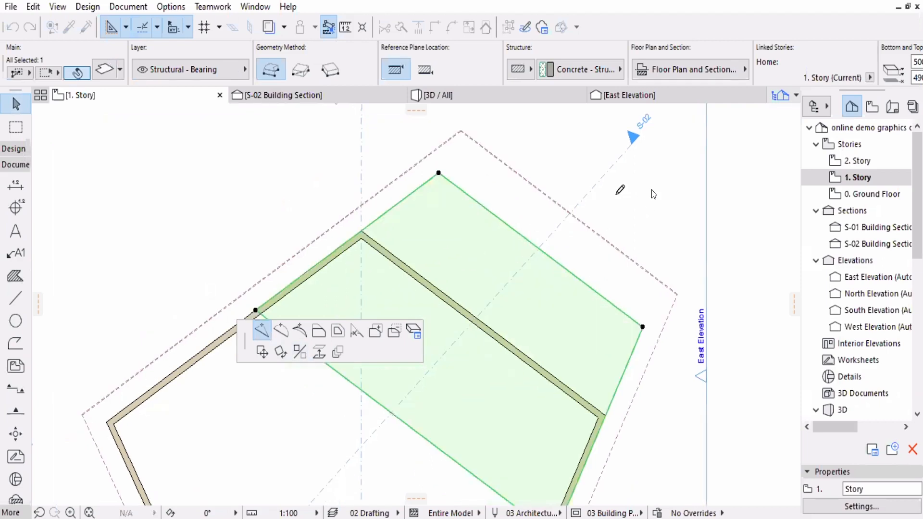
Curve the northeast edges of the 1. Story slab and the roof outward into arcs.
{"action": "left_click", "coordinate": [262, 332]}
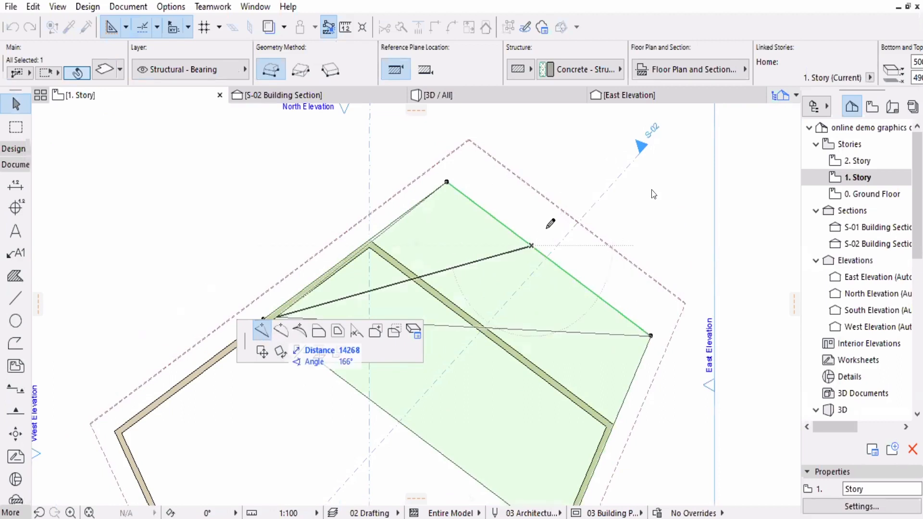
{"action": "key", "text": "f"}
{"action": "left_click", "coordinate": [589, 249]}
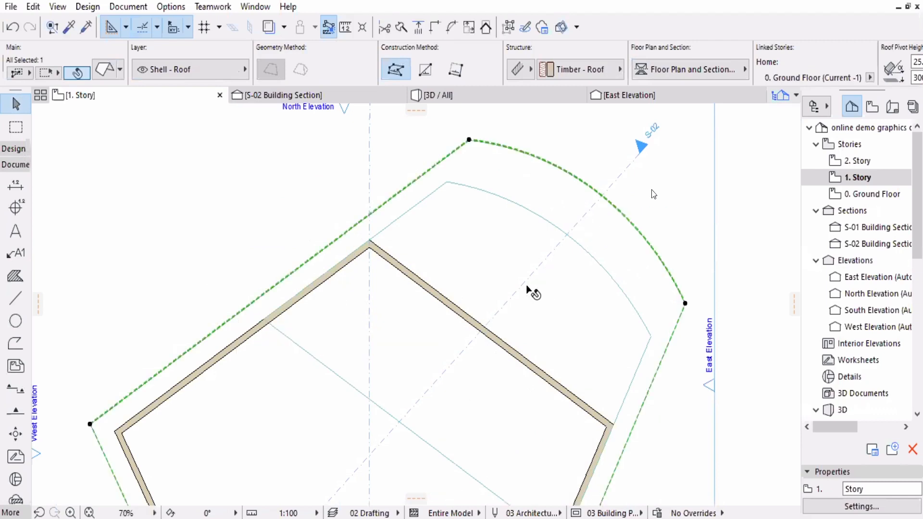
{"action": "left_click", "coordinate": [555, 266]}
{"action": "key", "text": "Escape"}
{"action": "key", "text": "Escape"}
Select the 1. Story slab and insert a node on its straight southwest edge, pulled inward onto the S-02 section line.
{"action": "left_click", "coordinate": [495, 350]}
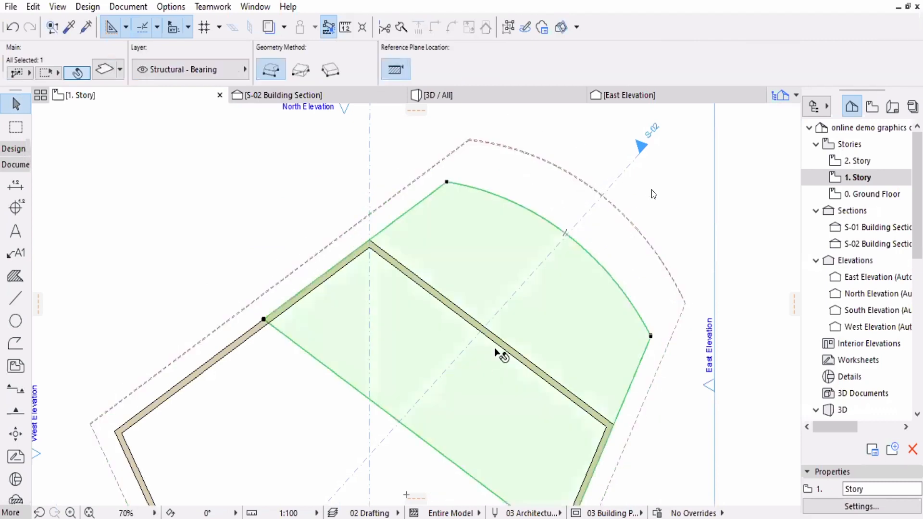
{"action": "scroll", "coordinate": [451, 340], "scroll_direction": "down", "scroll_amount": 1}
{"action": "scroll", "coordinate": [408, 354], "scroll_direction": "down", "scroll_amount": 6}
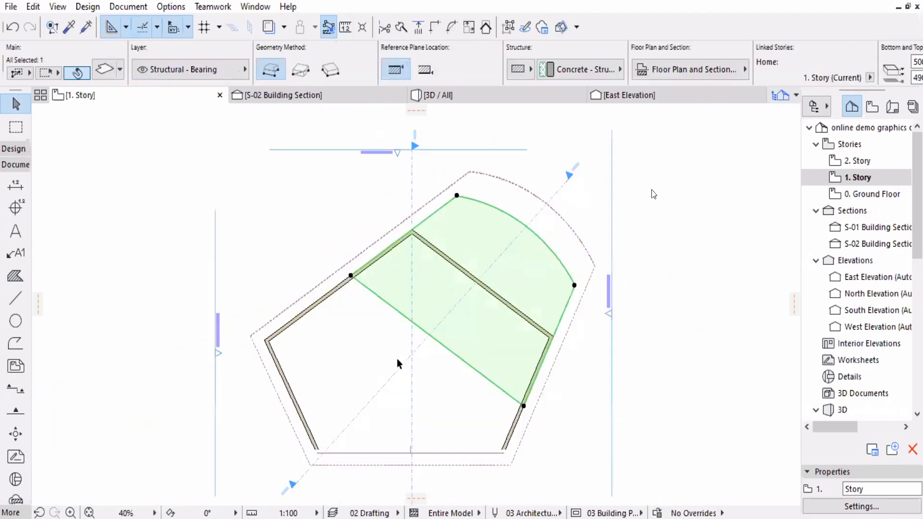
{"action": "scroll", "coordinate": [341, 267], "scroll_direction": "up", "scroll_amount": 5}
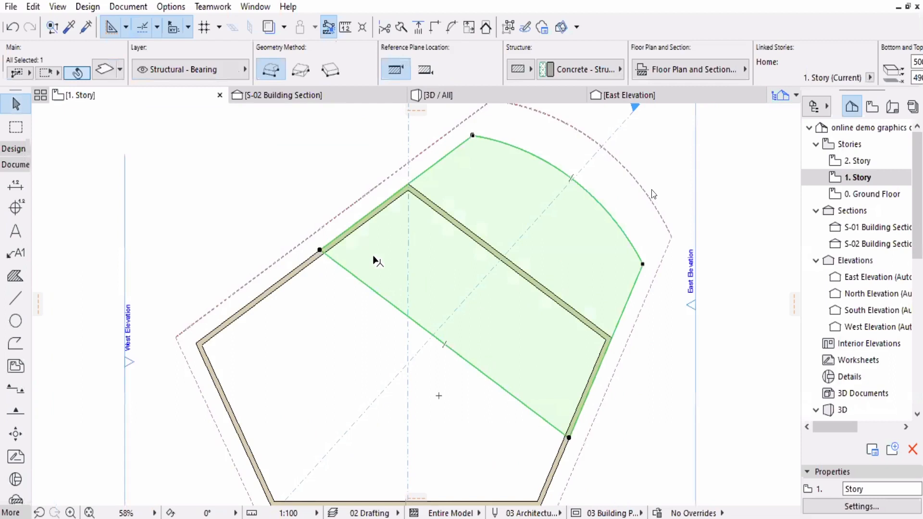
{"action": "middle_click_drag", "start_coordinate": [448, 300], "coordinate": [456, 262]}
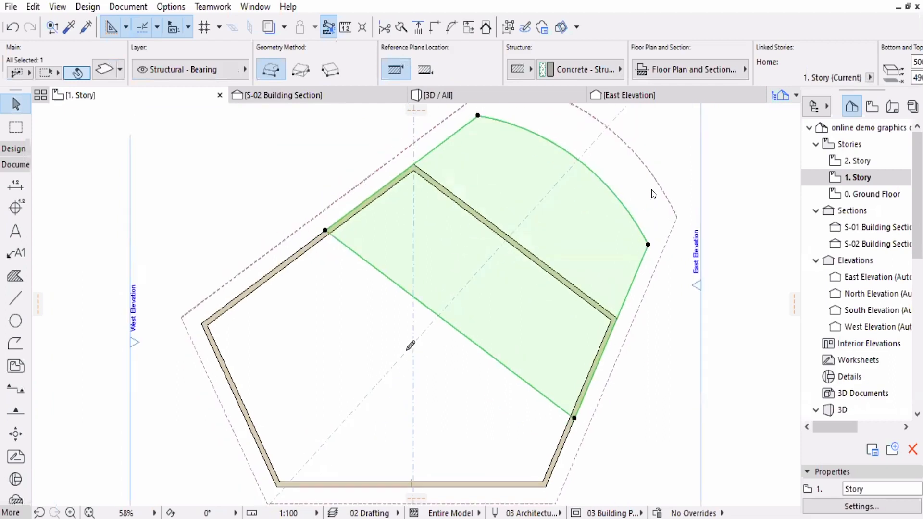
{"action": "left_click", "coordinate": [445, 320]}
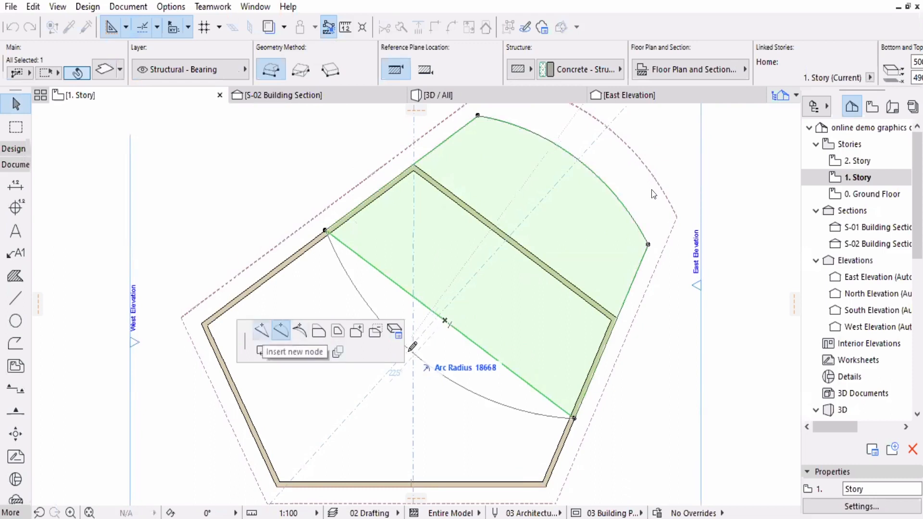
{"action": "left_click", "coordinate": [262, 331]}
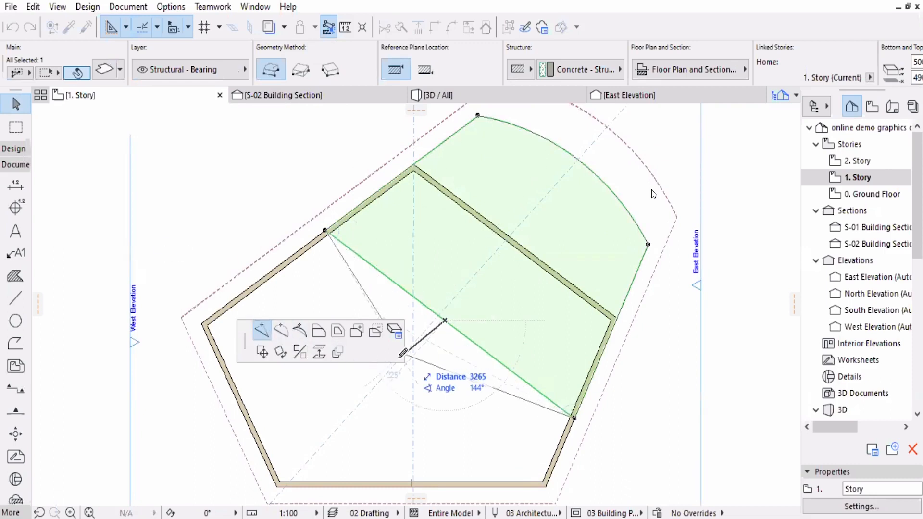
{"action": "left_click", "coordinate": [395, 363]}
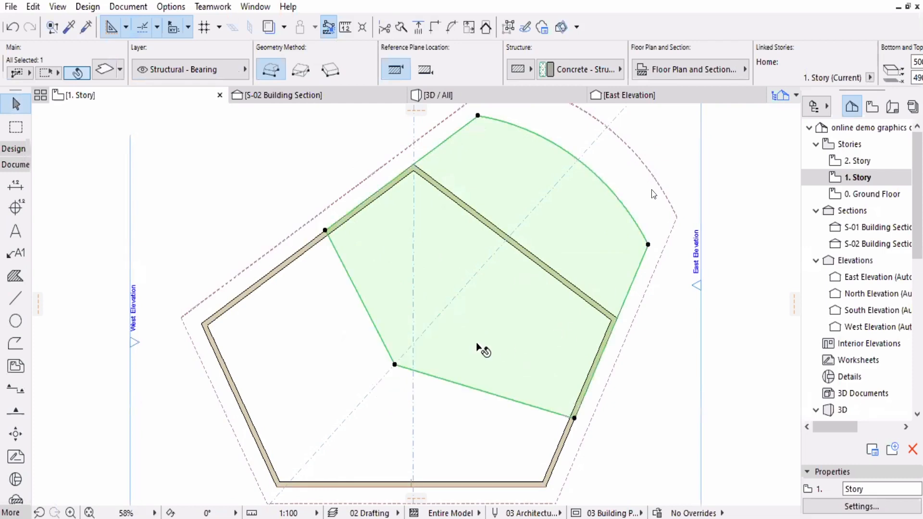
Try a fillet with a radius of 1000 on the slab's east corner only and undo it.
{"action": "middle_click_drag", "start_coordinate": [421, 322], "coordinate": [421, 323]}
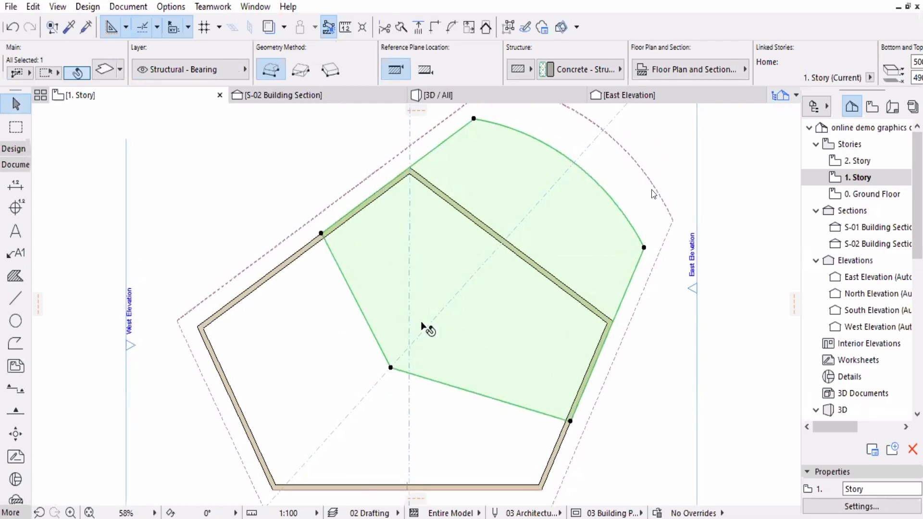
{"action": "middle_click_drag", "start_coordinate": [582, 267], "coordinate": [481, 265]}
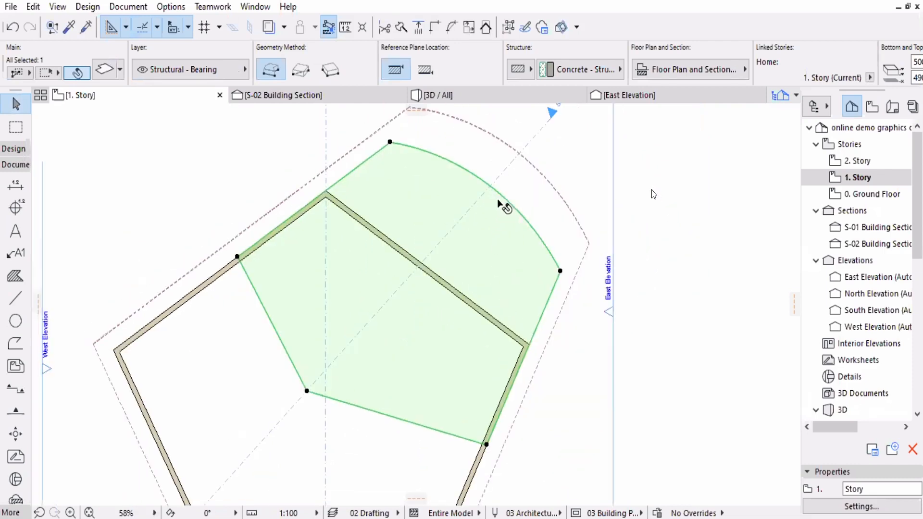
{"action": "left_click", "coordinate": [560, 271]}
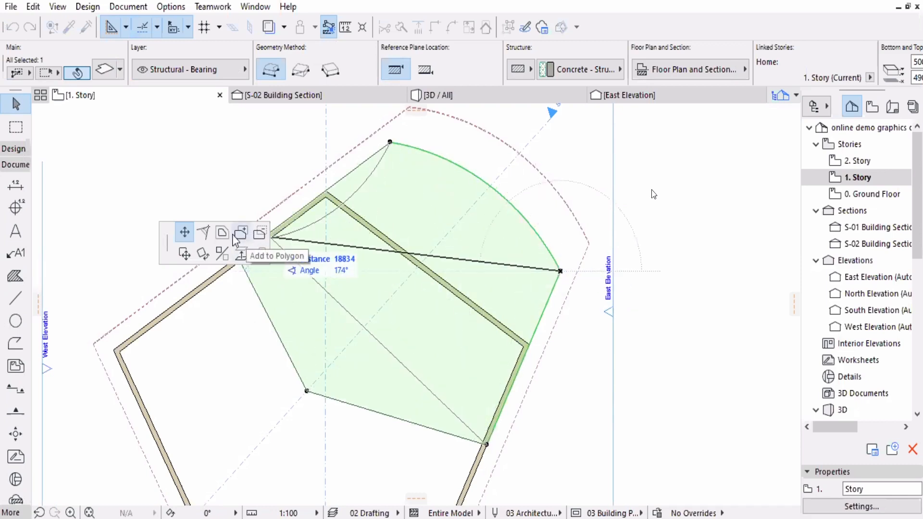
{"action": "left_click", "coordinate": [204, 233]}
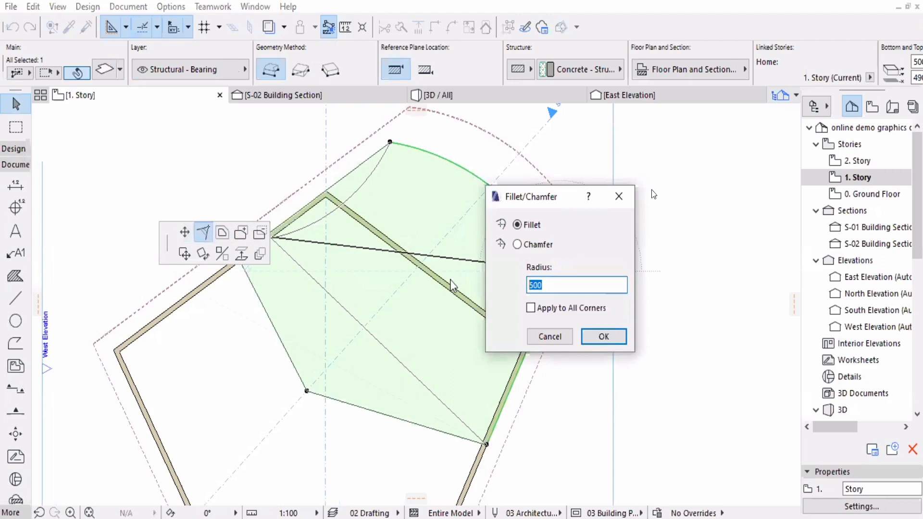
{"action": "type", "text": "1000"}
{"action": "left_click_drag", "start_coordinate": [562, 205], "coordinate": [682, 220]}
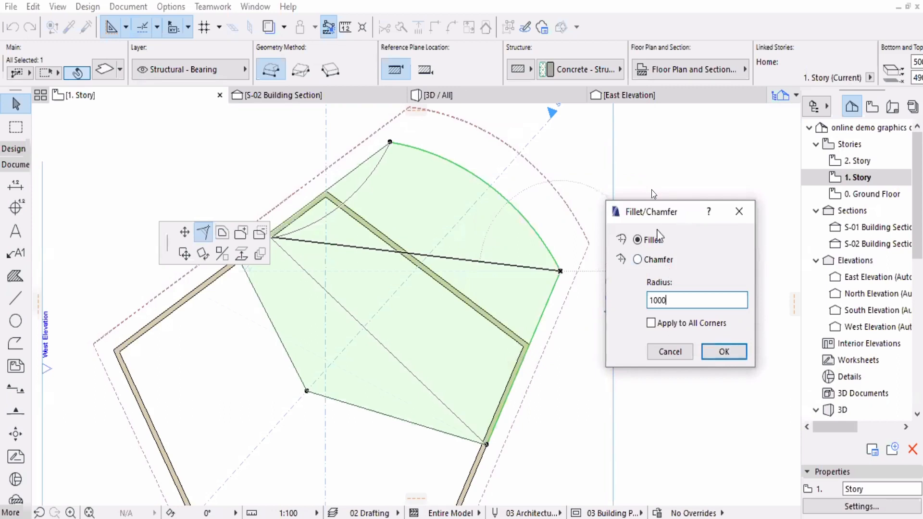
{"action": "left_click", "coordinate": [637, 260]}
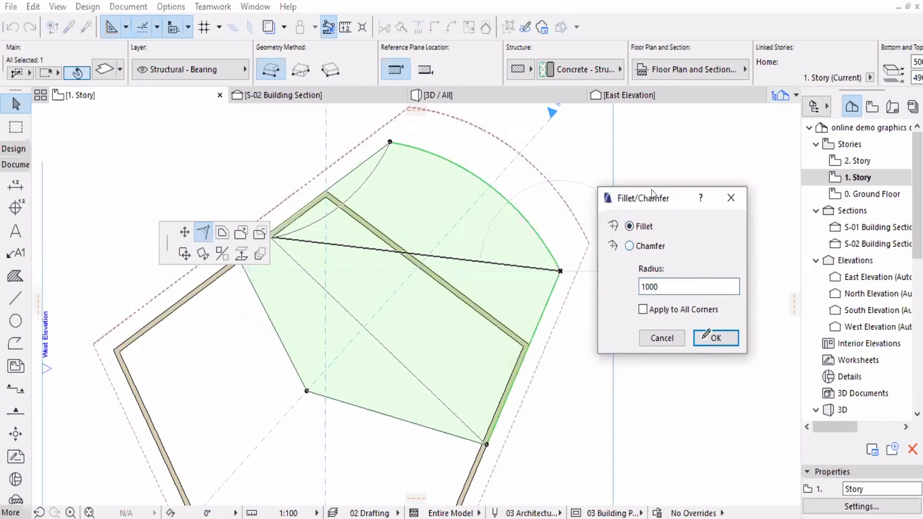
{"action": "left_click", "coordinate": [711, 338]}
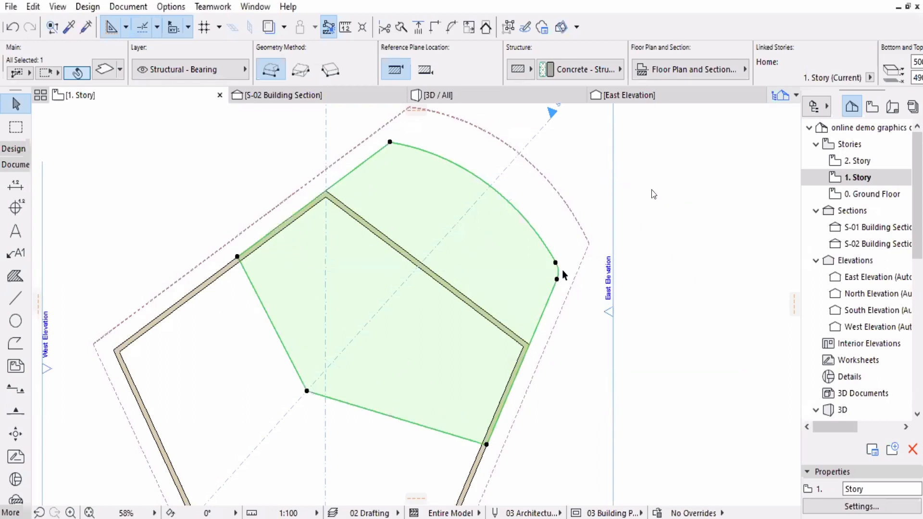
{"action": "key", "text": "ctrl+z"}
Try a fillet with a radius of 2000 on all corners of the 1. Story slab and undo it.
{"action": "left_click", "coordinate": [559, 270]}
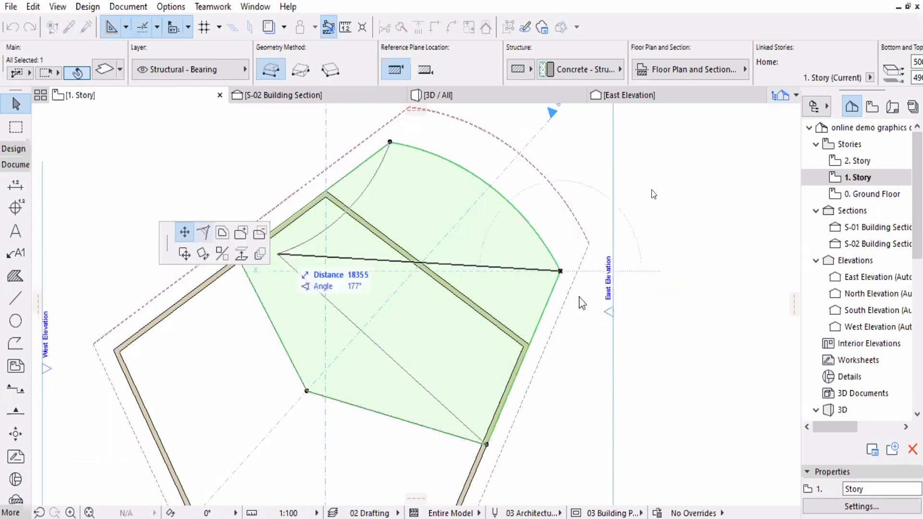
{"action": "left_click", "coordinate": [203, 232]}
{"action": "type", "text": "2000"}
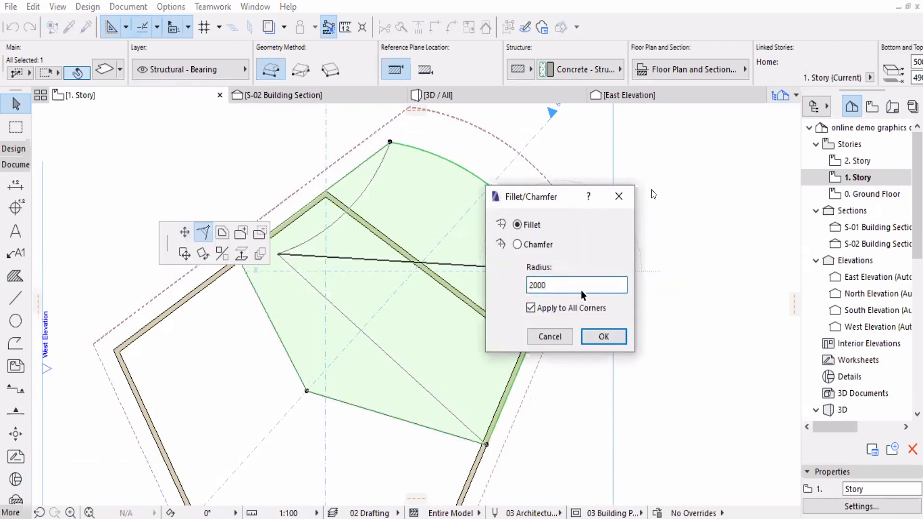
{"action": "key", "text": "Return"}
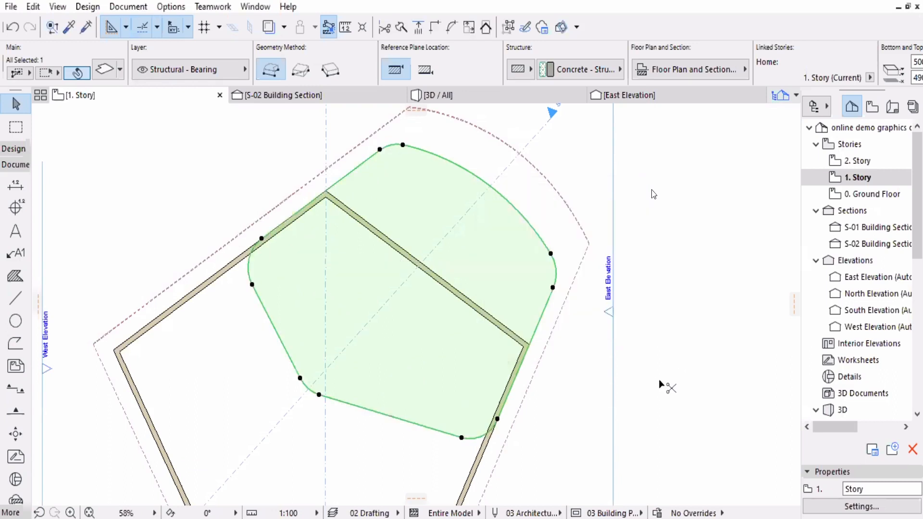
{"action": "key", "text": "ctrl+z"}
{"action": "middle_click_drag", "start_coordinate": [482, 281], "coordinate": [479, 286]}
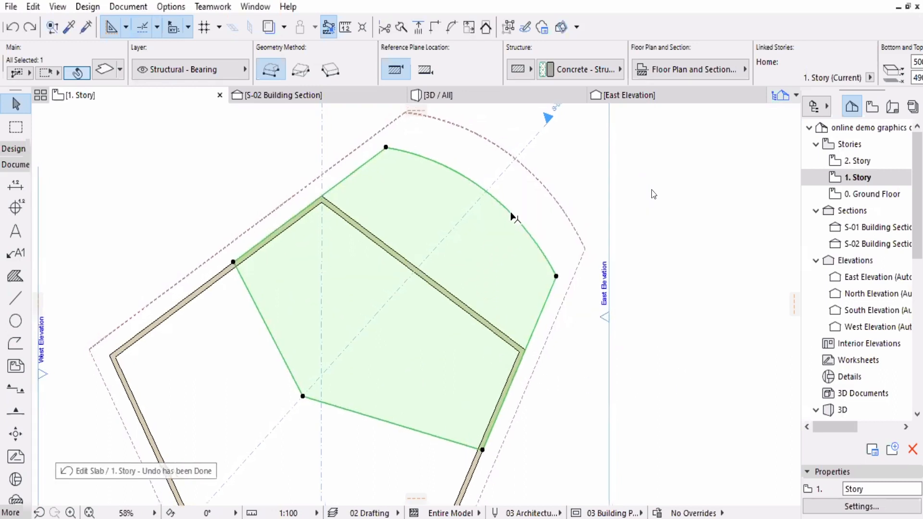
Deselect the slab, select the roof and offset its straight southeast edge a short distance outward.
{"action": "left_click", "coordinate": [556, 176]}
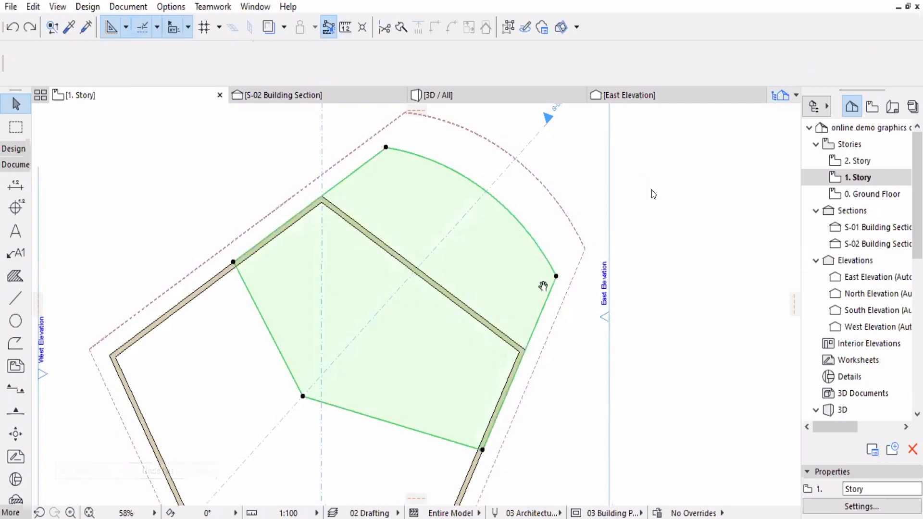
{"action": "middle_click_drag", "start_coordinate": [515, 241], "coordinate": [518, 301]}
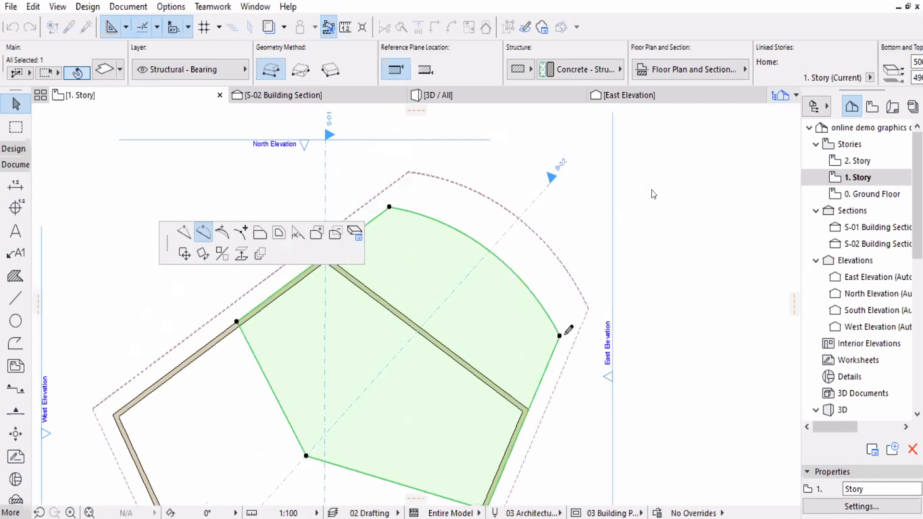
{"action": "key", "text": "Escape"}
{"action": "left_click", "coordinate": [586, 308]}
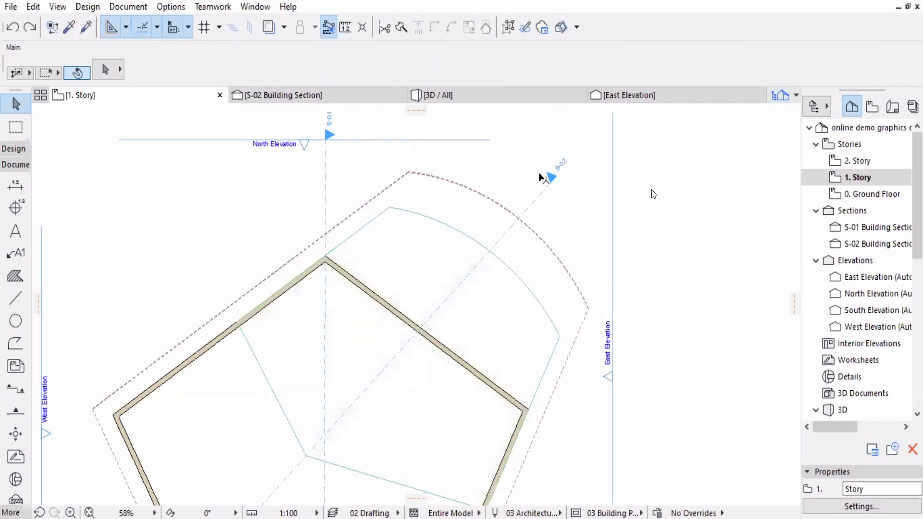
{"action": "key", "text": "ctrl+t"}
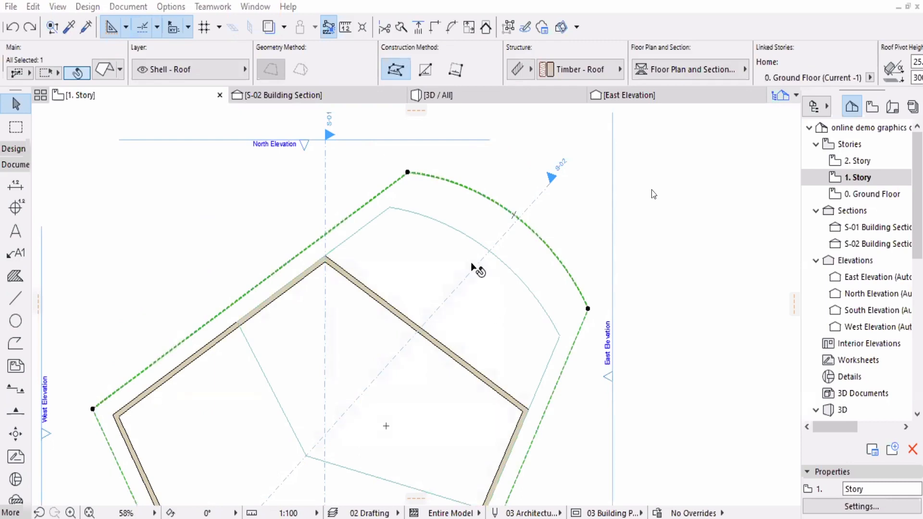
{"action": "scroll", "coordinate": [482, 268], "scroll_direction": "down", "scroll_amount": 2}
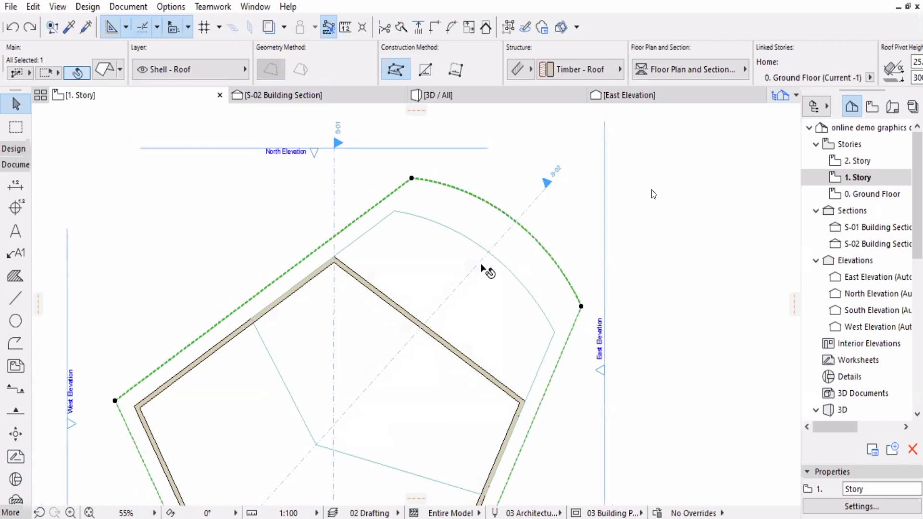
{"action": "scroll", "coordinate": [486, 269], "scroll_direction": "up", "scroll_amount": 1}
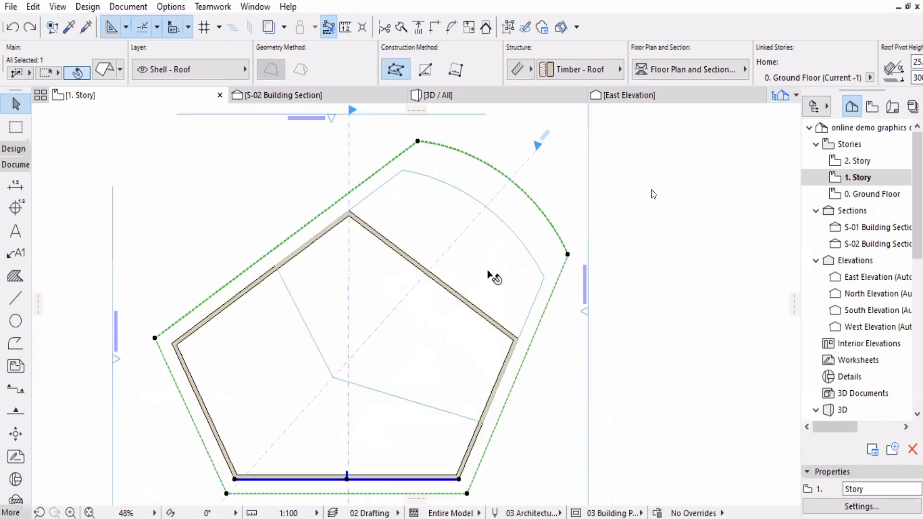
{"action": "left_click", "coordinate": [517, 374]}
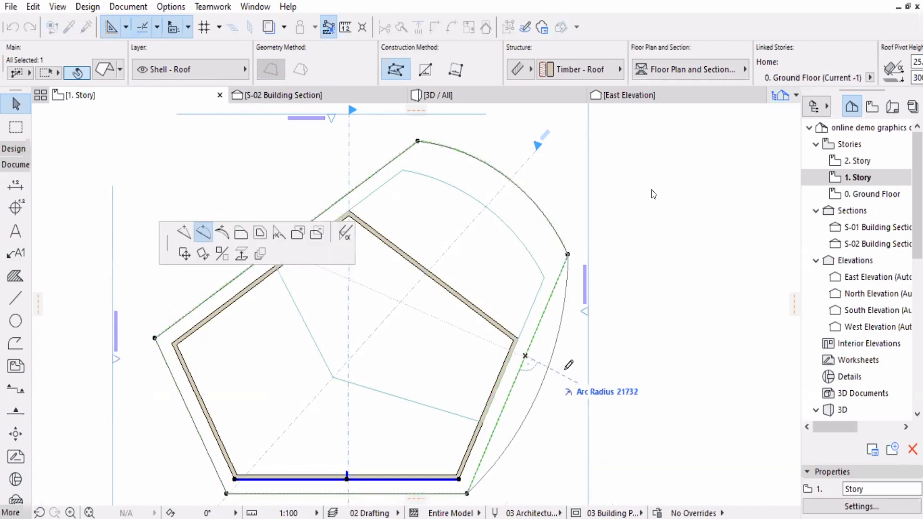
{"action": "left_click", "coordinate": [541, 373]}
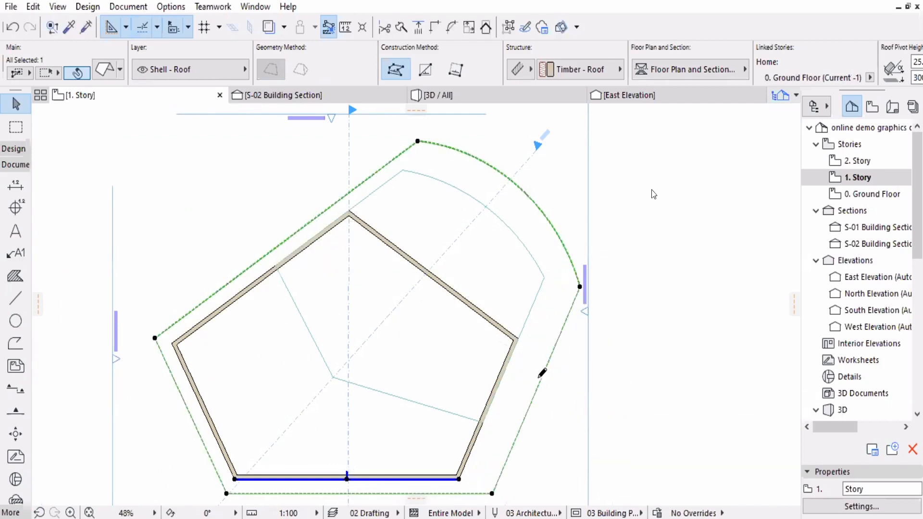
Curve the roof's southeast edge inward with a radius of about 20200 and bow its northwest edge outward into a tangent-controlled arc.
{"action": "left_click", "coordinate": [534, 358]}
{"action": "left_click", "coordinate": [203, 233]}
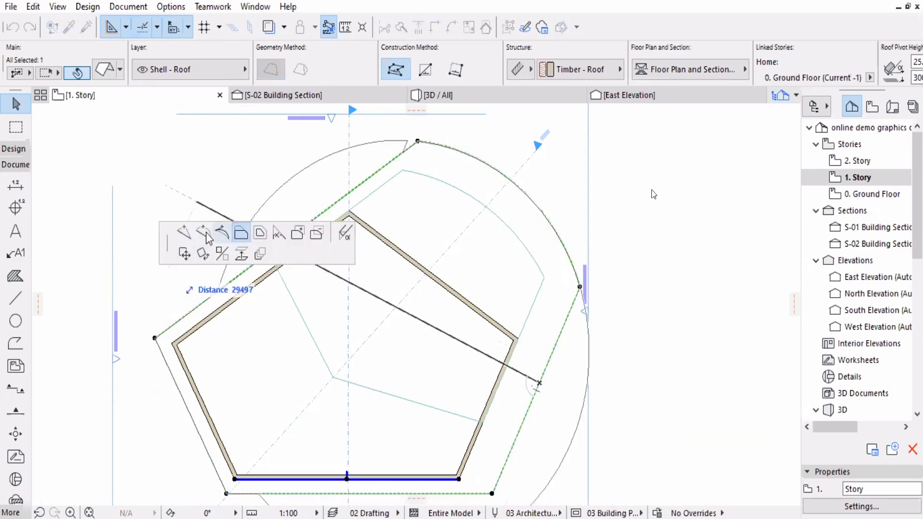
{"action": "left_click", "coordinate": [524, 366]}
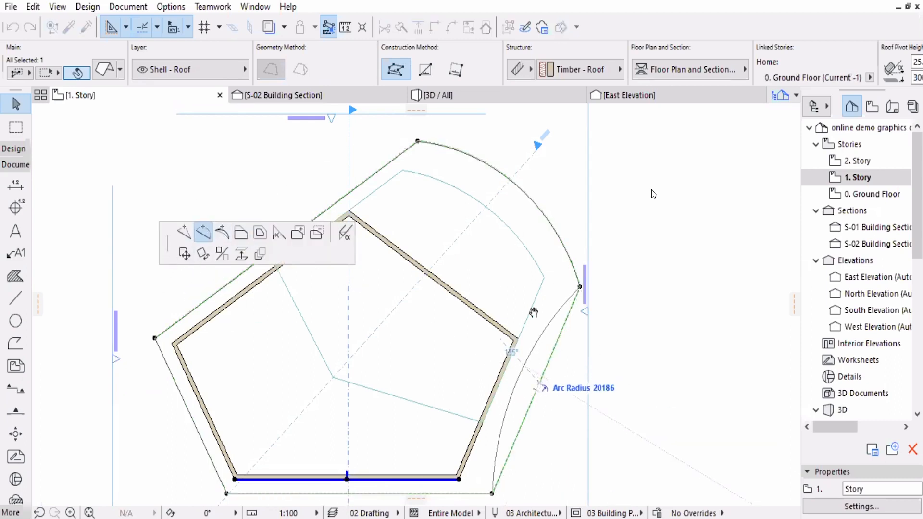
{"action": "middle_click_drag", "start_coordinate": [294, 234], "coordinate": [360, 247]}
{"action": "left_click", "coordinate": [360, 247]}
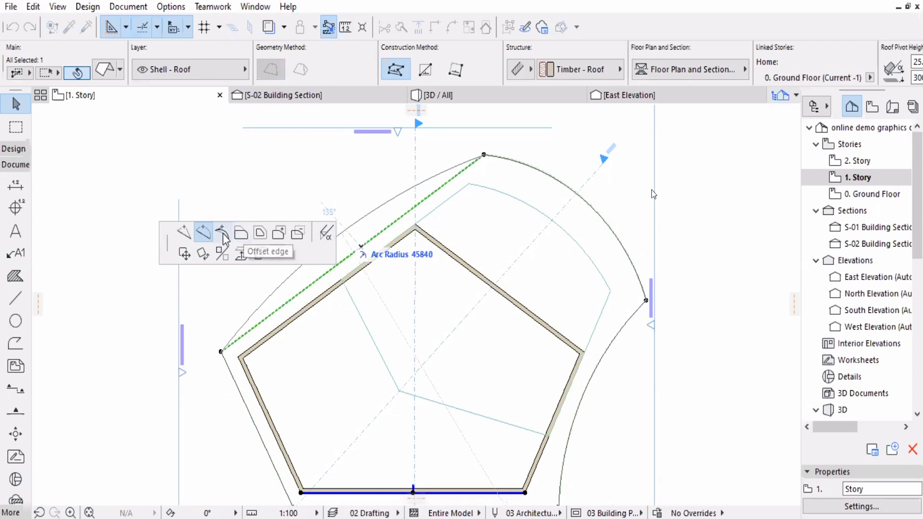
{"action": "left_click", "coordinate": [485, 155]}
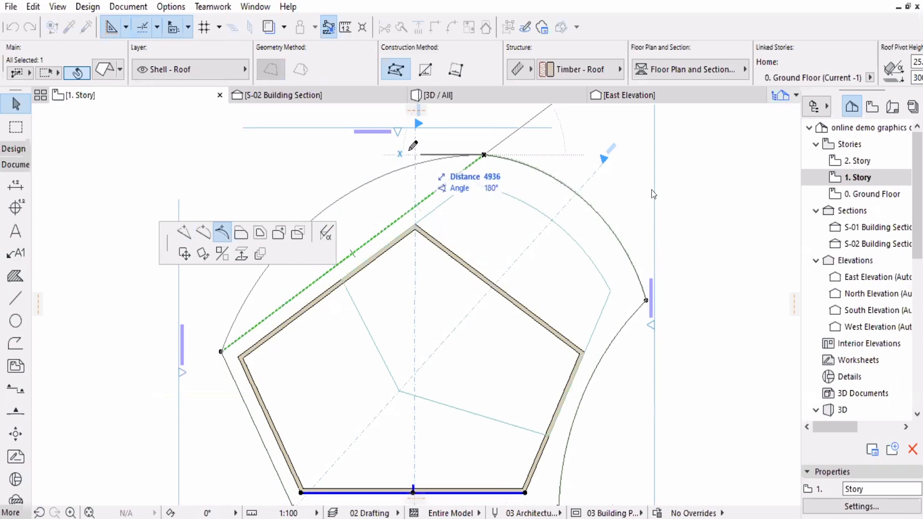
{"action": "left_click", "coordinate": [418, 239]}
{"action": "scroll", "coordinate": [418, 278], "scroll_direction": "down", "scroll_amount": 2}
{"action": "middle_click_drag", "start_coordinate": [418, 278], "coordinate": [415, 291]}
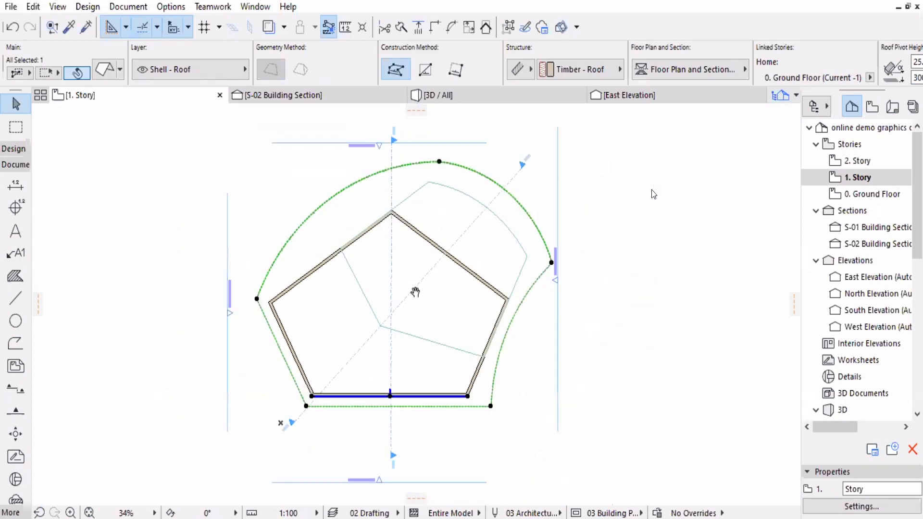
{"action": "scroll", "coordinate": [422, 294], "scroll_direction": "up", "scroll_amount": 1}
{"action": "scroll", "coordinate": [430, 291], "scroll_direction": "down", "scroll_amount": 3}
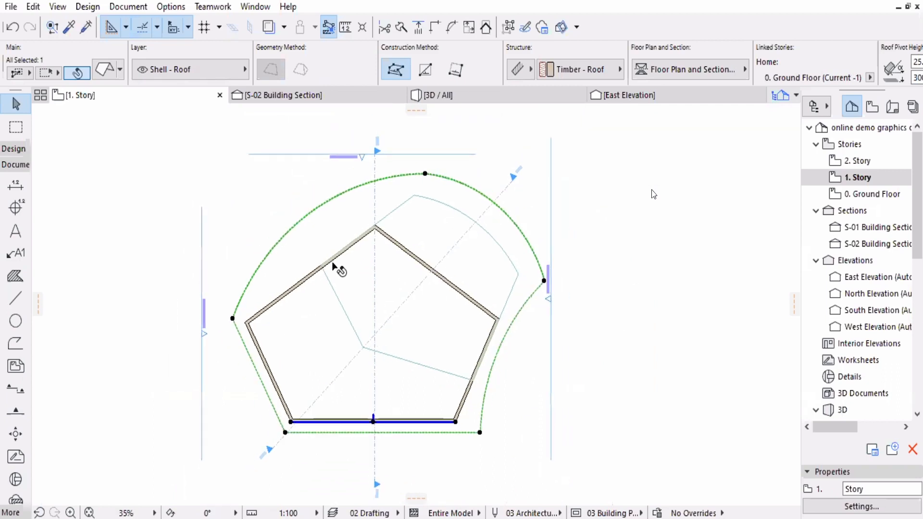
{"action": "scroll", "coordinate": [366, 214], "scroll_direction": "up", "scroll_amount": 2}
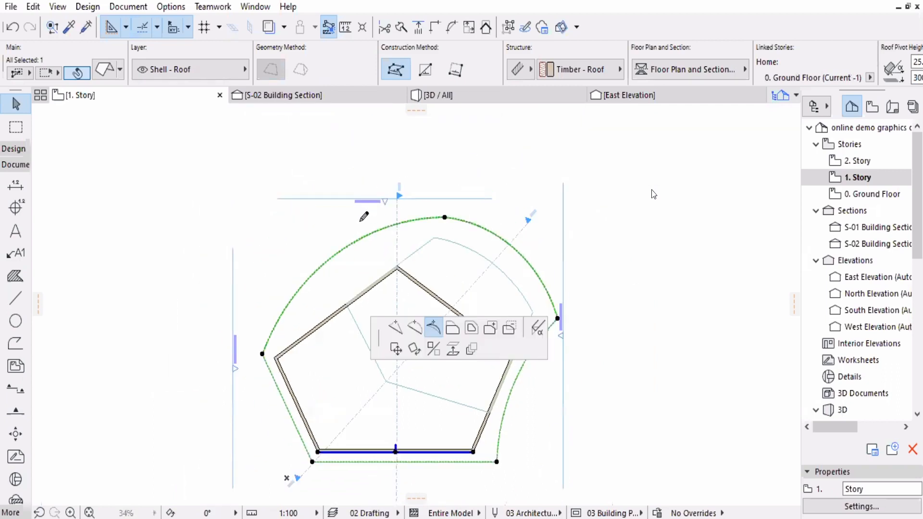
{"action": "key", "text": "Escape"}
{"action": "scroll", "coordinate": [487, 265], "scroll_direction": "up", "scroll_amount": 1}
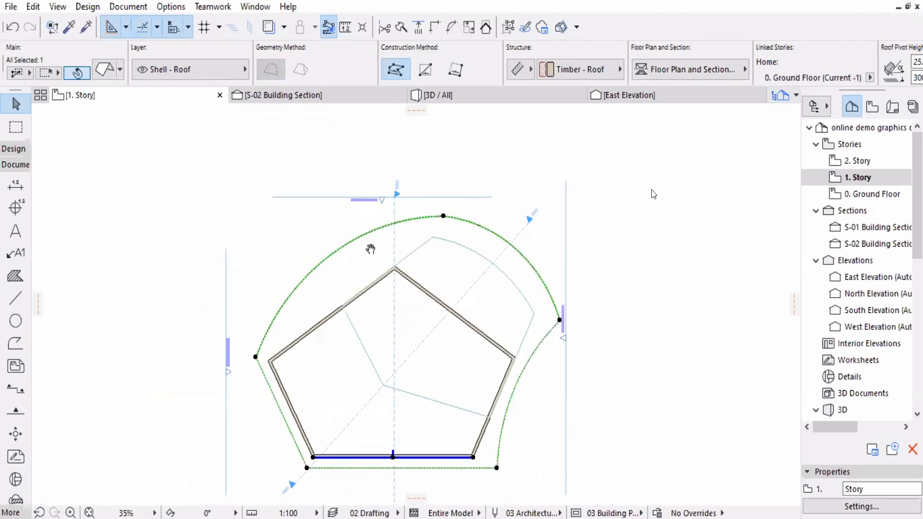
{"action": "scroll", "coordinate": [334, 324], "scroll_direction": "up", "scroll_amount": 1}
{"action": "scroll", "coordinate": [409, 340], "scroll_direction": "up", "scroll_amount": 3}
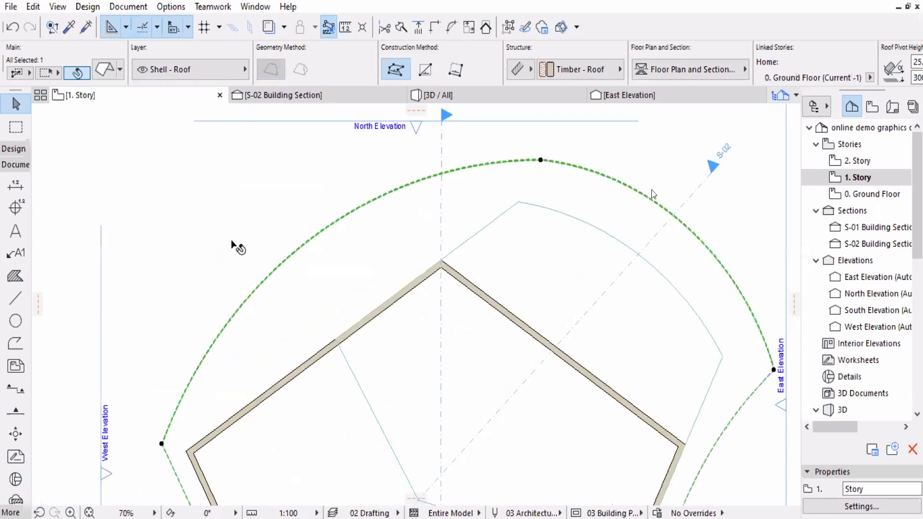
{"action": "middle_click_drag", "start_coordinate": [242, 345], "coordinate": [216, 209]}
{"action": "scroll", "coordinate": [234, 188], "scroll_direction": "down", "scroll_amount": 1}
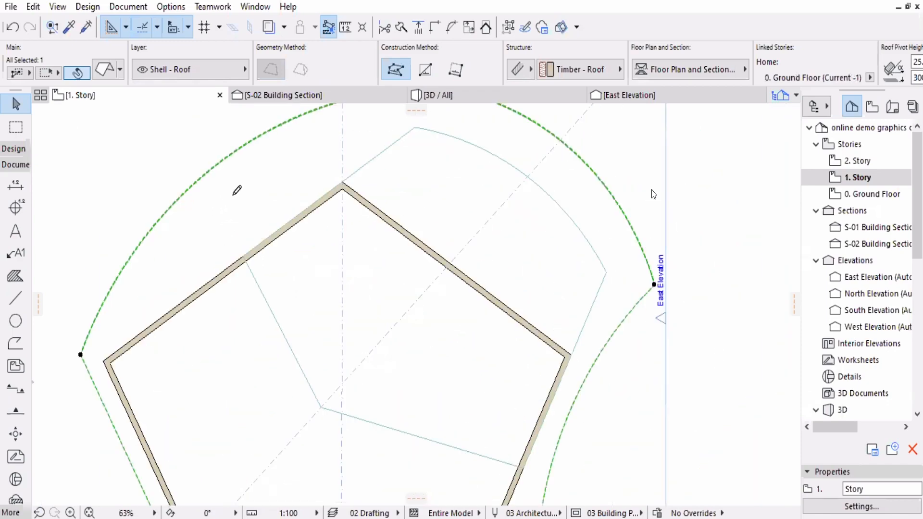
{"action": "scroll", "coordinate": [234, 194], "scroll_direction": "down", "scroll_amount": 2}
Subtract a small five-sided polygon from the roof, placed inside the western half of the pentagon, to cut an opening.
{"action": "left_click", "coordinate": [235, 194]}
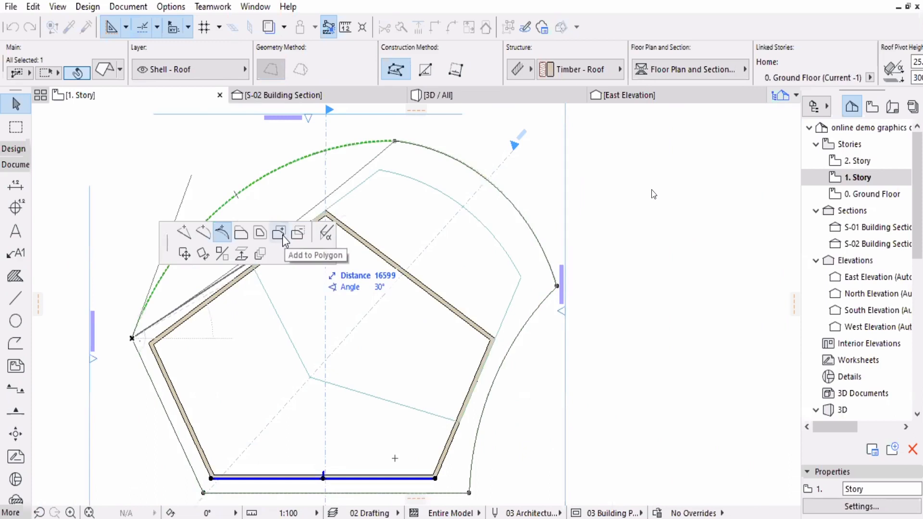
{"action": "left_click", "coordinate": [298, 234]}
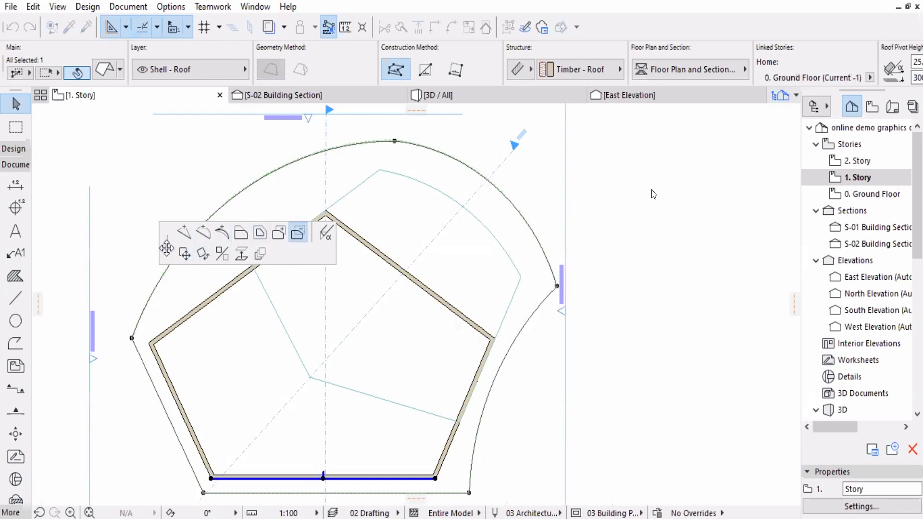
{"action": "left_click", "coordinate": [260, 314]}
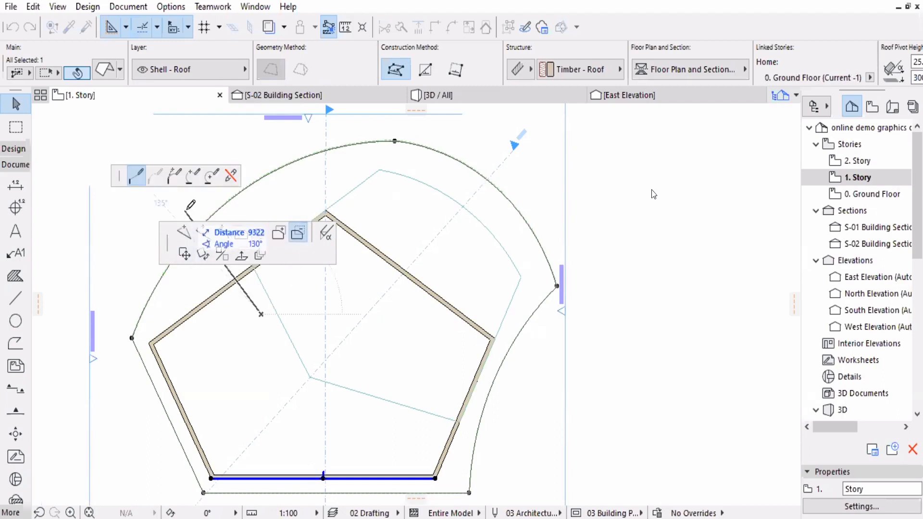
{"action": "left_click", "coordinate": [227, 354]}
{"action": "left_click", "coordinate": [294, 409]}
{"action": "left_click", "coordinate": [364, 362]}
{"action": "left_click", "coordinate": [335, 308]}
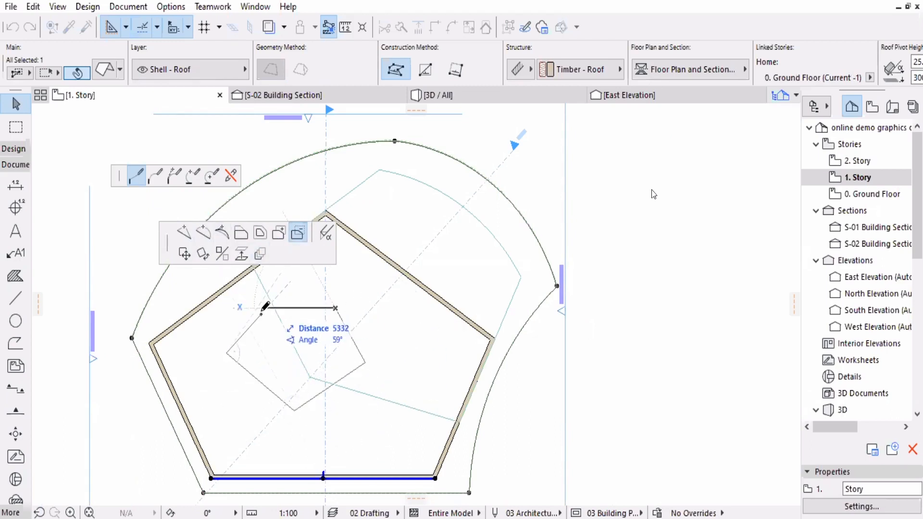
{"action": "left_click", "coordinate": [262, 313]}
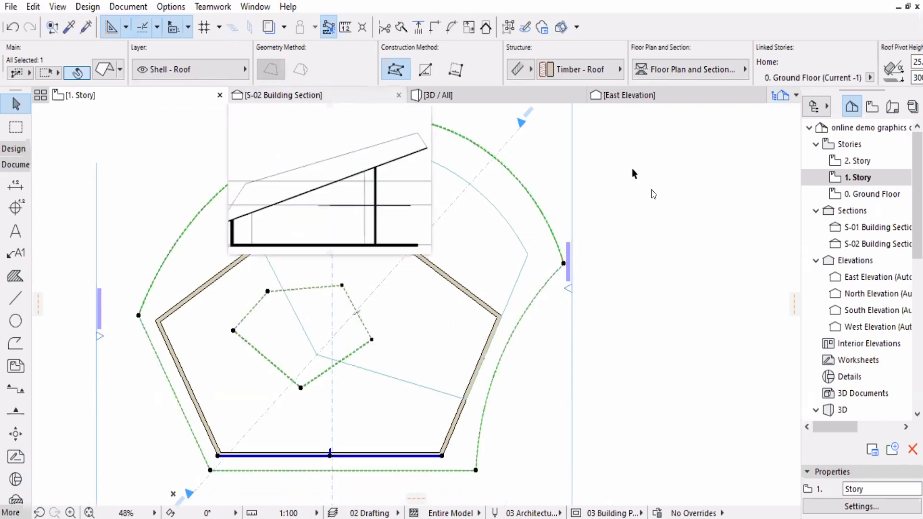
Inspect the five-sided roof opening in 3D and undo it back on the 1. Story plan.
{"action": "left_click", "coordinate": [456, 98]}
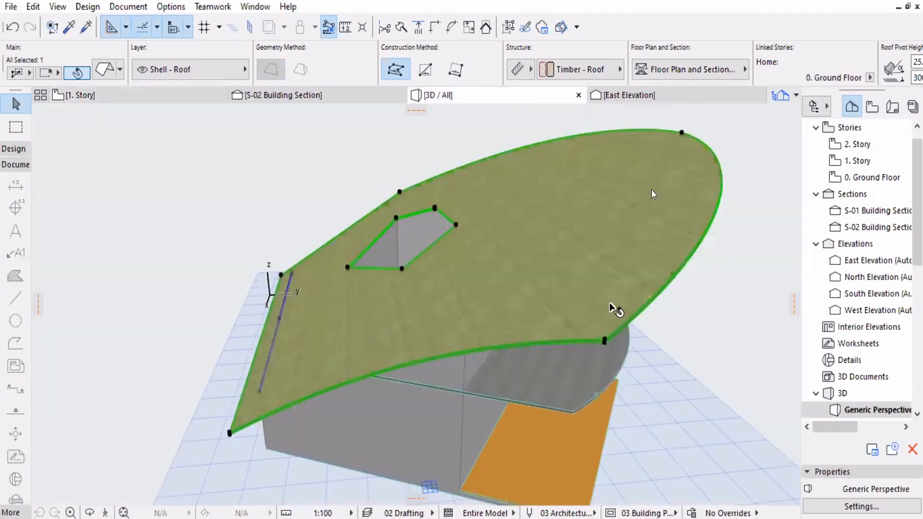
{"action": "middle_click_drag", "start_coordinate": [611, 306], "coordinate": [393, 230], "text": "shift"}
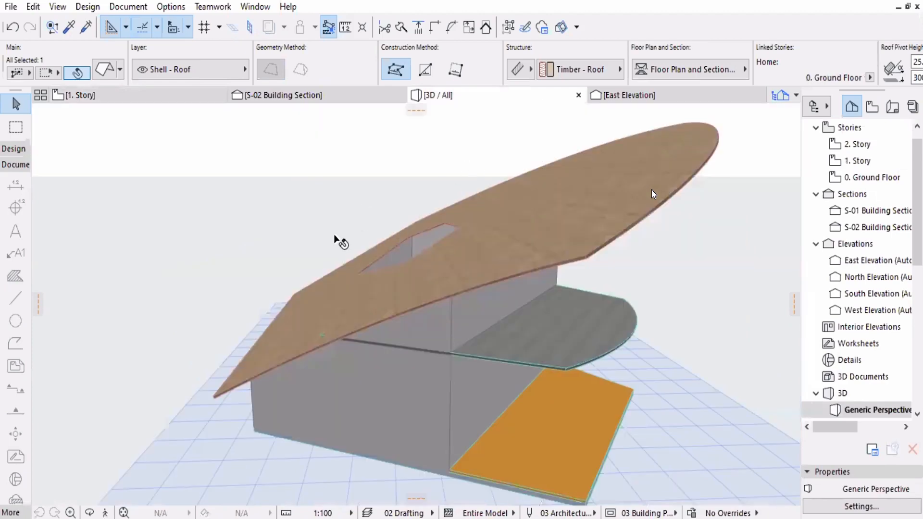
{"action": "key", "text": "F2"}
{"action": "middle_click_drag", "start_coordinate": [335, 239], "coordinate": [370, 280]}
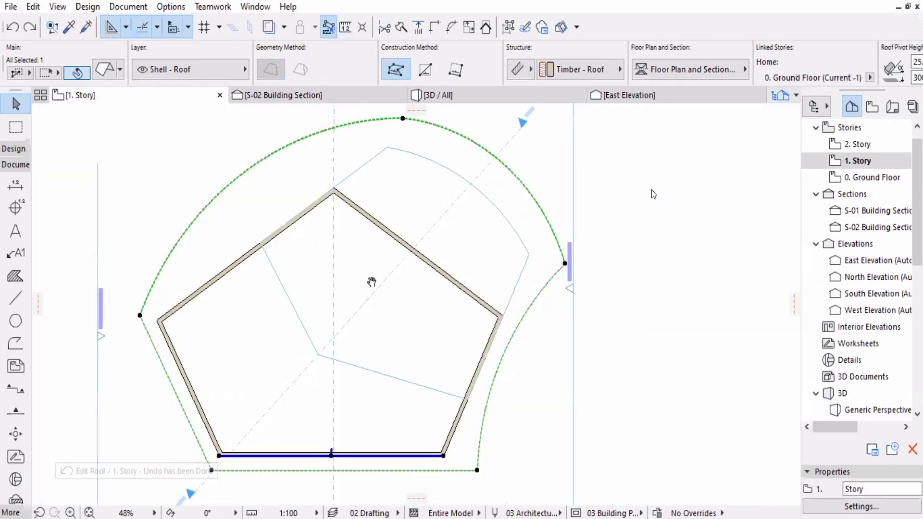
Subtract a five-sided polygon with two curved northern edges and three straight edges from the roof, inside the pentagon.
{"action": "left_click", "coordinate": [260, 204]}
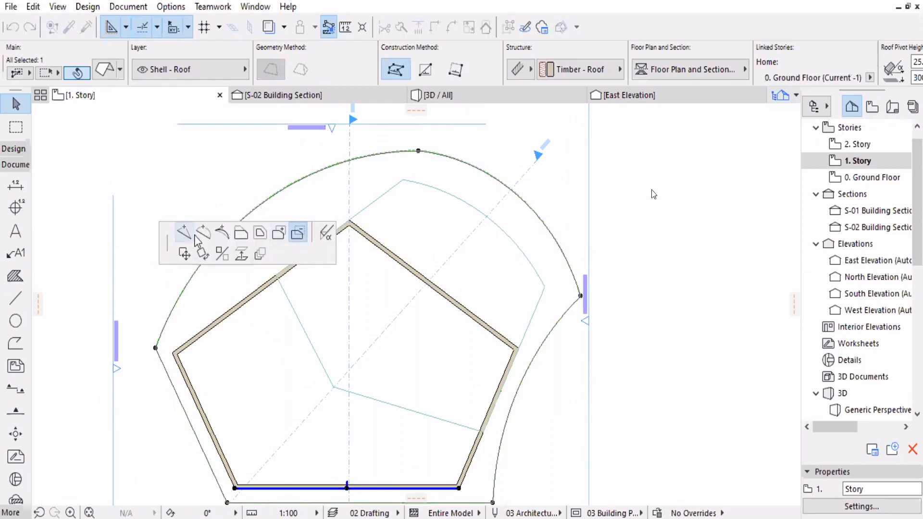
{"action": "left_click", "coordinate": [271, 353]}
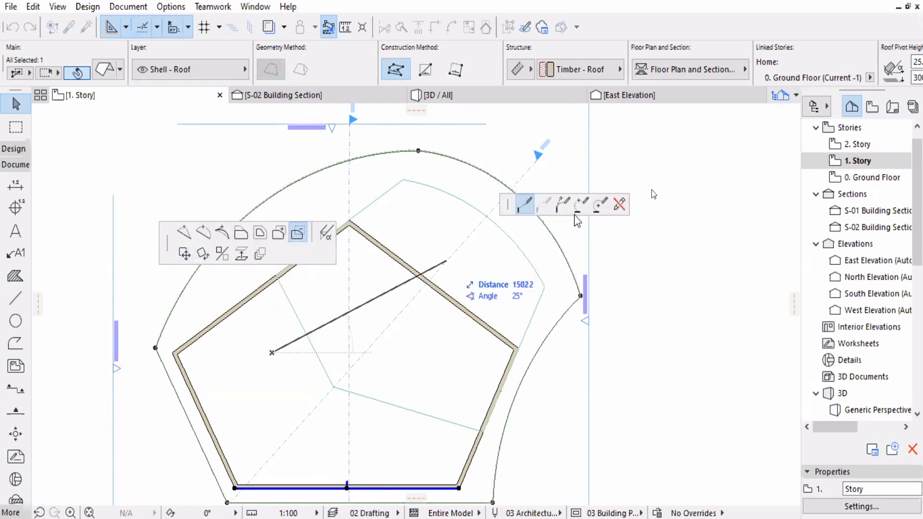
{"action": "left_click", "coordinate": [581, 204]}
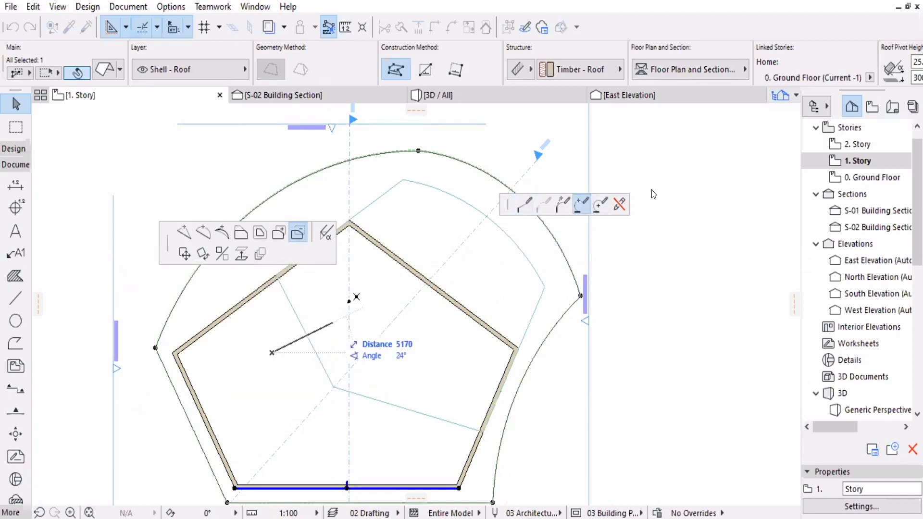
{"action": "left_click", "coordinate": [333, 322]}
{"action": "left_click", "coordinate": [355, 302]}
{"action": "left_click", "coordinate": [364, 309]}
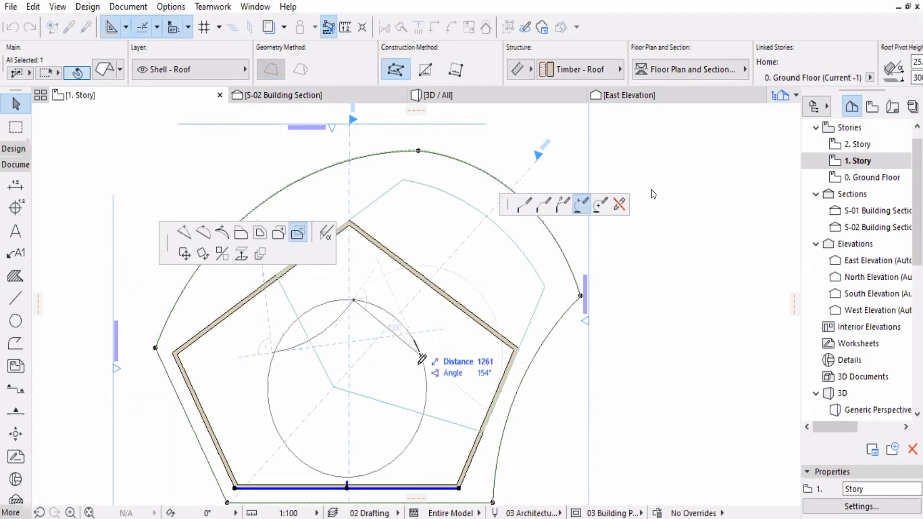
{"action": "left_click", "coordinate": [421, 359]}
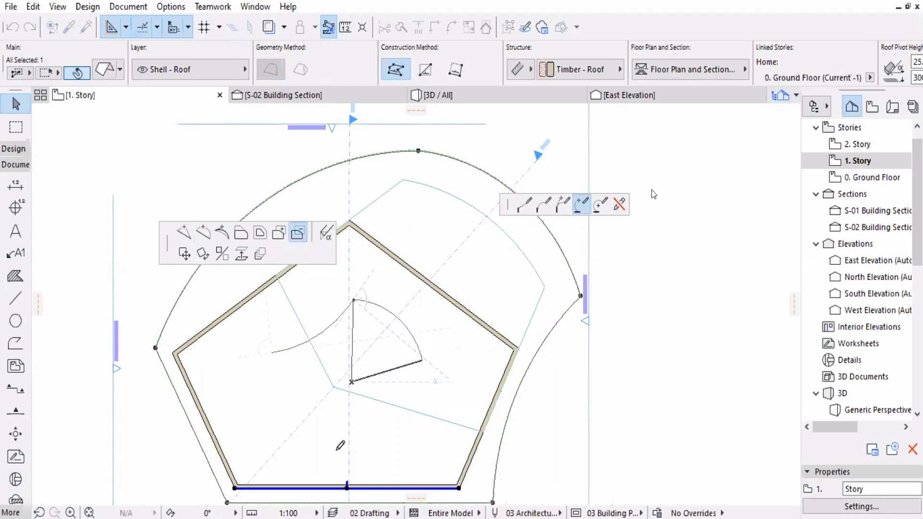
{"action": "left_click", "coordinate": [520, 210]}
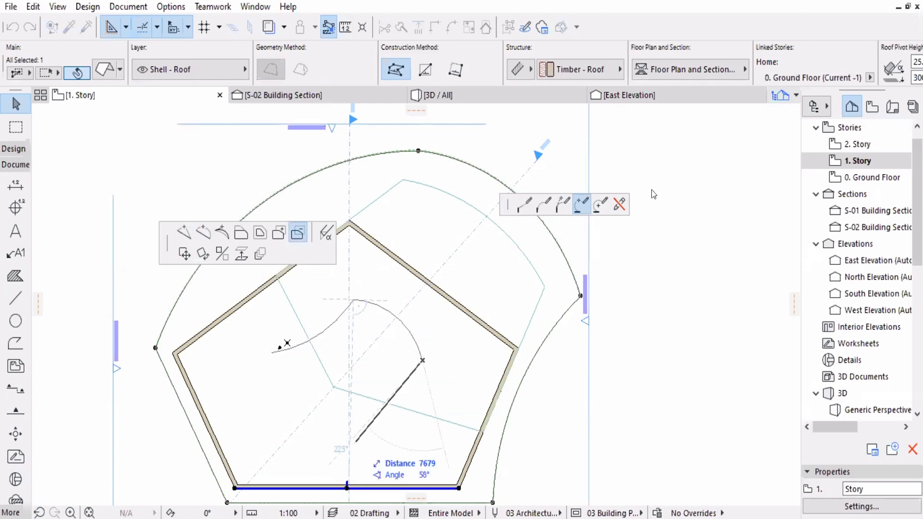
{"action": "left_click", "coordinate": [277, 347]}
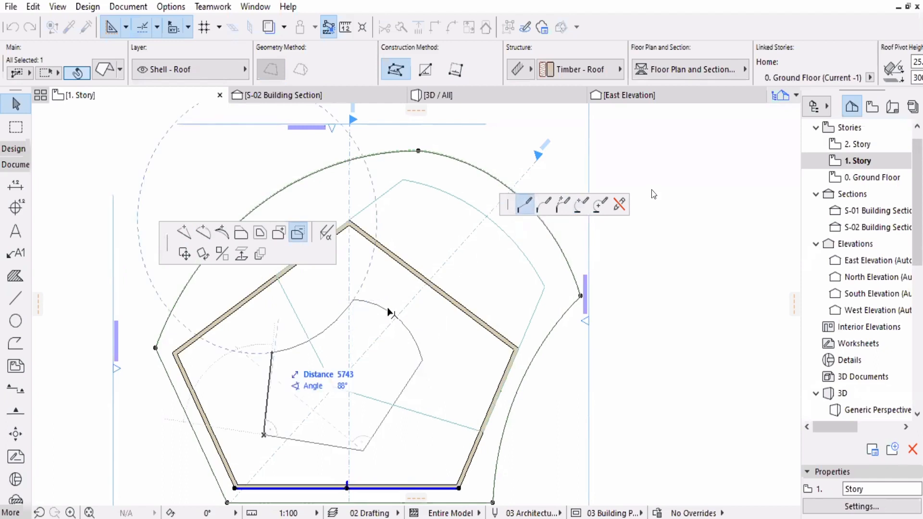
{"action": "left_click", "coordinate": [353, 300]}
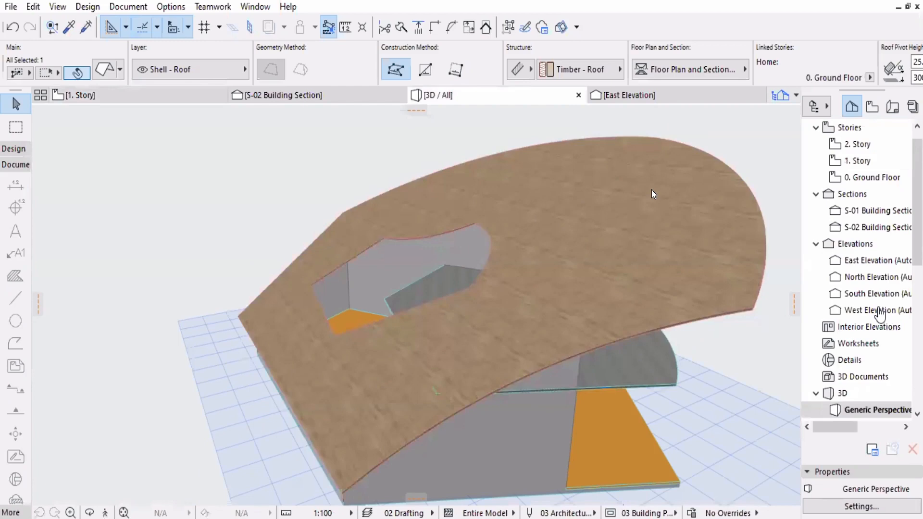
Inspect the partly curved roof opening in 3D and undo it back on the 1. Story plan.
{"action": "left_click", "coordinate": [651, 190]}
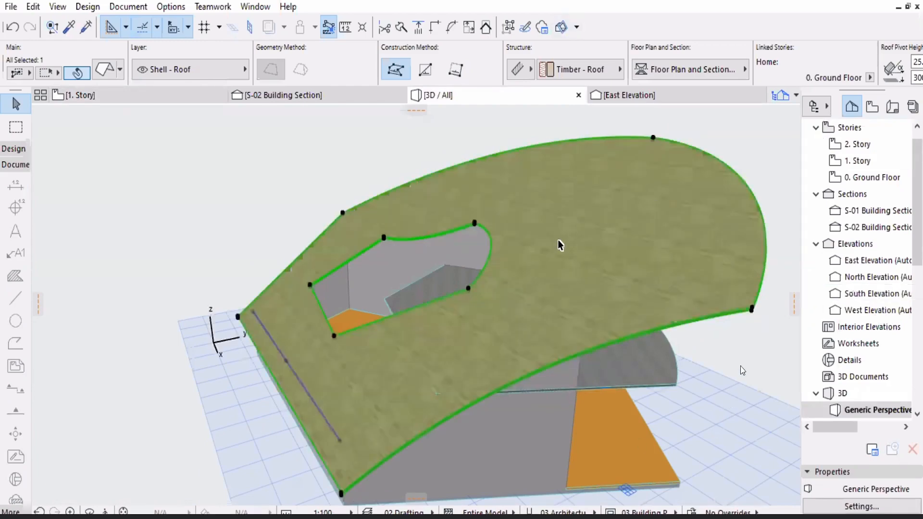
{"action": "left_click", "coordinate": [742, 324]}
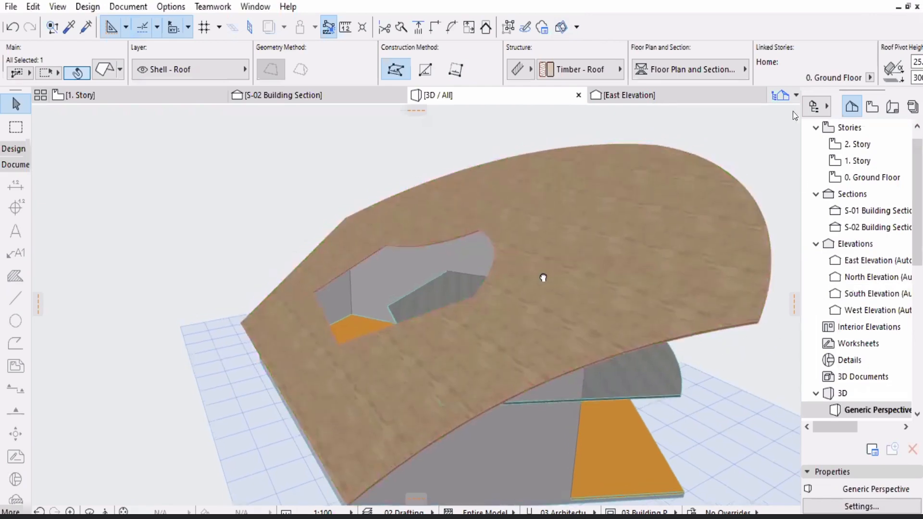
{"action": "key", "text": "F2"}
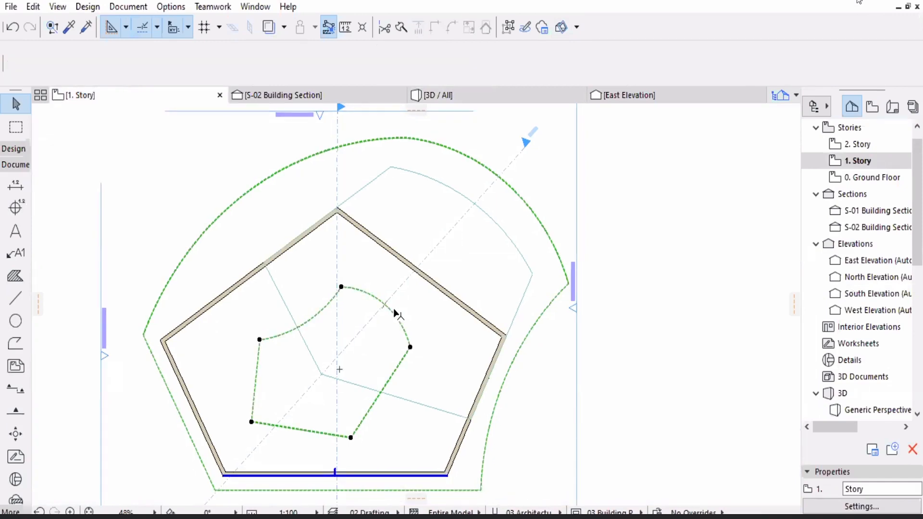
{"action": "key", "text": "ctrl+z"}
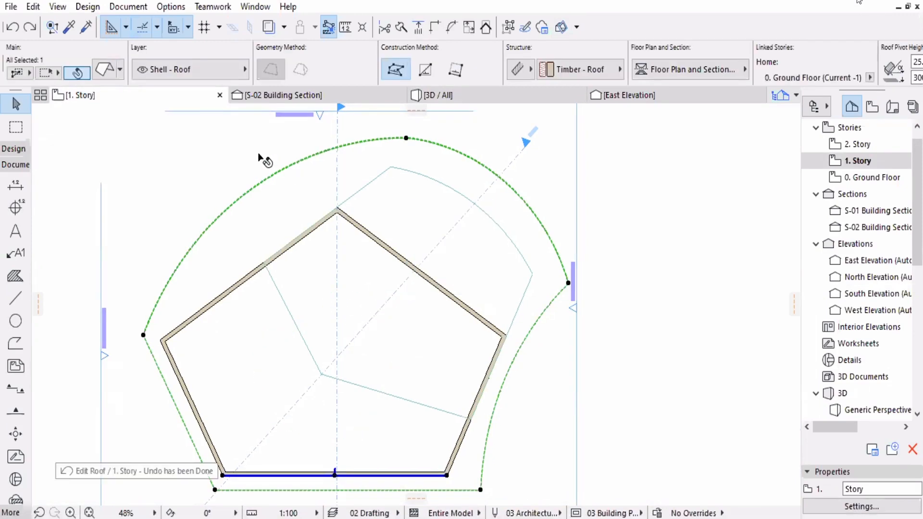
{"action": "left_click", "coordinate": [303, 239]}
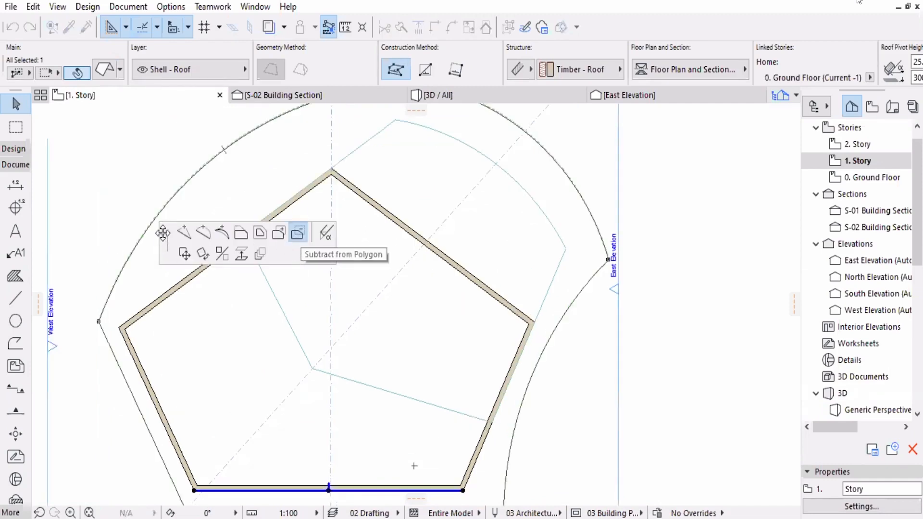
{"action": "left_click_drag", "start_coordinate": [163, 240], "coordinate": [123, 182]}
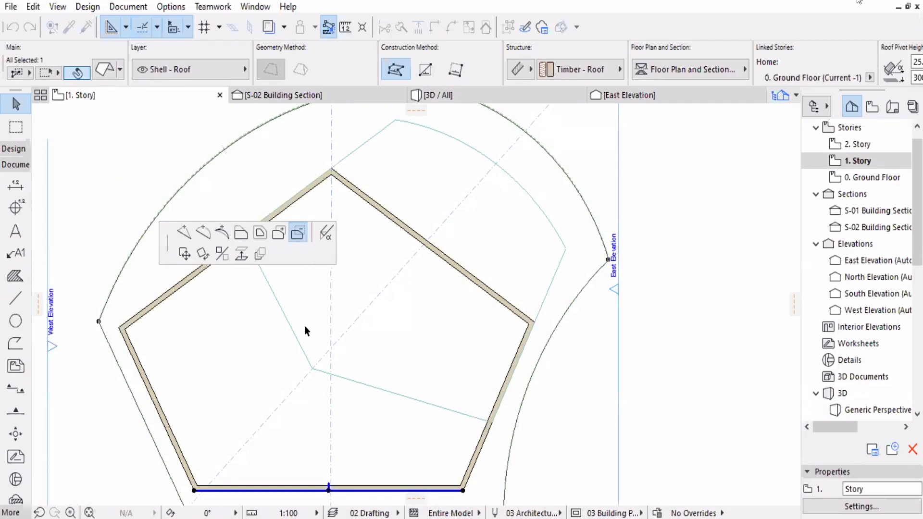
{"action": "left_click", "coordinate": [244, 341]}
{"action": "left_click", "coordinate": [283, 272]}
{"action": "left_click", "coordinate": [370, 280]}
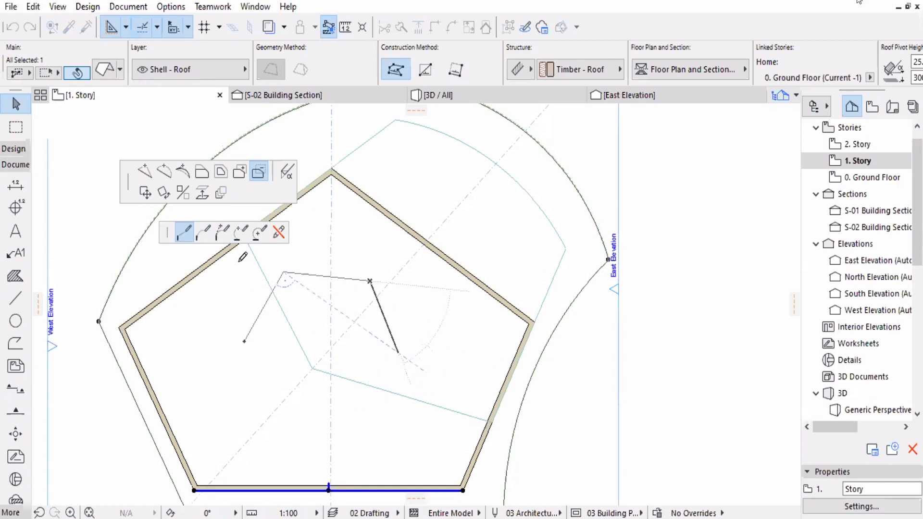
{"action": "left_click", "coordinate": [398, 352]}
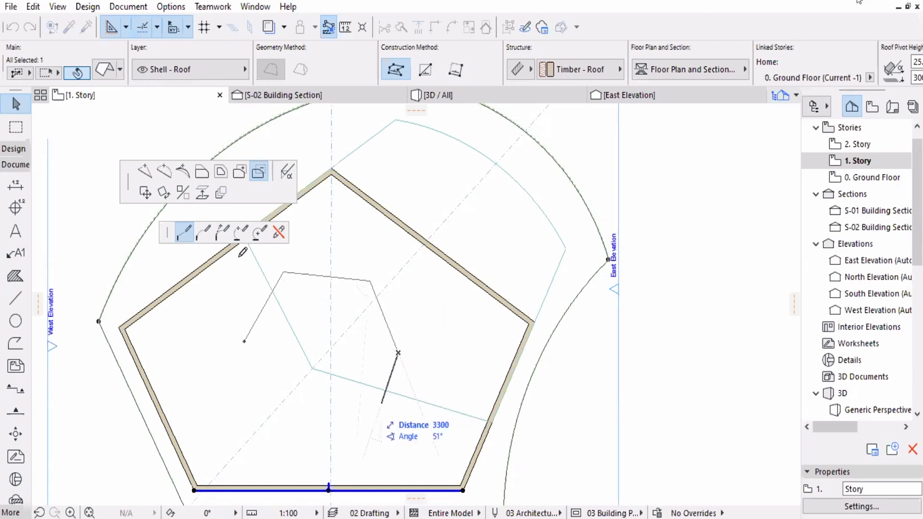
{"action": "left_click", "coordinate": [241, 232]}
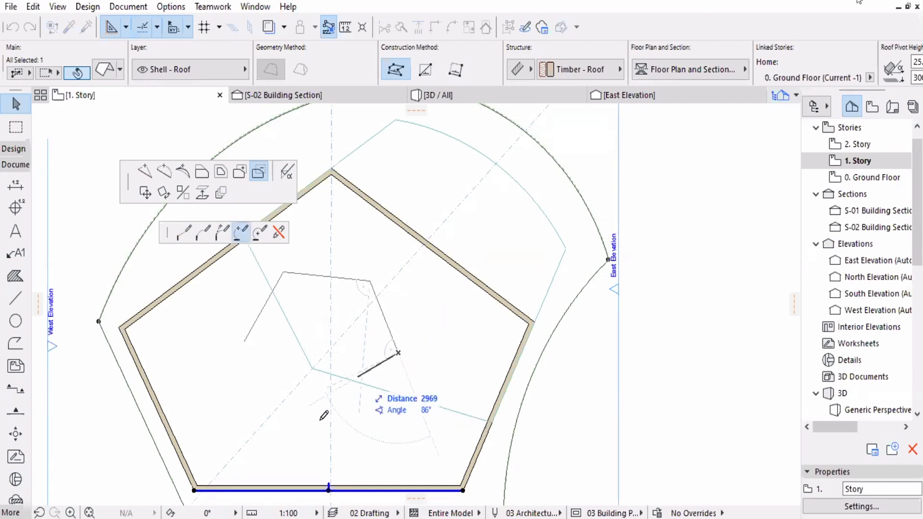
{"action": "left_click", "coordinate": [284, 337]}
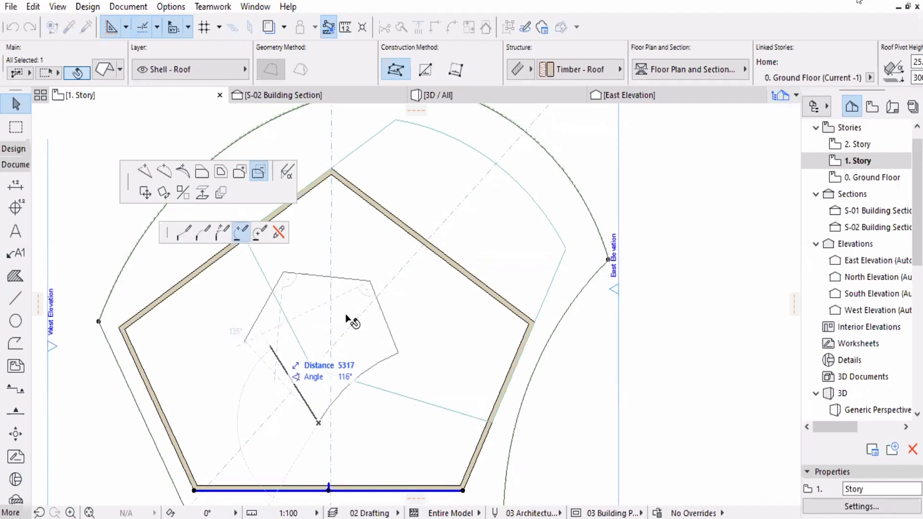
{"action": "key", "text": "Escape"}
{"action": "scroll", "coordinate": [348, 341], "scroll_direction": "down", "scroll_amount": 2}
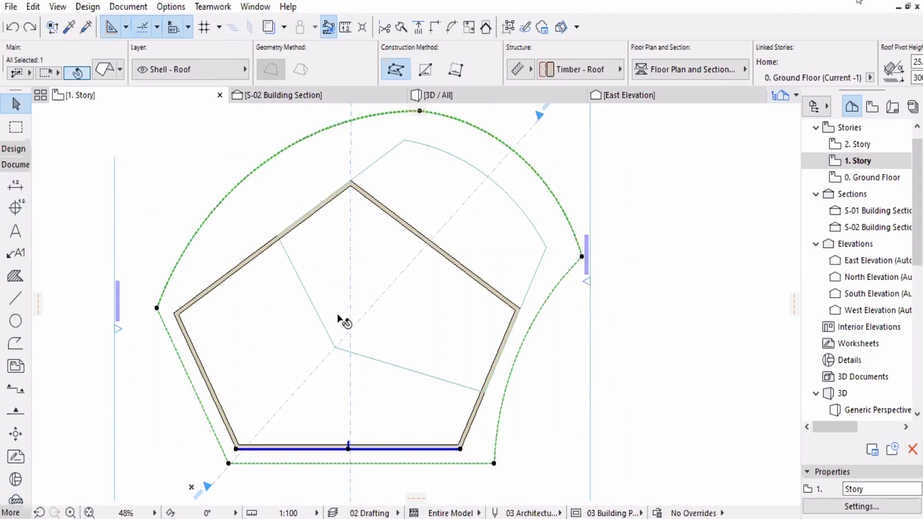
Deselect the roof and draw a closed, natural-style spline with two rounded lobes in the western half of the pentagon.
{"action": "left_click_drag", "start_coordinate": [32, 280], "coordinate": [32, 280]}
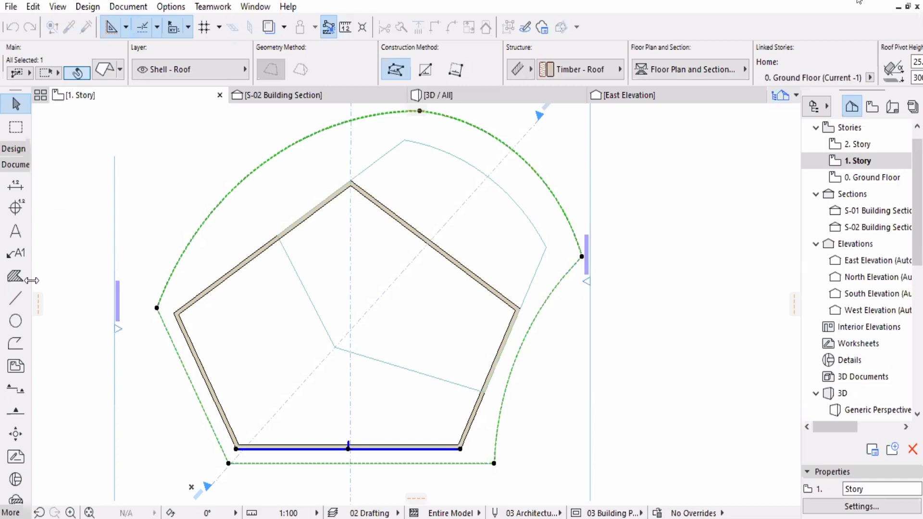
{"action": "left_click", "coordinate": [16, 167]}
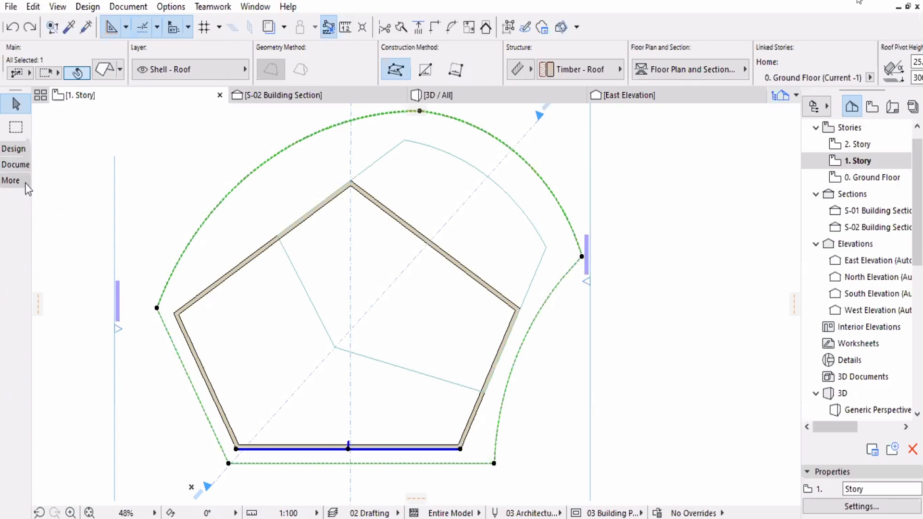
{"action": "left_click", "coordinate": [16, 337]}
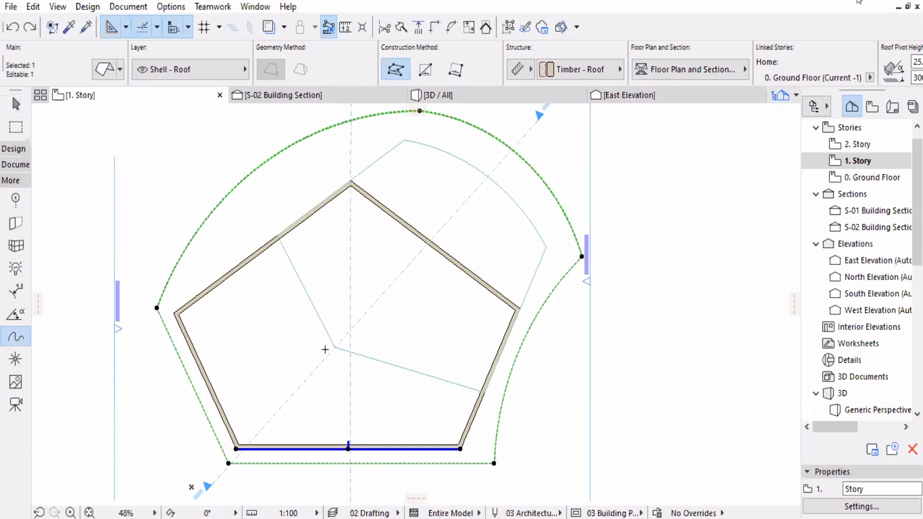
{"action": "key", "text": "Escape"}
{"action": "left_click", "coordinate": [397, 318]}
{"action": "left_click", "coordinate": [365, 283]}
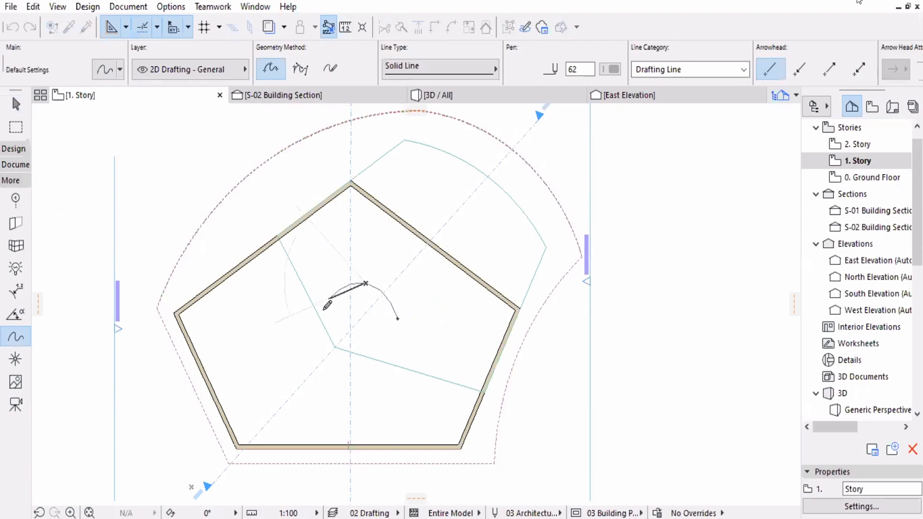
{"action": "left_click", "coordinate": [229, 315]}
{"action": "left_click", "coordinate": [253, 382]}
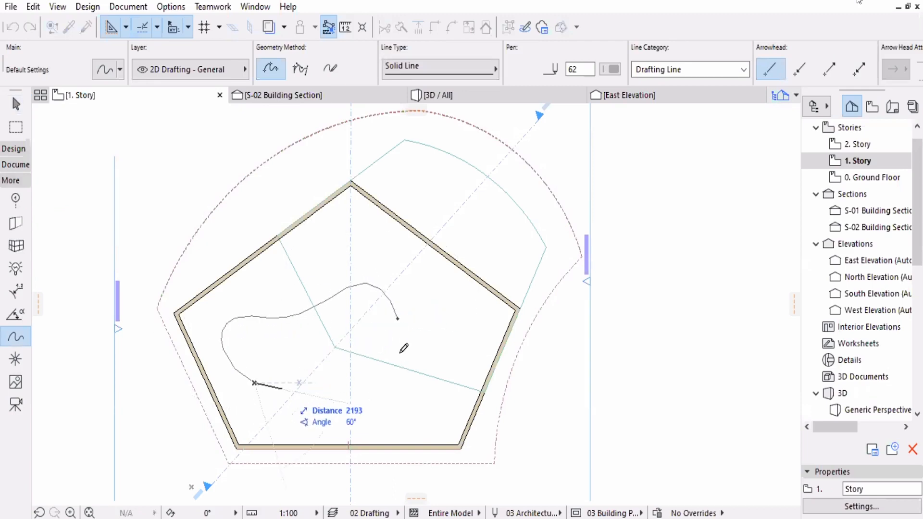
{"action": "left_click", "coordinate": [398, 318]}
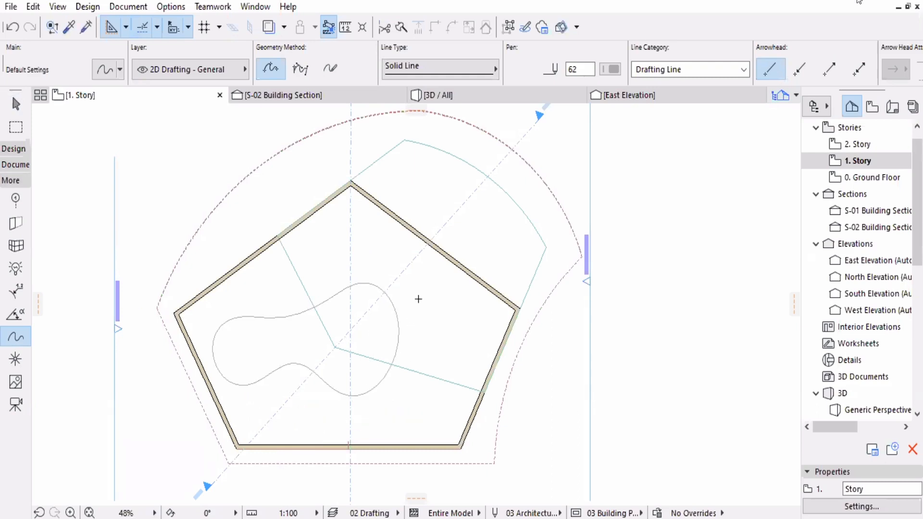
Select the closed spline and move it a short distance east, toward the middle of the pentagon.
{"action": "key", "text": "shift+F1"}
{"action": "left_click", "coordinate": [448, 290]}
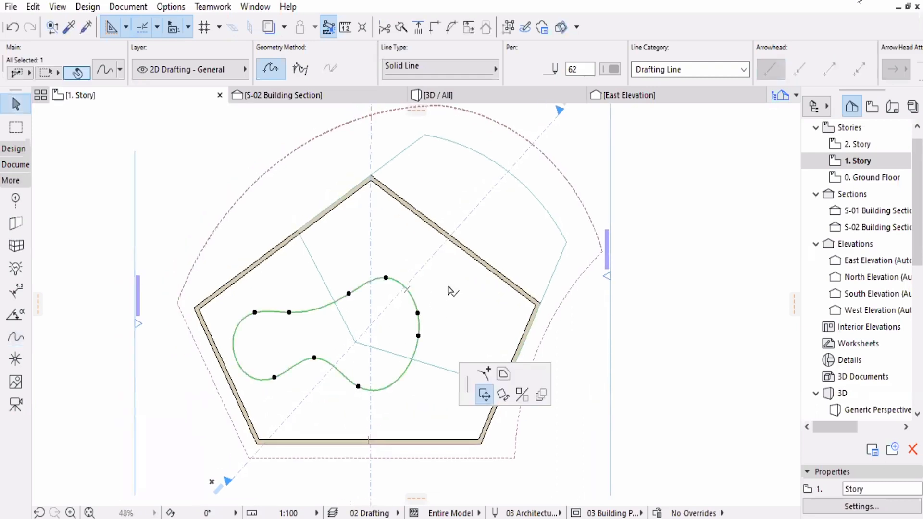
{"action": "left_click", "coordinate": [454, 306]}
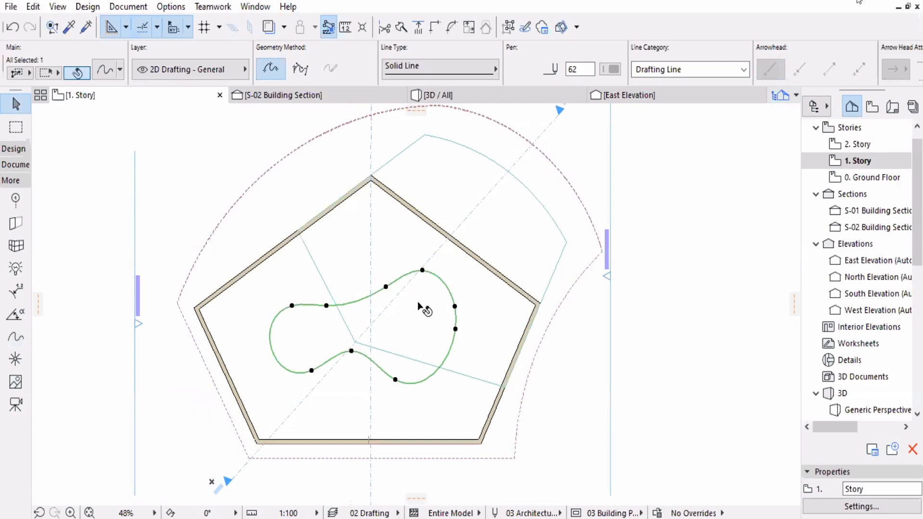
Rotate the spline slightly clockwise so its western lobe swings up, and shift it a short distance south.
{"action": "left_click", "coordinate": [422, 270]}
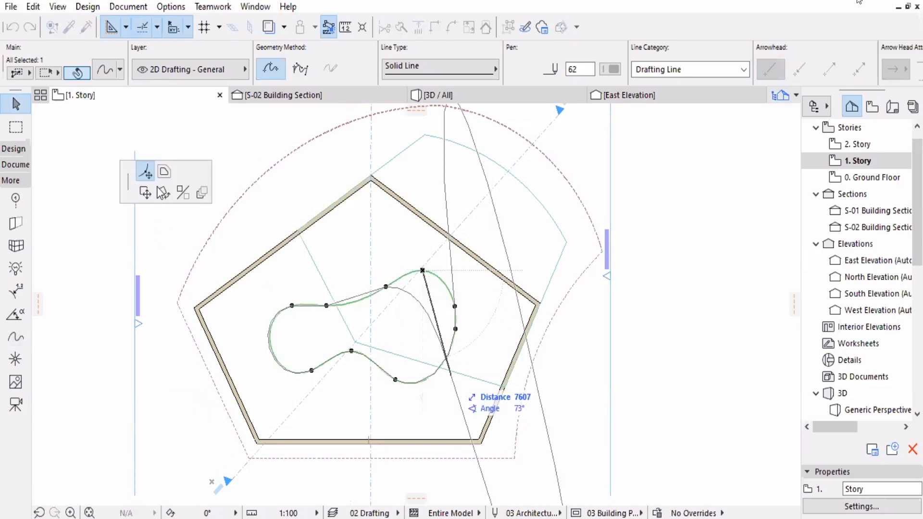
{"action": "key", "text": "ctrl+e"}
{"action": "left_click", "coordinate": [430, 334]}
{"action": "left_click", "coordinate": [383, 341]}
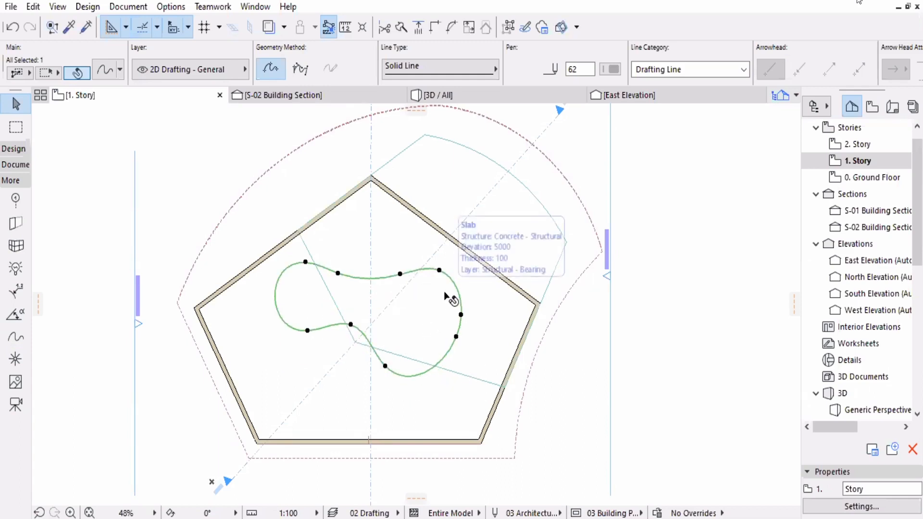
{"action": "key", "text": "ctrl+d"}
{"action": "left_click", "coordinate": [429, 303]}
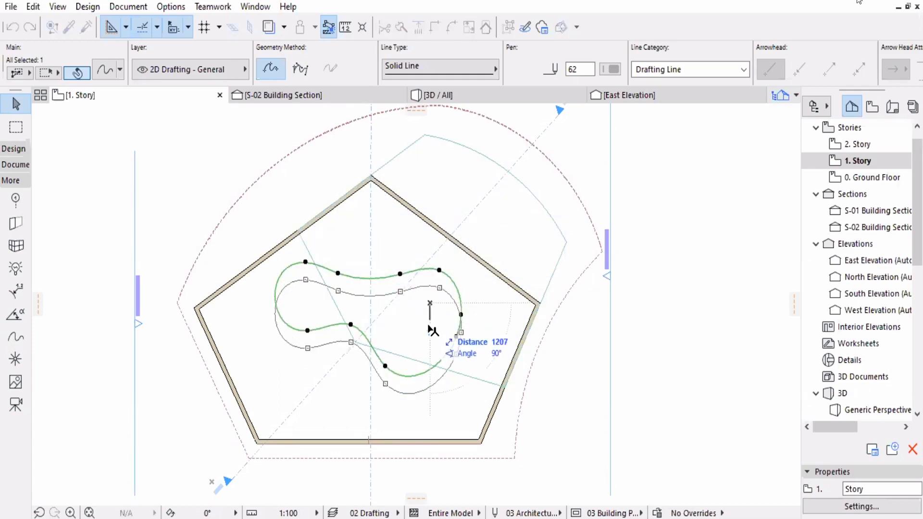
{"action": "left_click", "coordinate": [512, 355]}
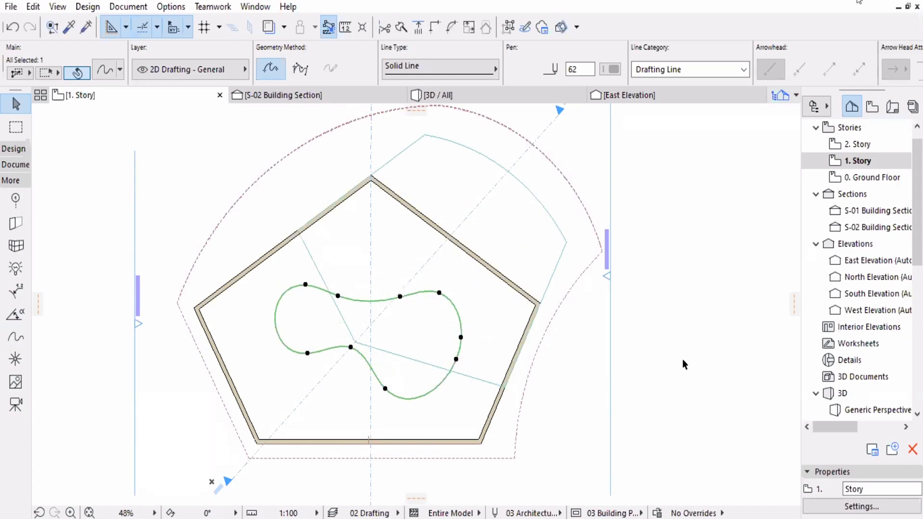
Check the uncut roof in 3D, return to the 1. Story plan and select the roof.
{"action": "left_click", "coordinate": [466, 95]}
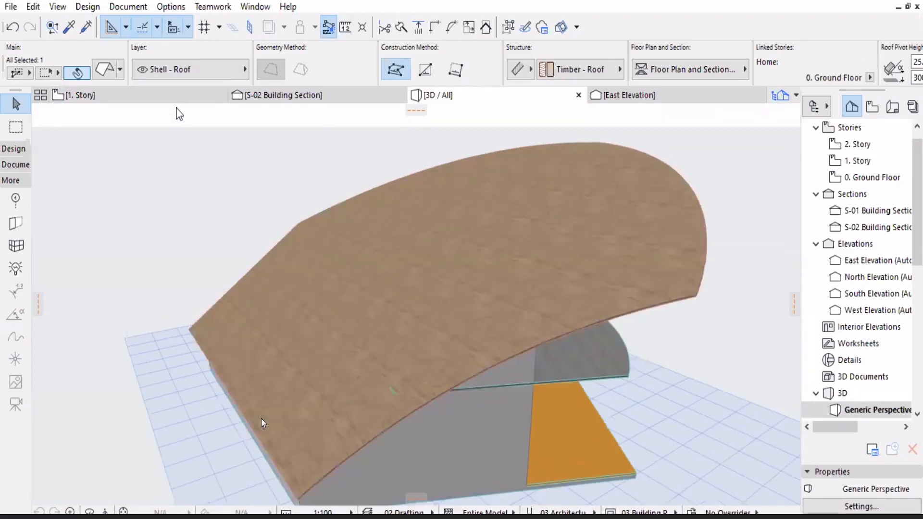
{"action": "key", "text": "F2"}
{"action": "scroll", "coordinate": [454, 346], "scroll_direction": "up", "scroll_amount": 3}
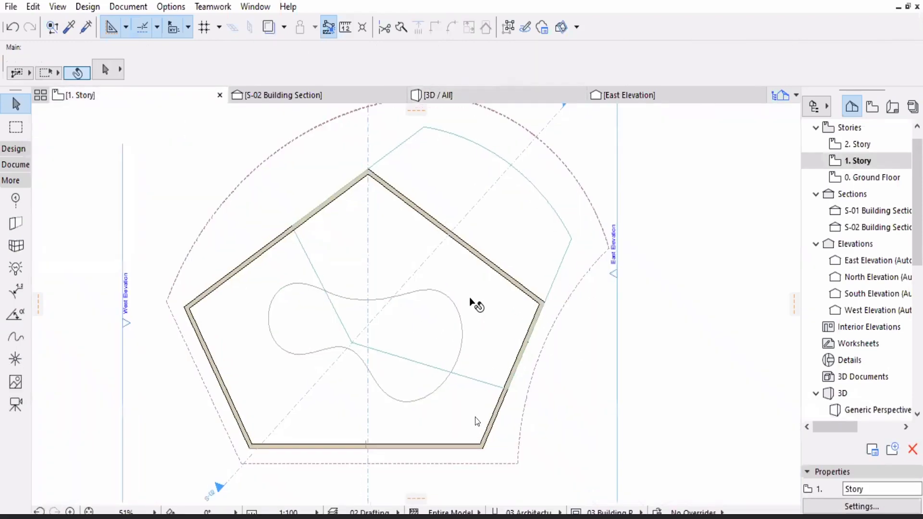
{"action": "scroll", "coordinate": [477, 435], "scroll_direction": "down", "scroll_amount": 3}
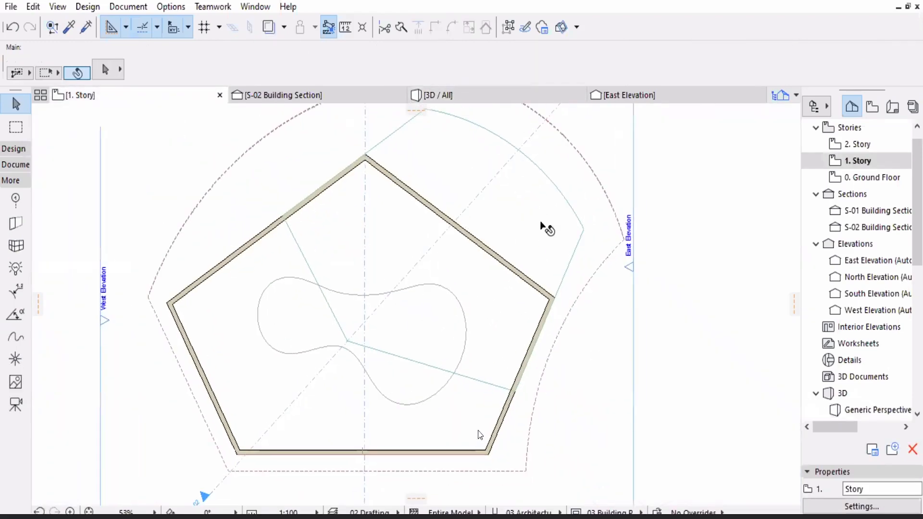
{"action": "left_click", "coordinate": [471, 406]}
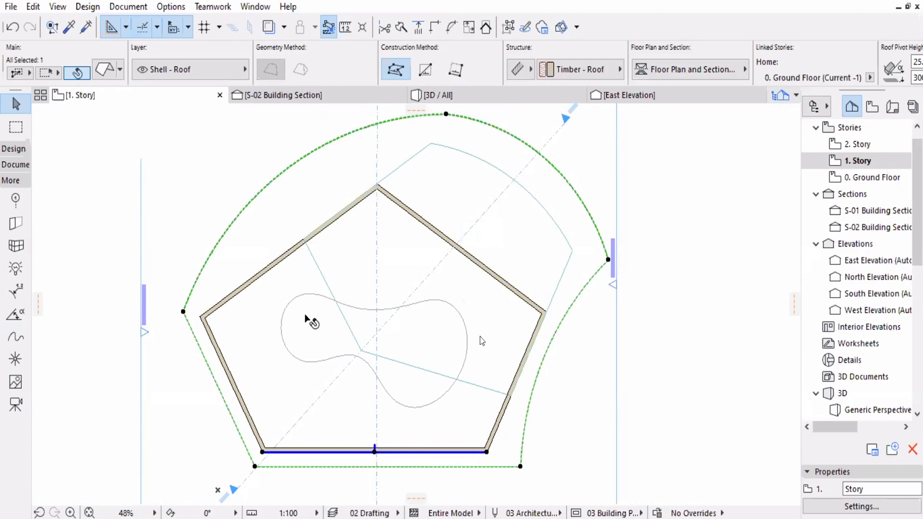
Cut an opening in the selected roof with the Roof tool, tracing the closed spline with the Magic Wand.
{"action": "left_click", "coordinate": [20, 149]}
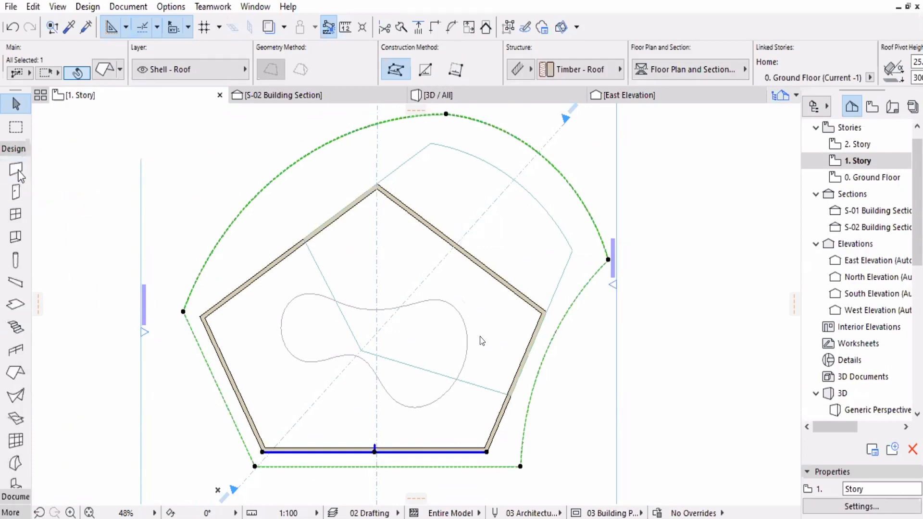
{"action": "left_click", "coordinate": [16, 373]}
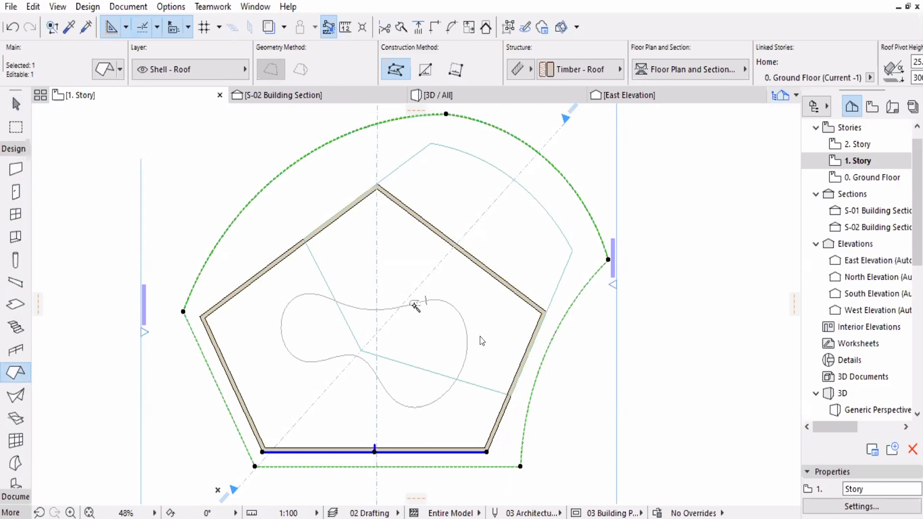
{"action": "left_click", "coordinate": [413, 305]}
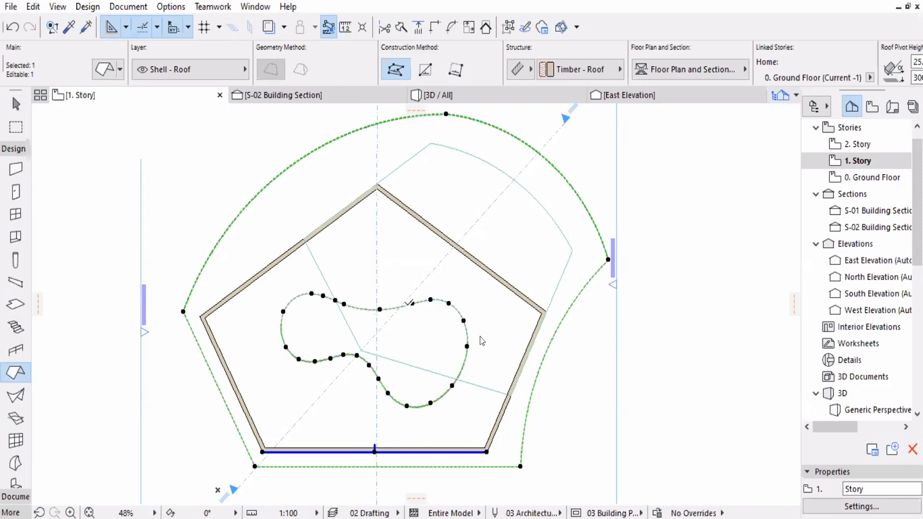
Examine the free-form roof opening in 3D from a lower angle and return to the 1. Story plan.
{"action": "left_click", "coordinate": [495, 99]}
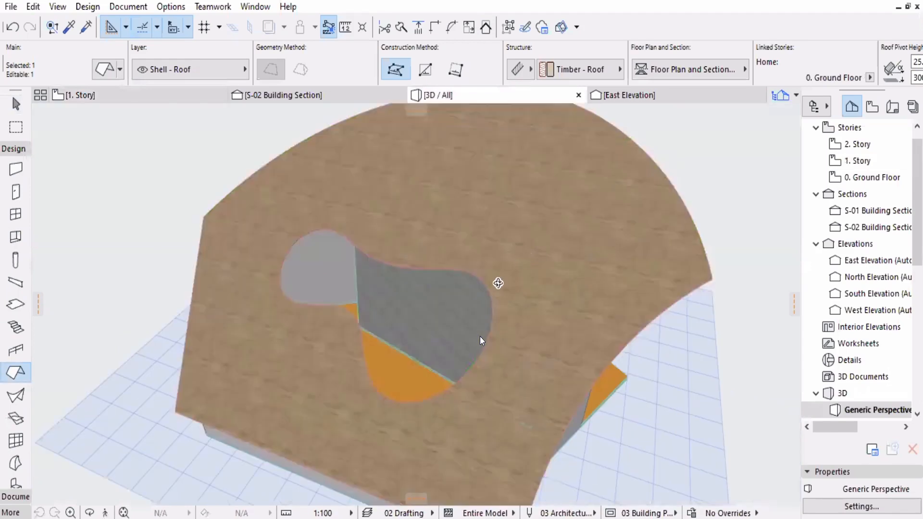
{"action": "middle_click_drag", "start_coordinate": [384, 278], "coordinate": [497, 244], "text": "shift"}
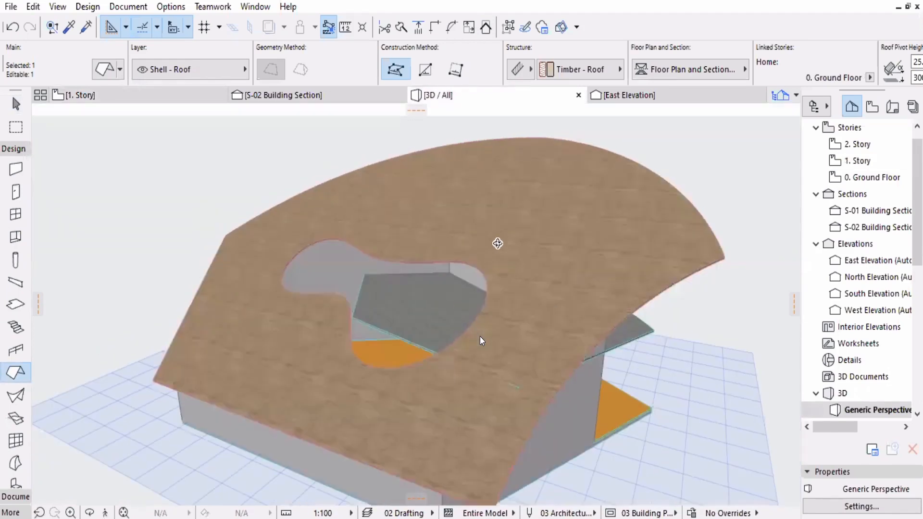
{"action": "key", "text": "F2"}
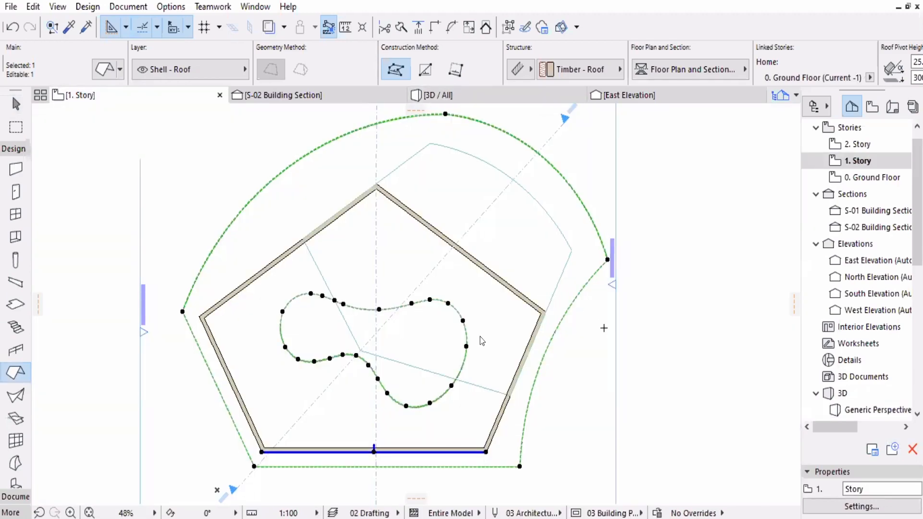